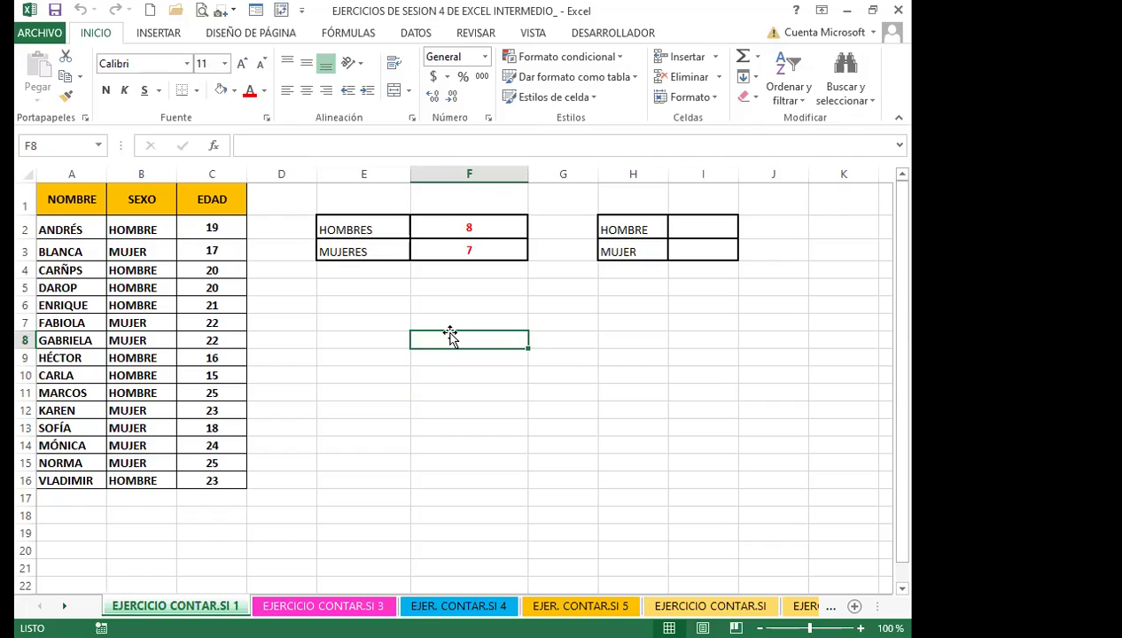
Step: Check the existing formula in F2, then count the men in I2 with =CONTAR.SI(B2:B16;H2)
left_click(465, 230)
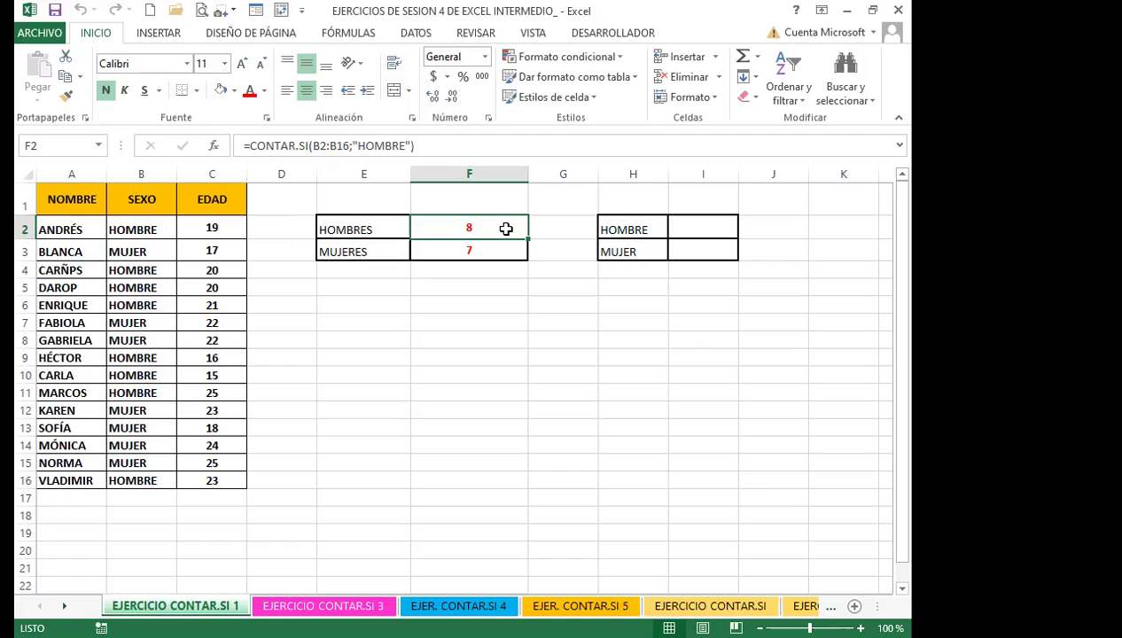
left_click(700, 237)
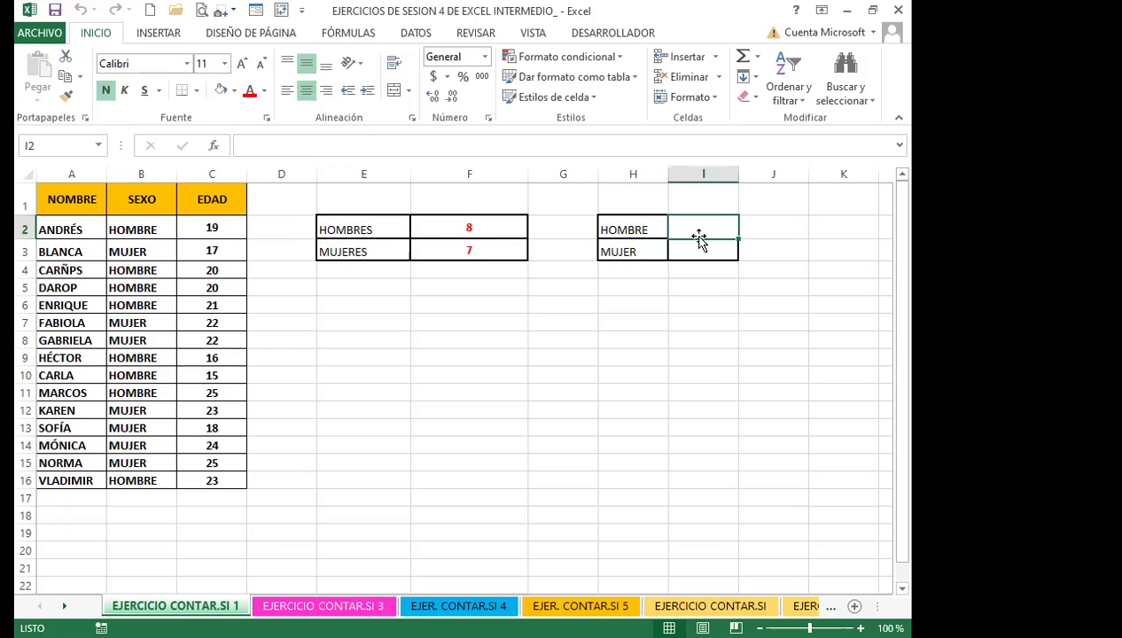
type("=")
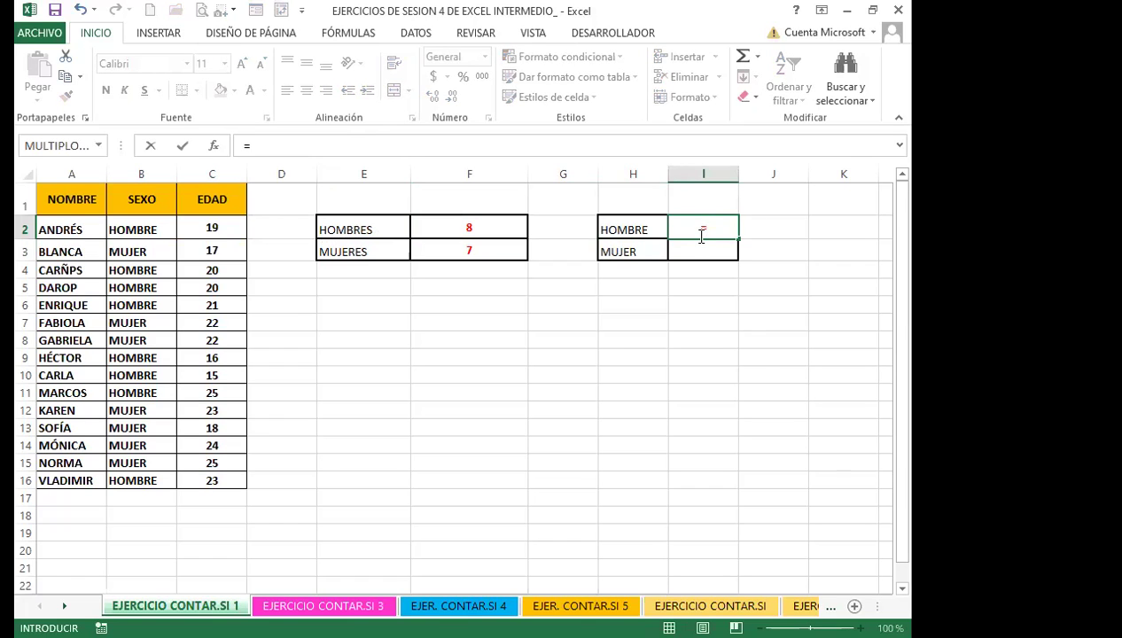
type("con")
left_click(732, 310)
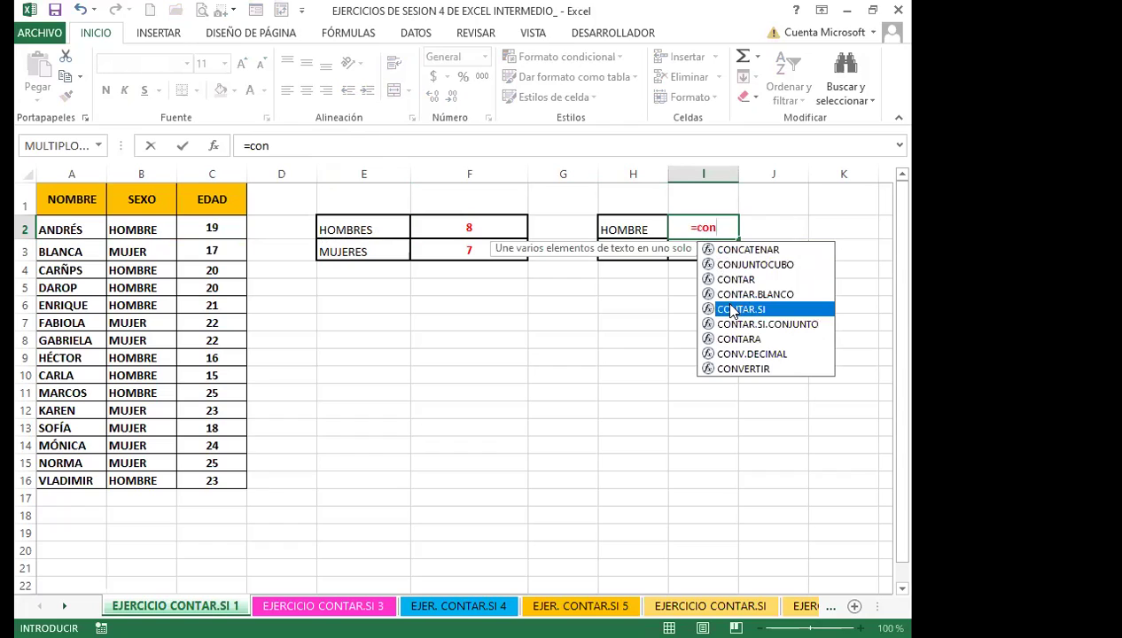
double_click(731, 307)
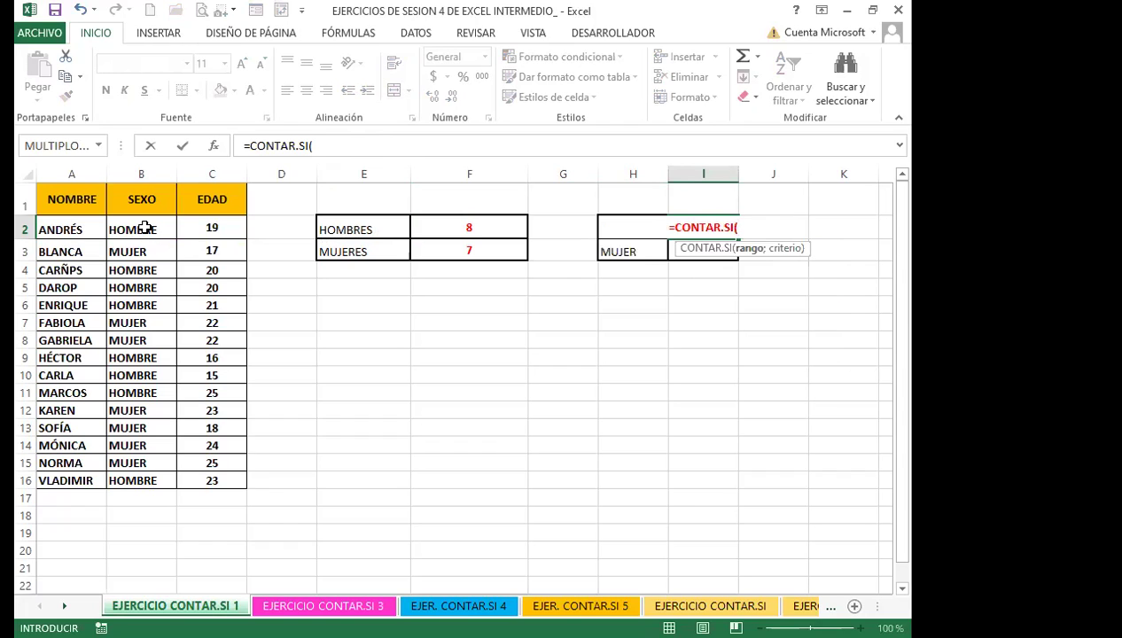
left_click(144, 228)
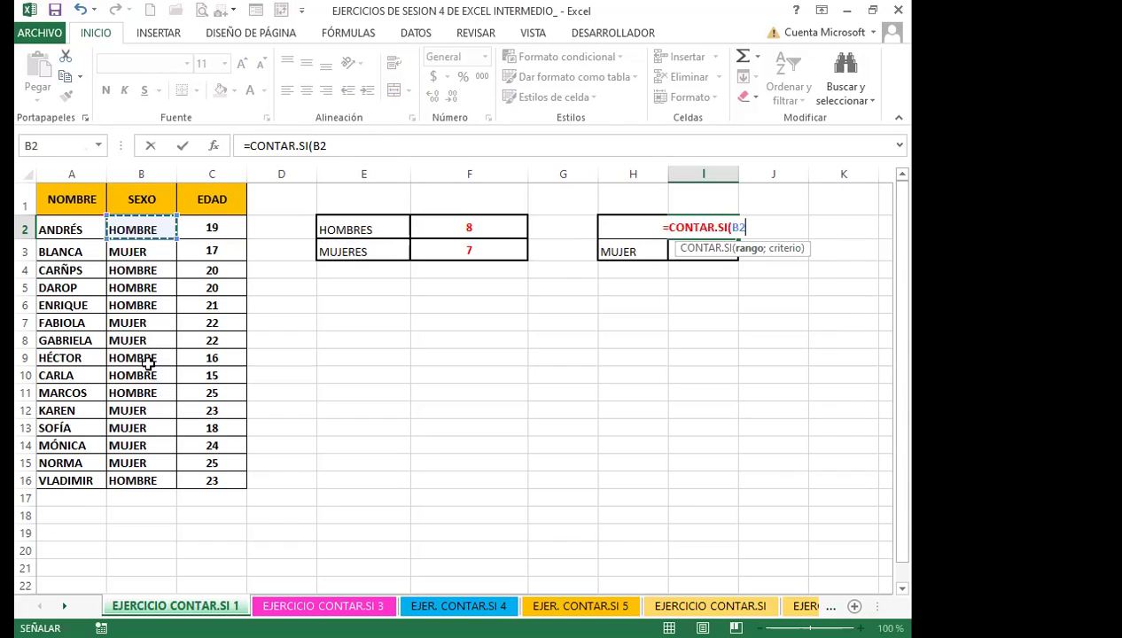
left_click(146, 480, "shift")
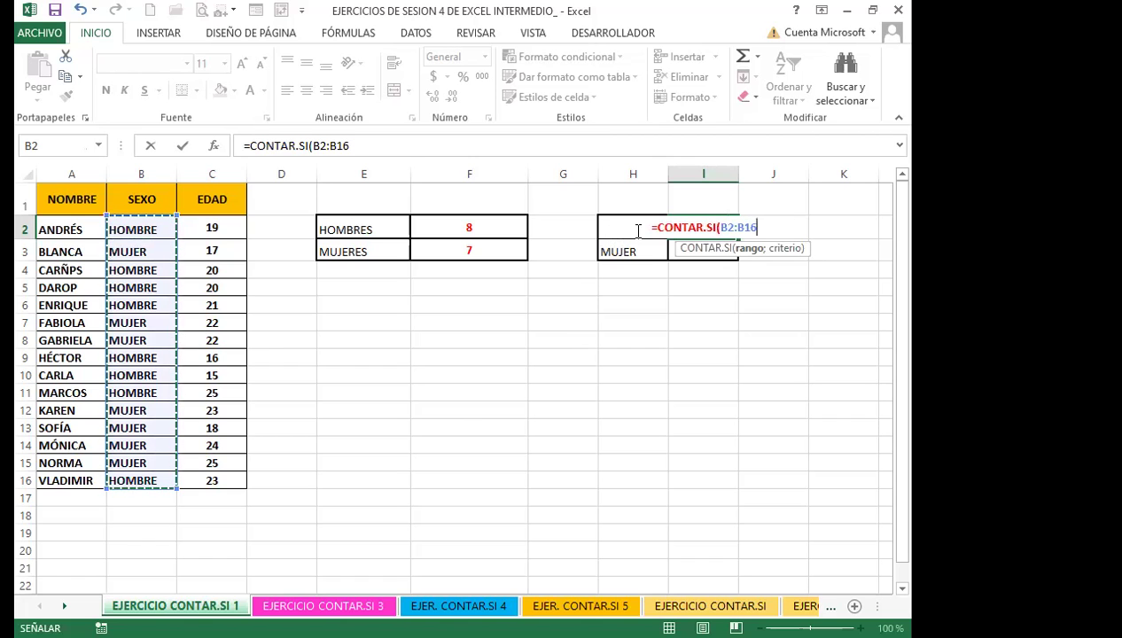
type(";")
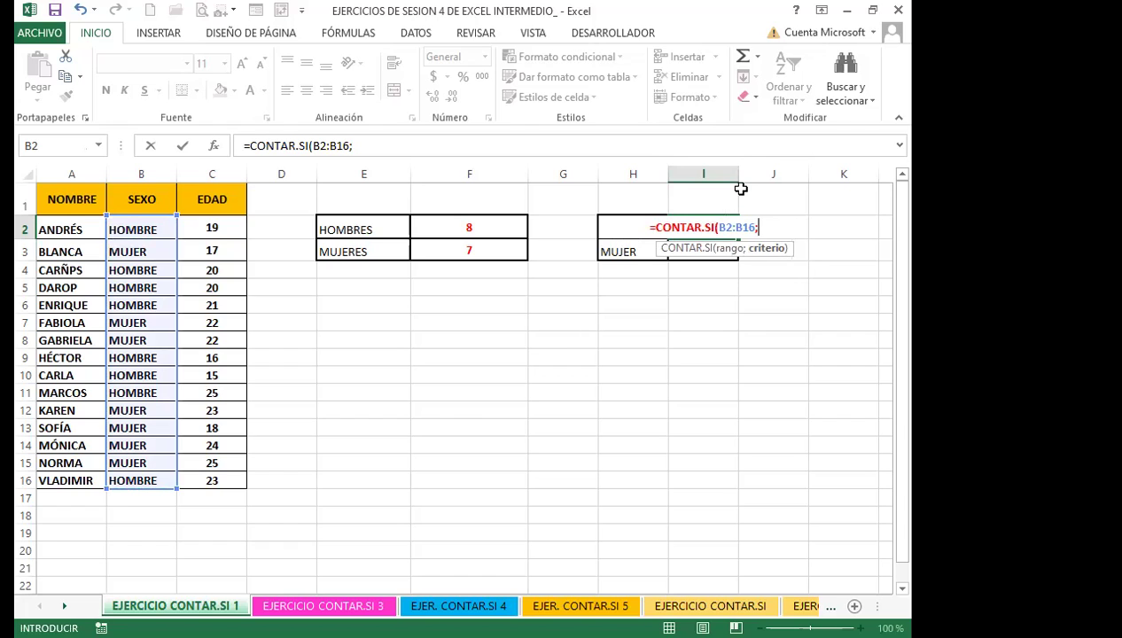
type("h2")
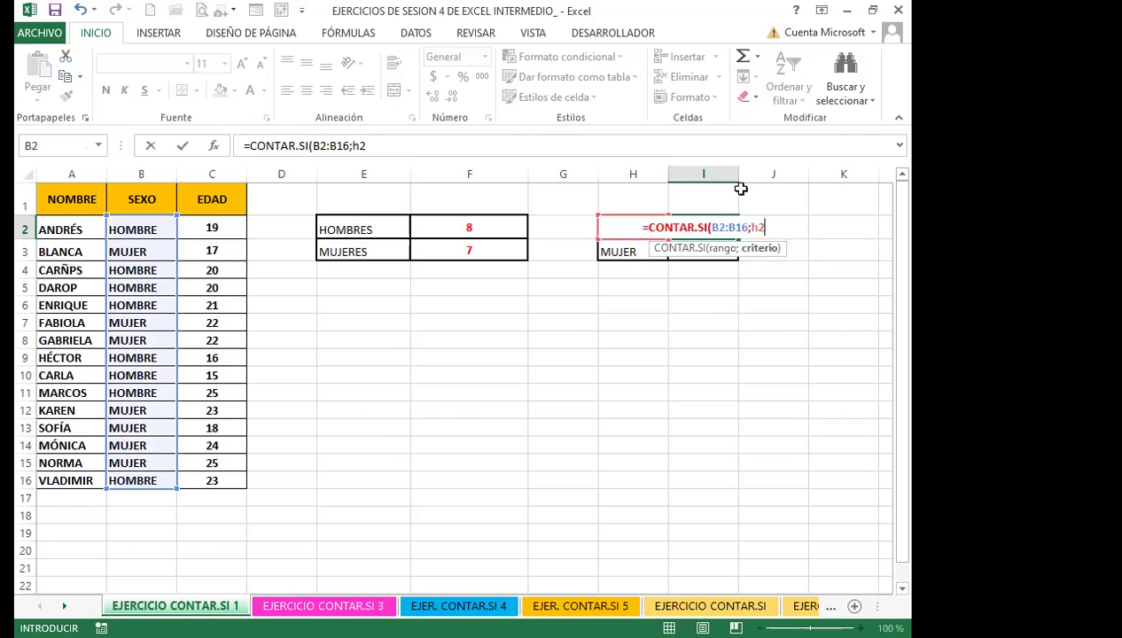
key("Return")
Step: Make the range in I2's formula absolute so it reads =CONTAR.SI($B$2:$B$16;H2)
left_click(718, 225)
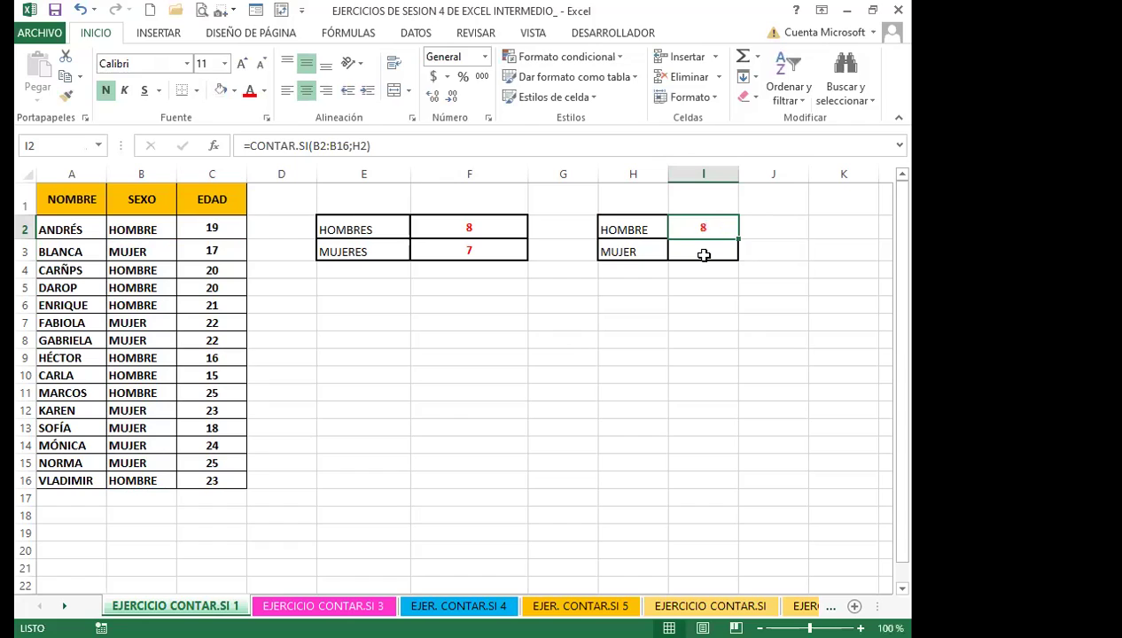
left_click(702, 255)
left_click(720, 230)
double_click(720, 230)
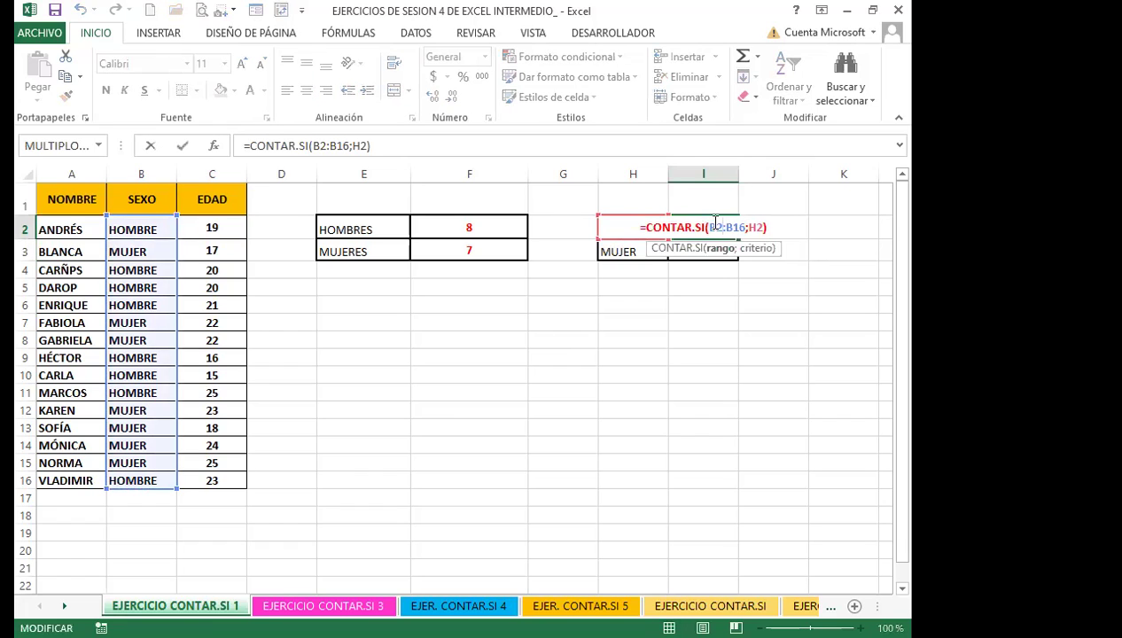
key("F4")
left_click(746, 228)
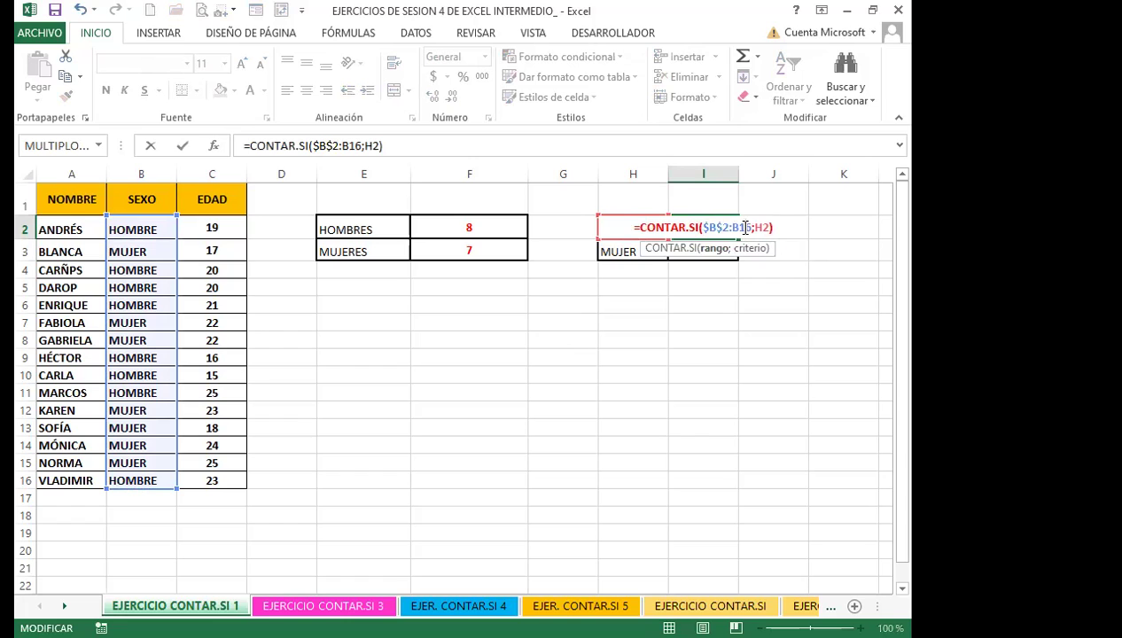
key("F4")
left_click(734, 233)
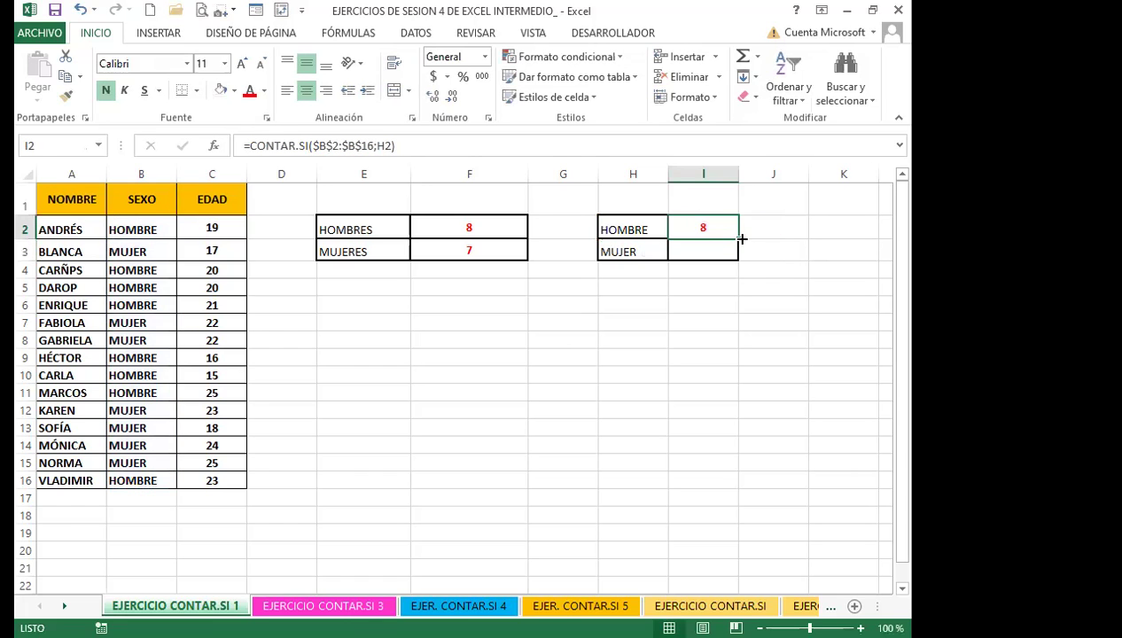
Step: Copy the formula from I2 down to I3 for MUJER and give I3 a thick box border
left_click_drag(742, 238, 736, 262)
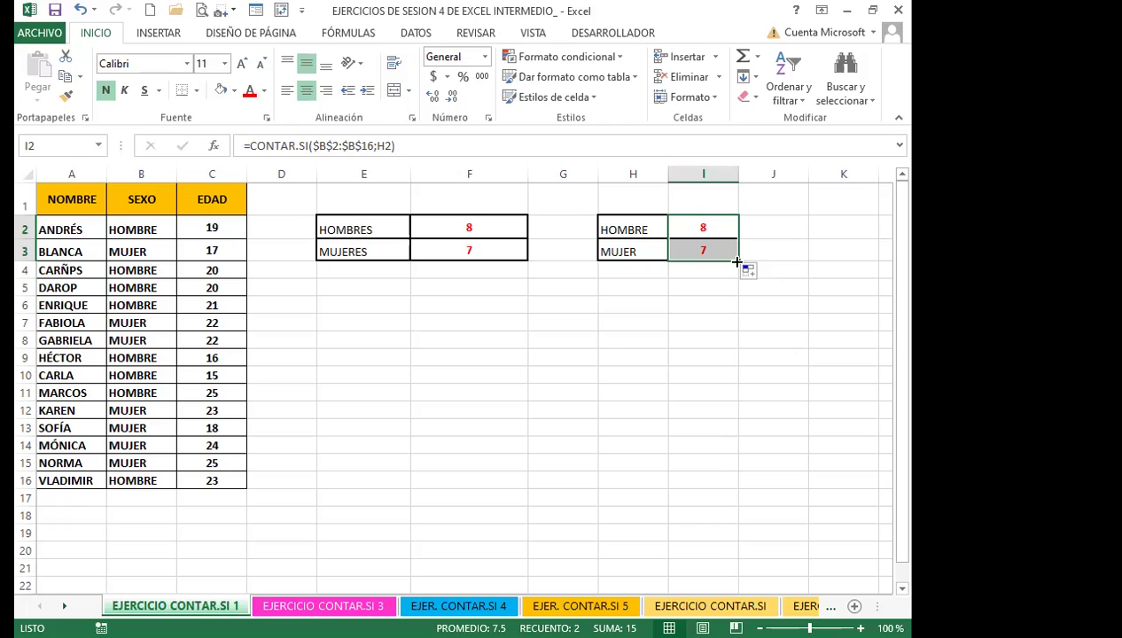
left_click(511, 301)
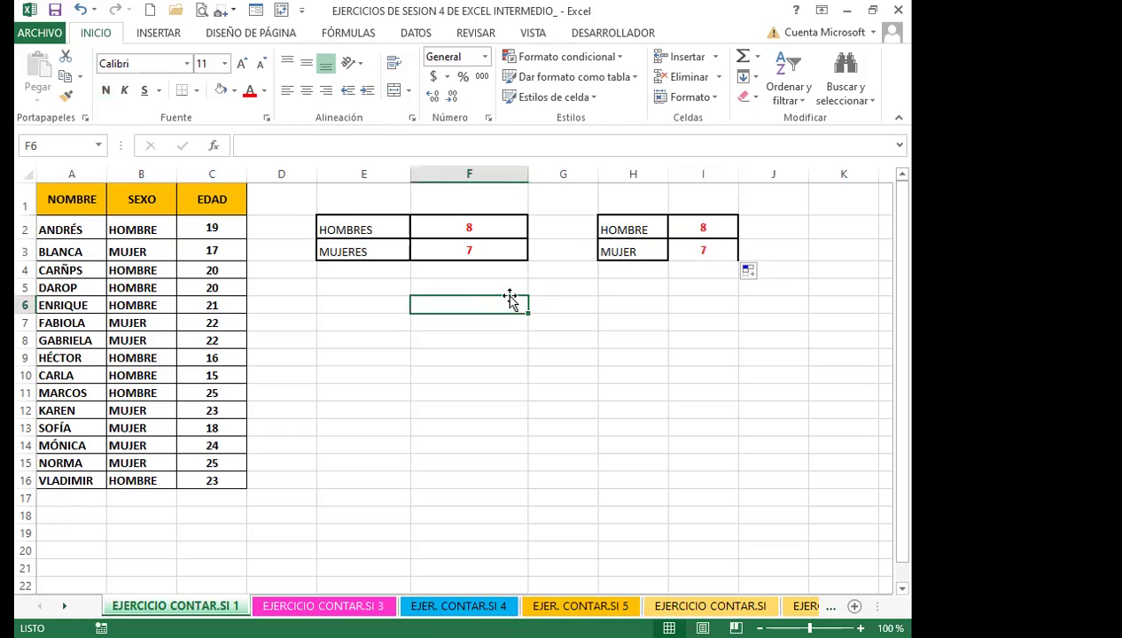
left_click(702, 250)
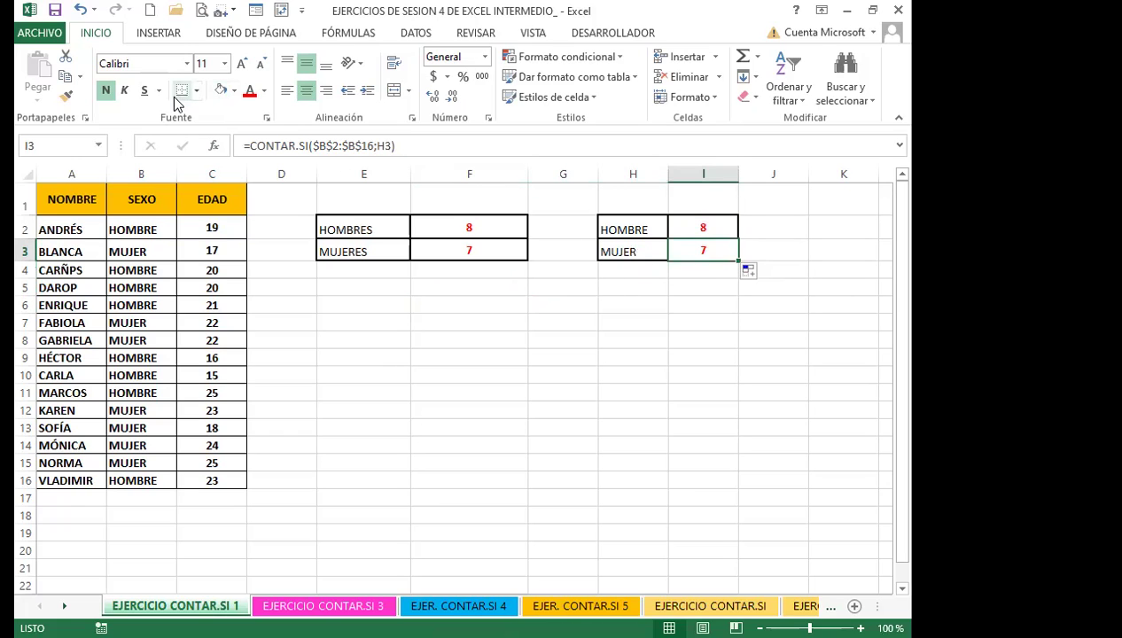
left_click(195, 91)
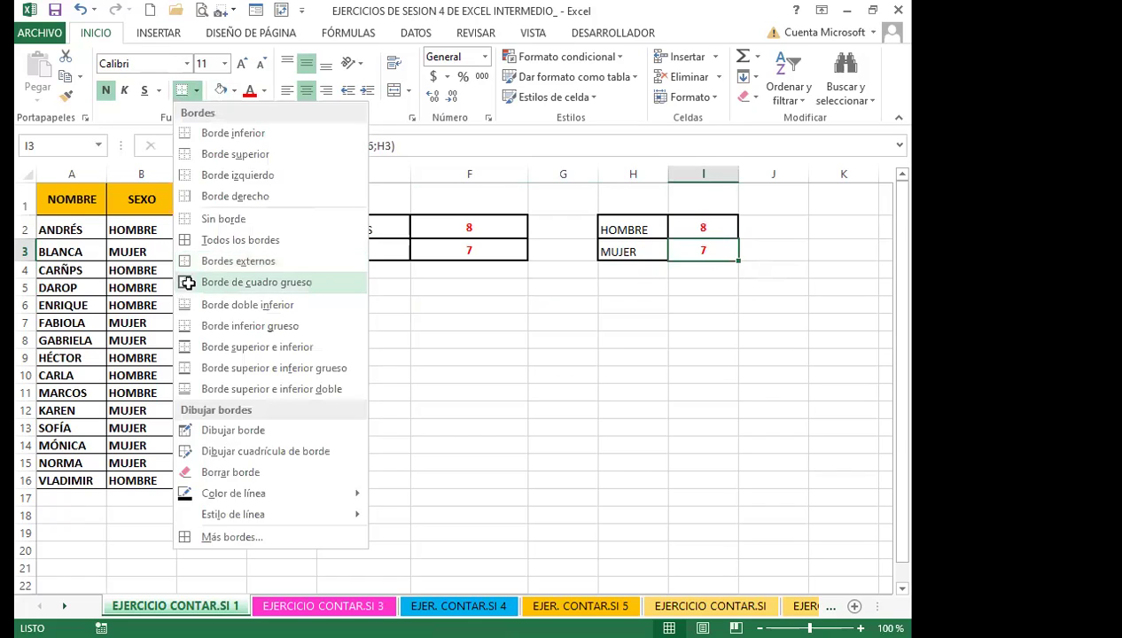
left_click(514, 334)
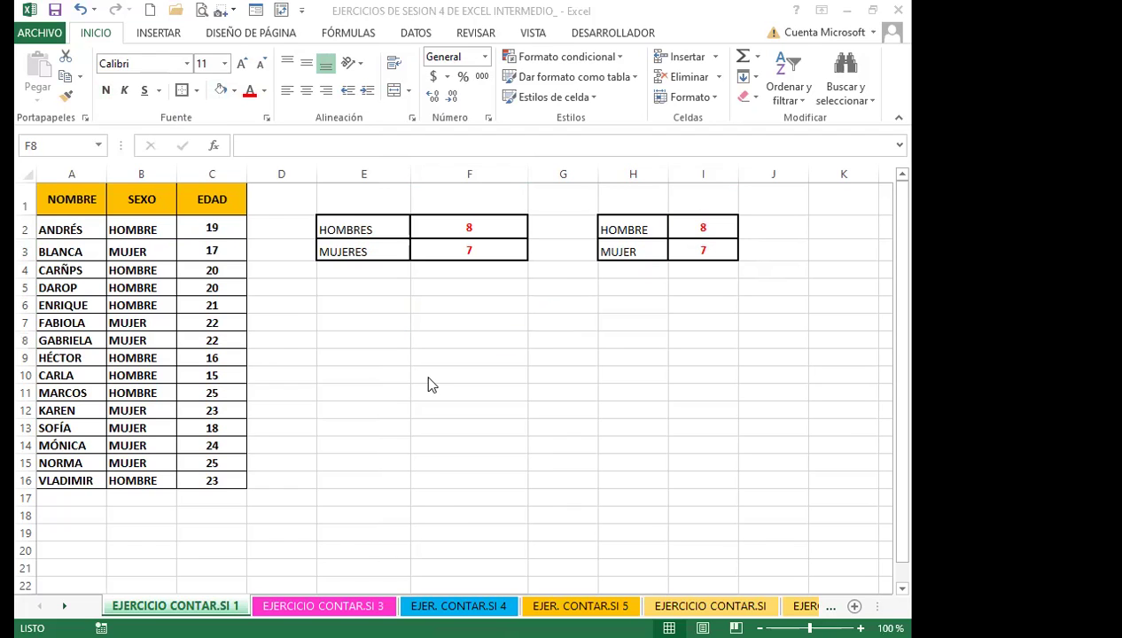
Step: Go to the EJERCICIO CONTAR.SI 3 worksheet and inspect the PROMEDIO formula in E2
key("ctrl+Page_Down")
left_click(353, 448)
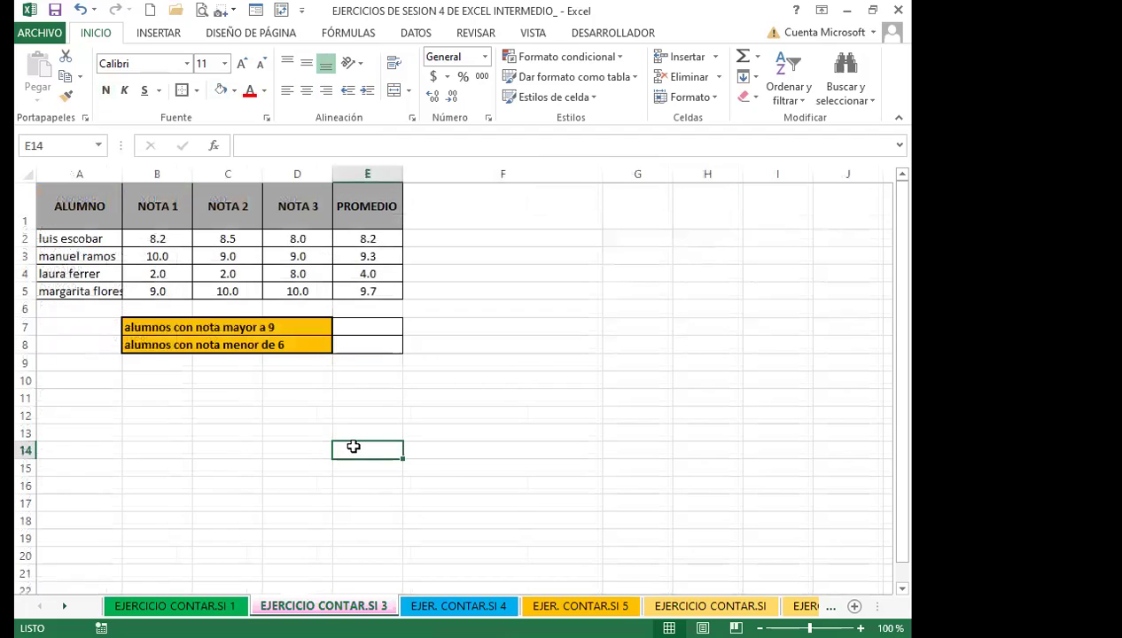
left_click(361, 239)
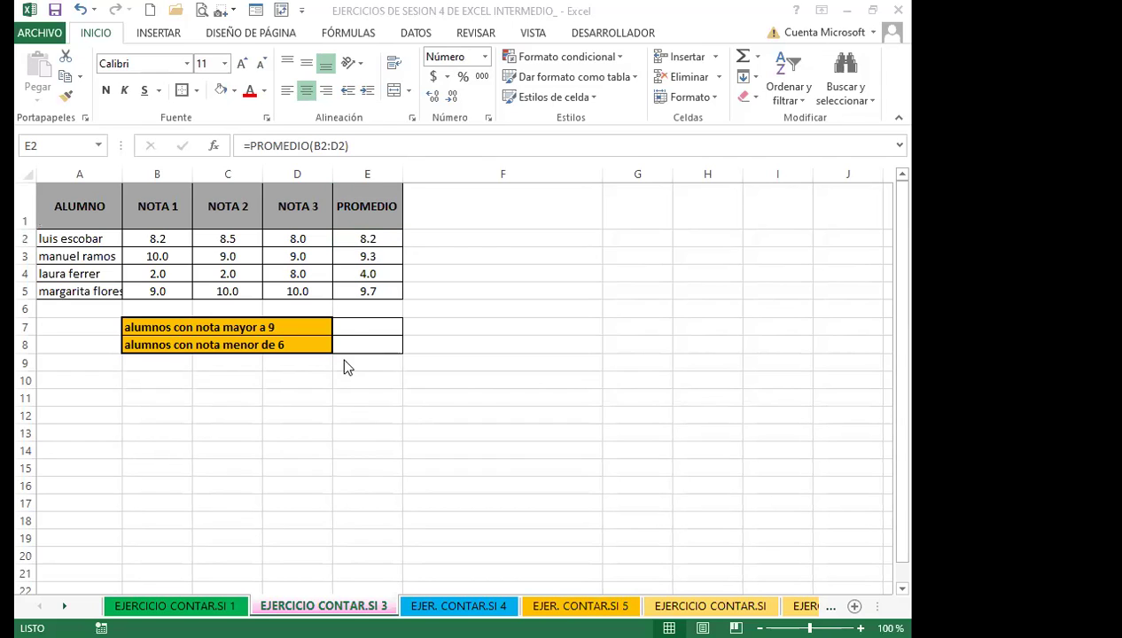
left_click(353, 327)
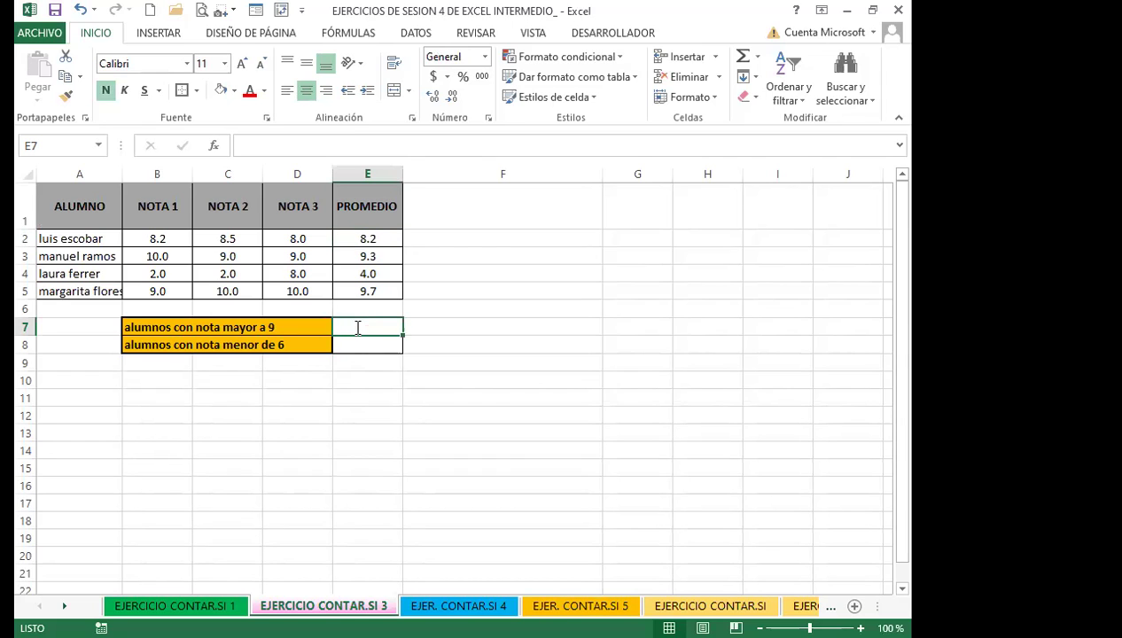
type("=")
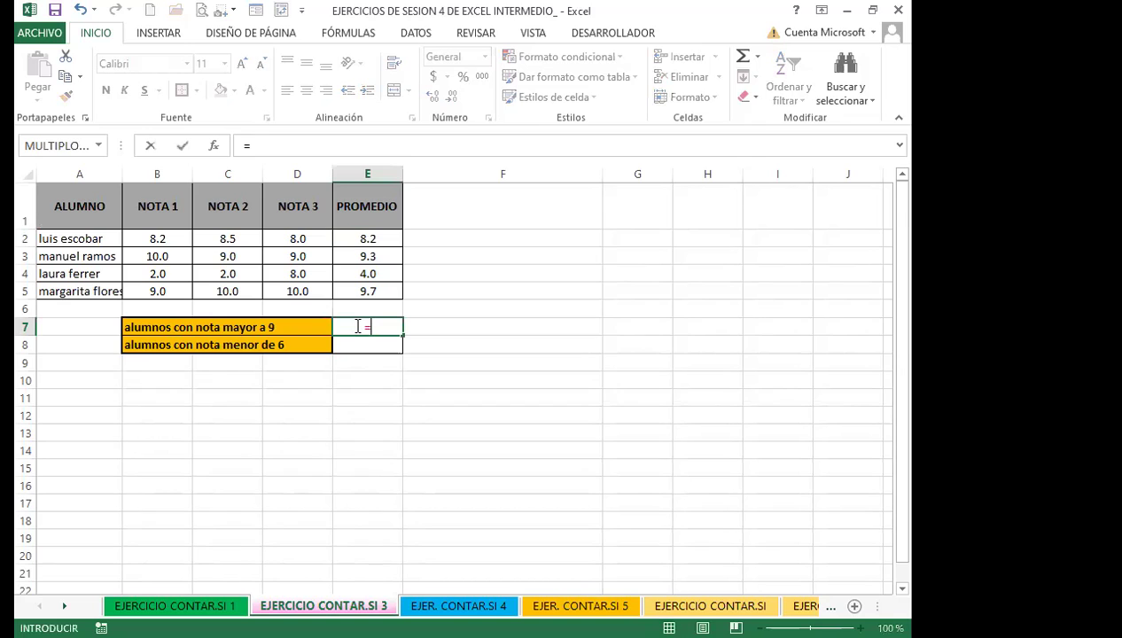
type("contar")
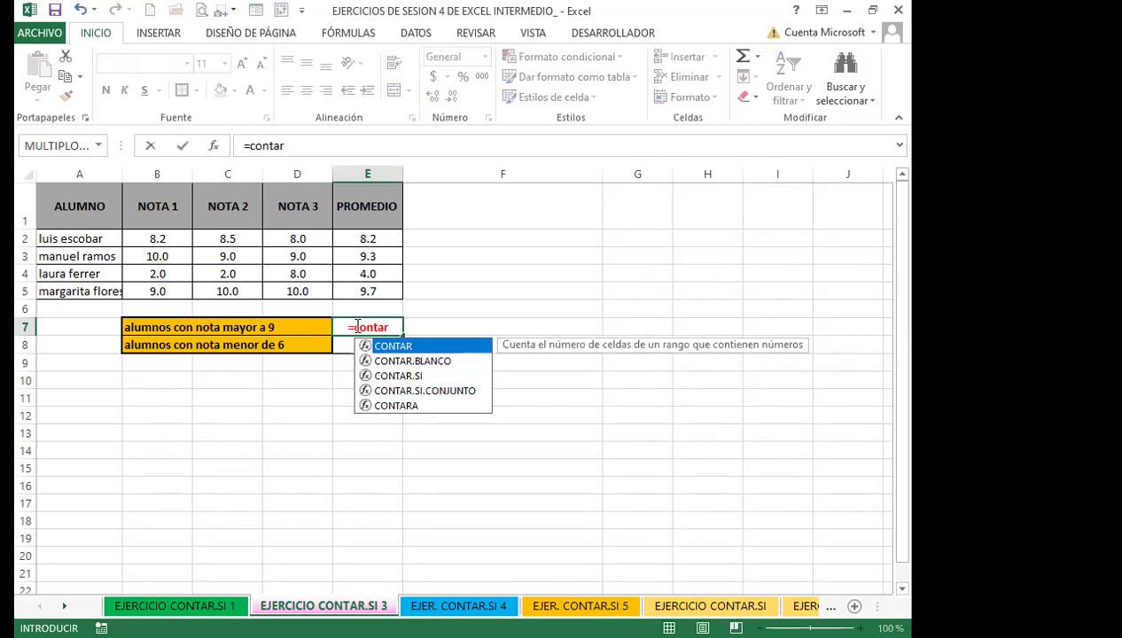
double_click(403, 377)
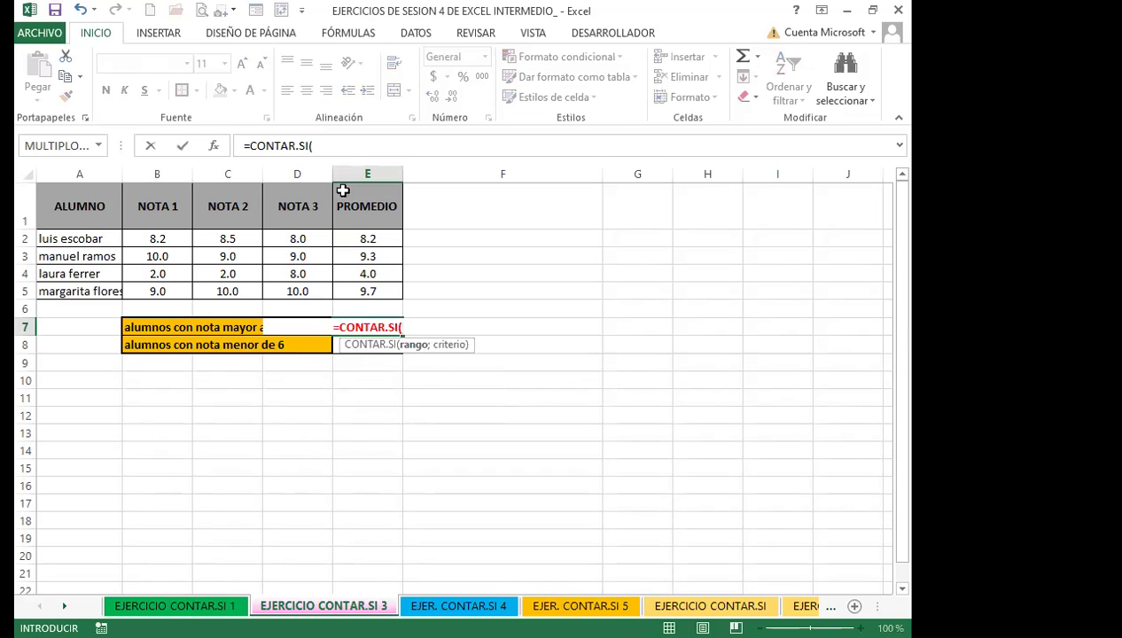
key("Escape")
Step: Widen column E, then begin a CONTAR.SI formula in E7 over the PROMEDIO range E2:E5
left_click_drag(406, 173, 459, 171)
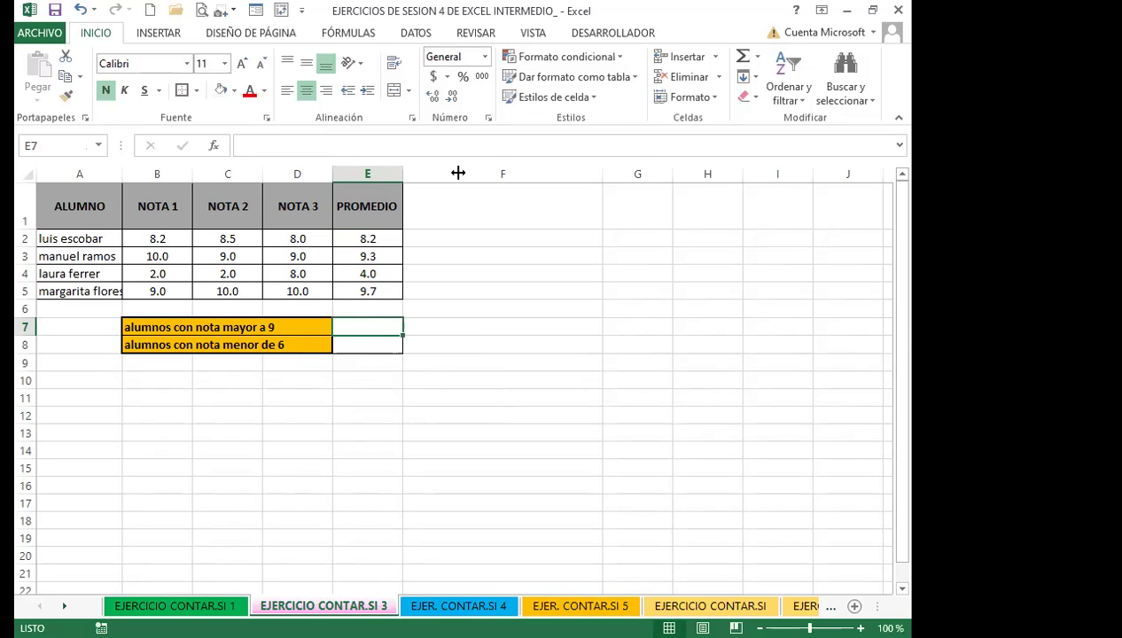
type("=")
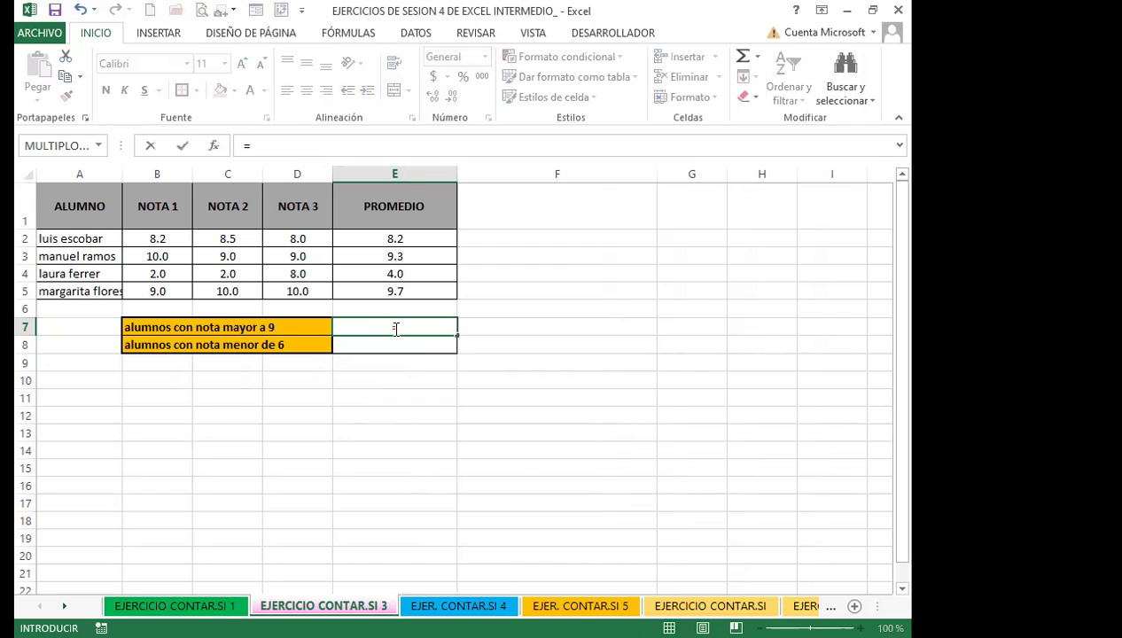
type("con")
left_click(433, 406)
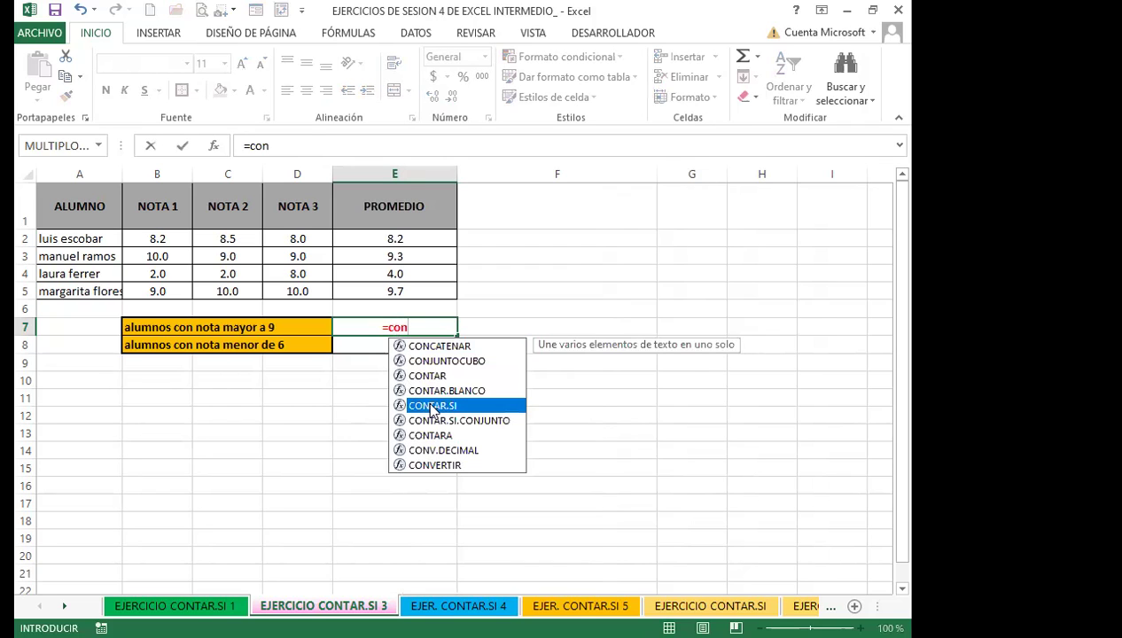
double_click(433, 406)
left_click(416, 237)
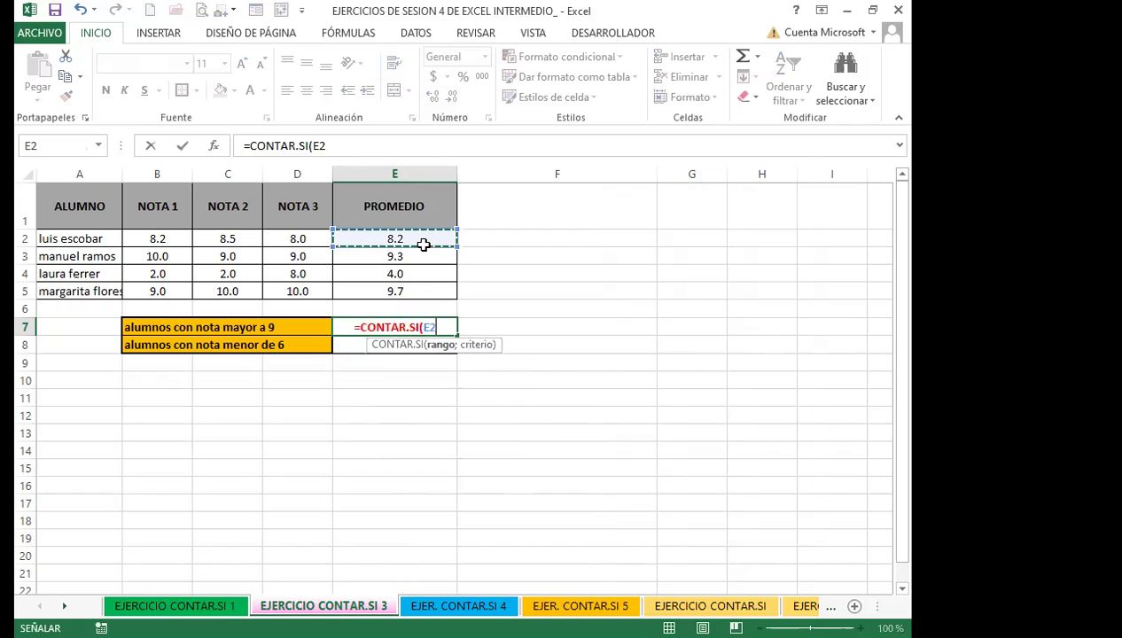
key("shift+Down")
key("shift+Down")
key("shift+Down")
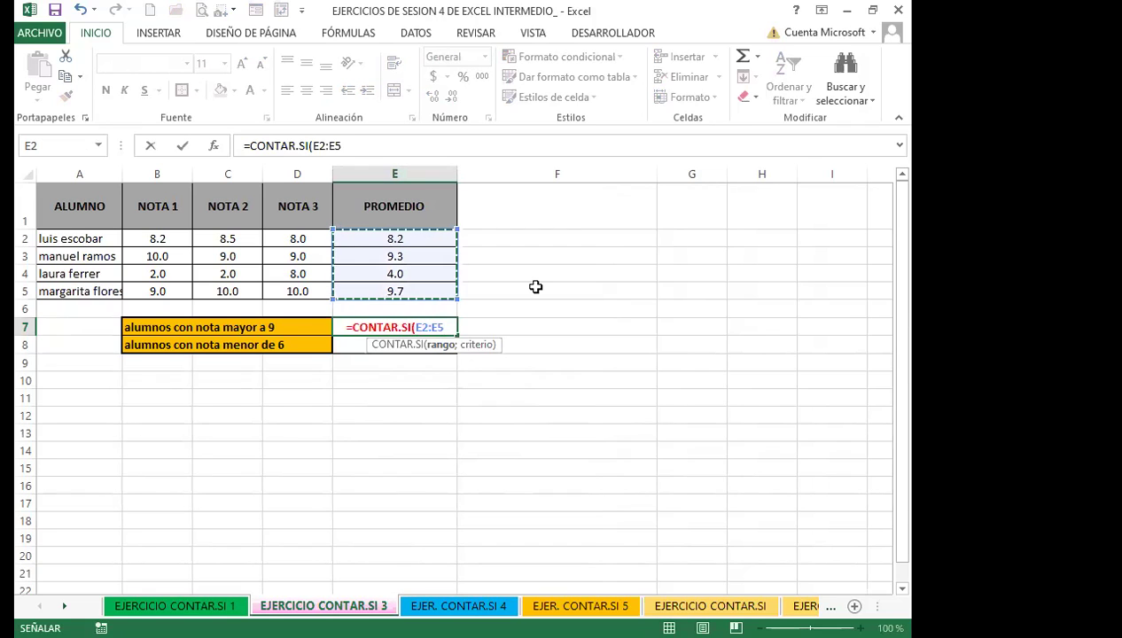
Step: Complete E7 with the greater-than-9 criterion so it reads =CONTAR.SI(E2:E5;">9"), and review the entered formula
type(";")
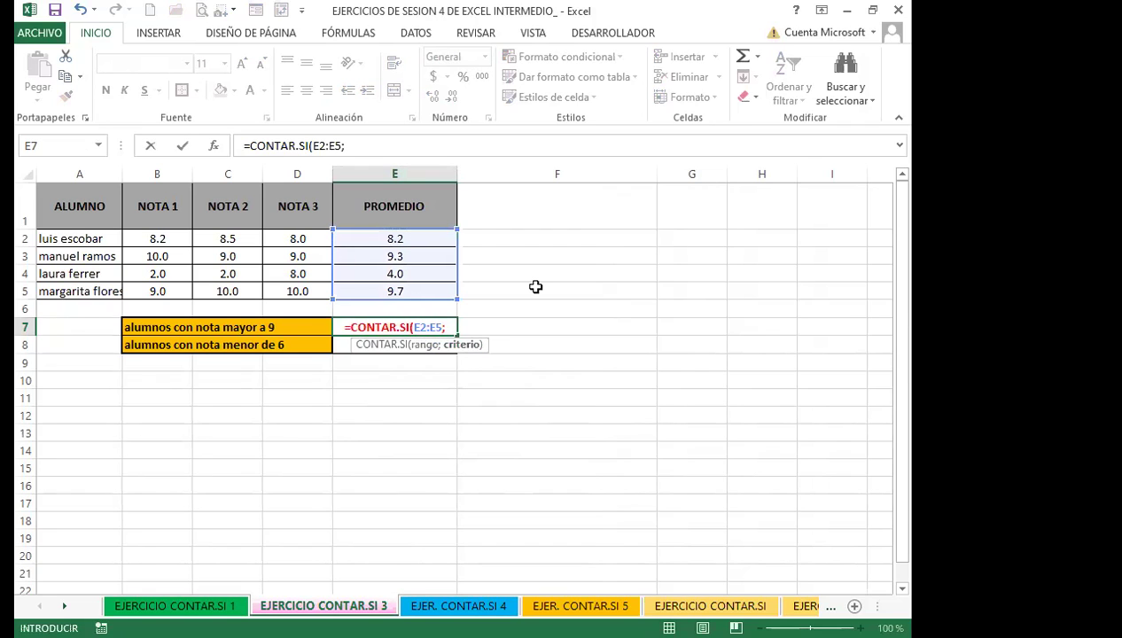
type("\"")
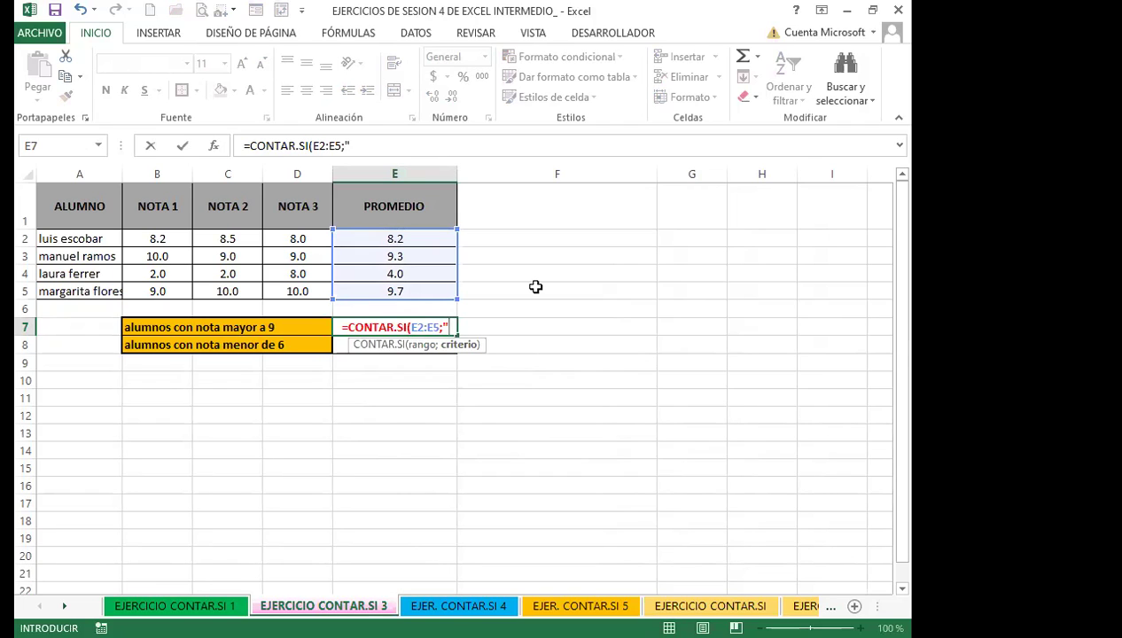
type(">")
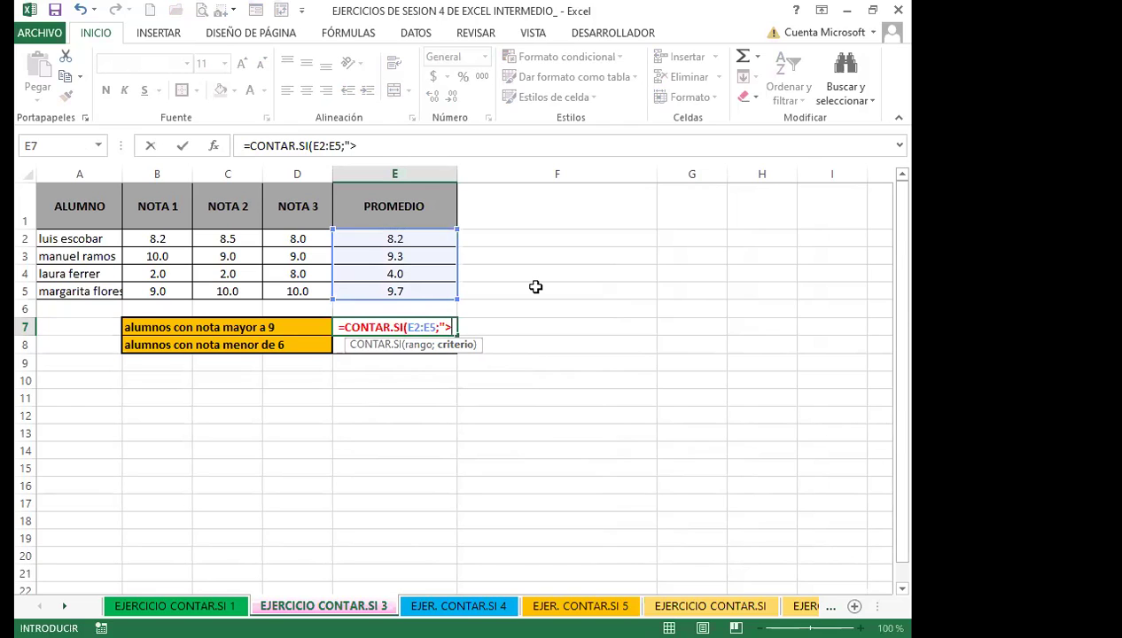
type("9")
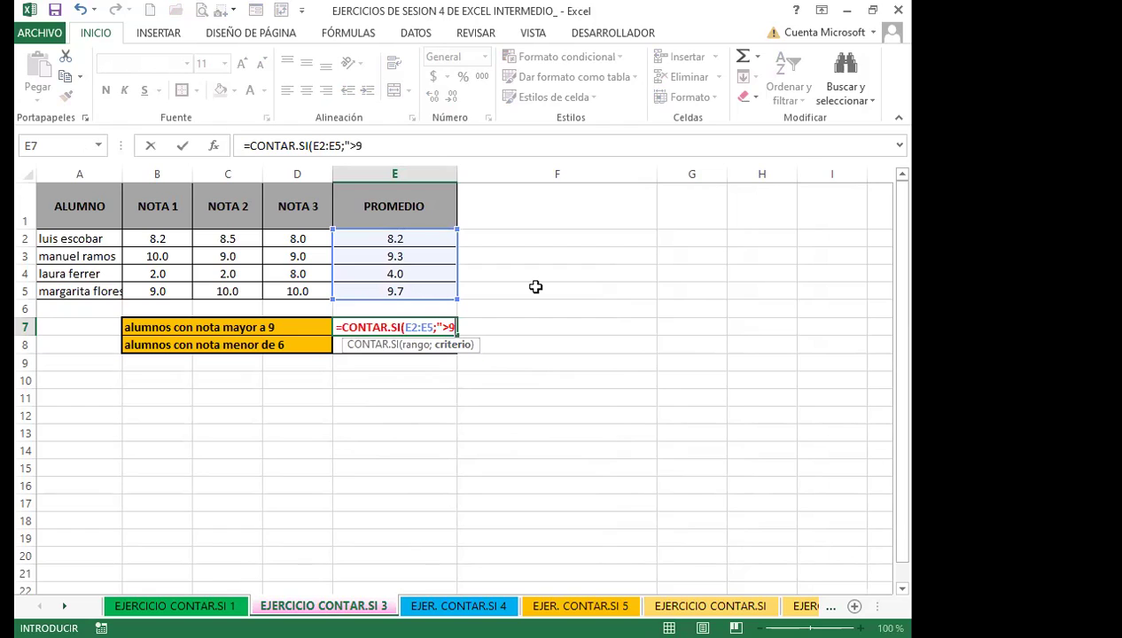
type("\"")
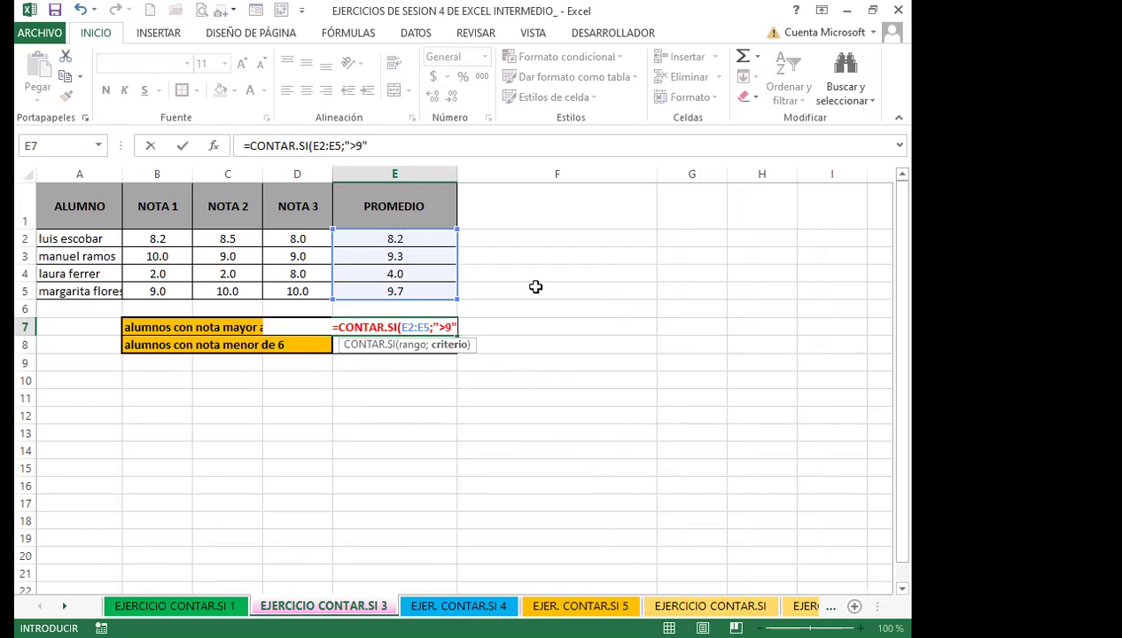
type(")")
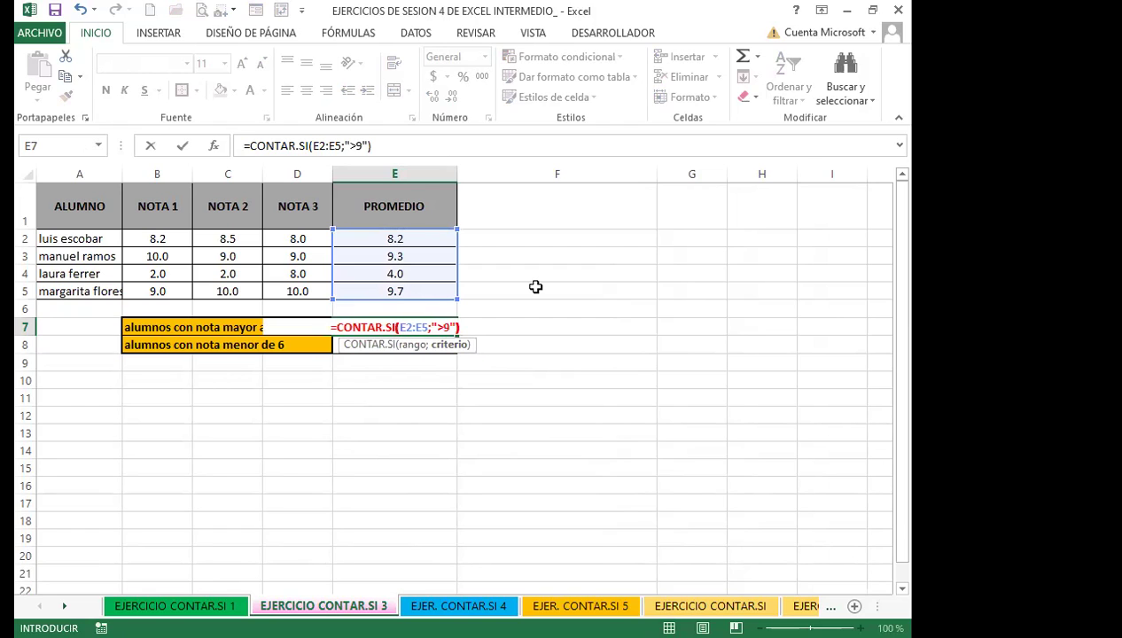
key("Return")
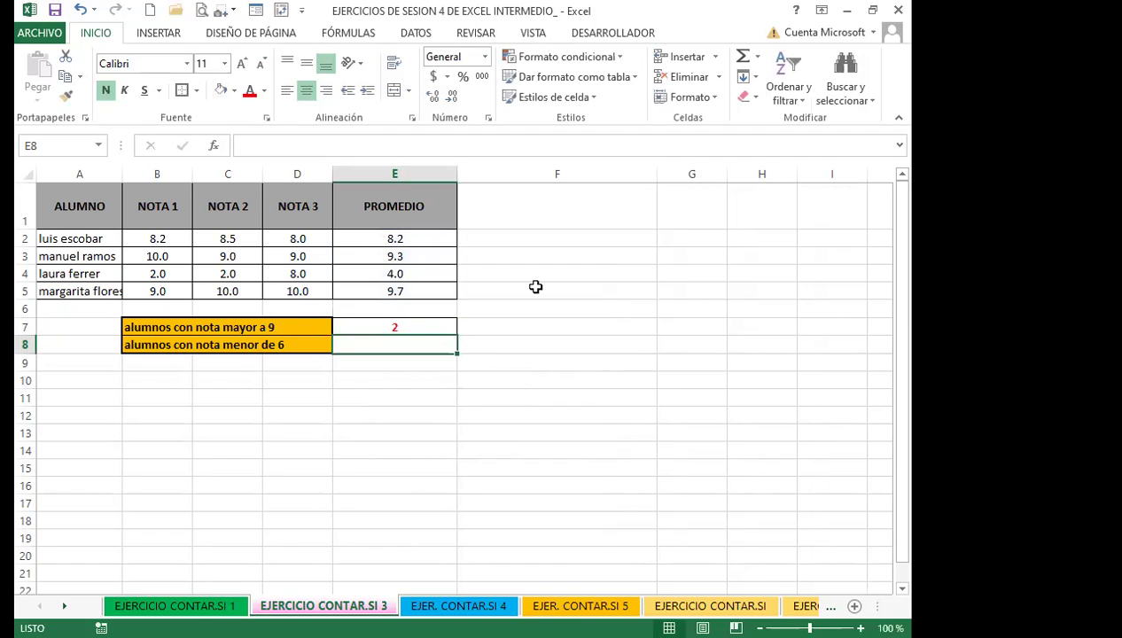
left_click(424, 325)
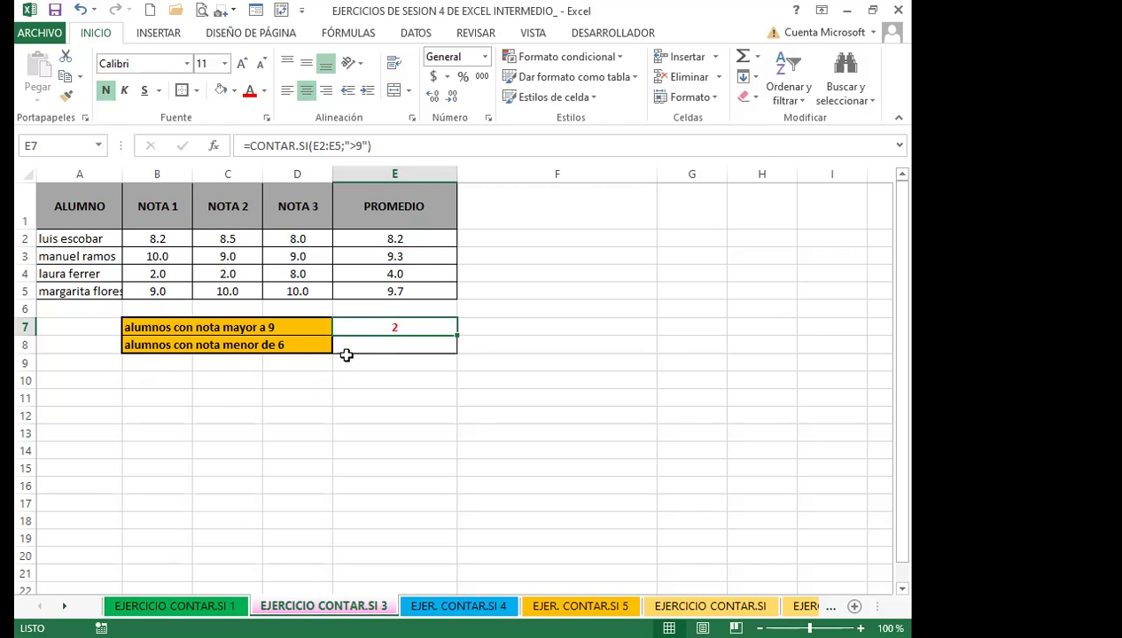
Step: Begin a CONTAR.SI formula in E8 over the averages in E2:E5 for students below 6
left_click(374, 346)
type("=c")
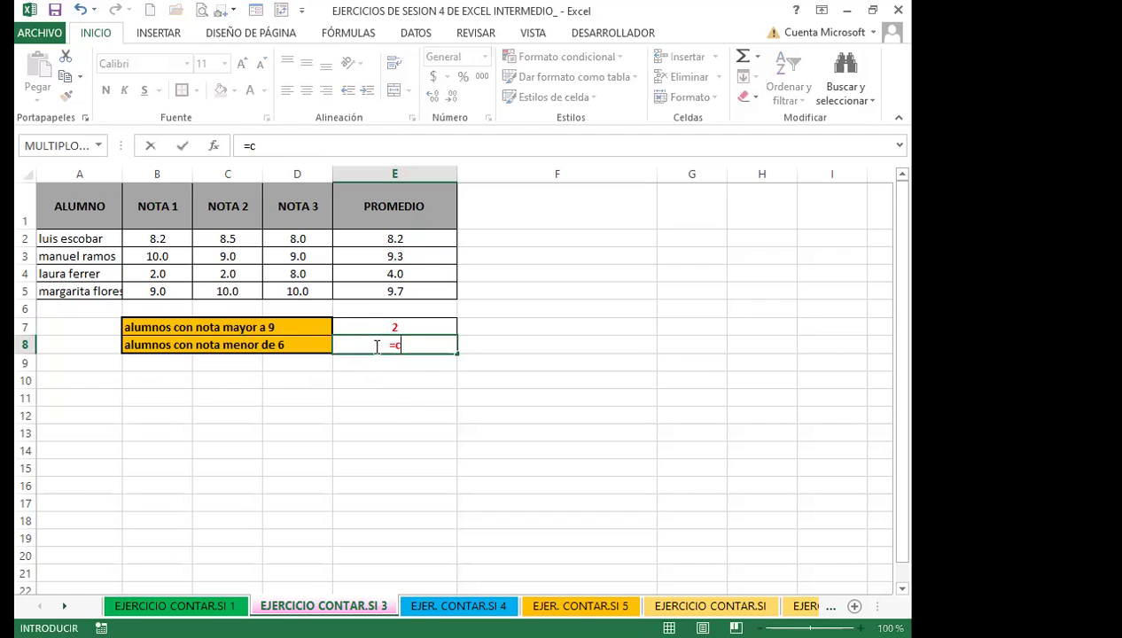
type("ontar")
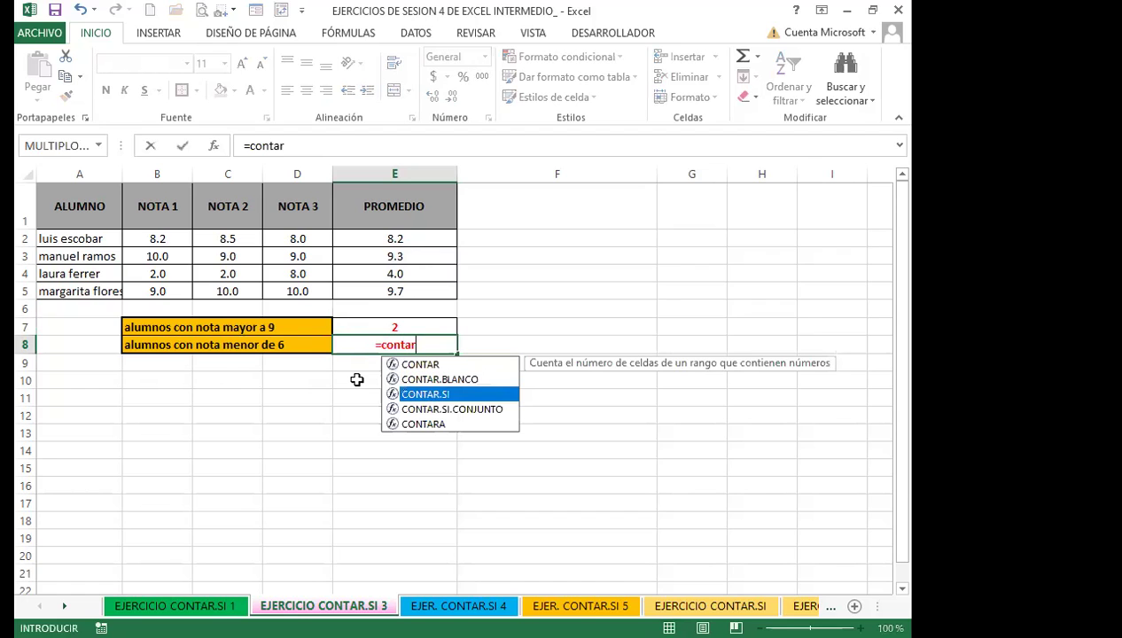
key("Tab")
left_click(379, 240)
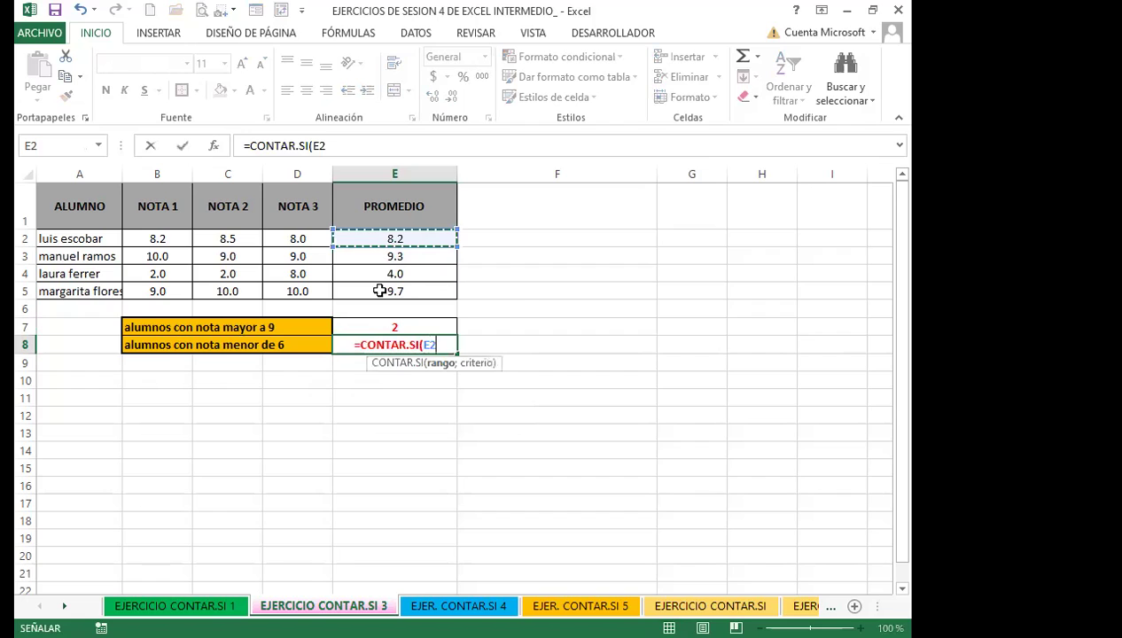
key("shift+Down")
key("shift+Down")
key("shift+Down")
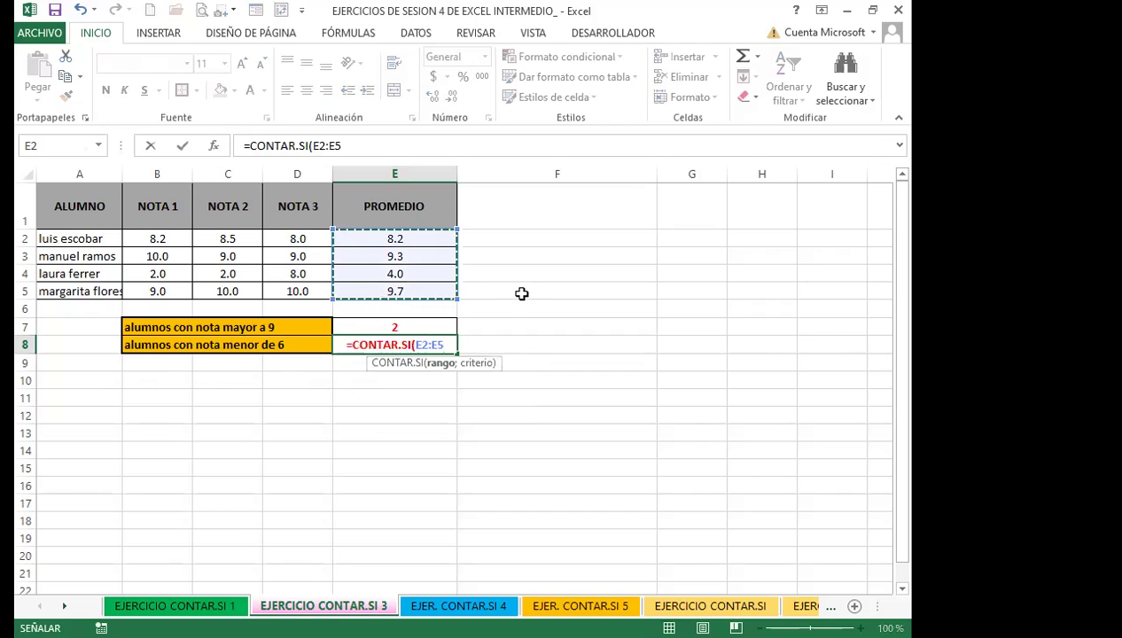
Step: Complete E8 with the less-than-6 criterion so it reads =CONTAR.SI(E2:E5;"<6"), and review the entered formula
type(";\"")
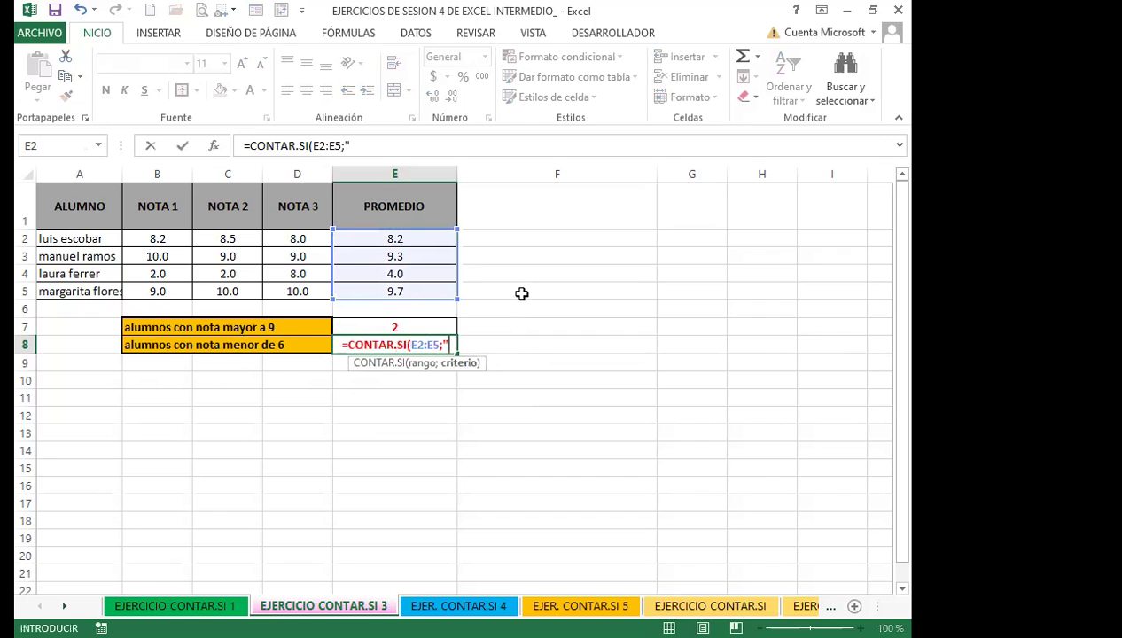
type("<")
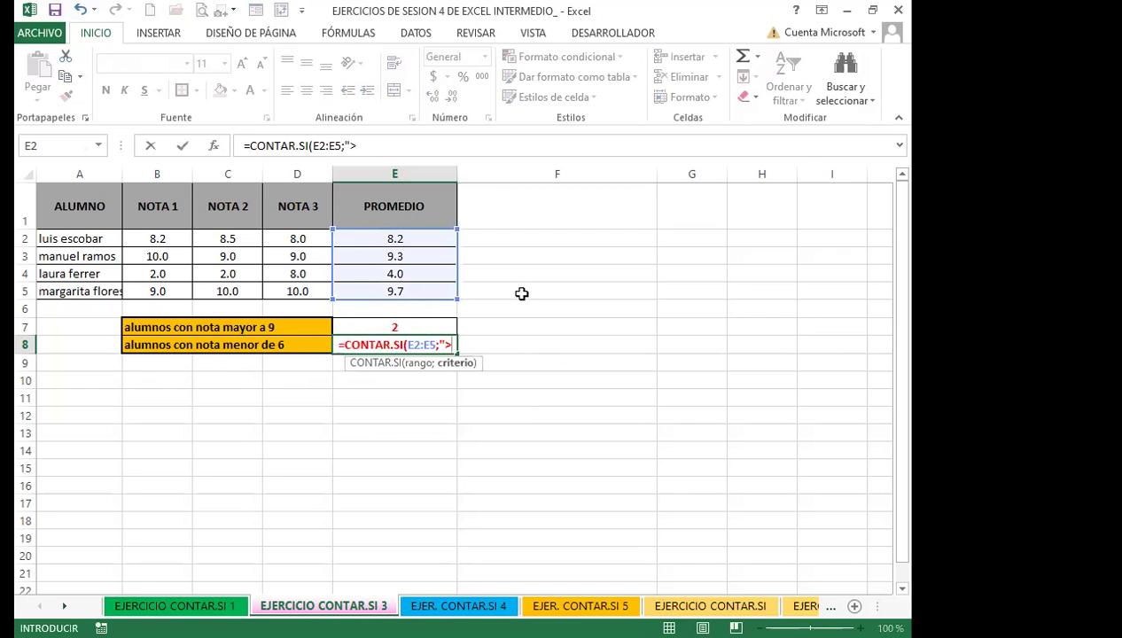
key("BackSpace")
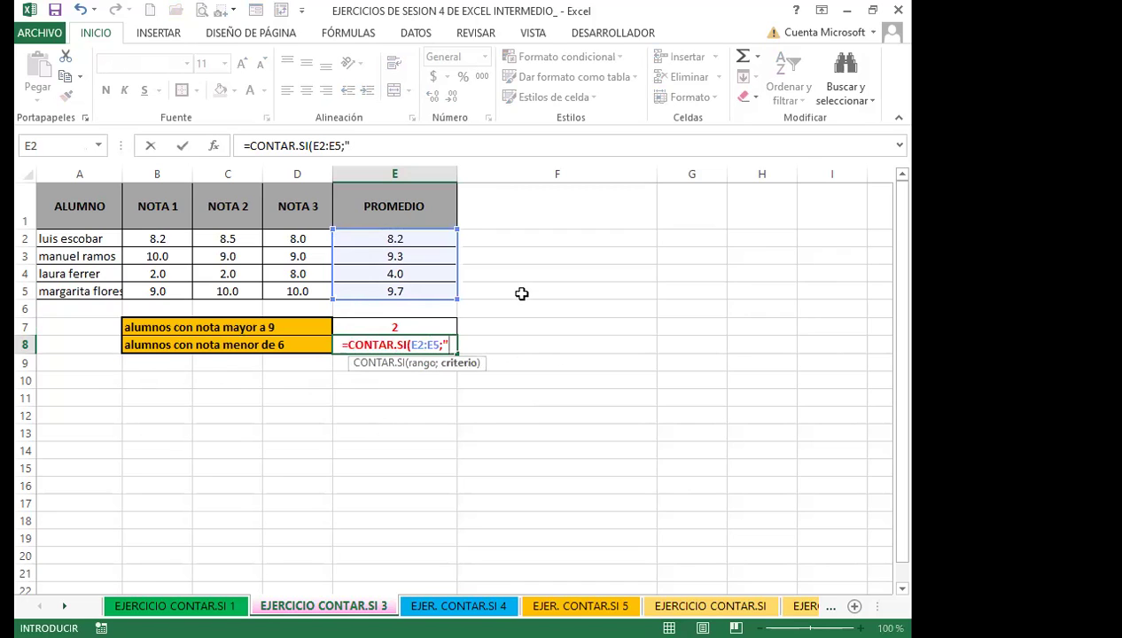
type("<6")
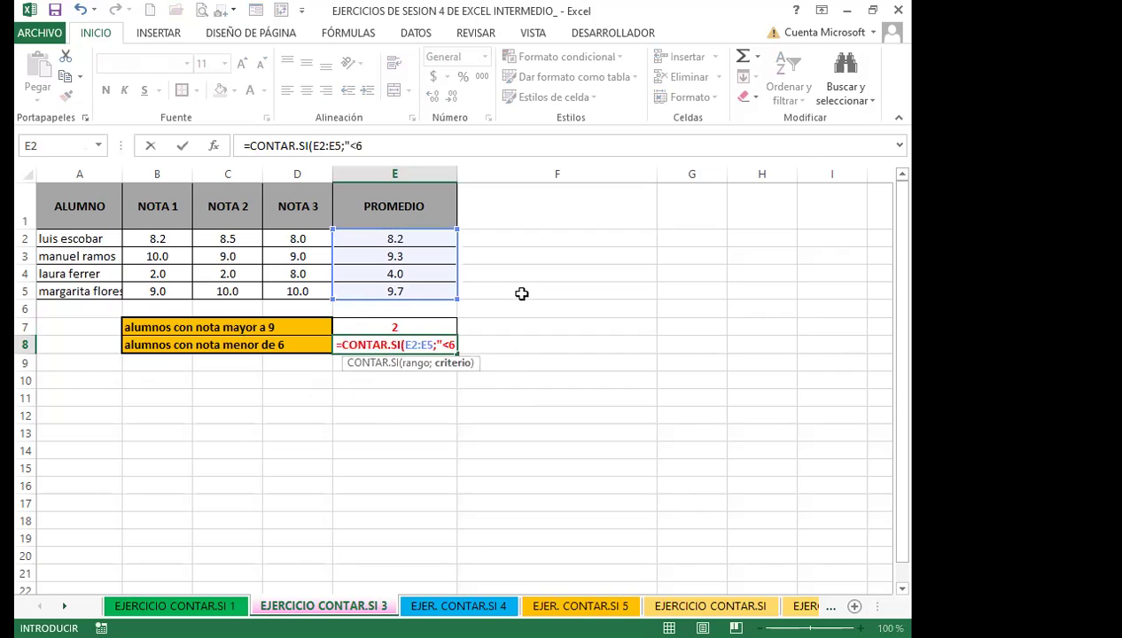
type("\")")
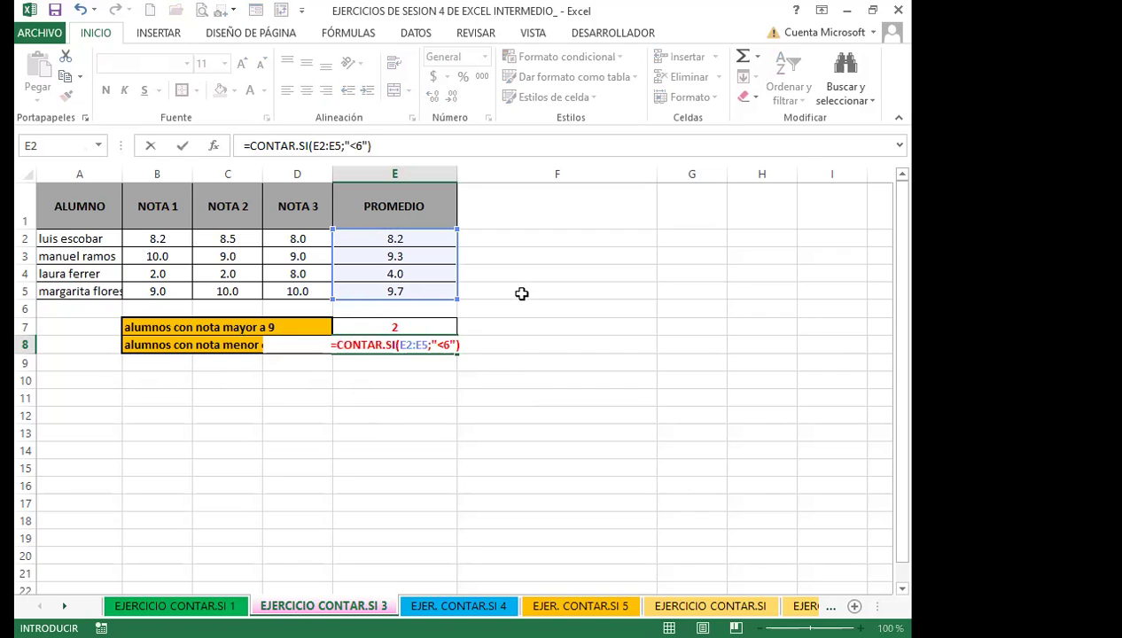
key("Return")
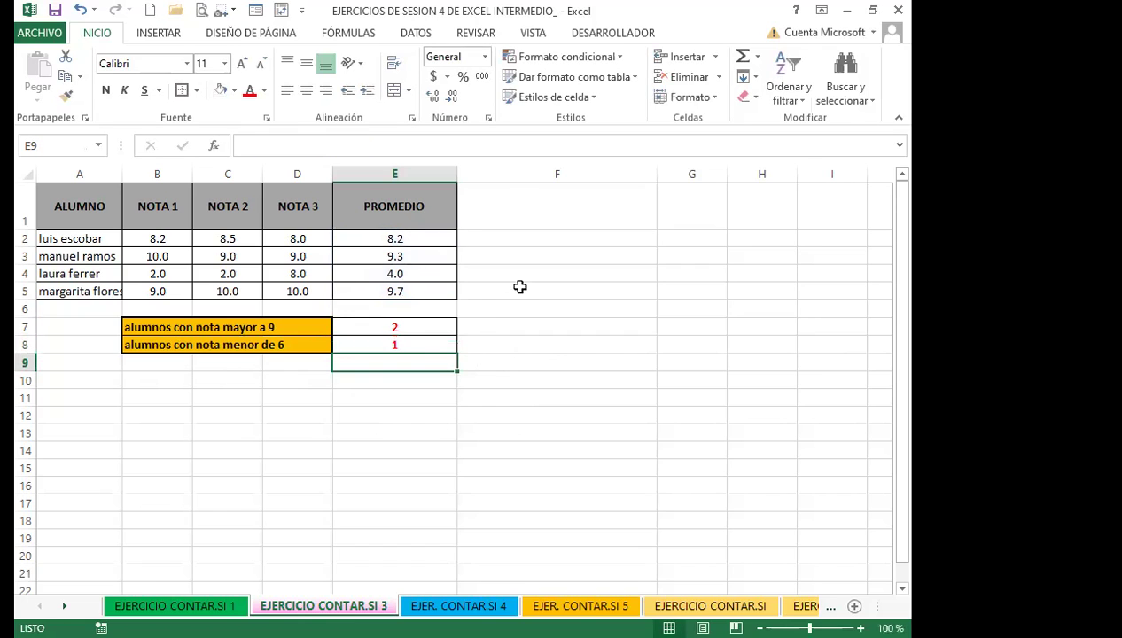
left_click(427, 345)
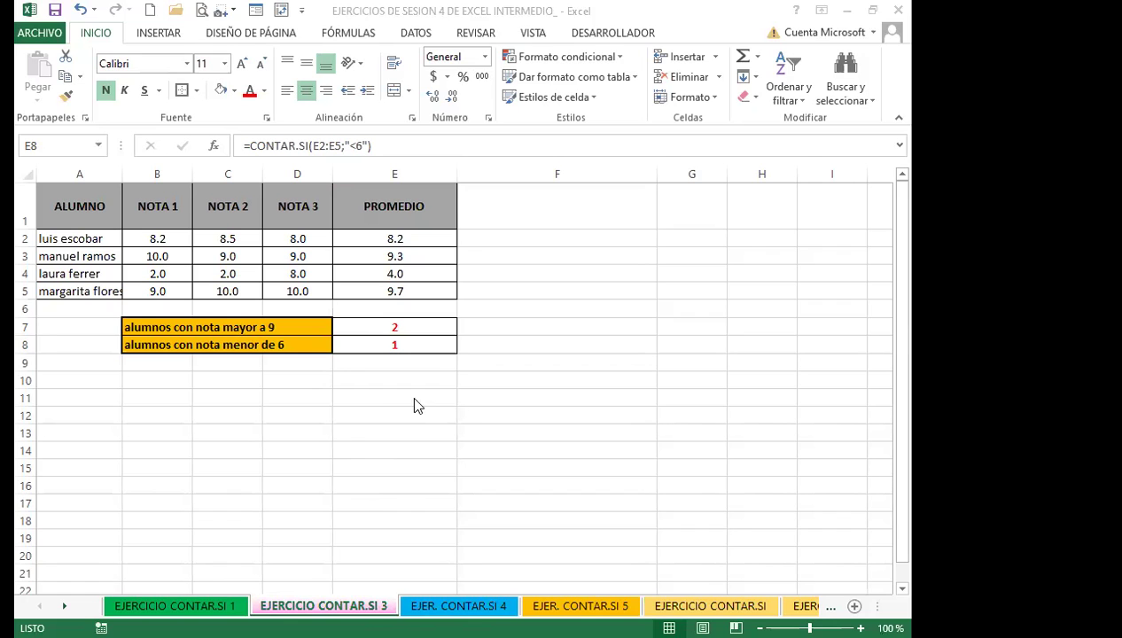
Step: Go to the EJER. CONTAR.SI 4 worksheet and clear the selection over the TOTAL cells
key("alt+Tab")
left_click(453, 606)
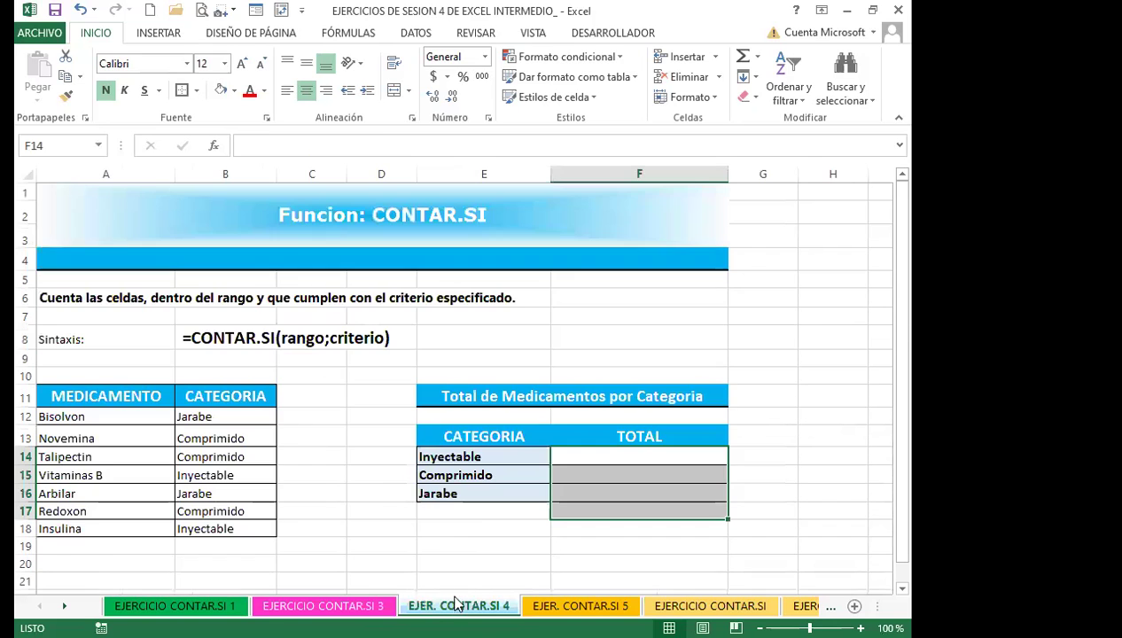
left_click(363, 480)
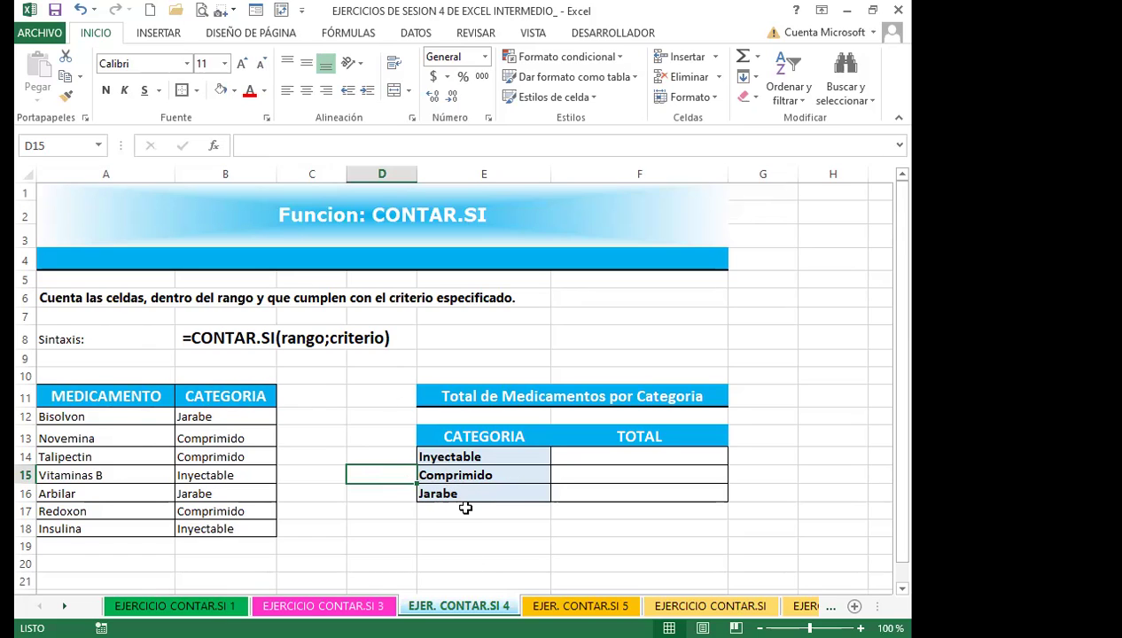
left_click(585, 460)
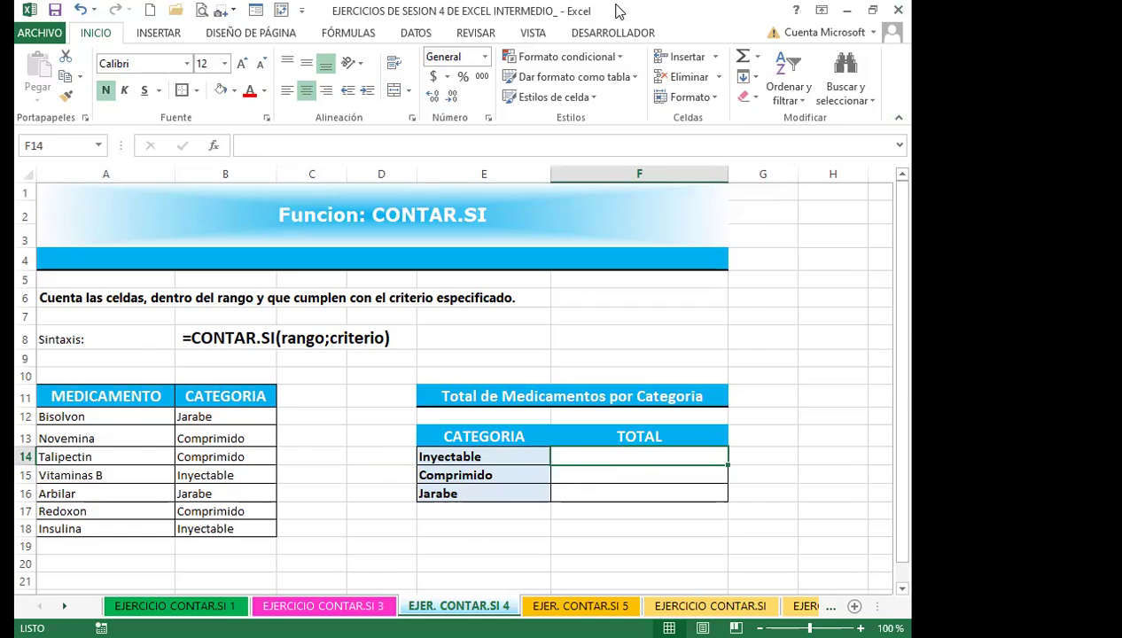
type("=")
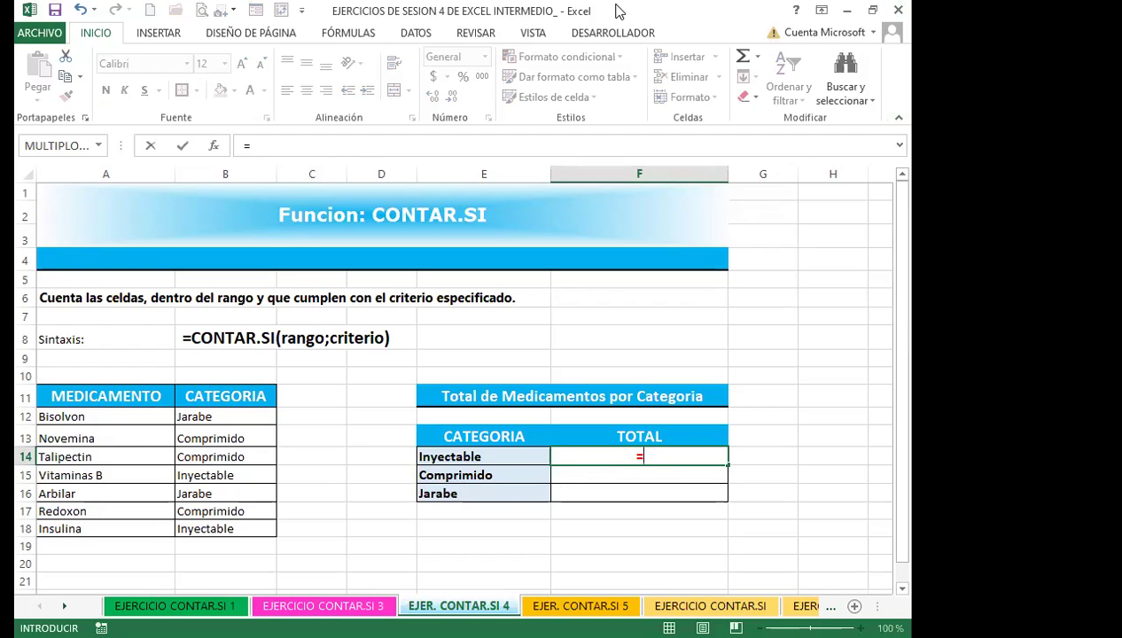
type("contar")
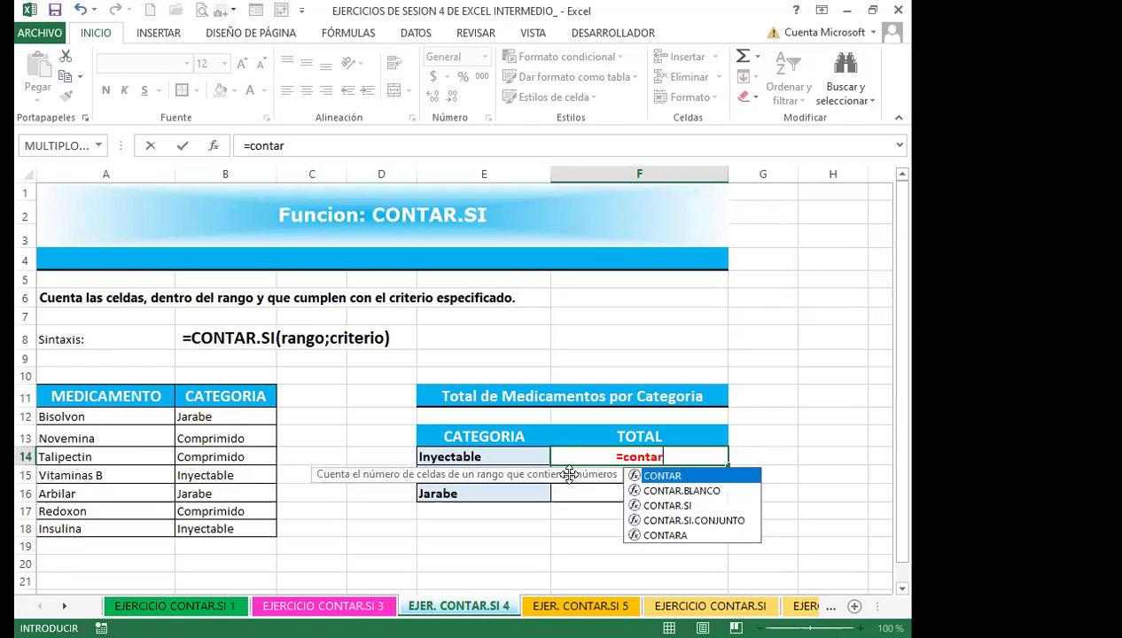
key("Escape")
Step: Widen the TOTAL column F and select the total cell for Inyectable
left_click(427, 513)
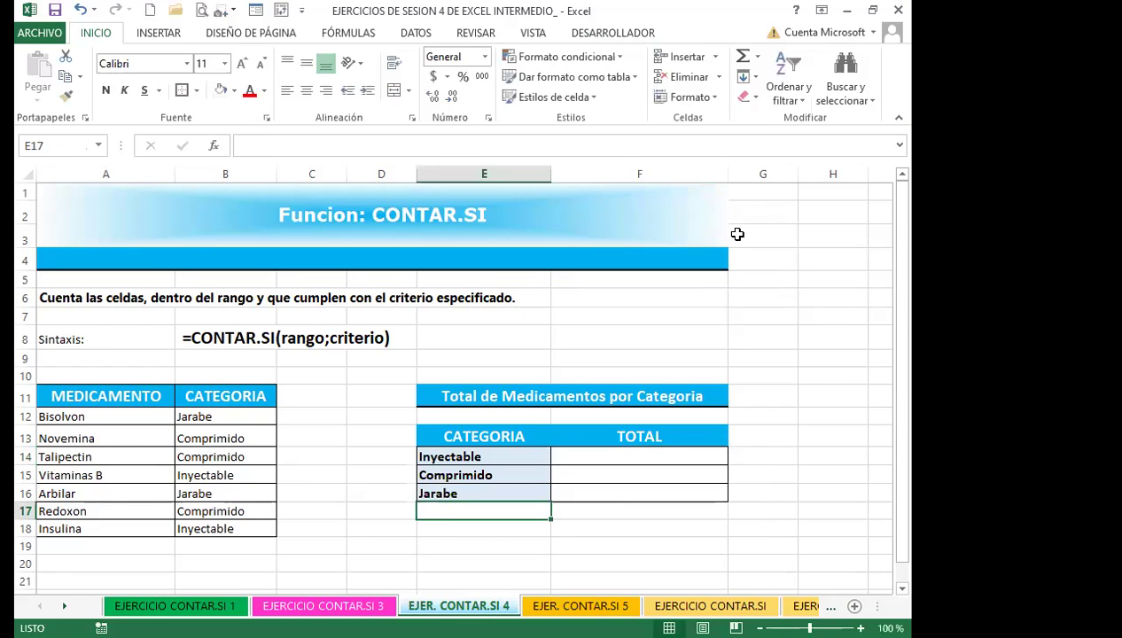
left_click_drag(727, 174, 767, 175)
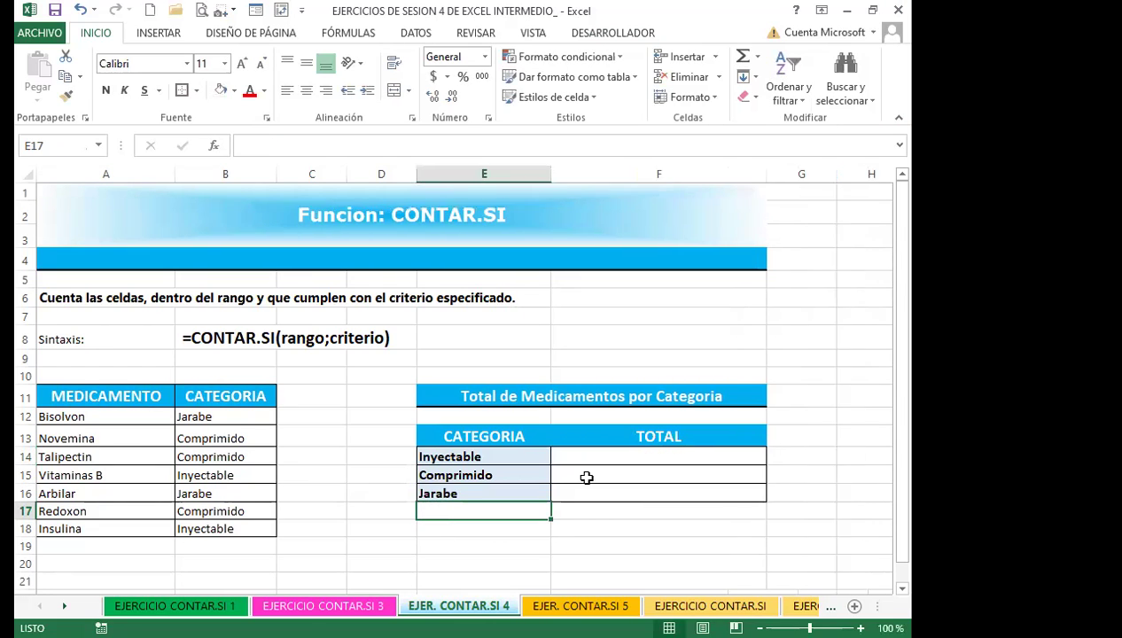
left_click(590, 459)
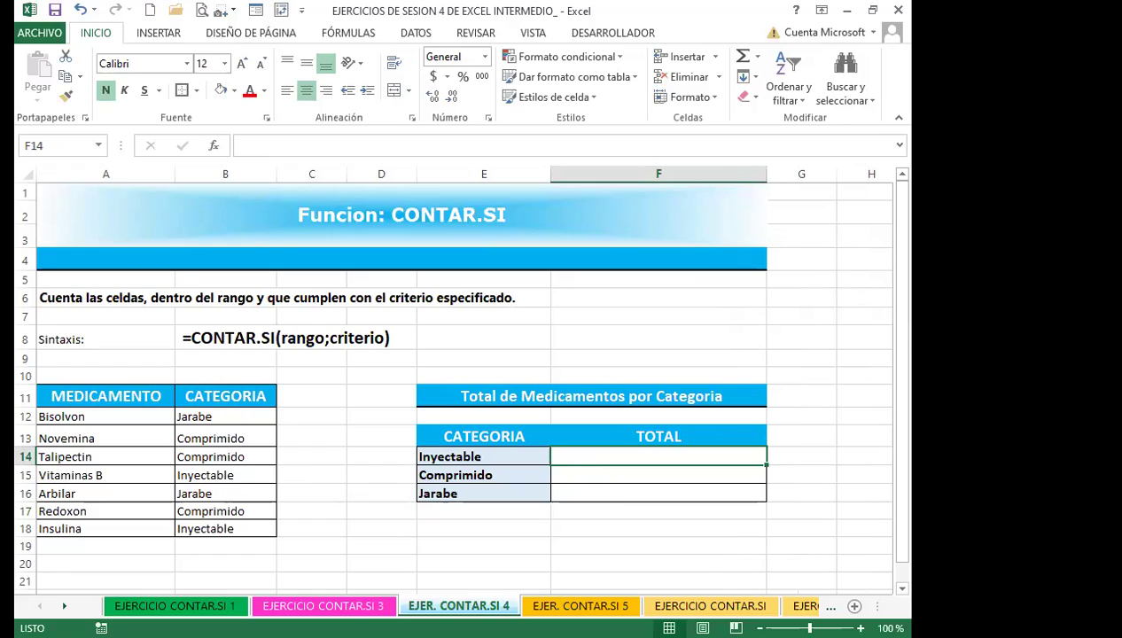
key("alt+Tab")
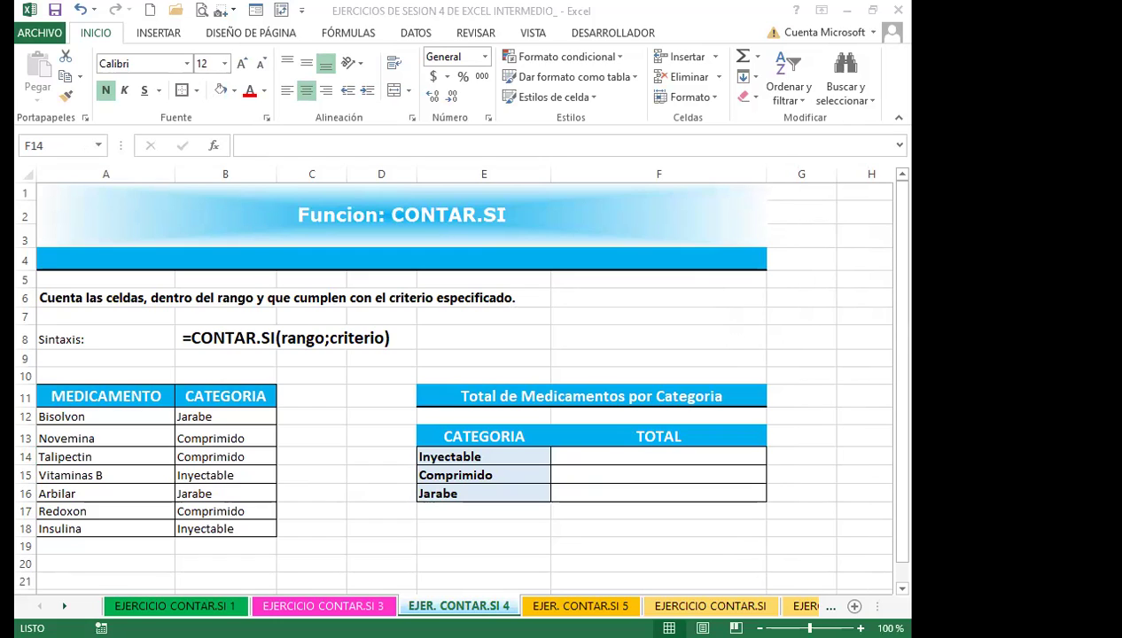
Step: Enter =CONTAR.SI($B$12:$B$18;E14) in F14 to count the Inyectable medicines, with the category range fixed as absolute
left_click(602, 456)
type("=")
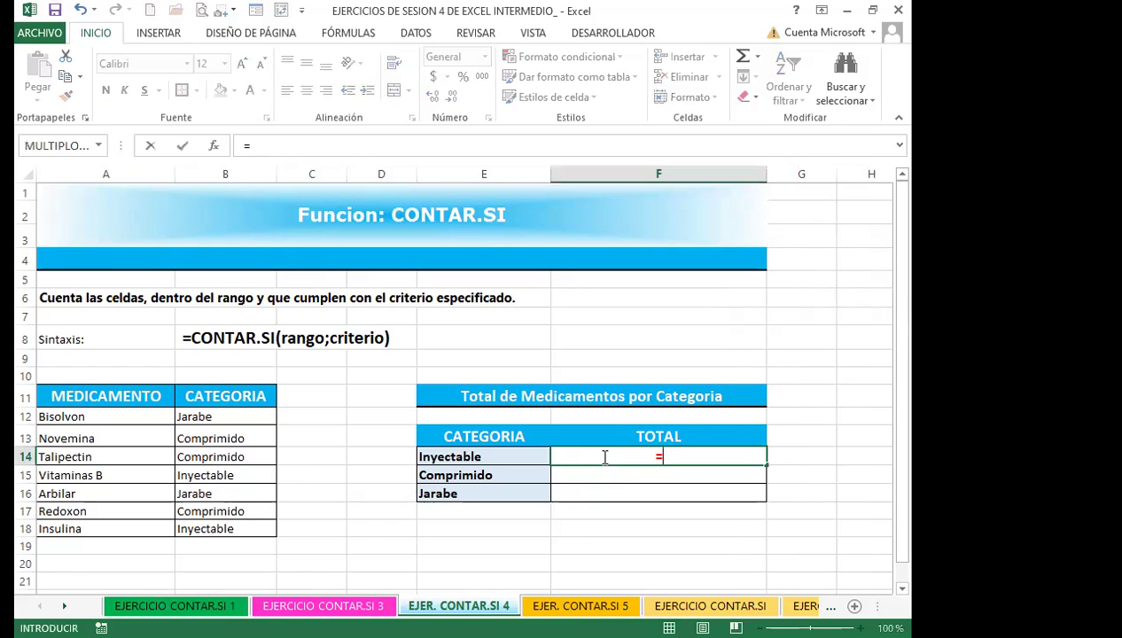
type("cont")
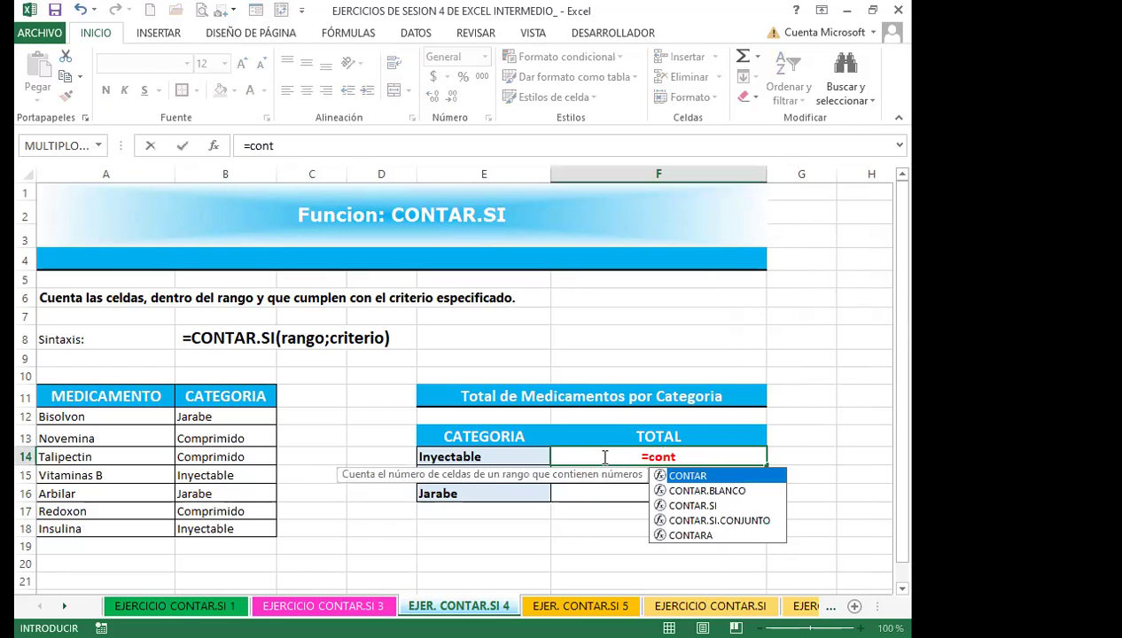
left_click(683, 507)
key("Tab")
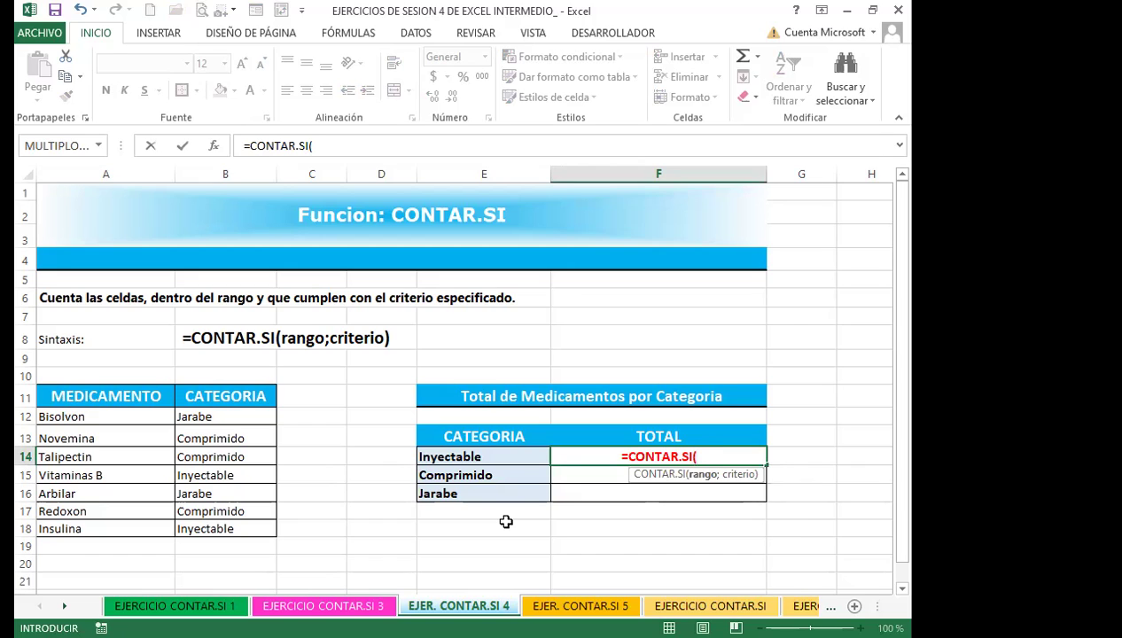
left_click(219, 417)
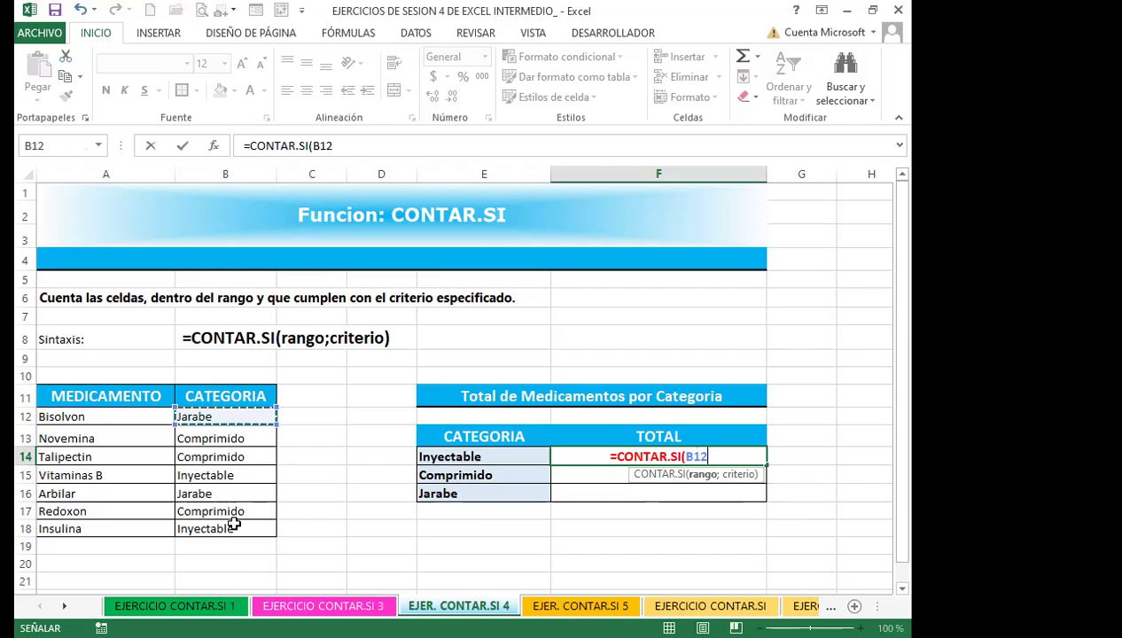
key("ctrl+shift+Down")
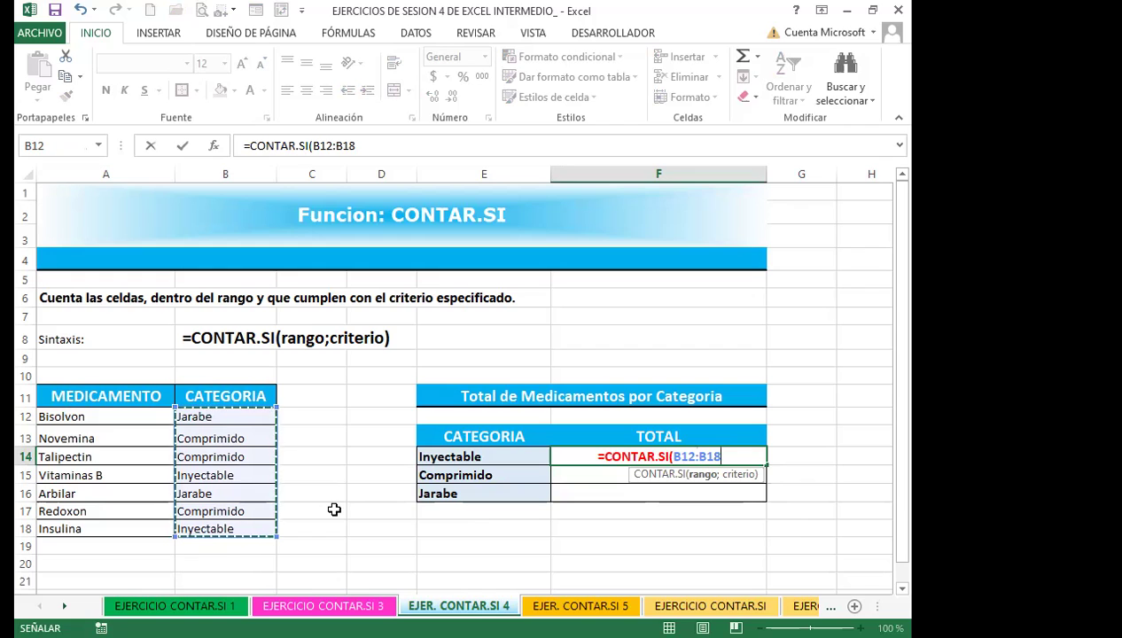
key("F4")
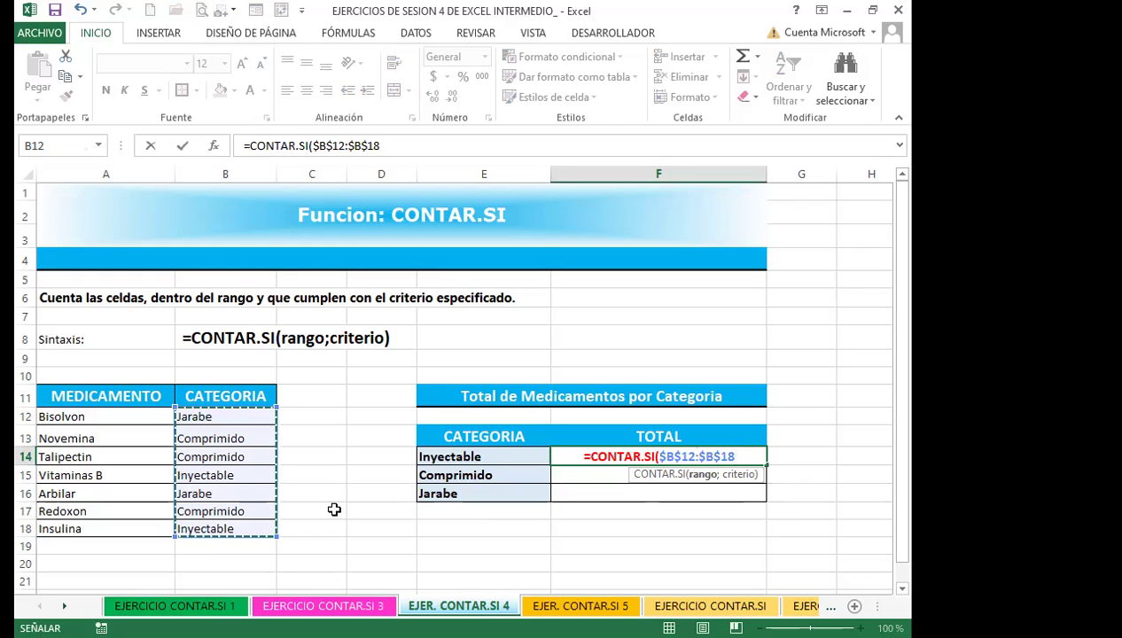
type(";")
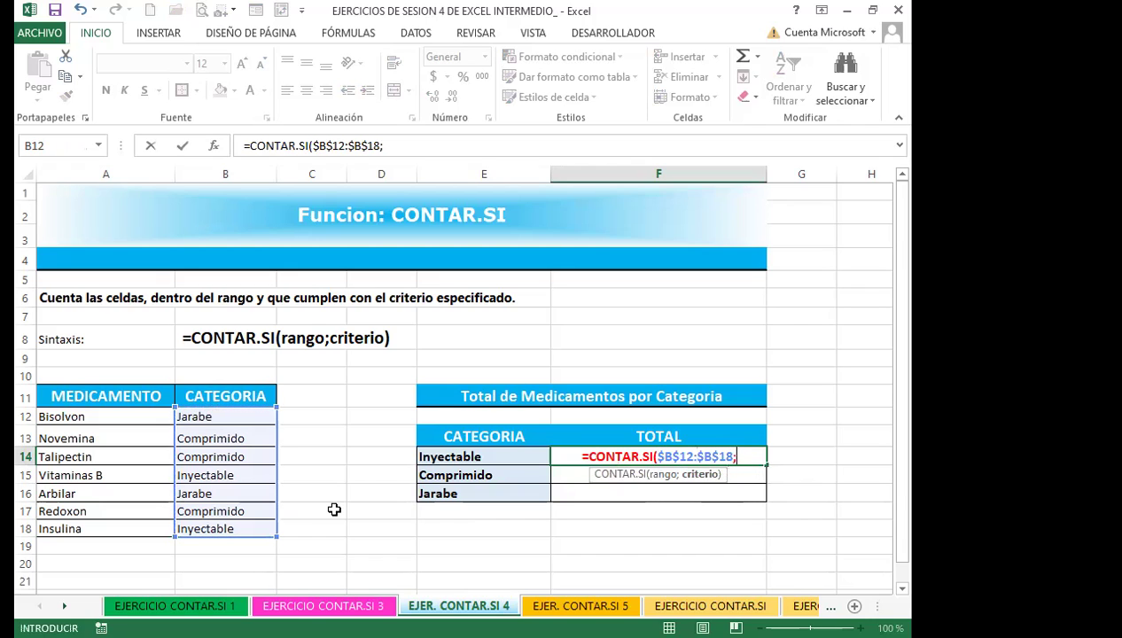
left_click(493, 458)
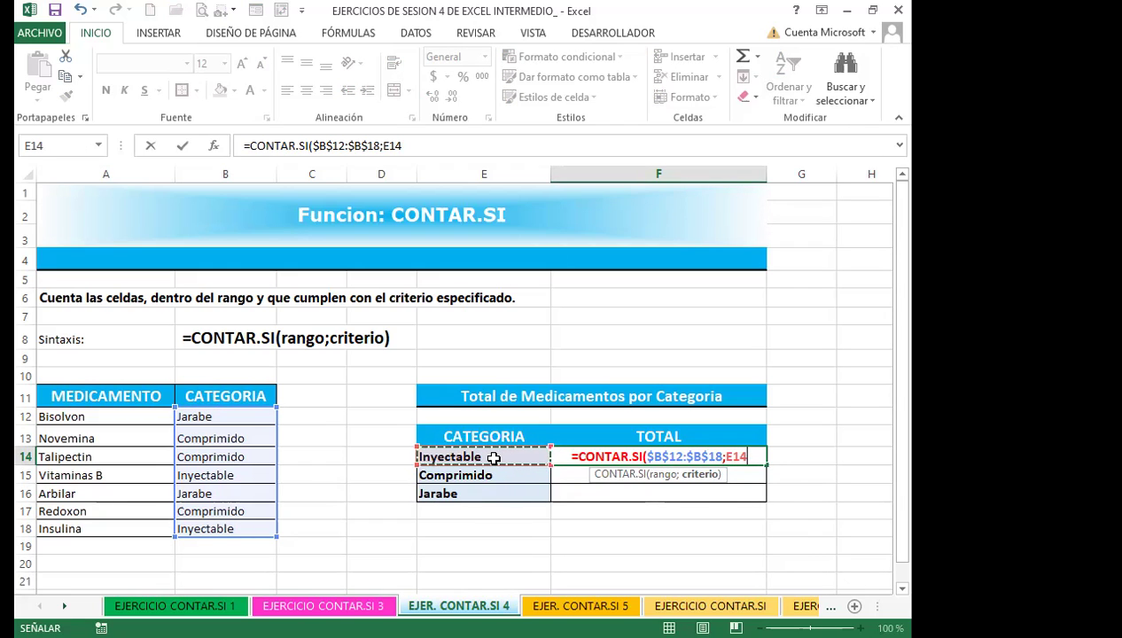
key("Return")
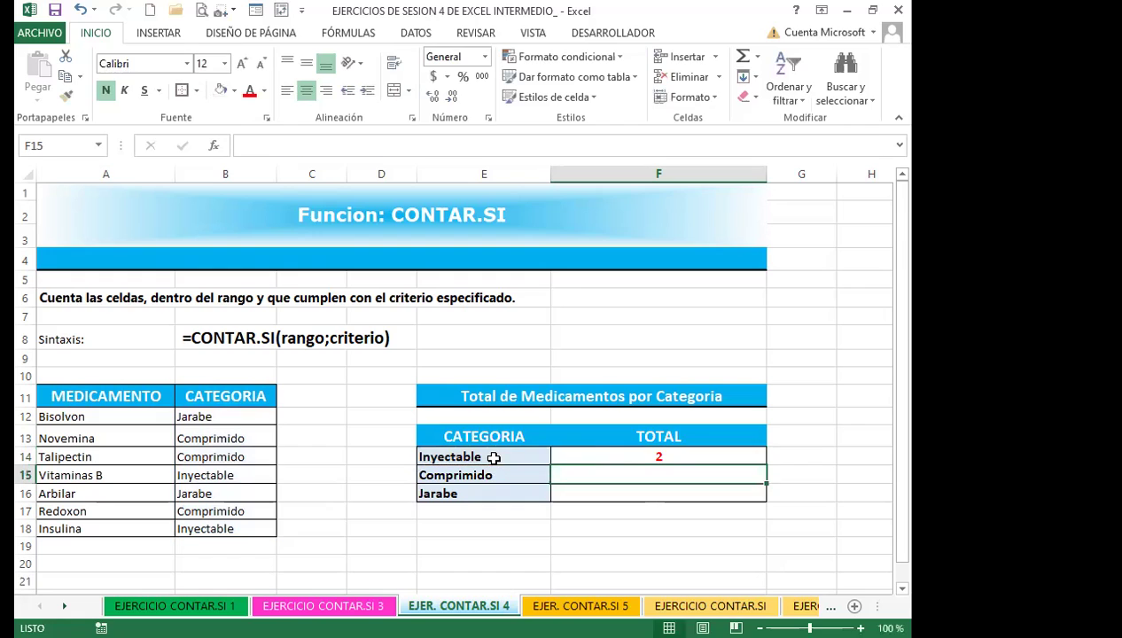
Step: Copy the F14 formula down to F16 for Comprimido and Jarabe, and review the copied formulas
left_click(690, 457)
left_click_drag(767, 464, 764, 500)
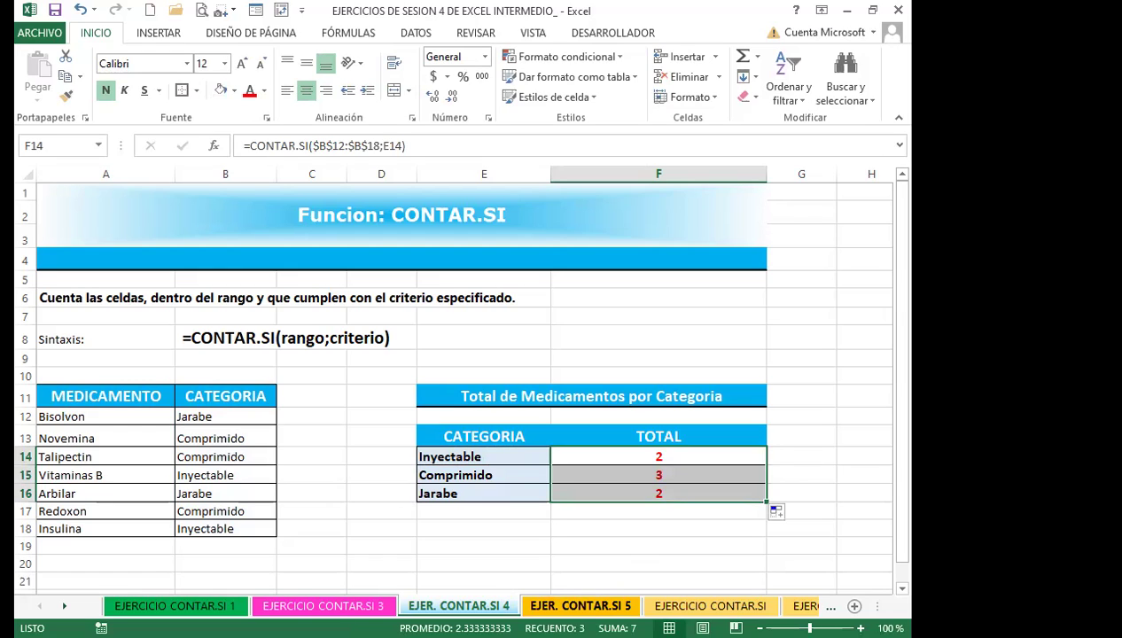
left_click(683, 494)
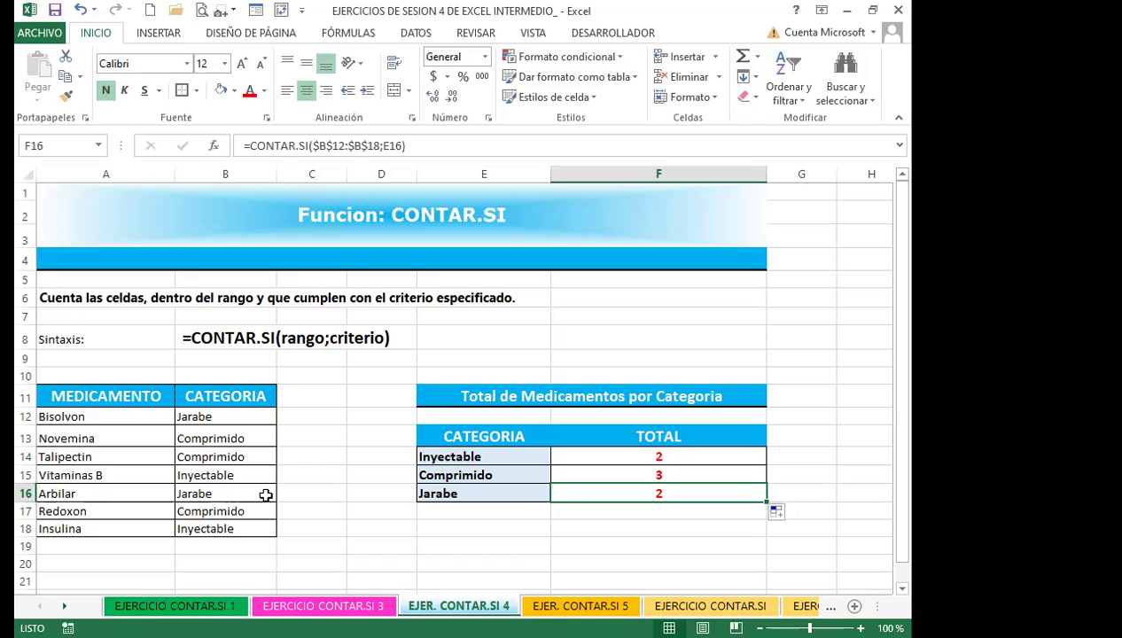
left_click(618, 457)
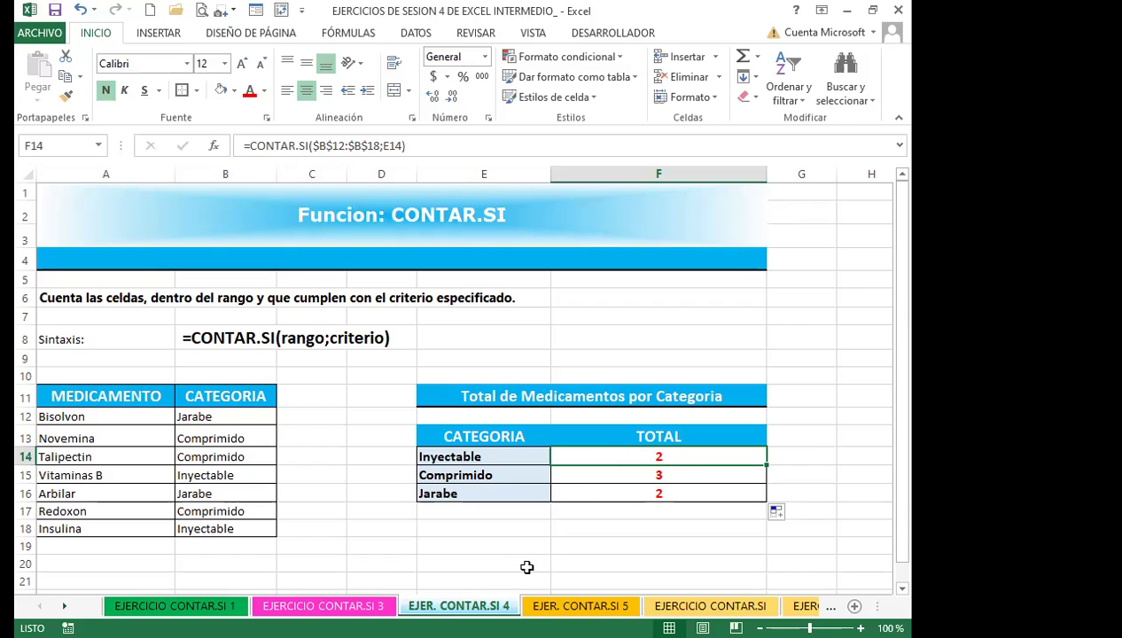
left_click(539, 511)
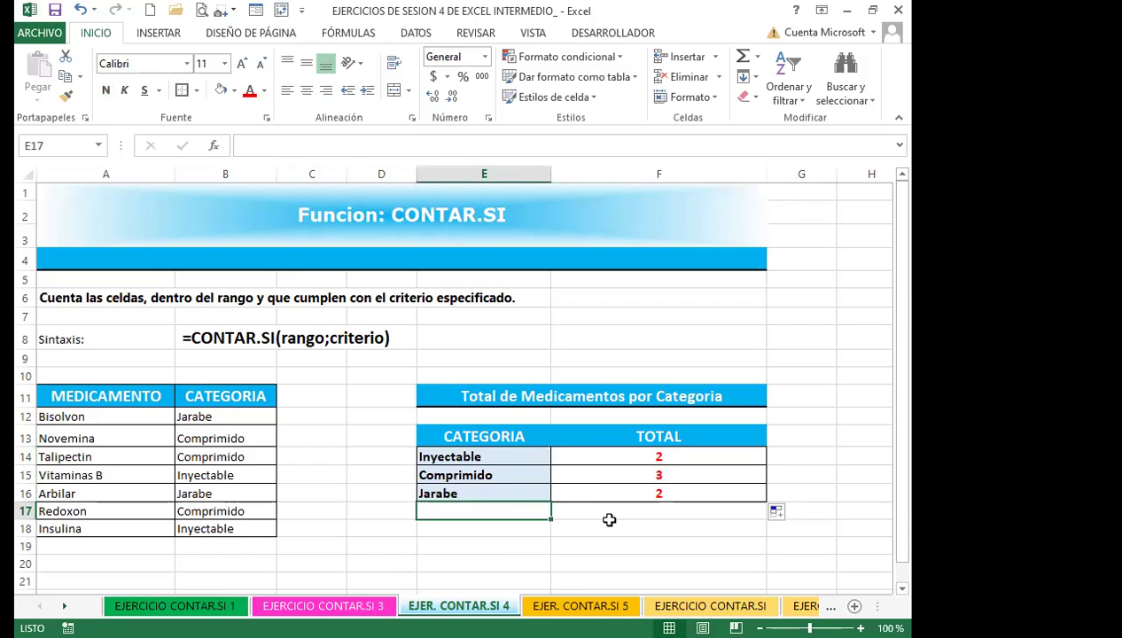
left_click(810, 477)
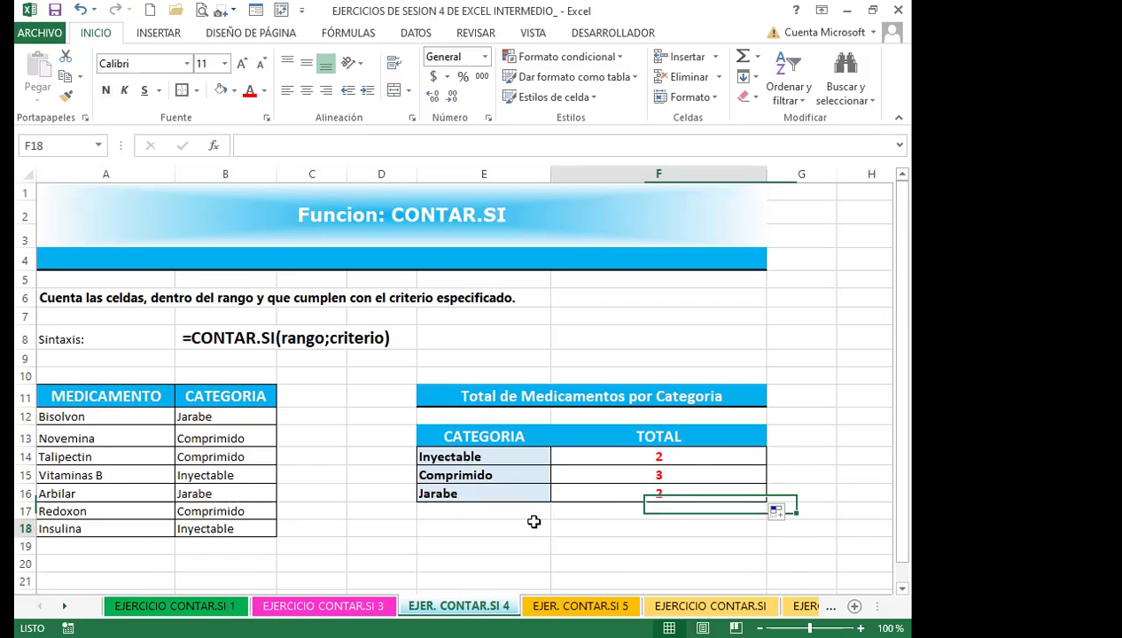
Step: Go to the EJER. CONTAR.SI 5 worksheet and look over its name list and the table for counting repeated names
key("ctrl+Page_Down")
left_click(282, 456)
scroll(122, 389, "up", 4)
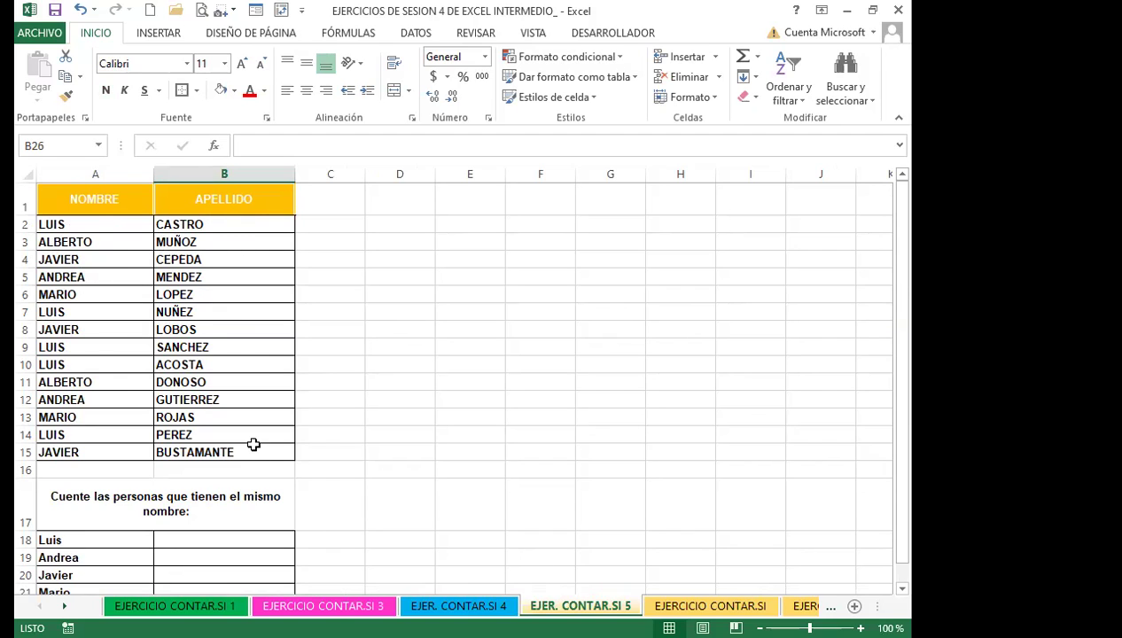
scroll(252, 444, "down", 2)
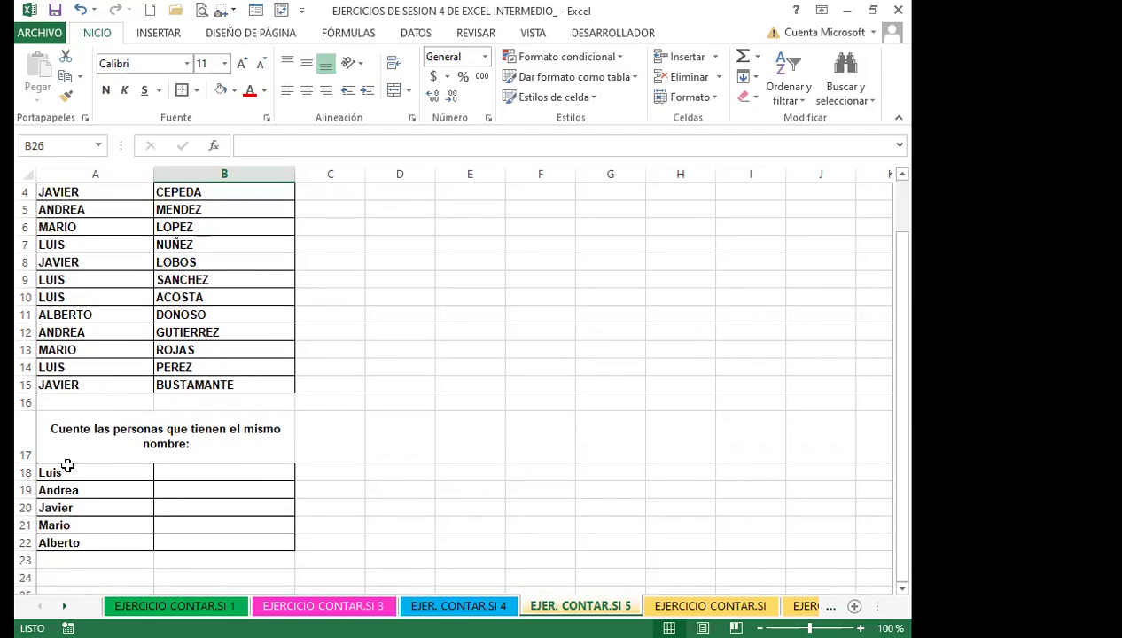
Step: Enter =CONTAR.SI(A2:A15;A18) in B18 to count the people who share the first listed name
left_click(197, 473)
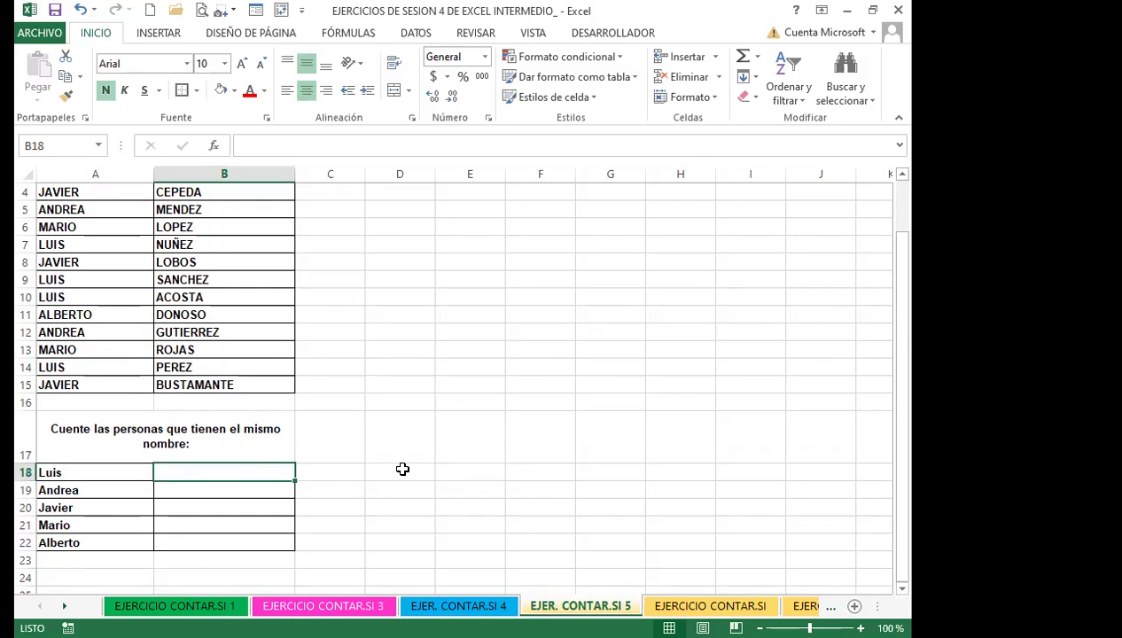
type("=c")
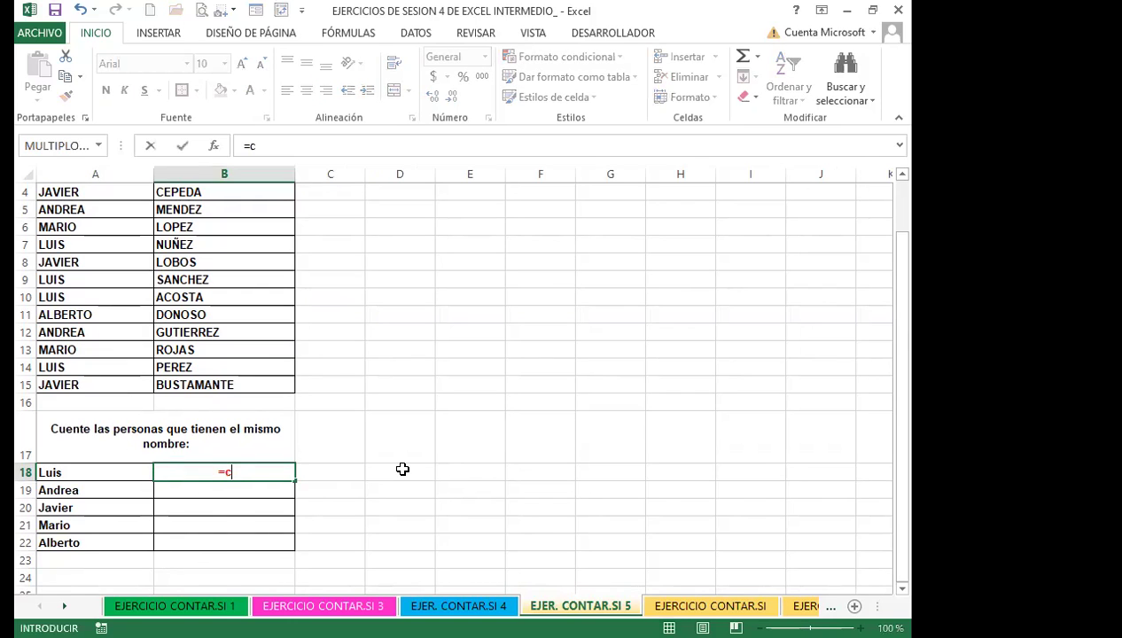
type("ont")
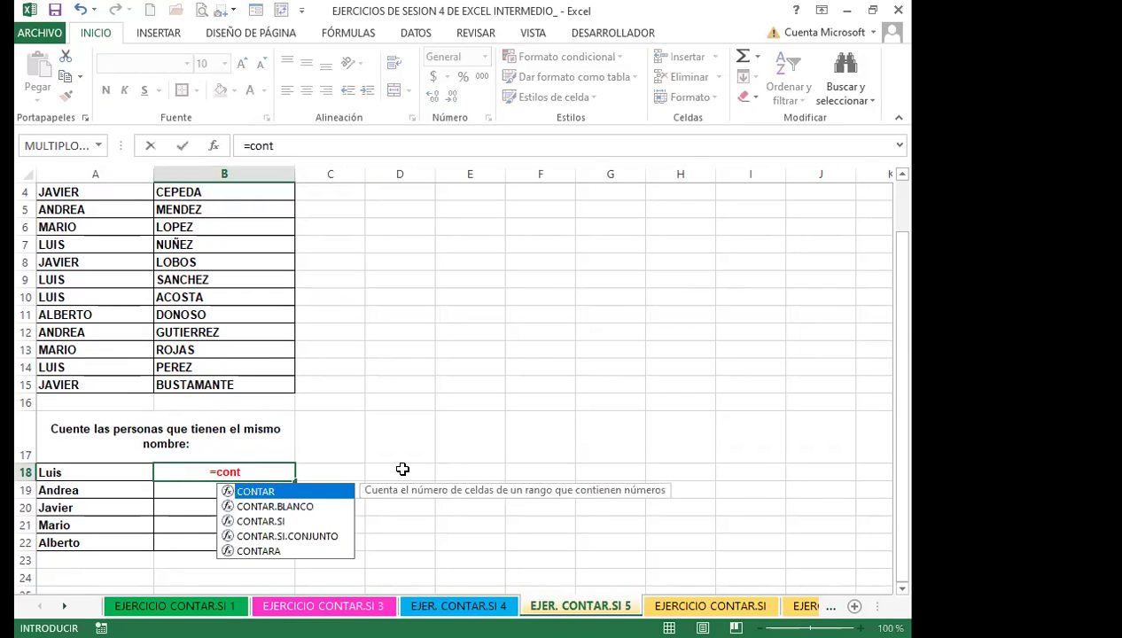
double_click(285, 522)
scroll(55, 328, "up", 1)
left_click_drag(101, 229, 128, 451)
scroll(433, 490, "down", 1)
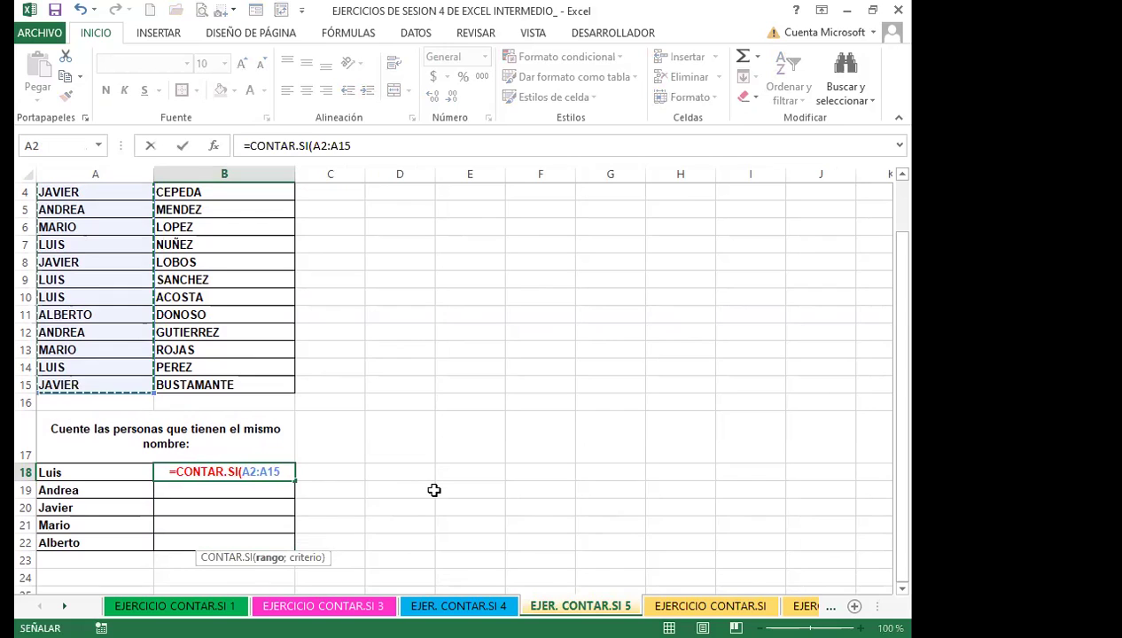
type(";")
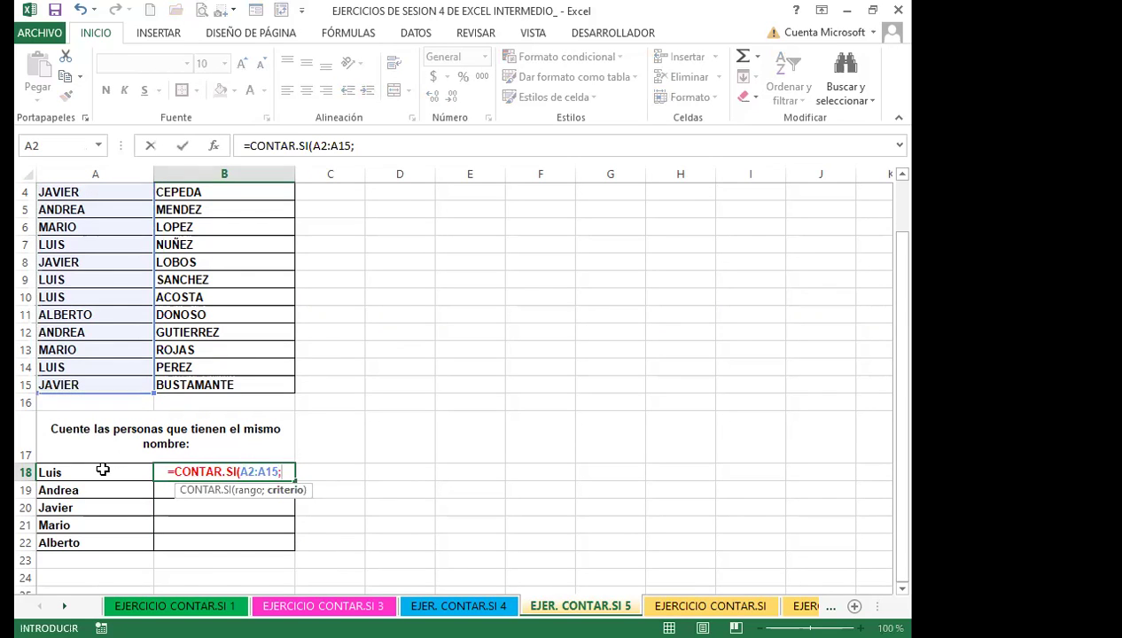
left_click(99, 472)
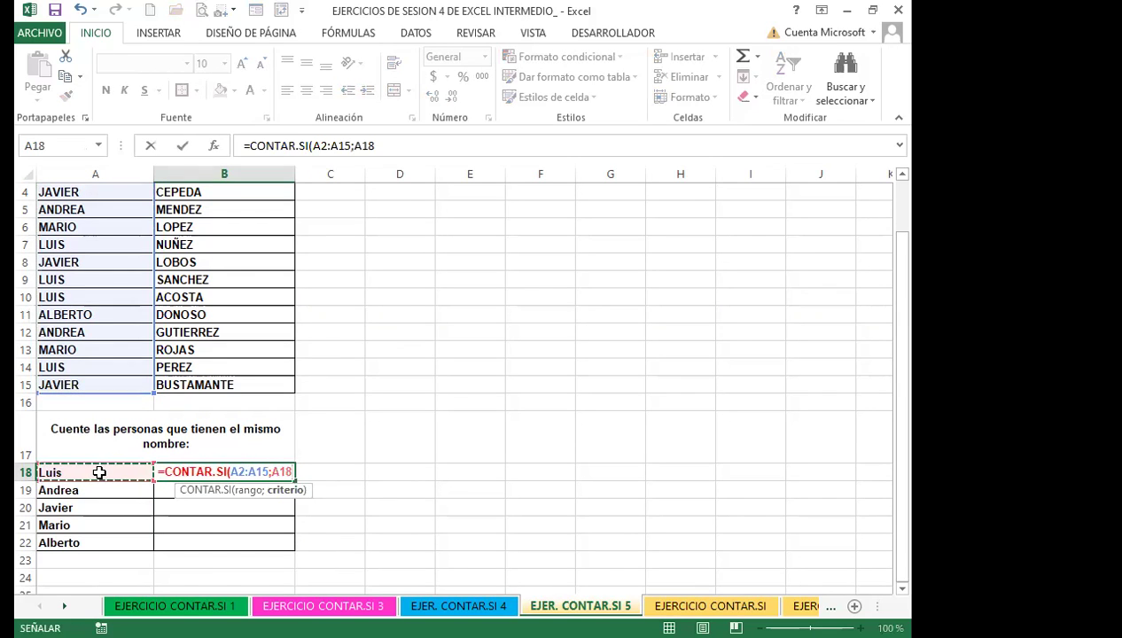
key("Return")
Step: Copy the B18 formula down to B22 and check the range each copied formula refers to
left_click(180, 468)
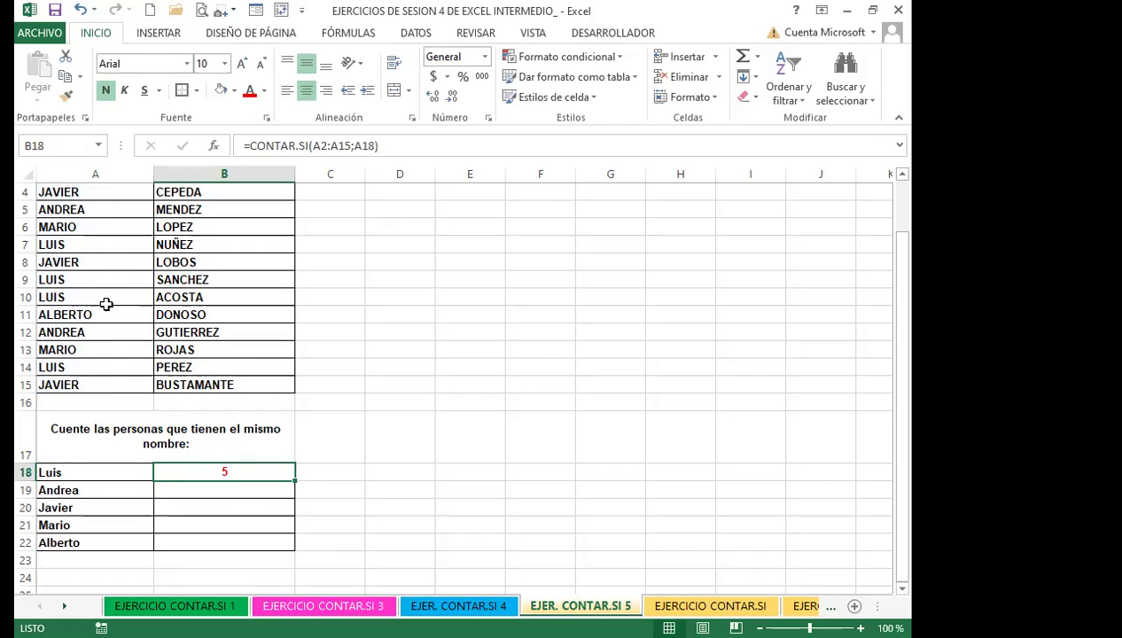
left_click_drag(295, 481, 293, 552)
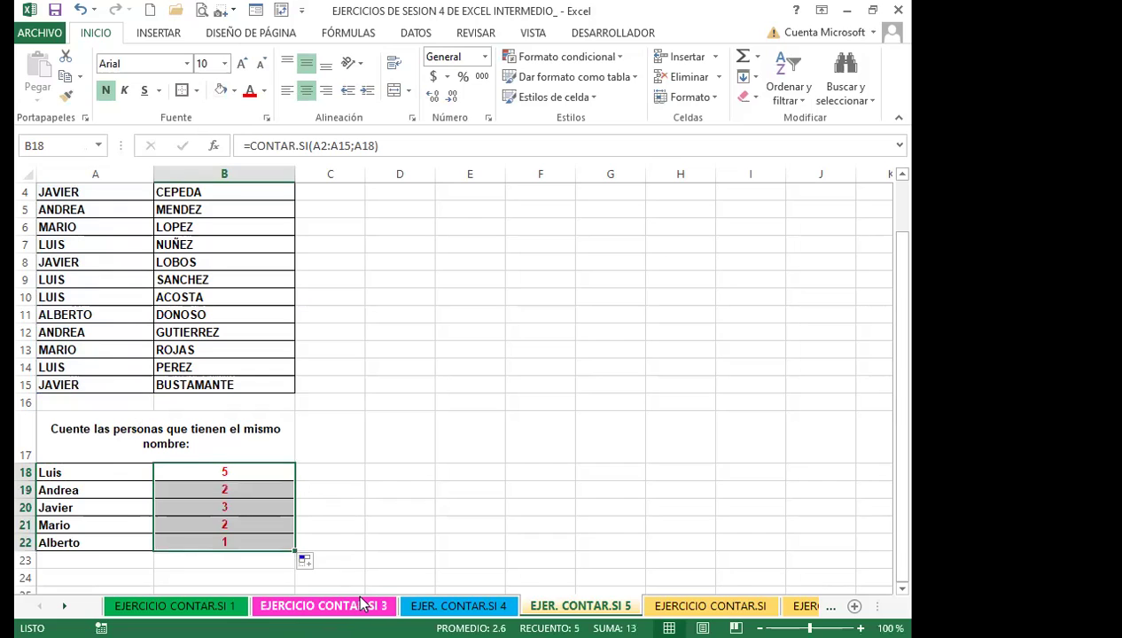
left_click(259, 472)
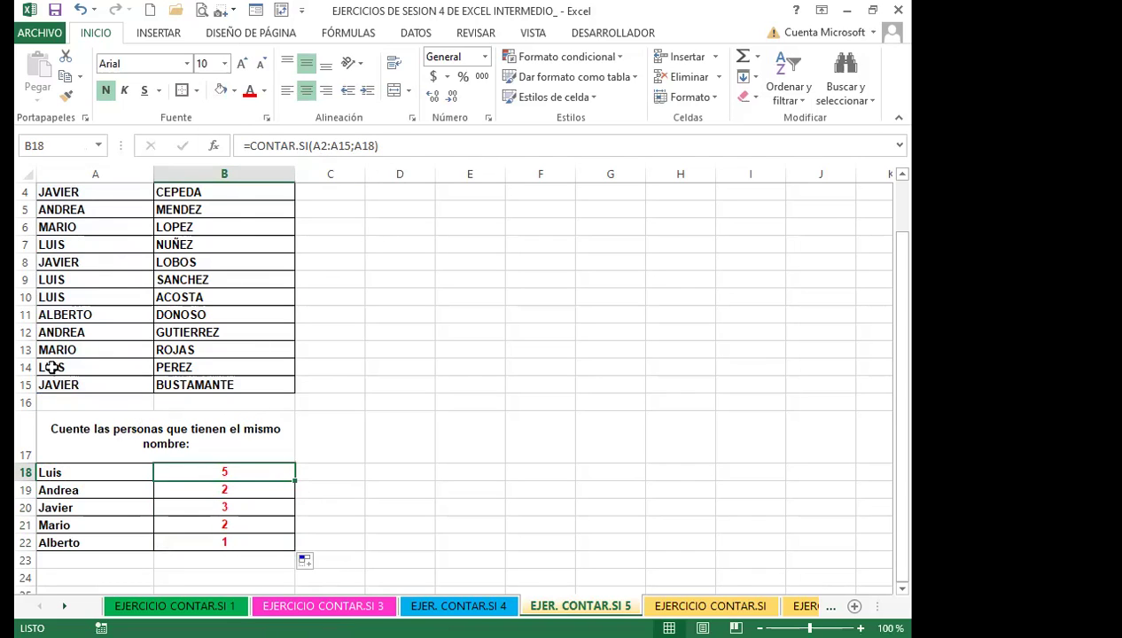
key("Down")
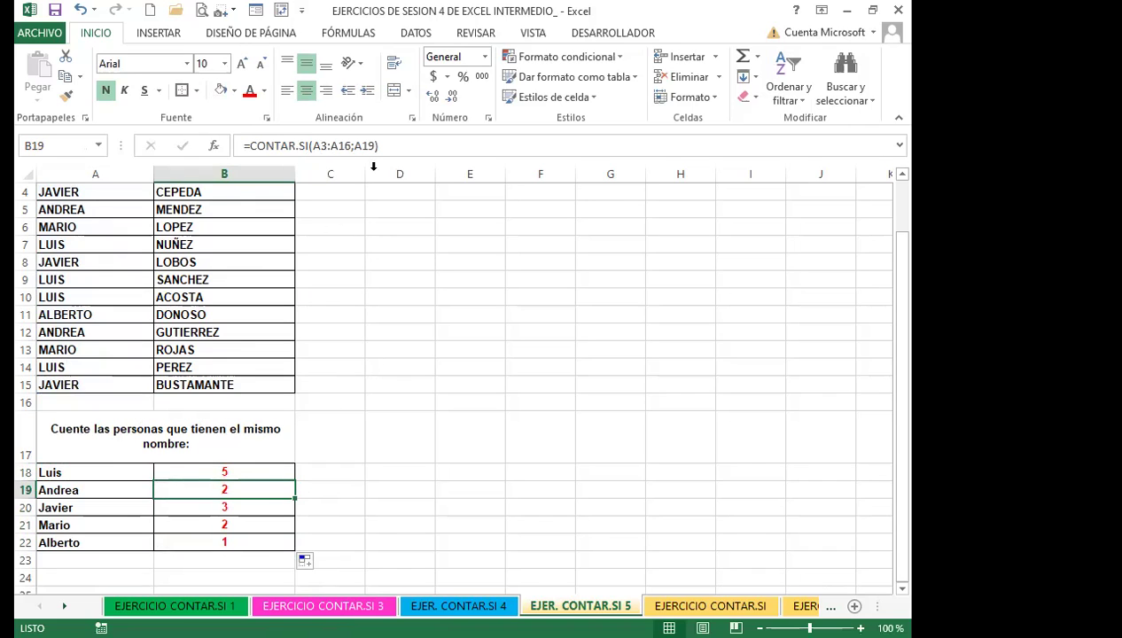
key("Down")
key("Down")
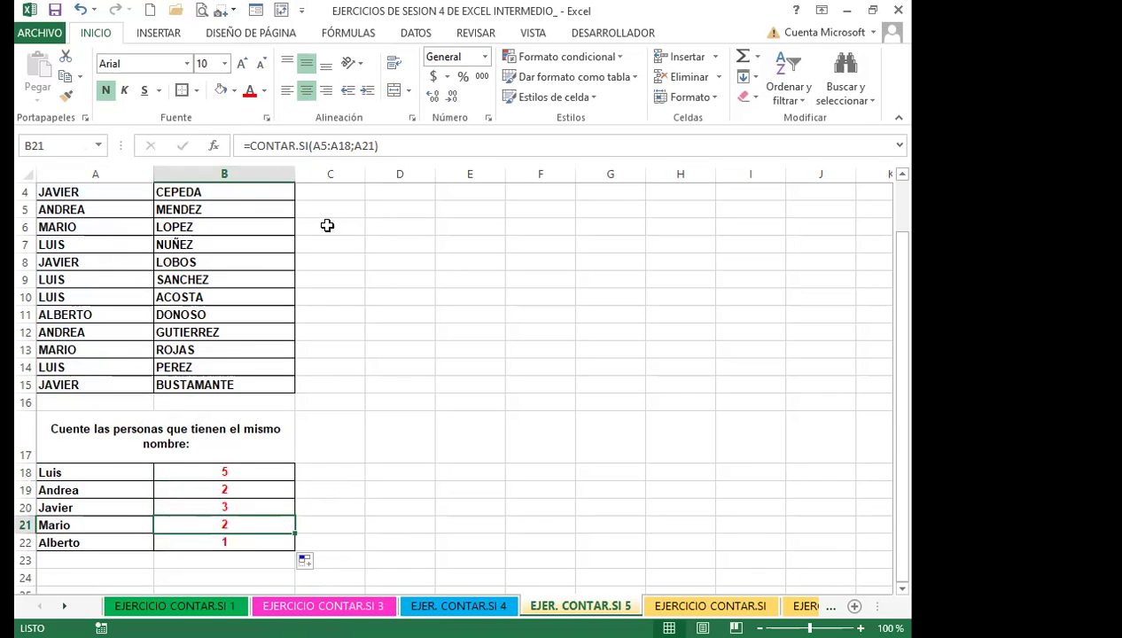
key("Down")
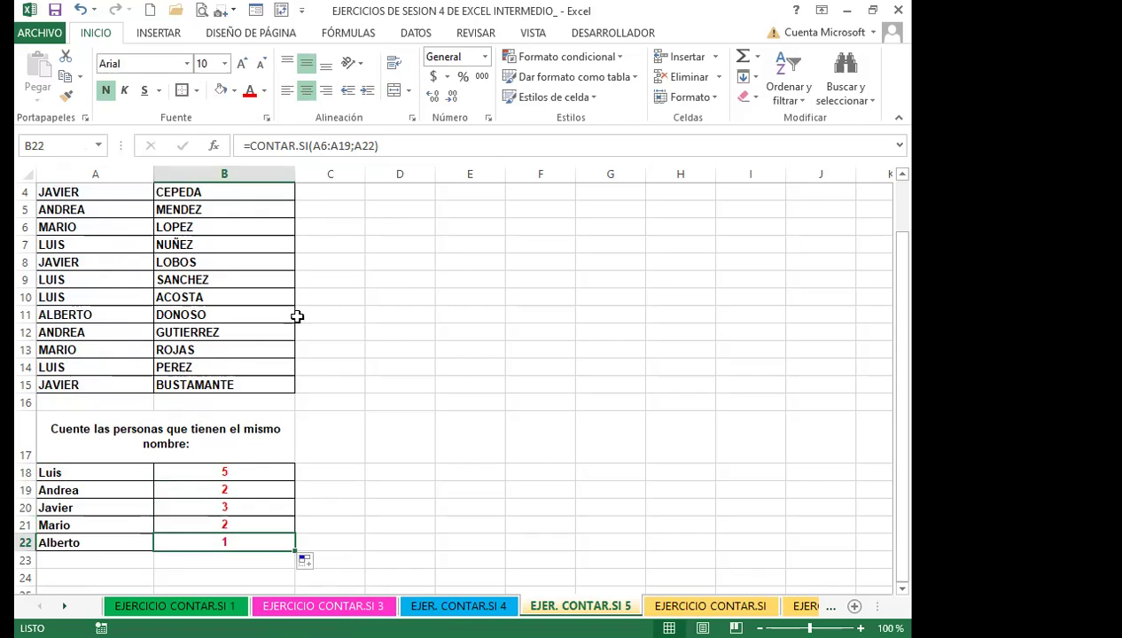
Step: Open the formula in B22 to examine which cells its range covers, and close it without editing
double_click(244, 541)
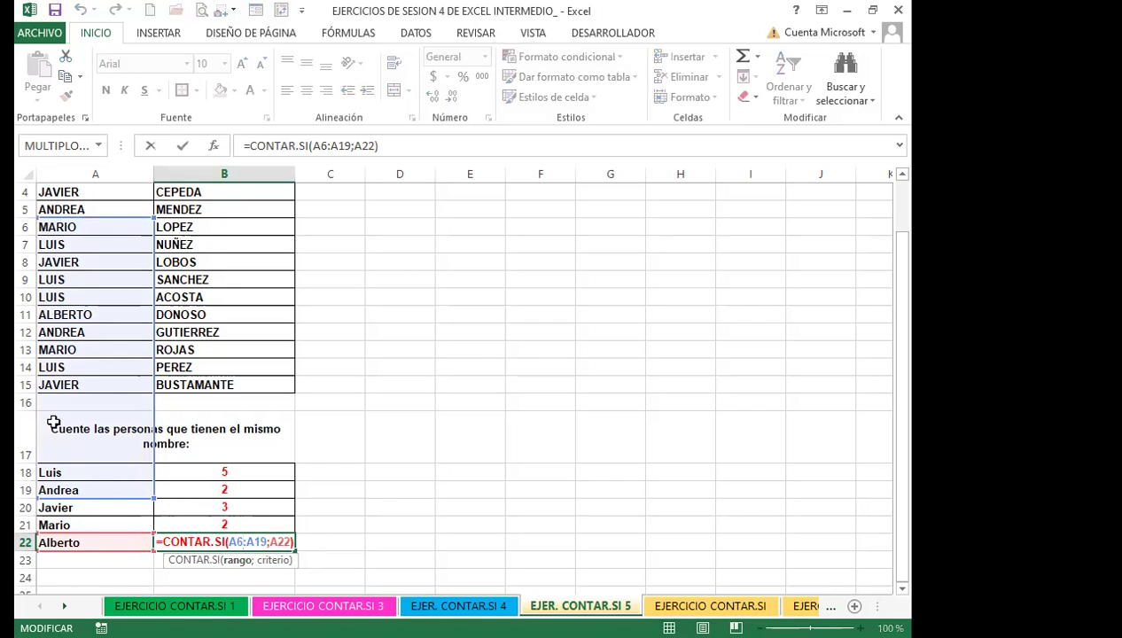
scroll(62, 340, "up", 1)
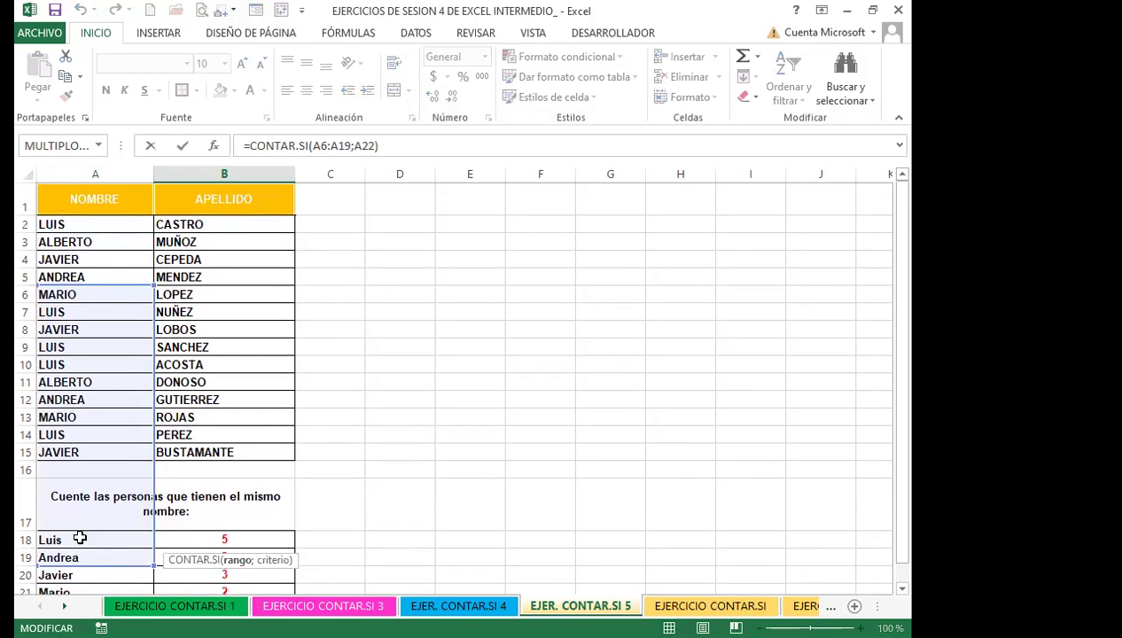
scroll(84, 531, "down", 1)
scroll(85, 514, "down", 2)
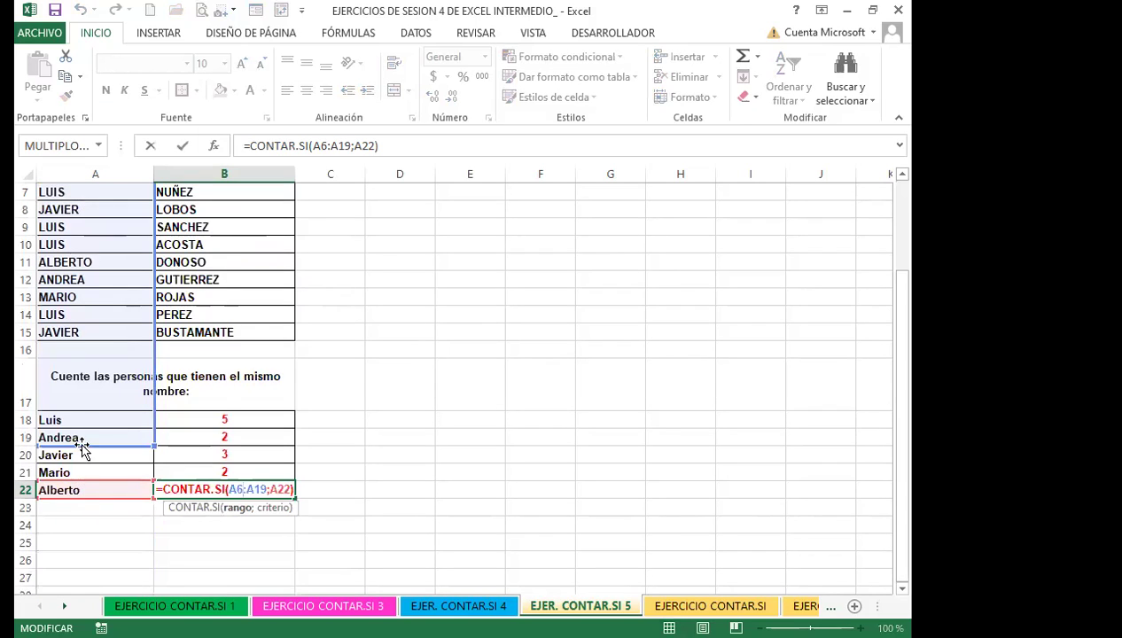
scroll(82, 448, "up", 1)
scroll(83, 388, "up", 1)
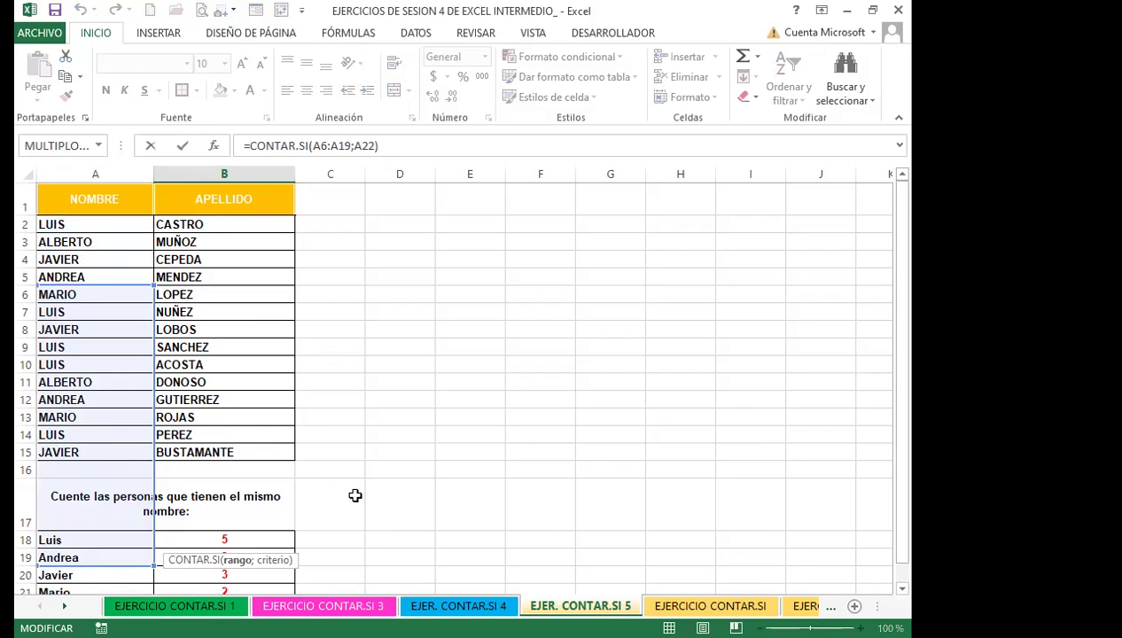
key("Return")
Step: Make the range in B18's CONTAR.SI formula absolute so it reads =CONTAR.SI($A$2:$A$15;A18)
left_click(253, 488)
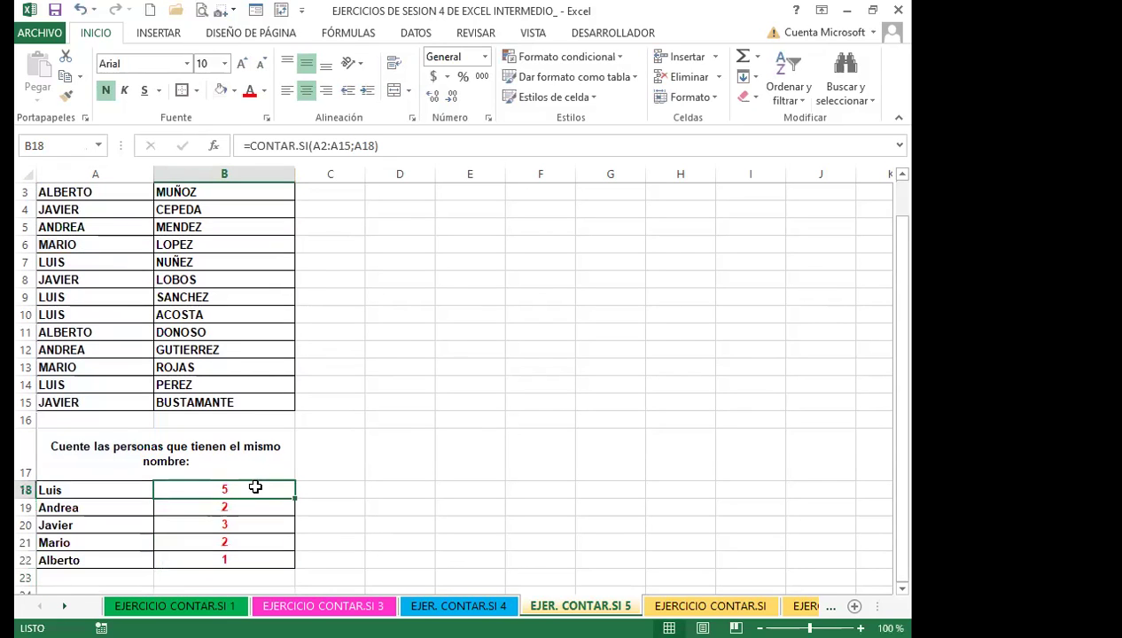
left_click(335, 147)
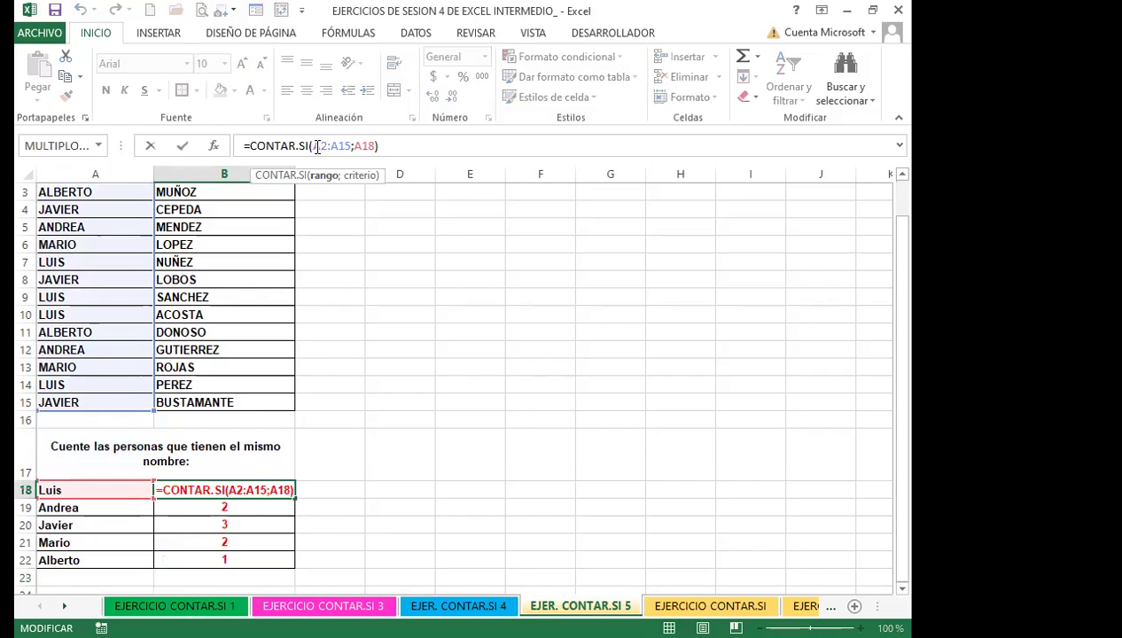
left_click_drag(334, 147, 351, 147)
key("F4")
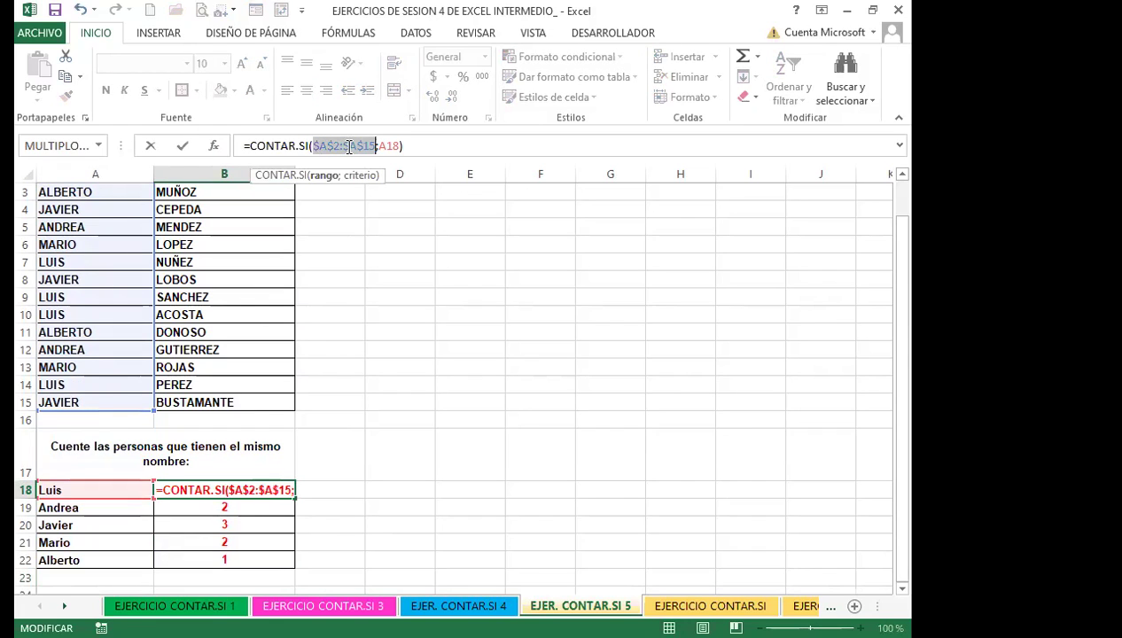
key("Return")
Step: Copy the corrected B18 formula down through B22
left_click(251, 486)
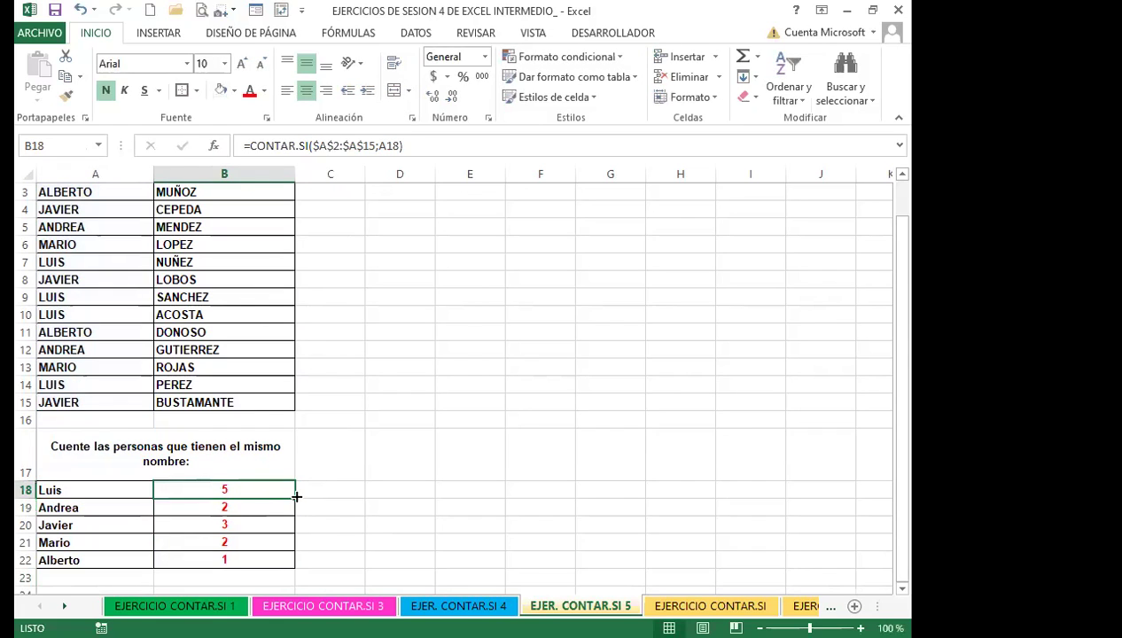
double_click(296, 497)
left_click(338, 471)
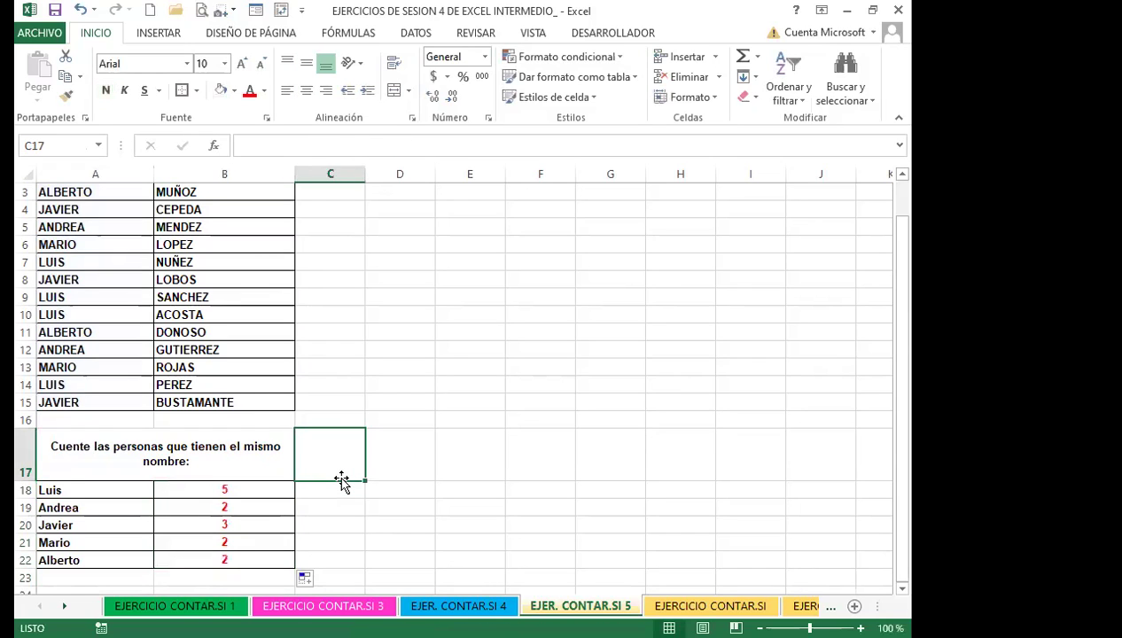
Step: Go through the formulas in B18 to B22 and check the range and criterion each one refers to
left_click(255, 487)
key("Down")
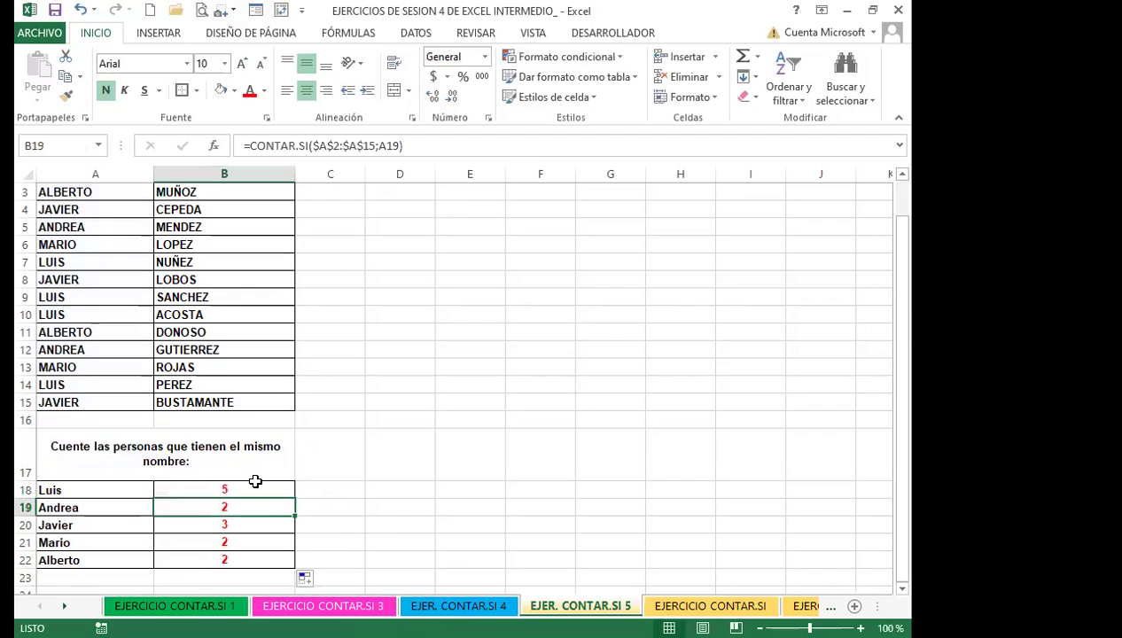
key("Down")
key("Down")
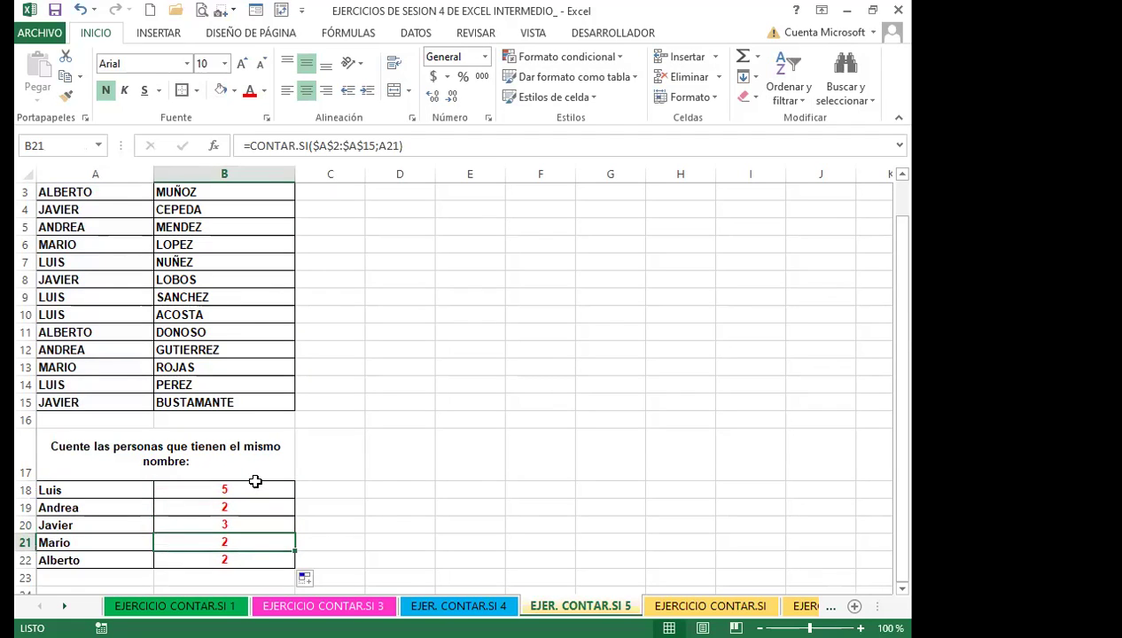
key("Down")
key("Up")
key("Up")
key("Up")
key("Up")
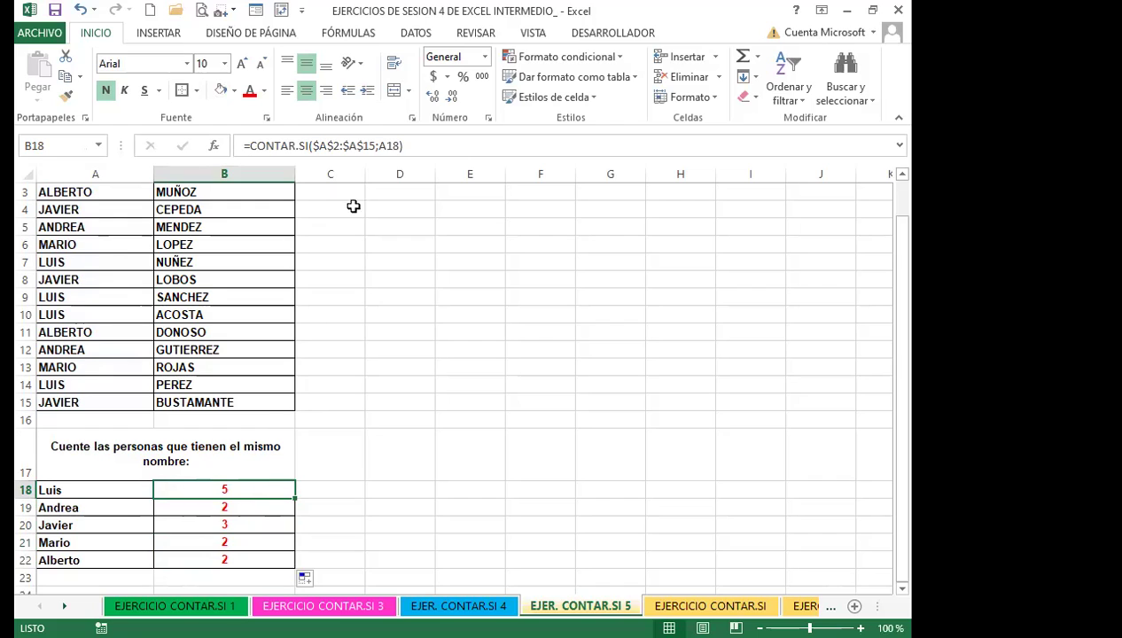
Step: Widen column C slightly
left_click_drag(369, 175, 399, 175)
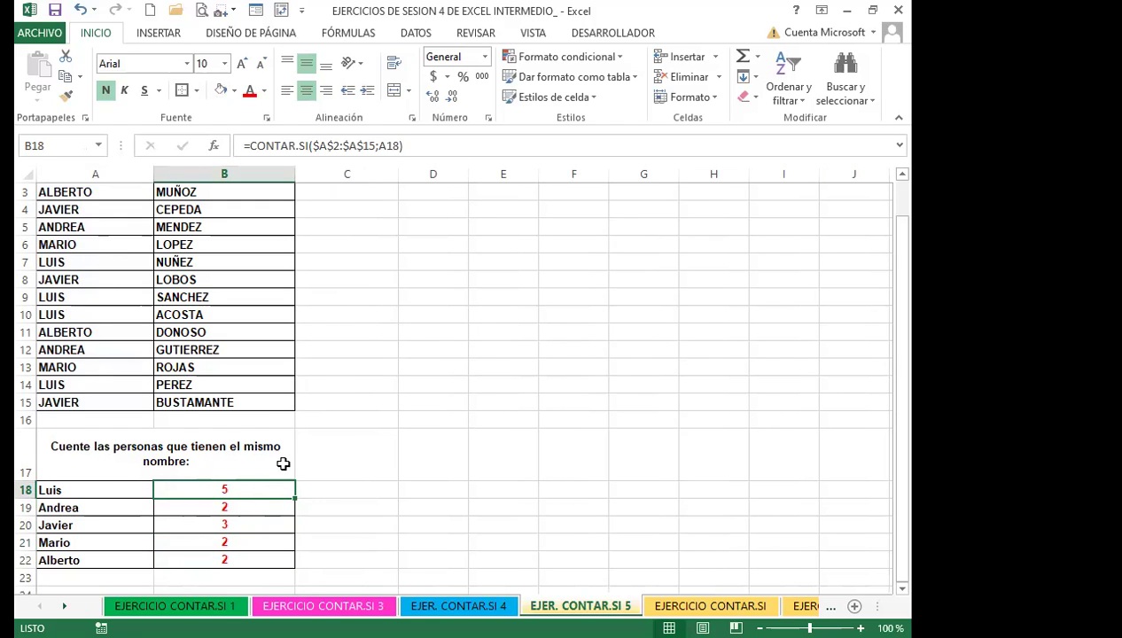
left_click(358, 494)
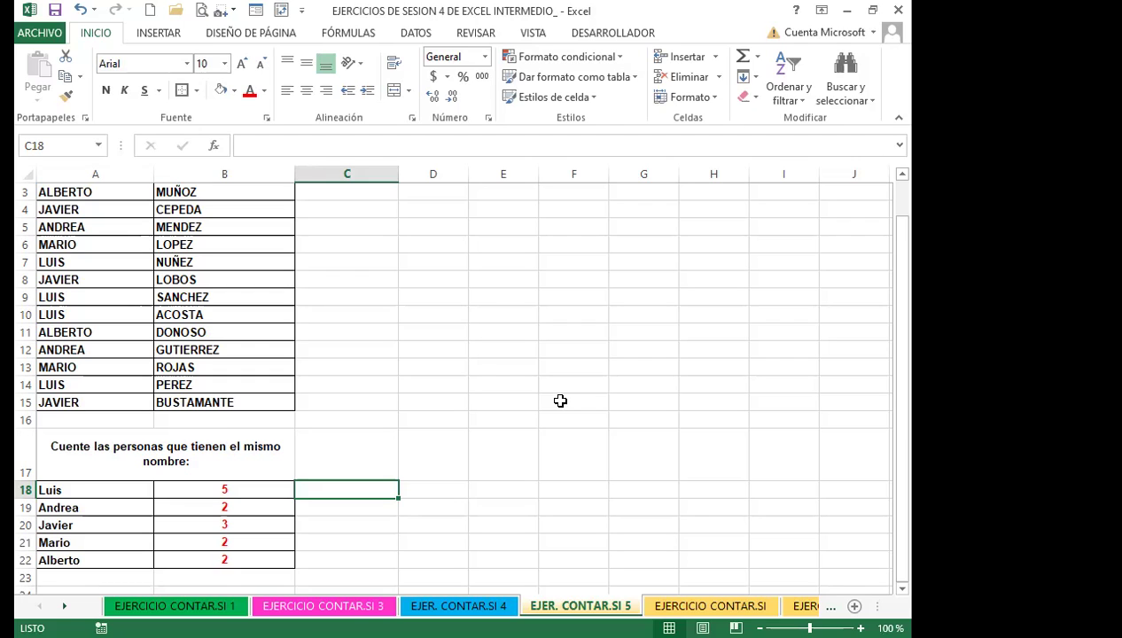
left_click(275, 488)
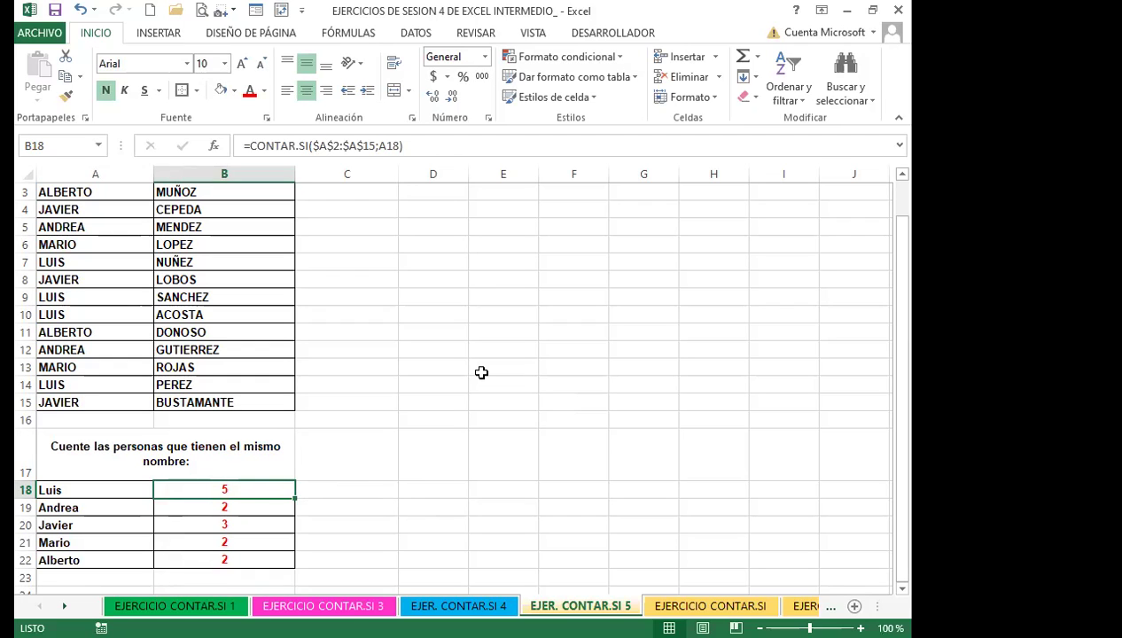
left_click(403, 525)
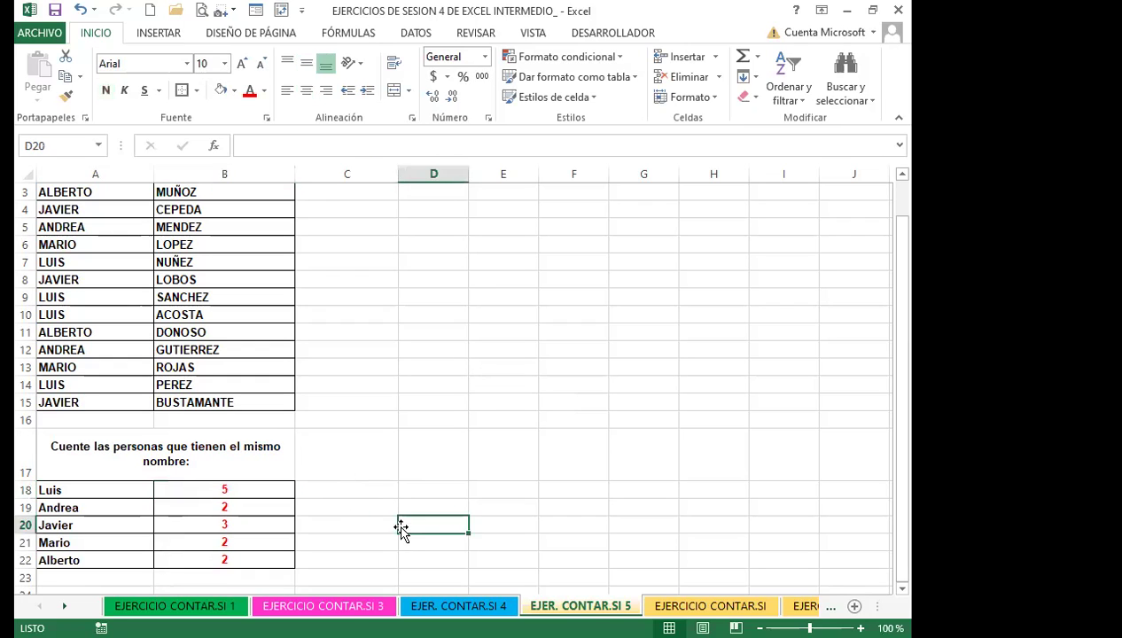
left_click(265, 489)
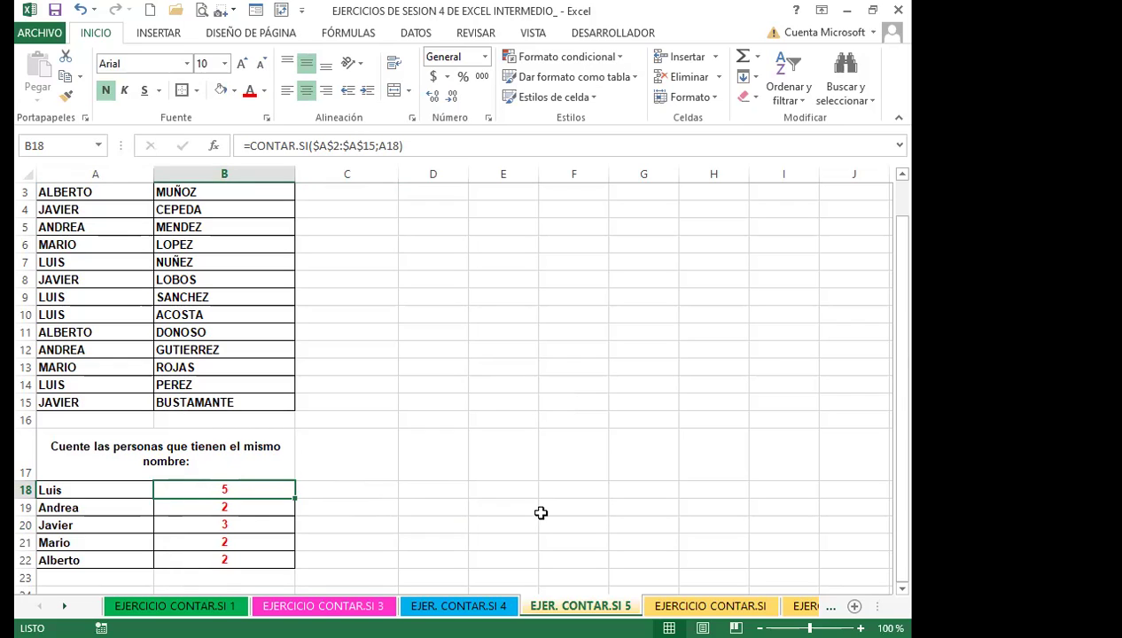
left_click(372, 485)
left_click(288, 489)
left_click(266, 505)
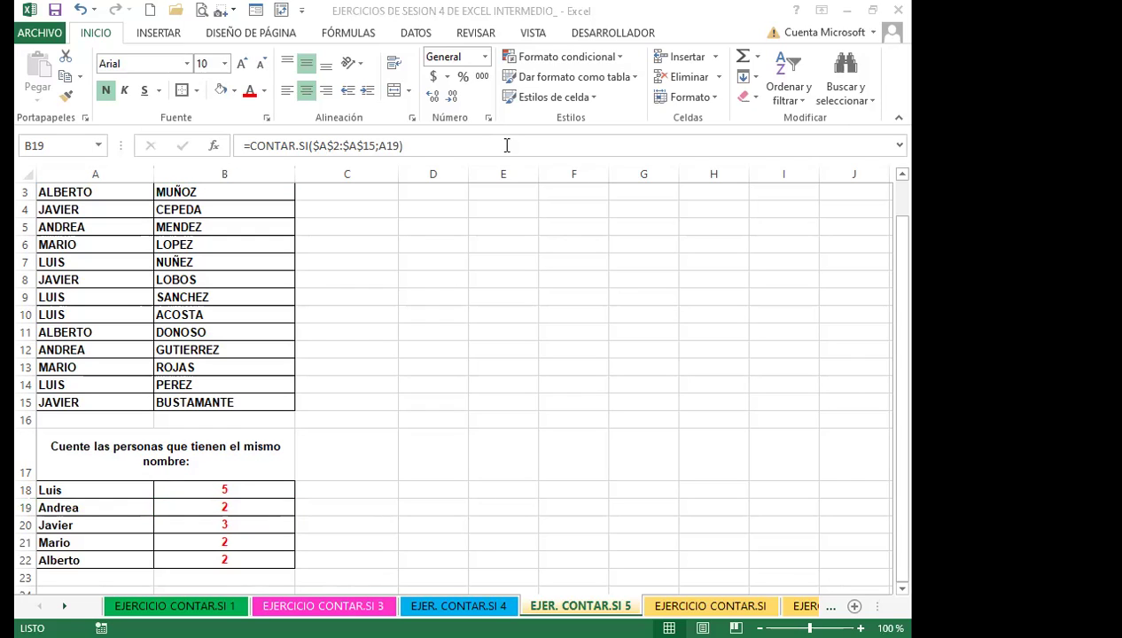
Step: Go to the EJERCICIO CONTAR.SI worksheet and look over the loan request table, its ESTATUS column and the totals table below
left_click(669, 606)
left_click(523, 416)
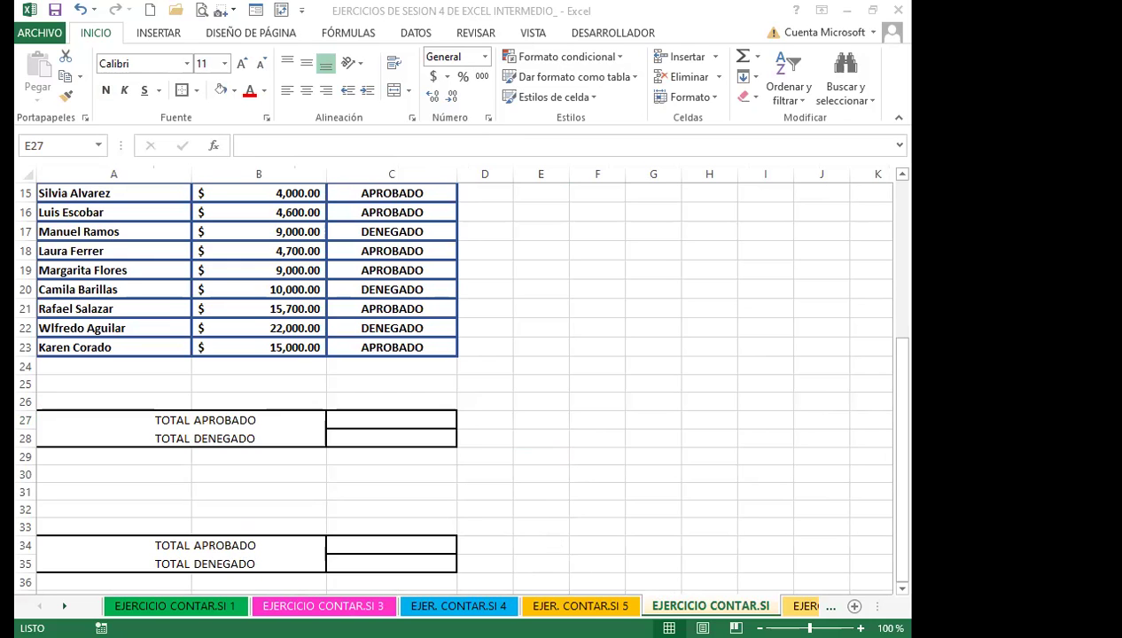
left_click(392, 328)
scroll(371, 280, "up", 5)
left_click(360, 293)
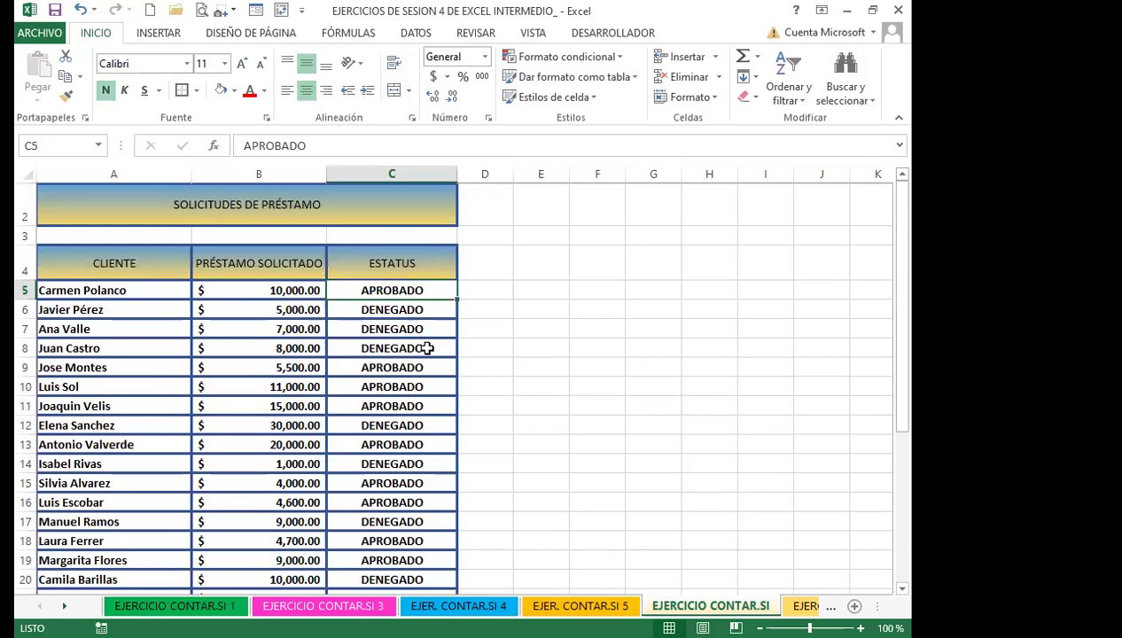
left_click(427, 346)
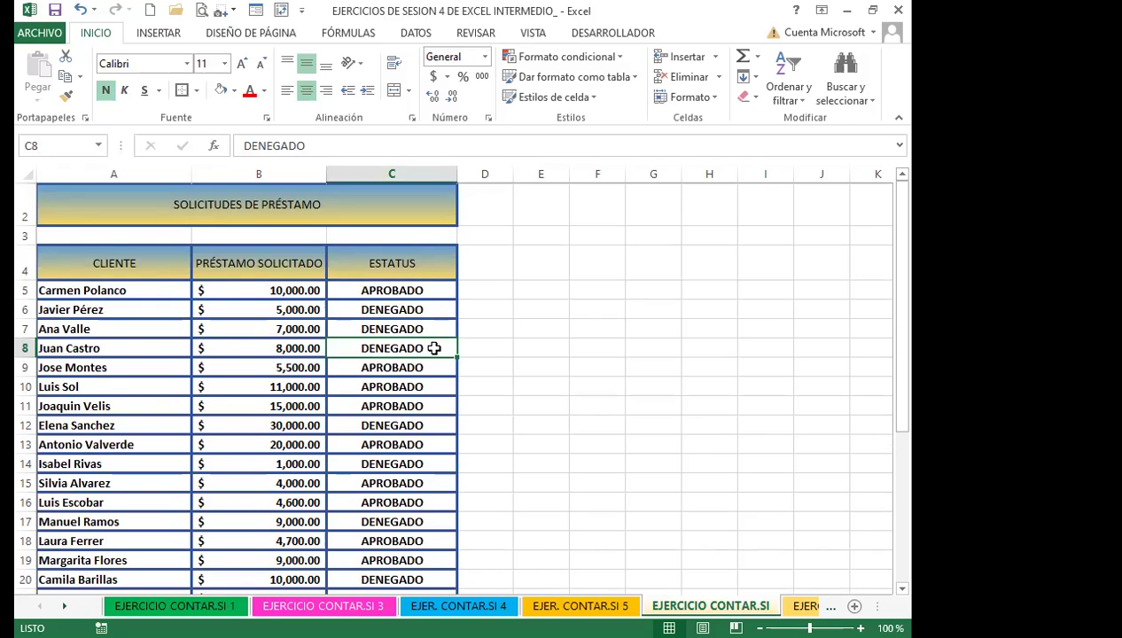
scroll(433, 349, "down", 2)
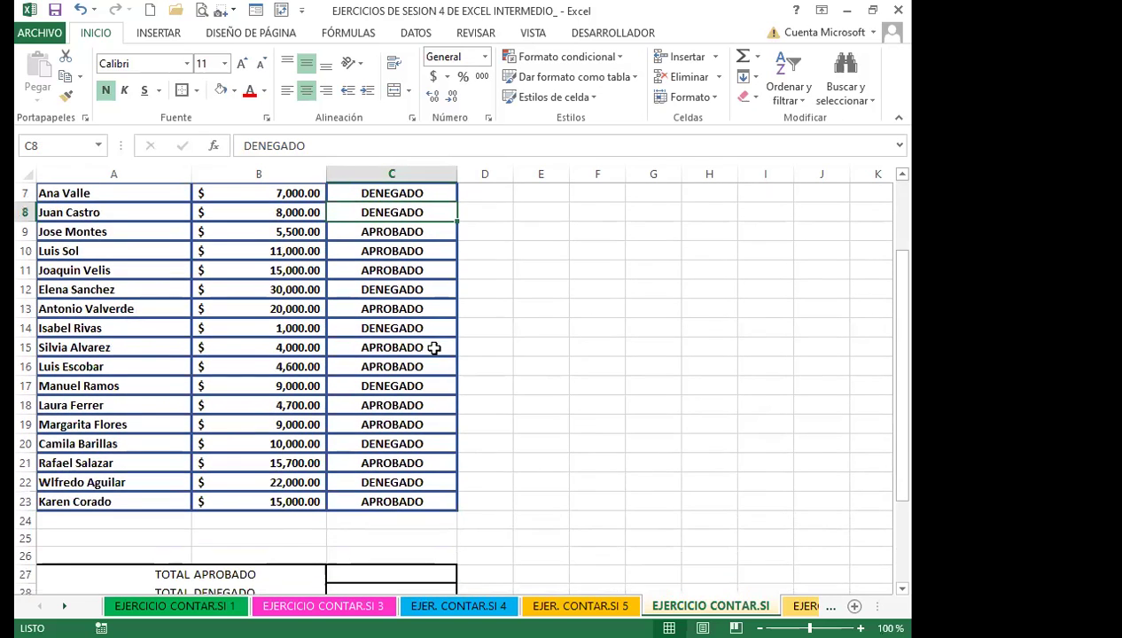
scroll(410, 390, "up", 2)
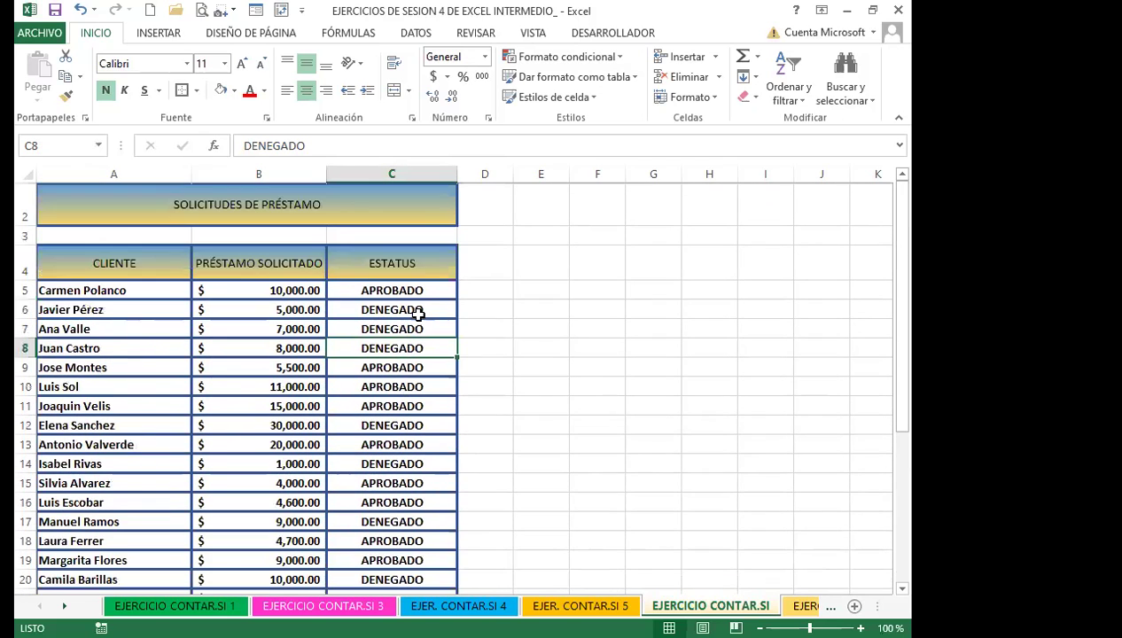
scroll(417, 342, "down", 1)
scroll(417, 469, "down", 3)
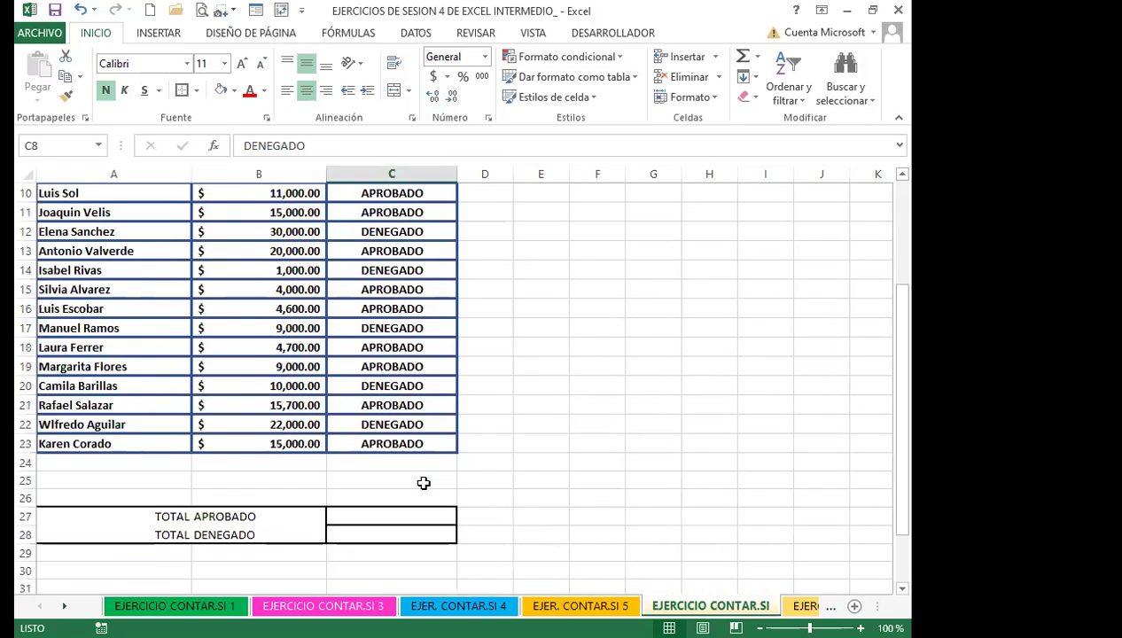
Step: Enter =CONTAR.SI(C5:C23;"APROBADO") in C27 to count the approved loan requests
left_click(340, 457)
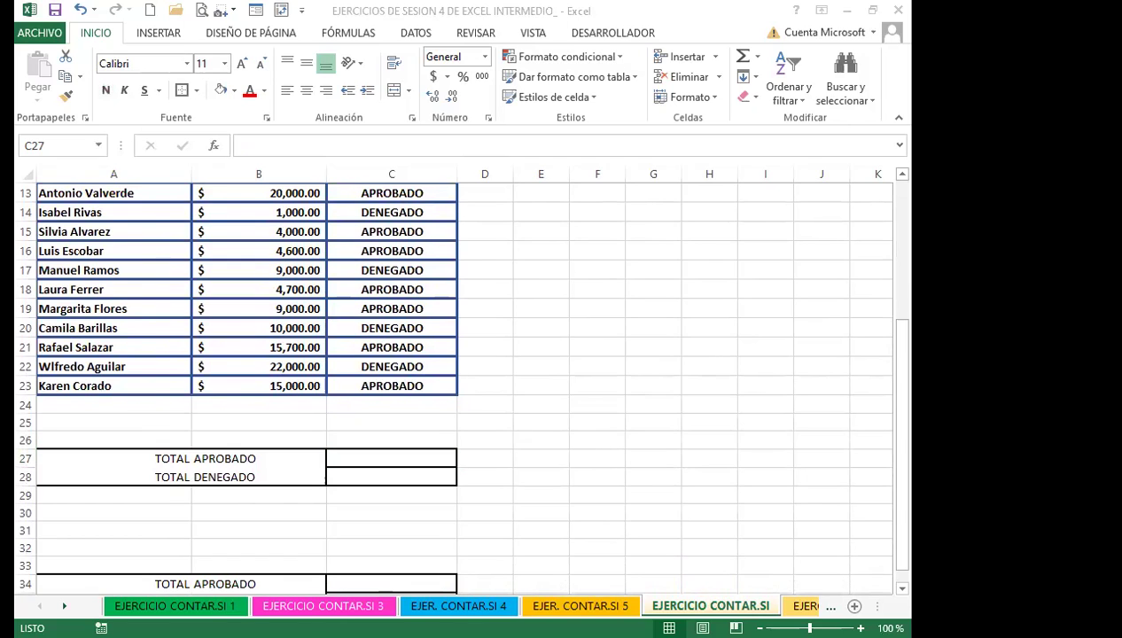
left_click(370, 464)
type("=con")
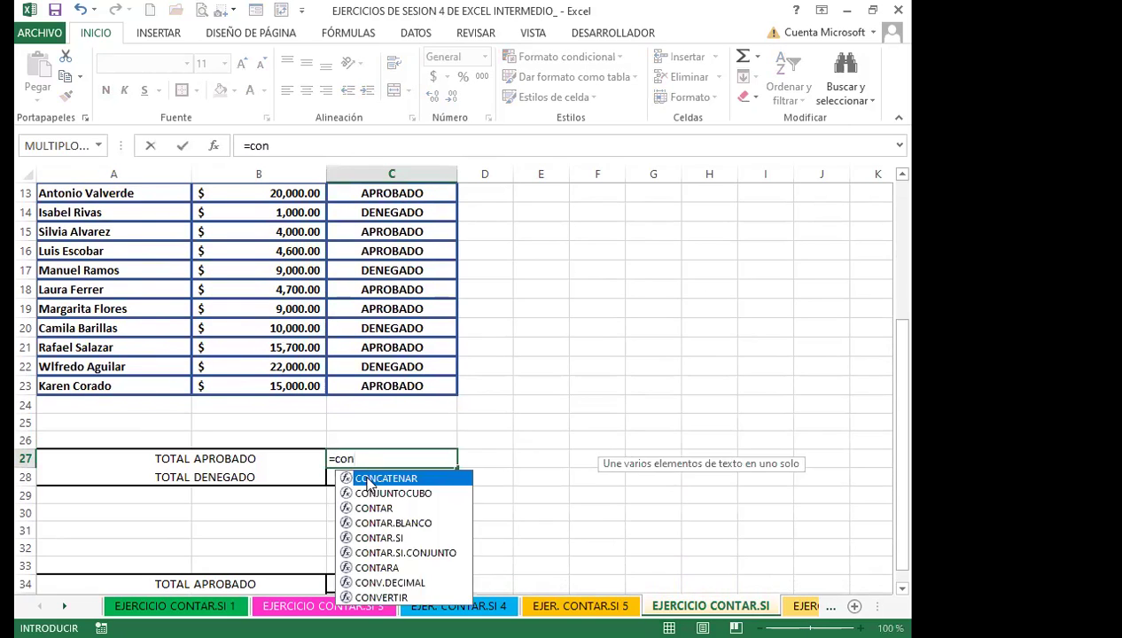
left_click(372, 539)
double_click(372, 539)
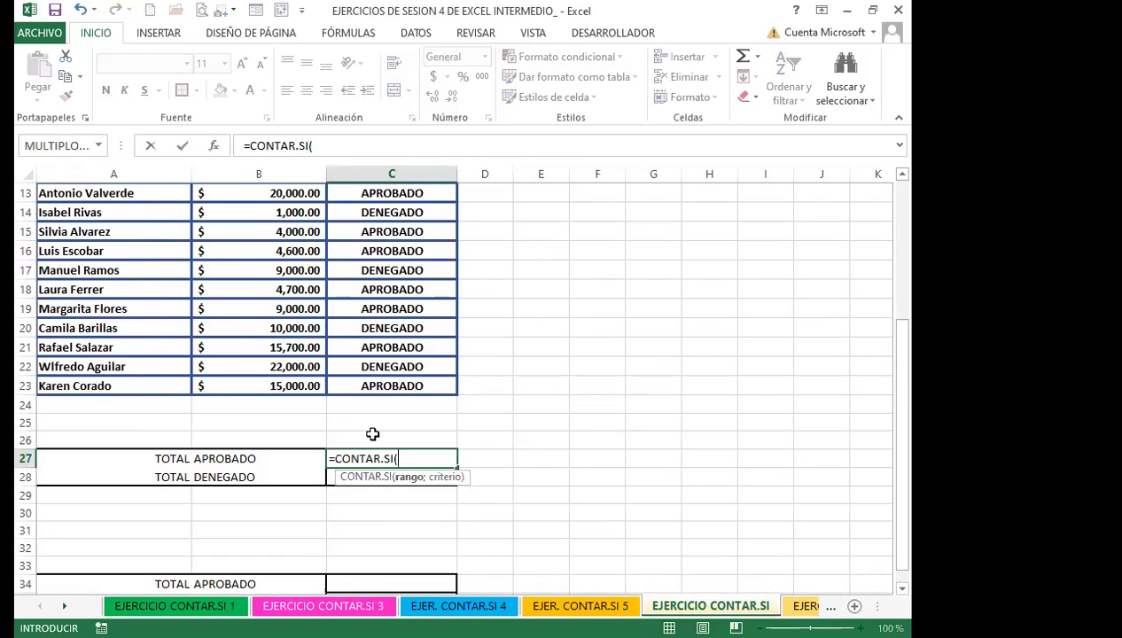
scroll(401, 354, "up", 4)
left_click(401, 291)
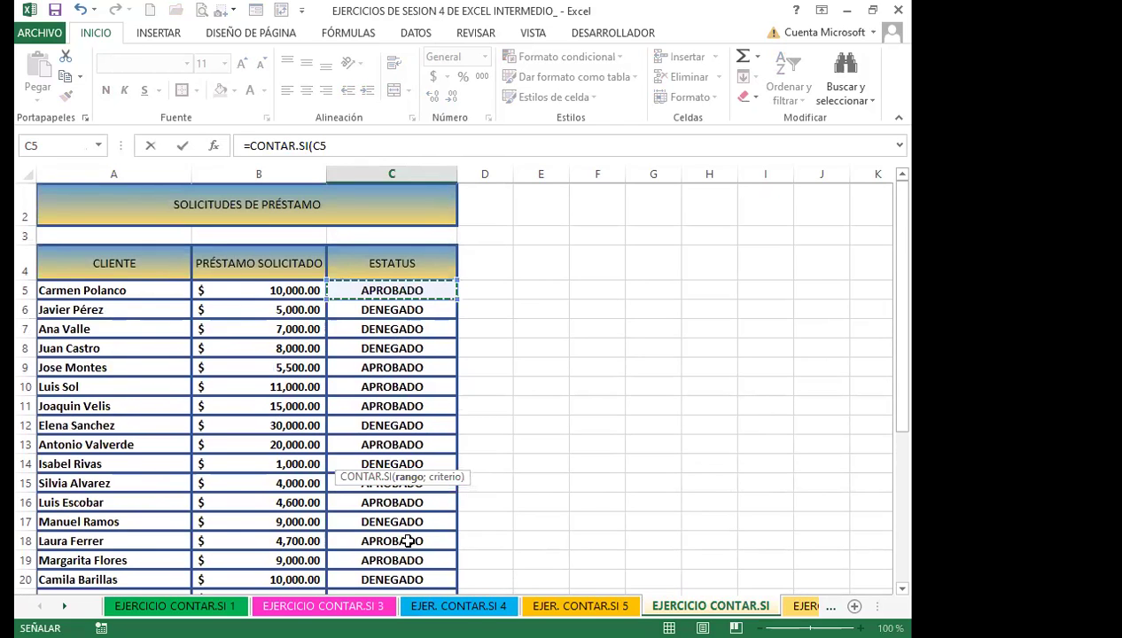
key("ctrl+shift+Down")
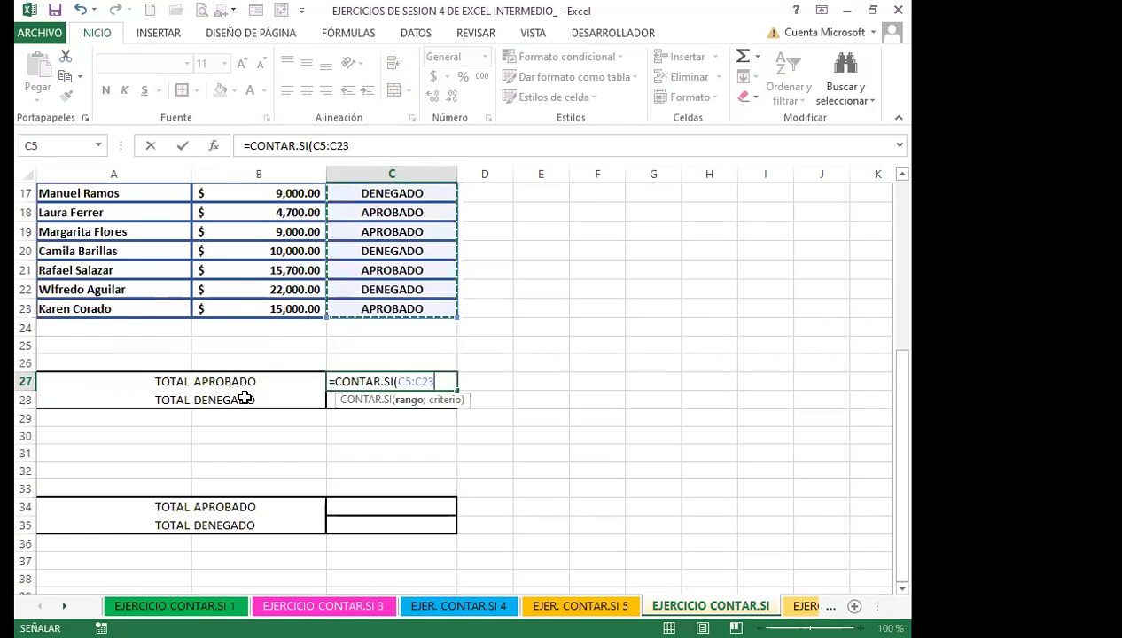
type(";\"")
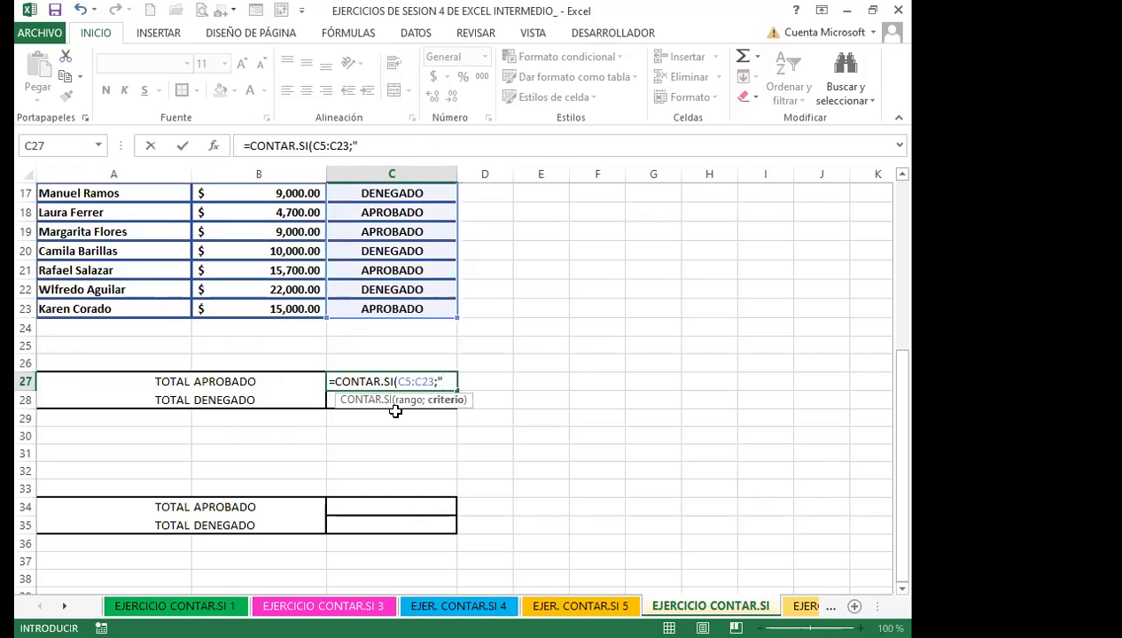
type("APROBADO")
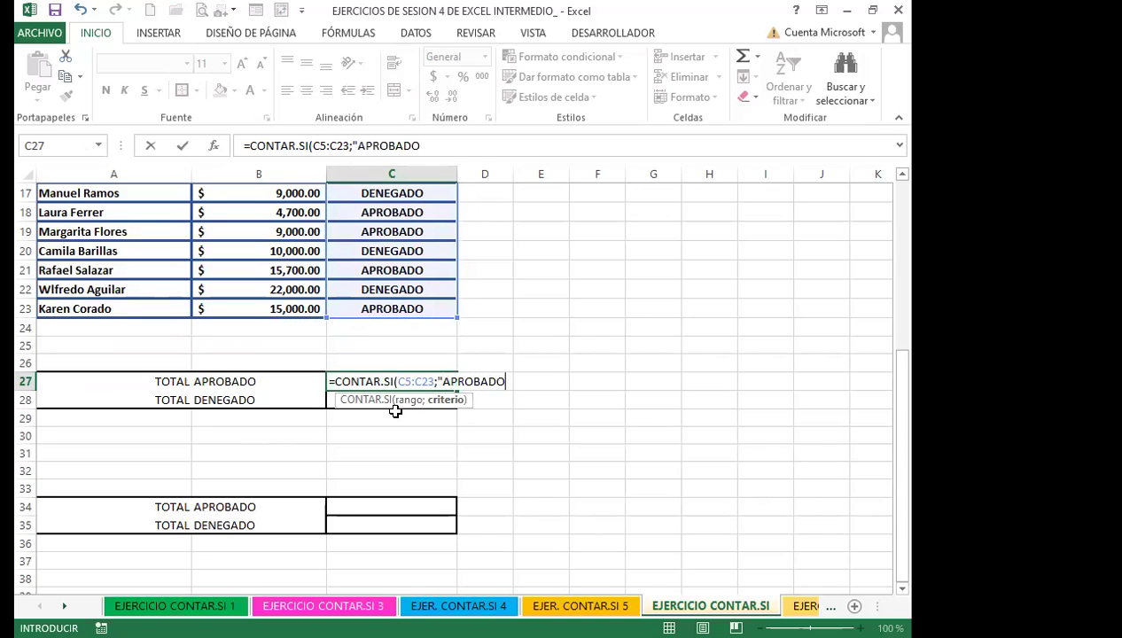
type("\")")
key("Return")
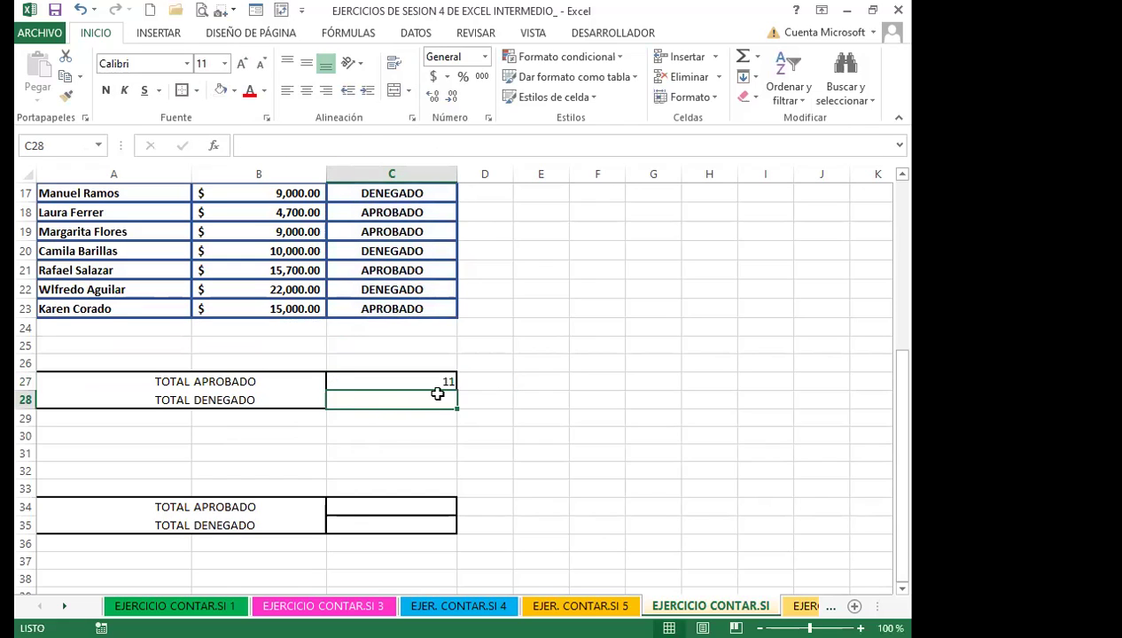
Step: Format the total cells C27:C28 with red font and centre them horizontally and vertically
left_click_drag(404, 381, 399, 400)
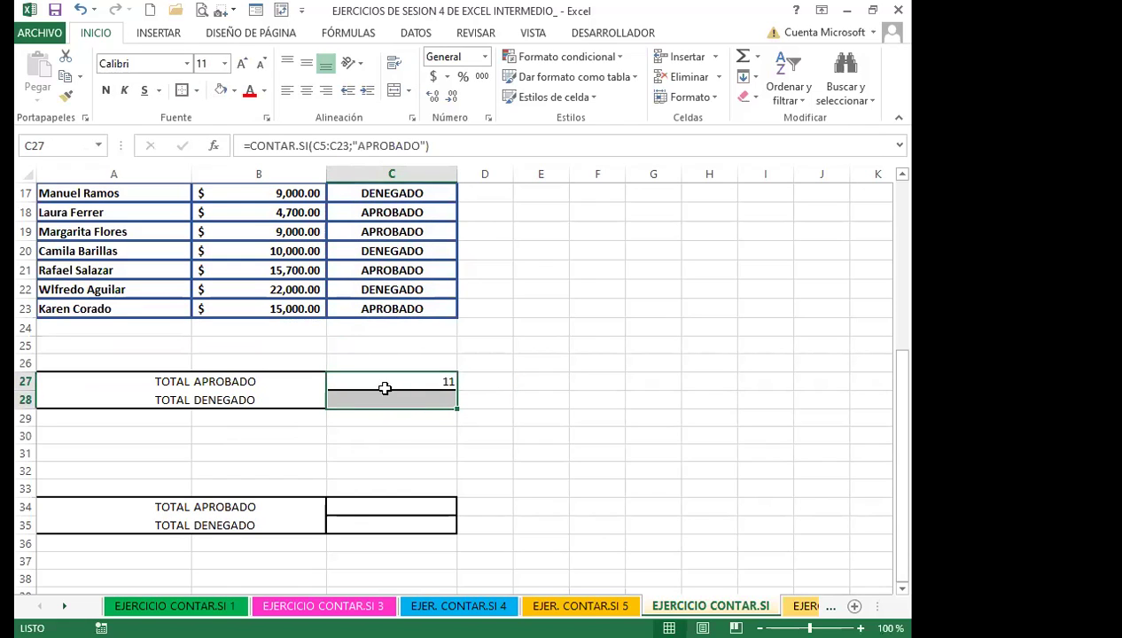
left_click(255, 96)
left_click(306, 90)
left_click(306, 64)
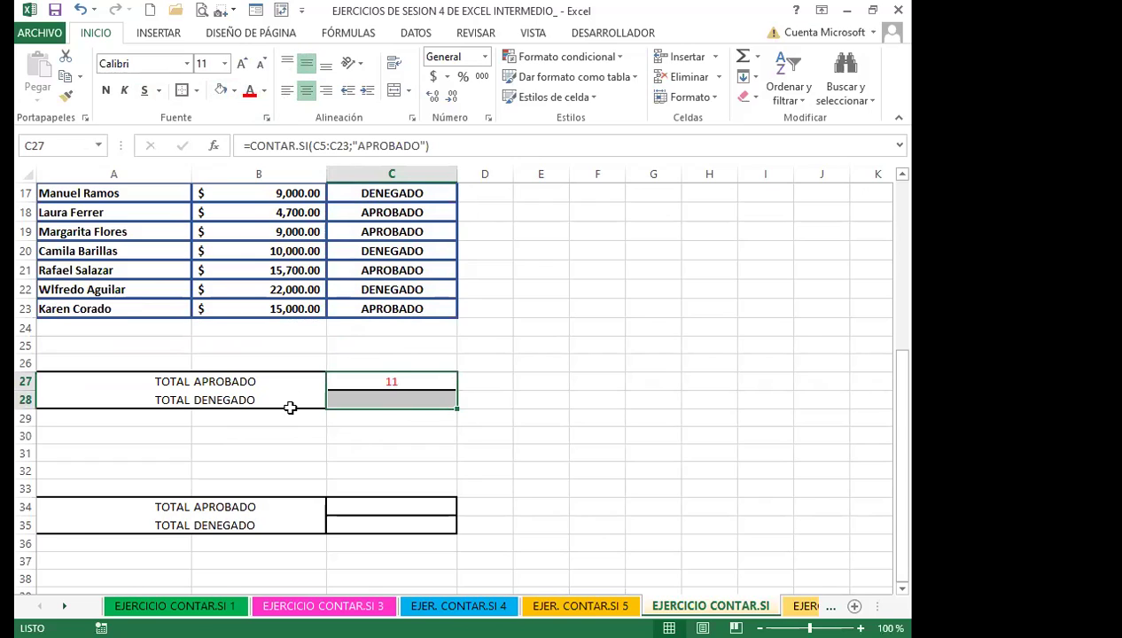
Step: Enter =CONTAR.SI(C5:C23;"DENEGADO") in C28 to count the denied loan requests
left_click(432, 396)
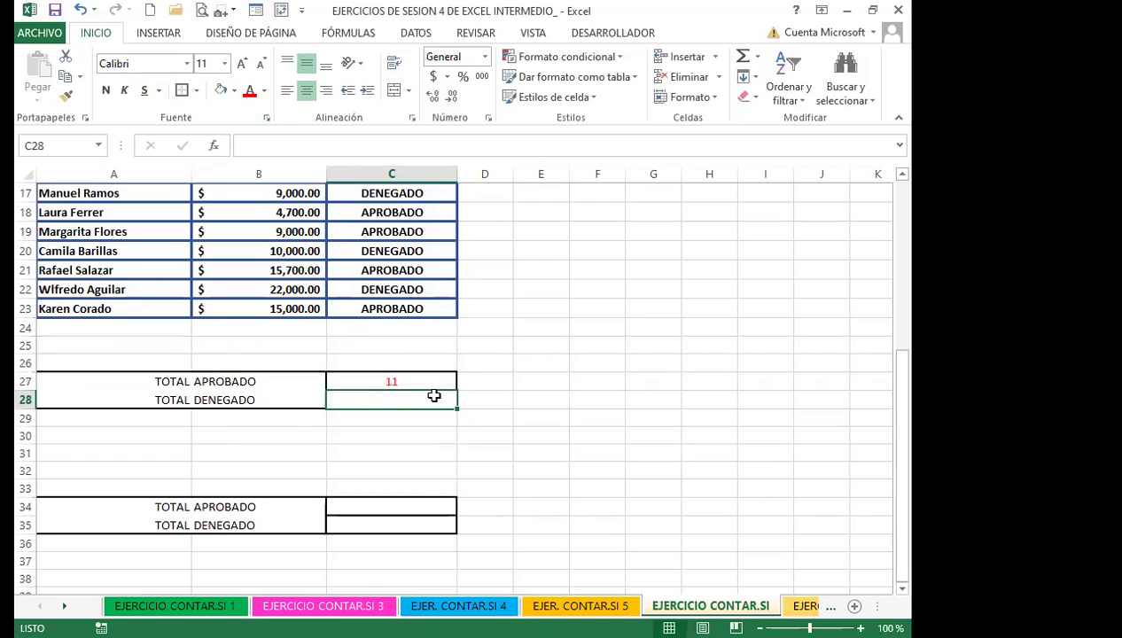
type("=")
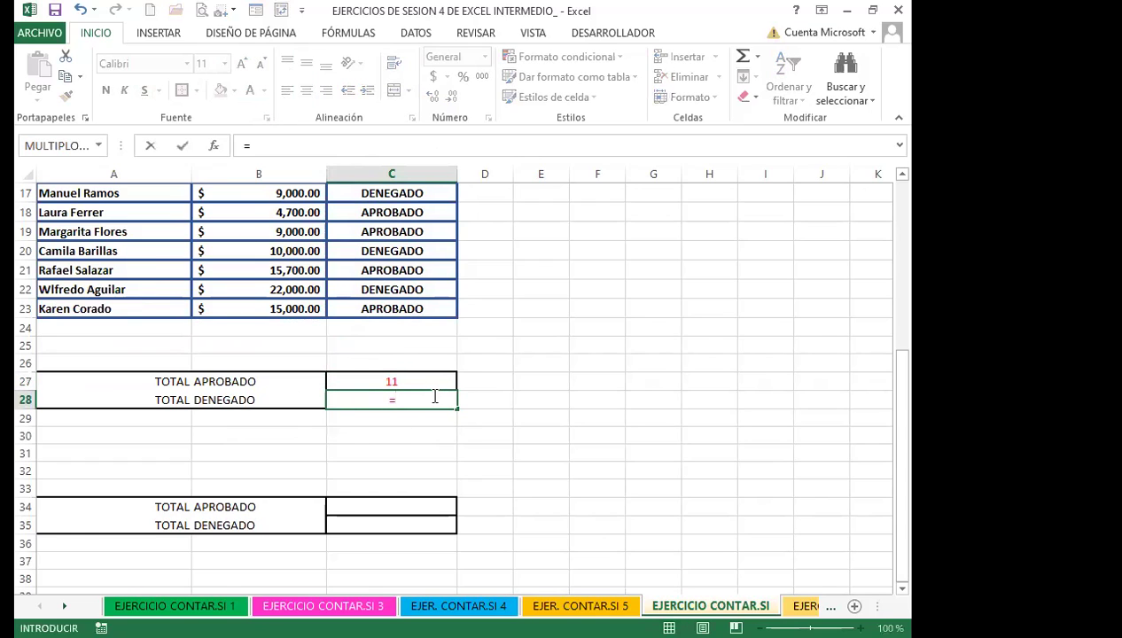
type("CON")
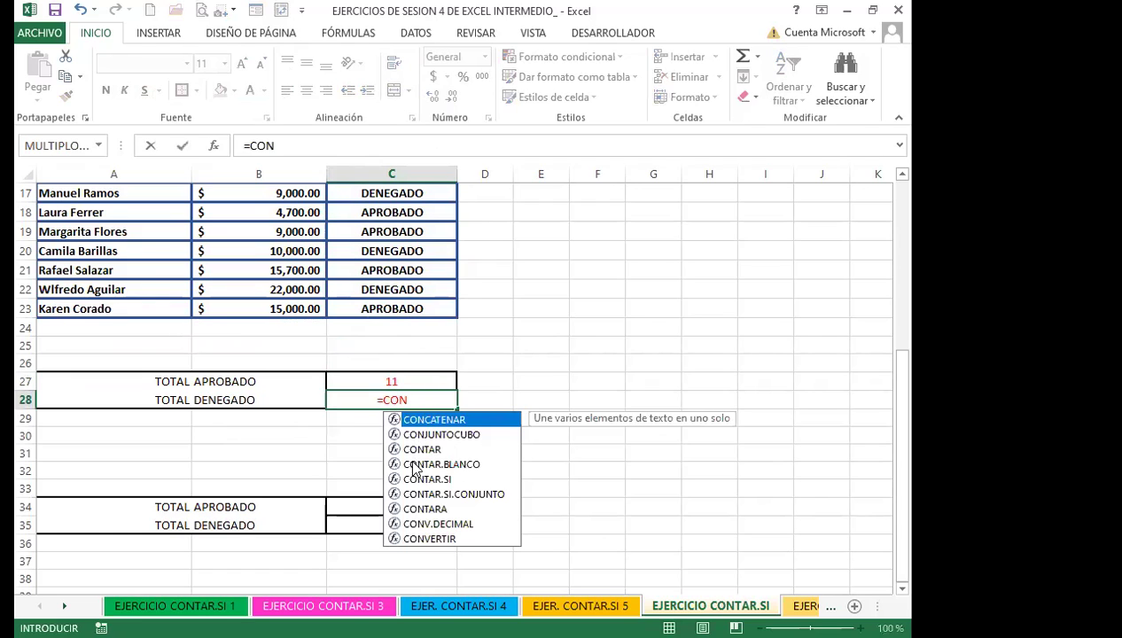
left_click(415, 475)
double_click(416, 475)
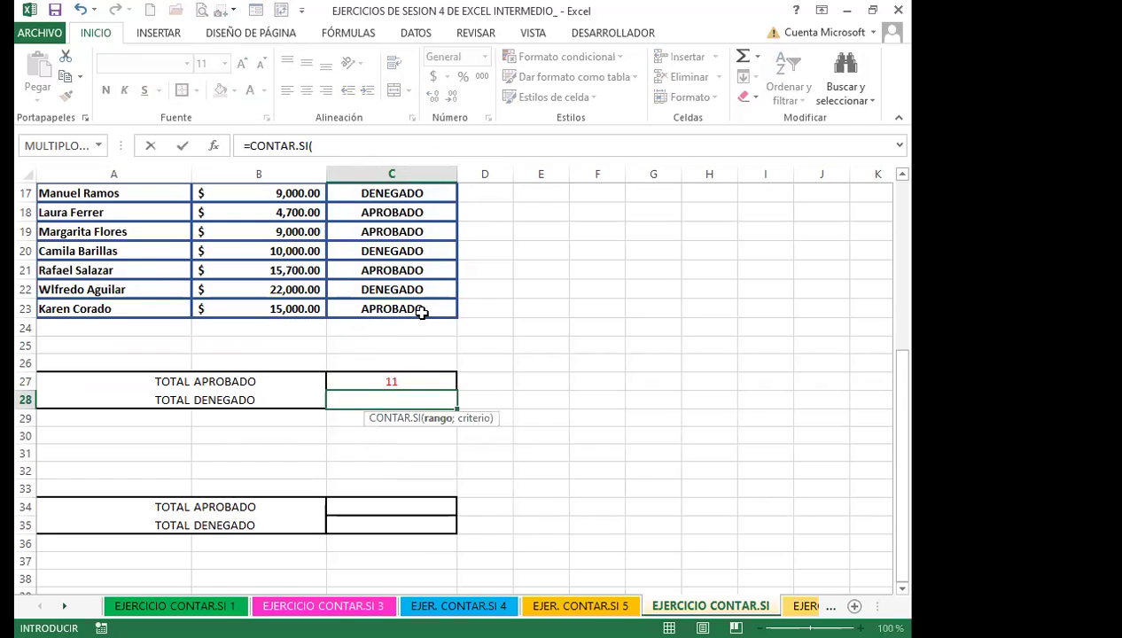
scroll(421, 539, "up", 3)
left_click_drag(391, 193, 513, 494)
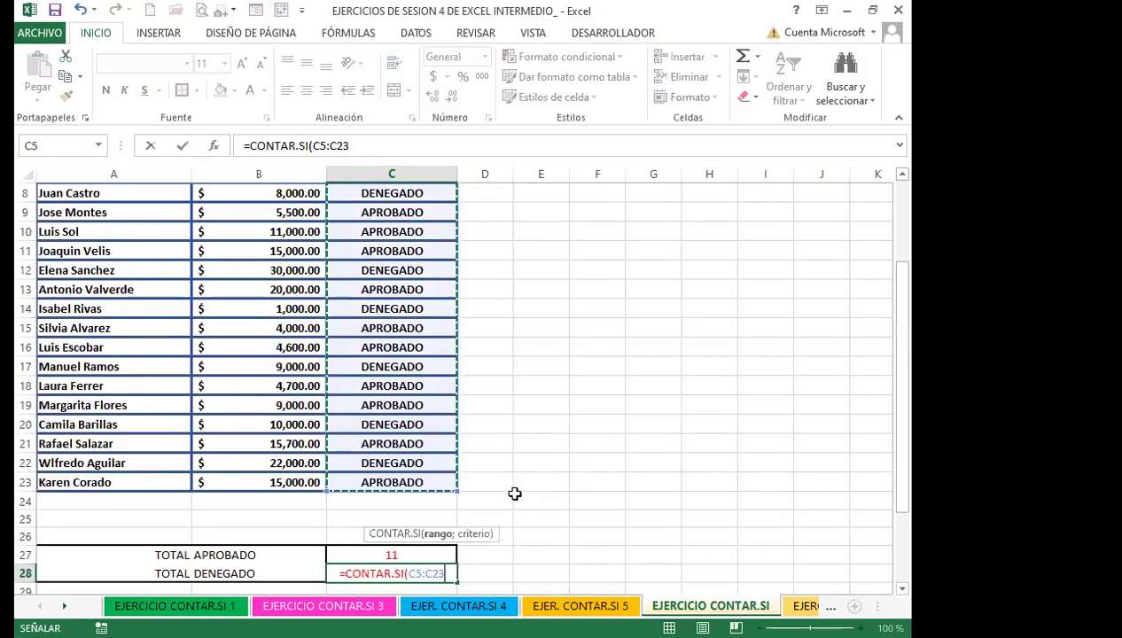
scroll(513, 492, "down", 1)
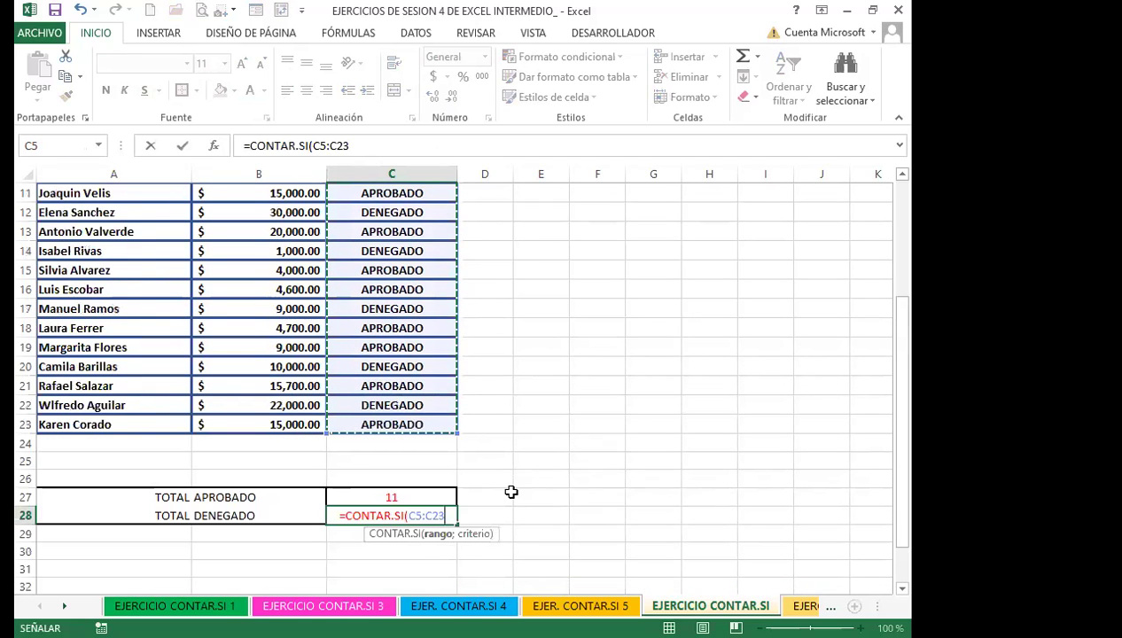
type(";\"")
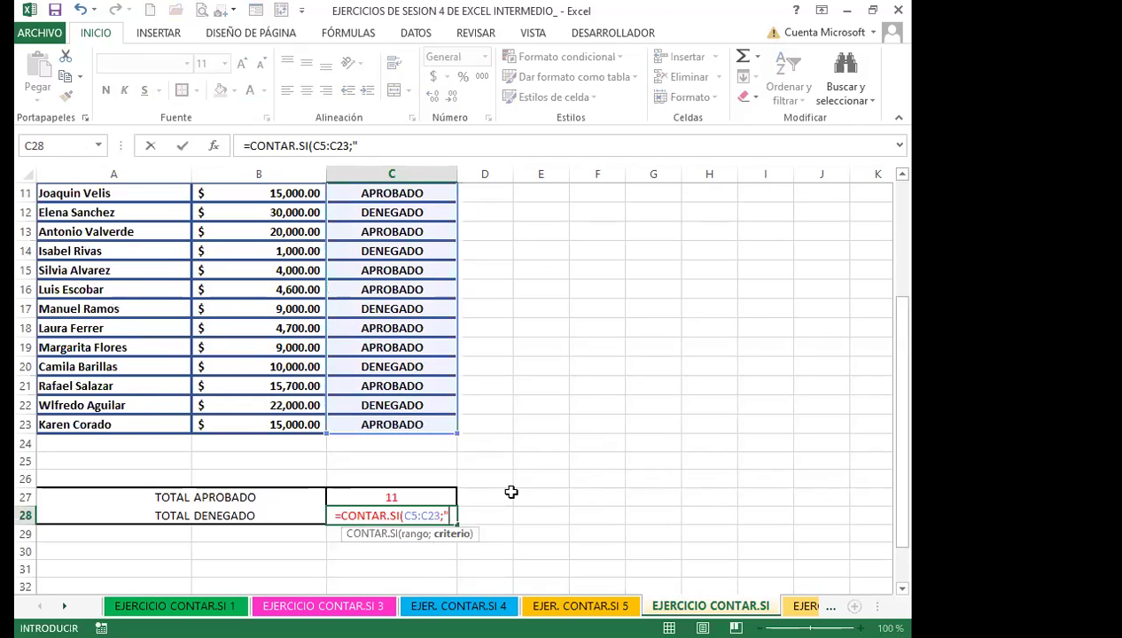
type("DENEGADO\"")
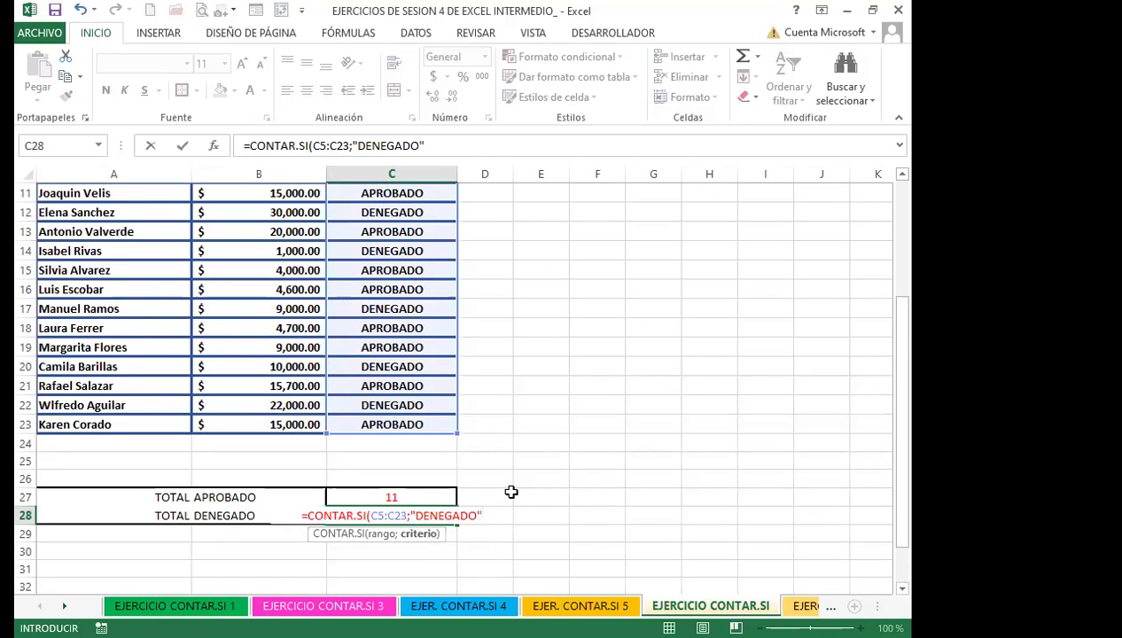
key("Return")
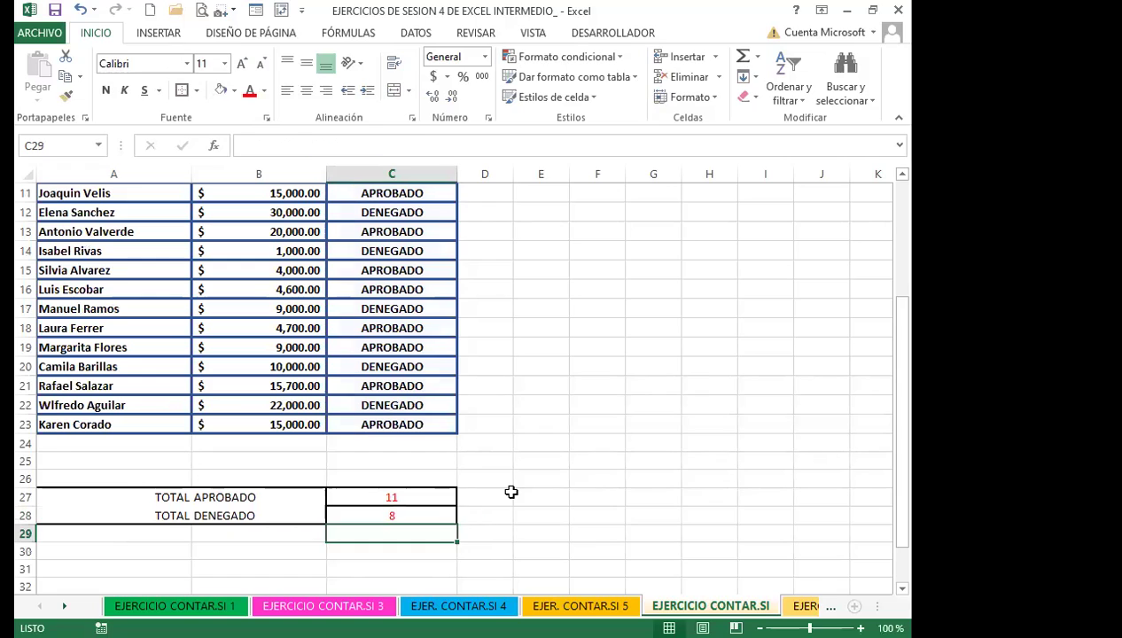
Step: Review the approved and denied count formulas in C27 and C28
left_click(441, 499)
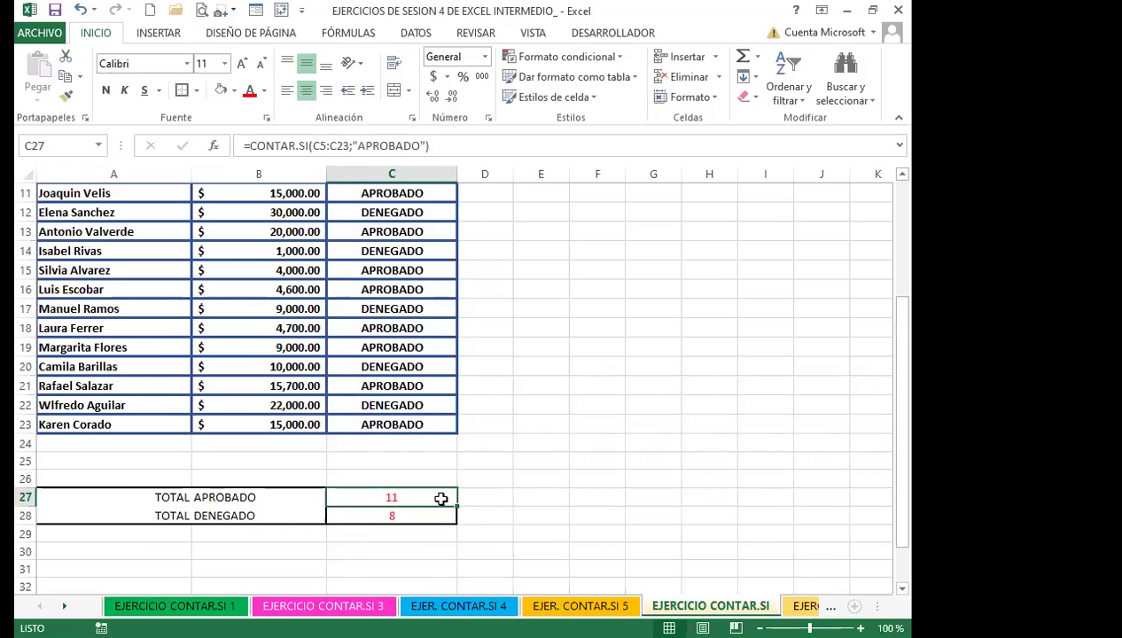
left_click(427, 516)
left_click(426, 497)
left_click(426, 514)
left_click(427, 496)
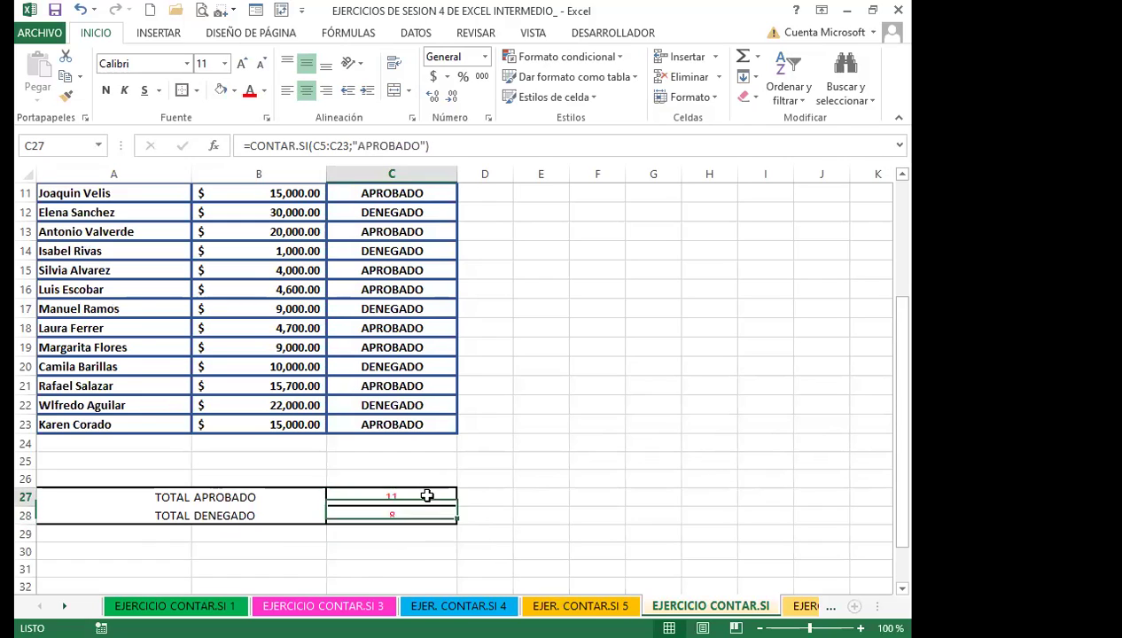
left_click(393, 512)
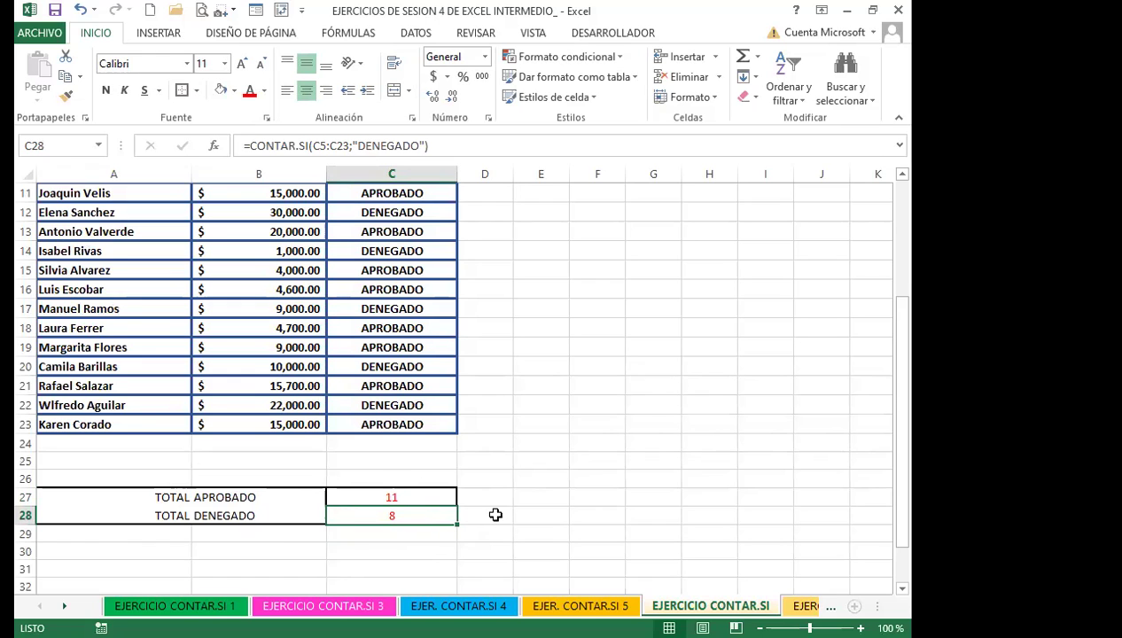
Step: Enter =CONTAR.SI(C5:C23;B34) in C34 to count the approved requests using the label cell as the criterion
scroll(495, 488, "down", 1)
scroll(496, 488, "down", 1)
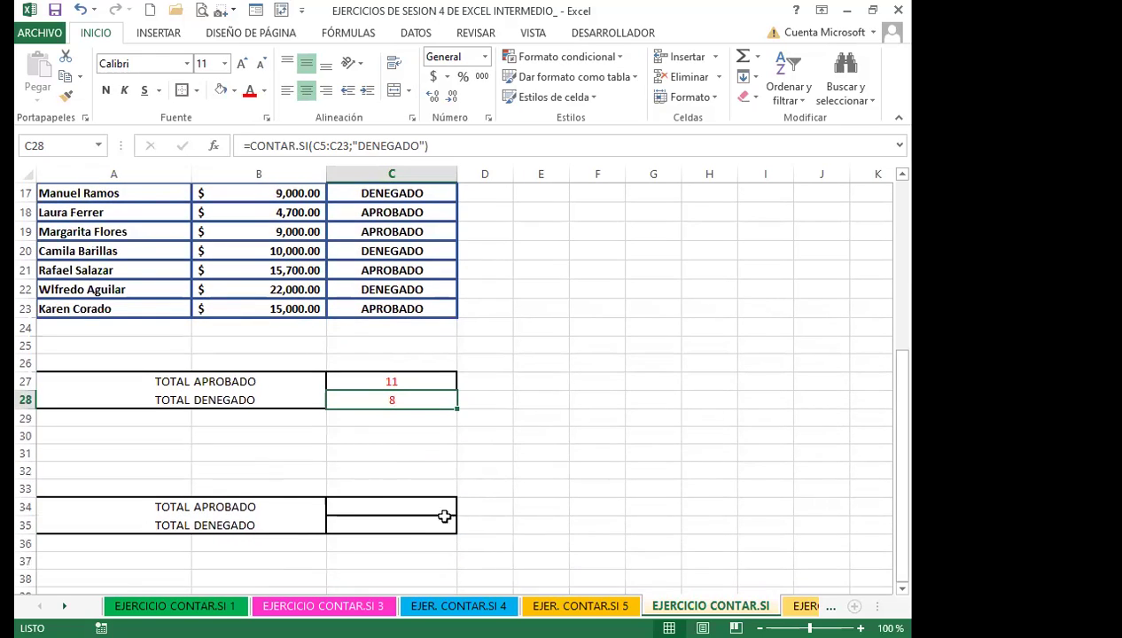
left_click(277, 503)
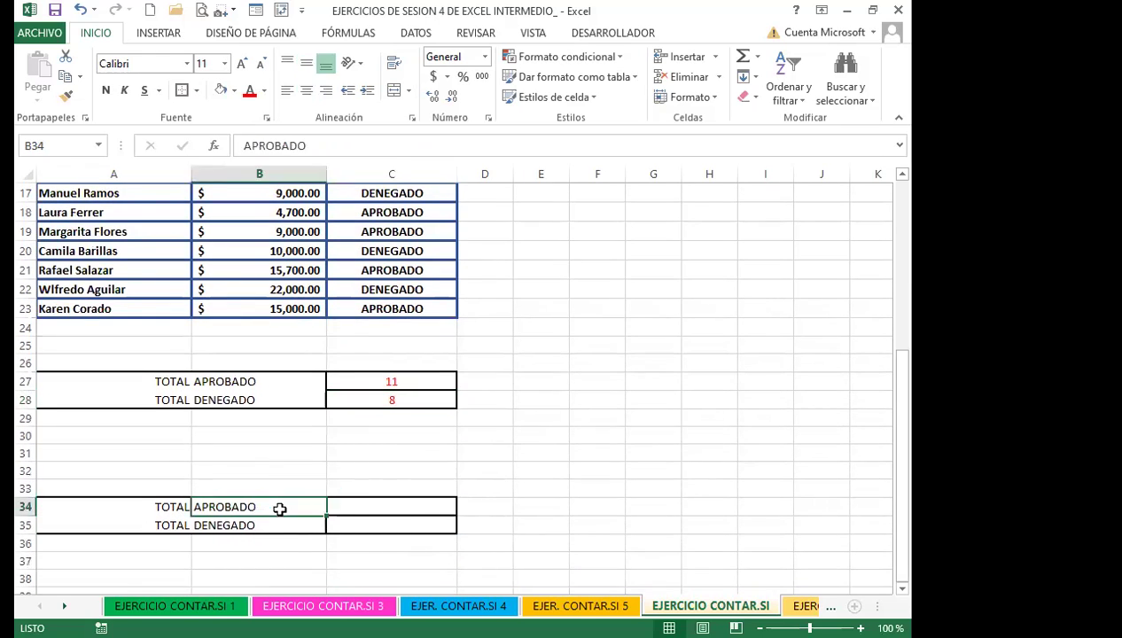
left_click(357, 507)
type("=C")
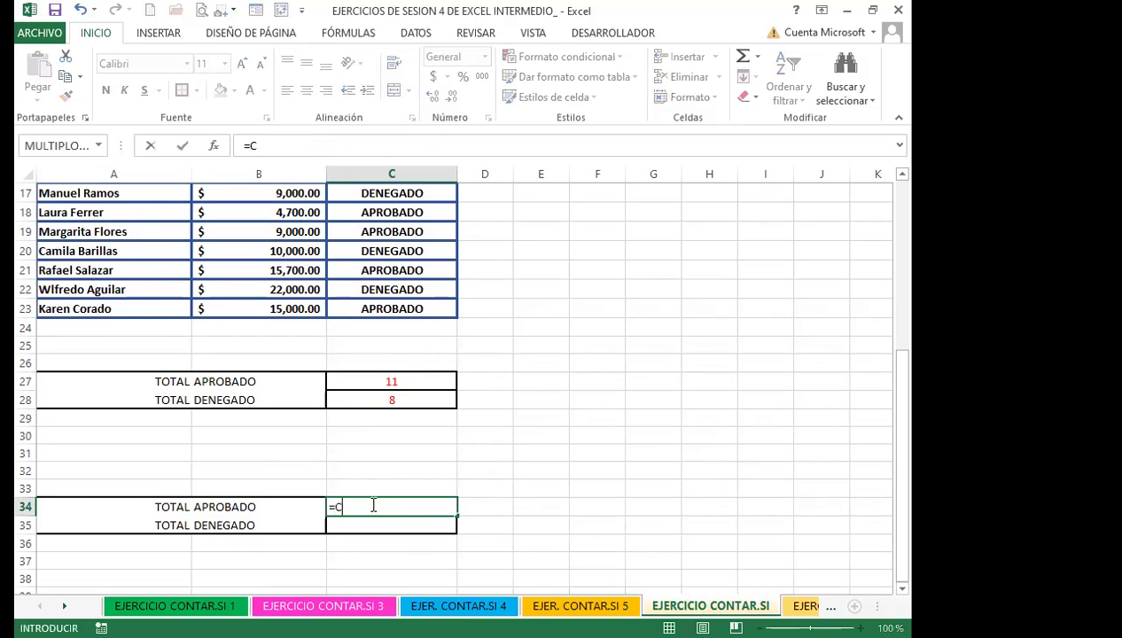
type("ONTAR")
left_click(366, 556)
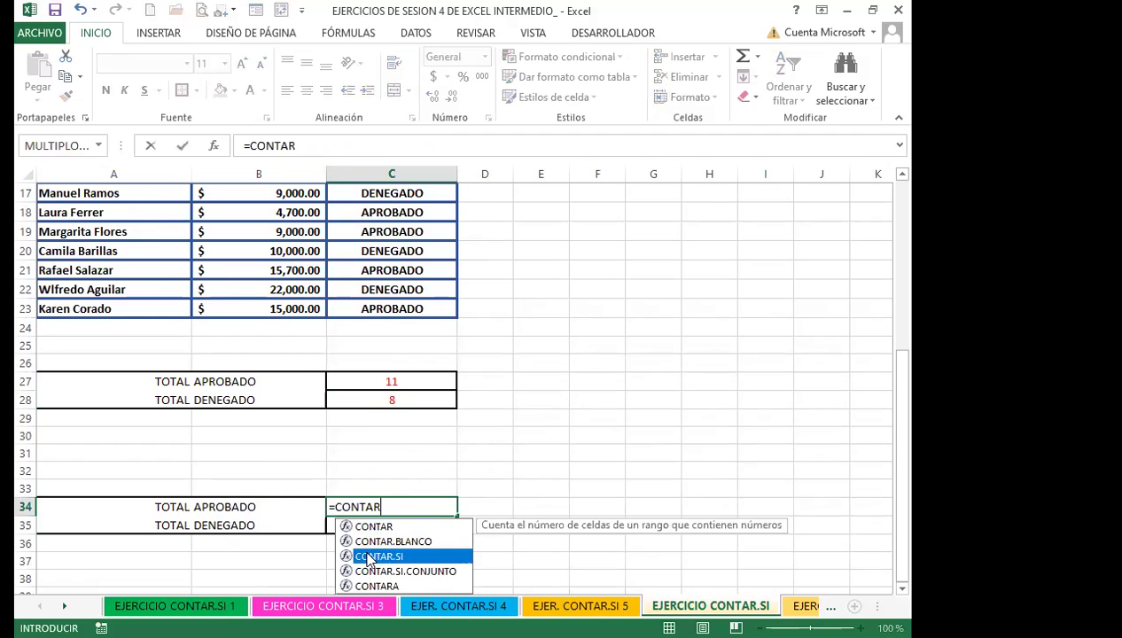
key("Tab")
scroll(376, 316, "up", 5)
left_click(387, 296)
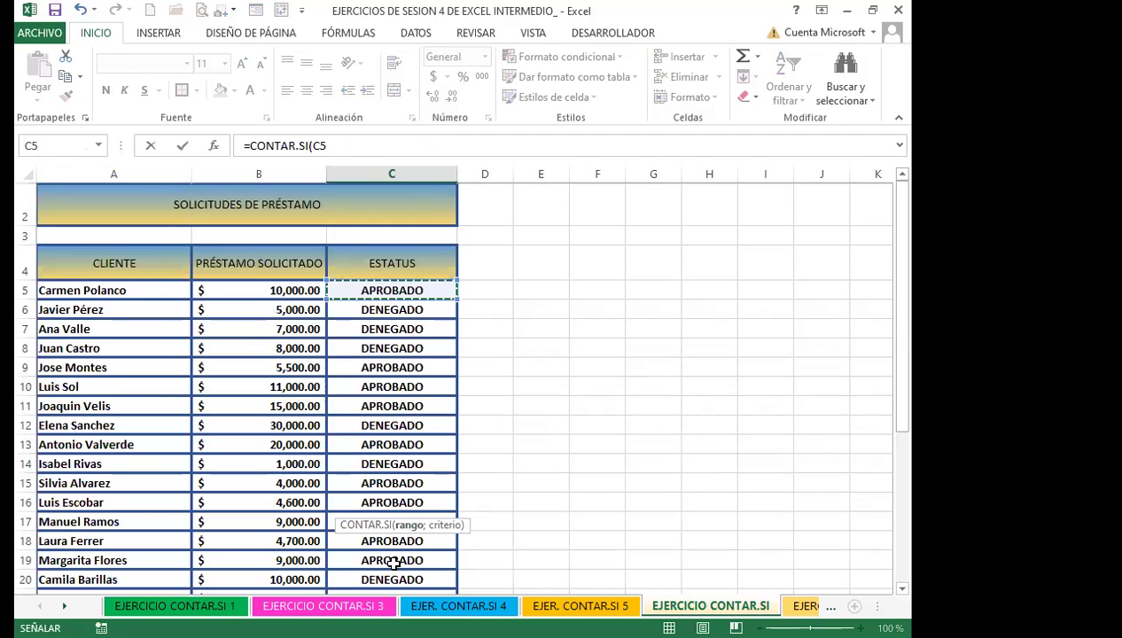
key("ctrl+shift+Down")
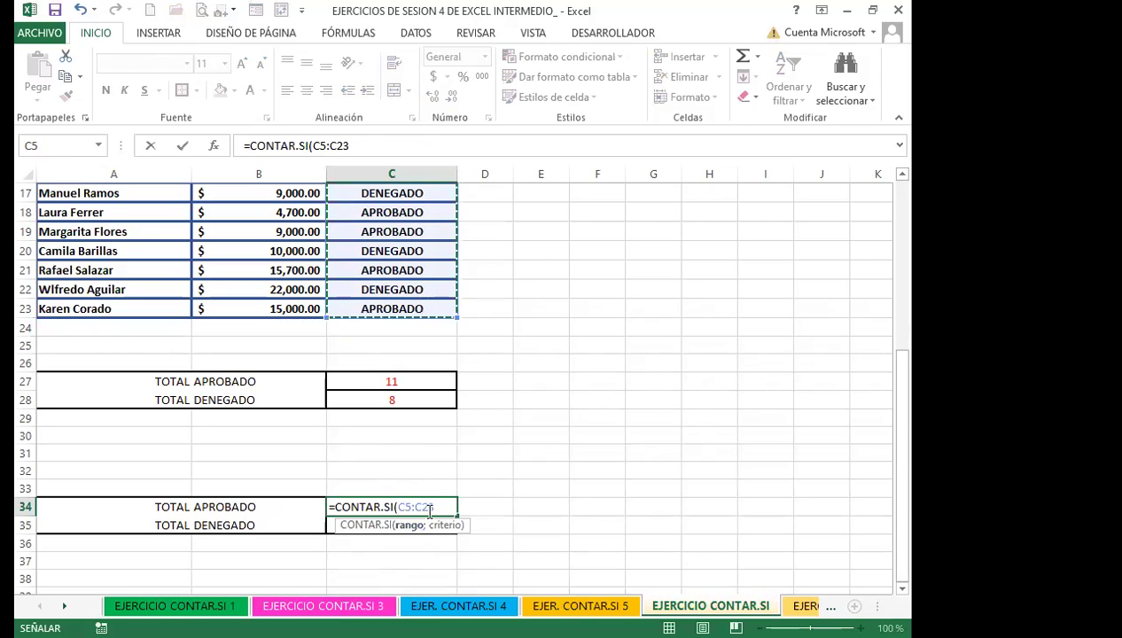
type(";")
left_click(271, 507)
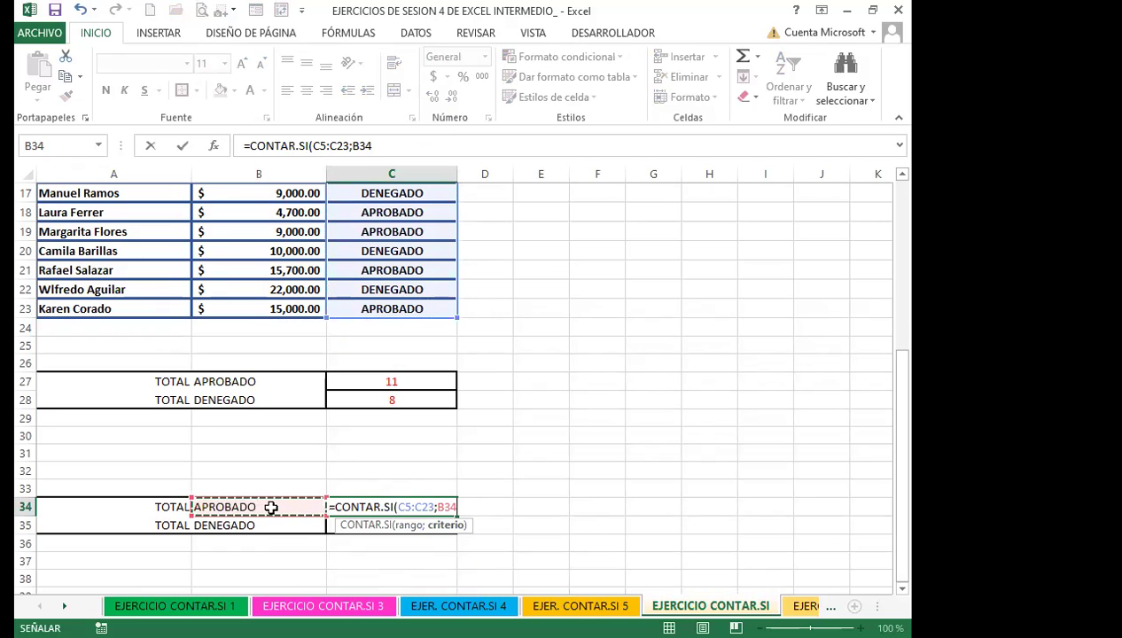
key("Return")
Step: Make the range in C34's formula absolute as $C$5:$C$23 and fill the formula down to C35
left_click(392, 504)
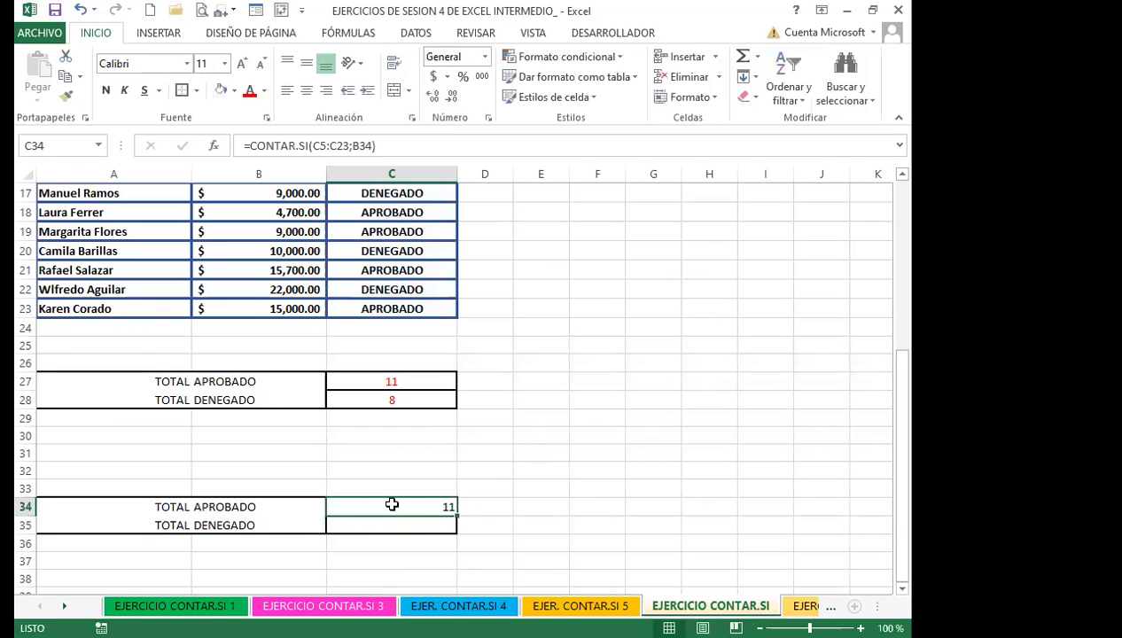
double_click(392, 505)
left_click(396, 506)
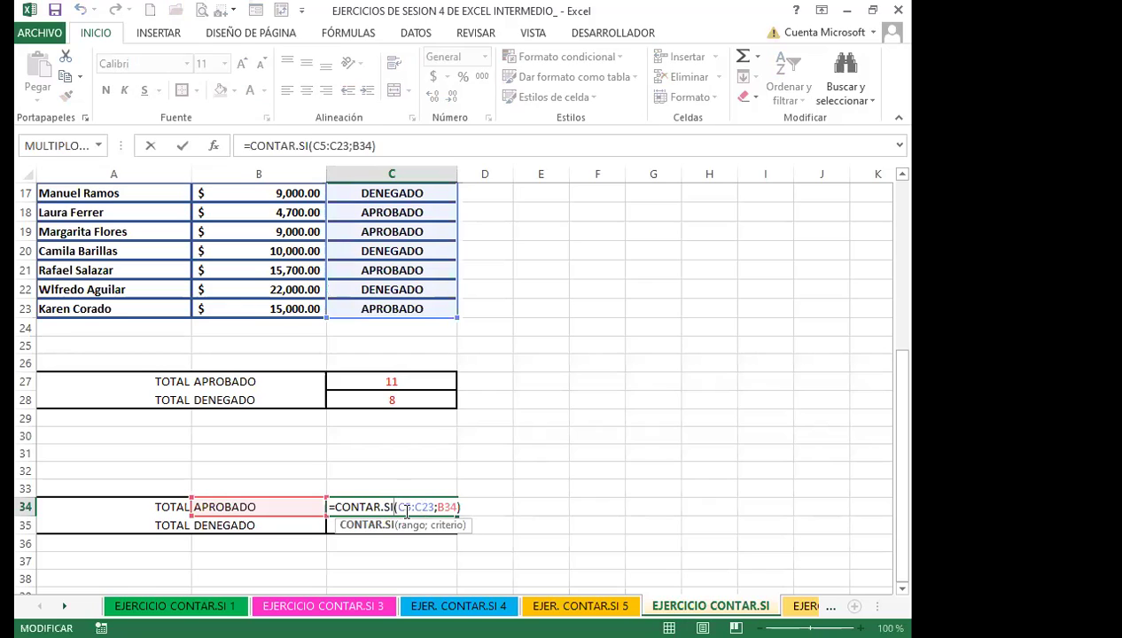
left_click_drag(397, 506, 434, 506)
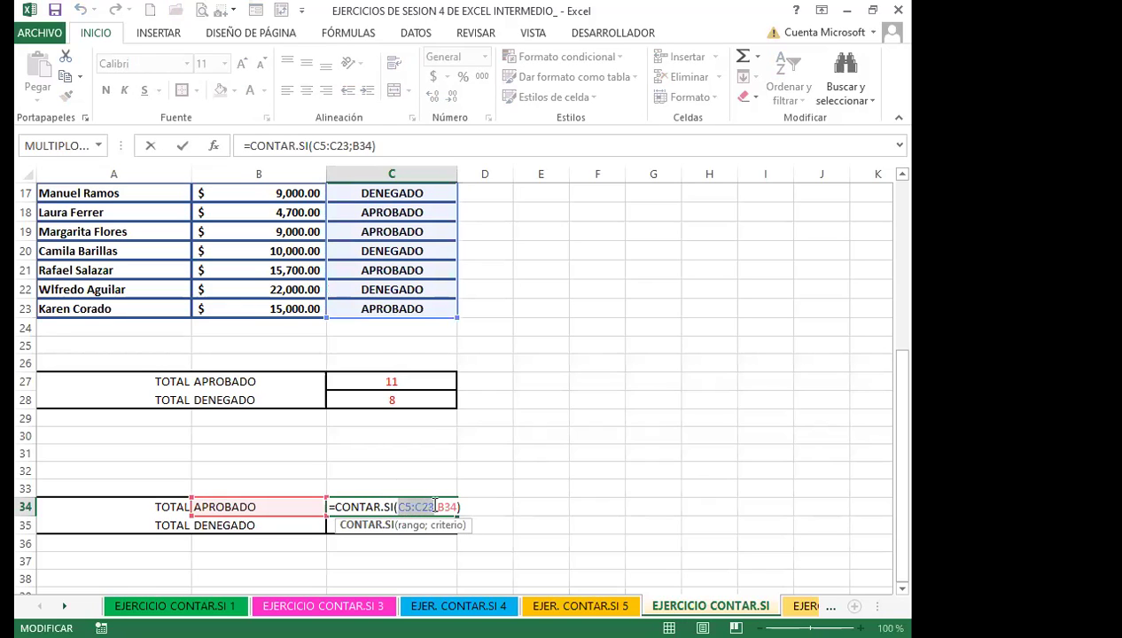
key("F4")
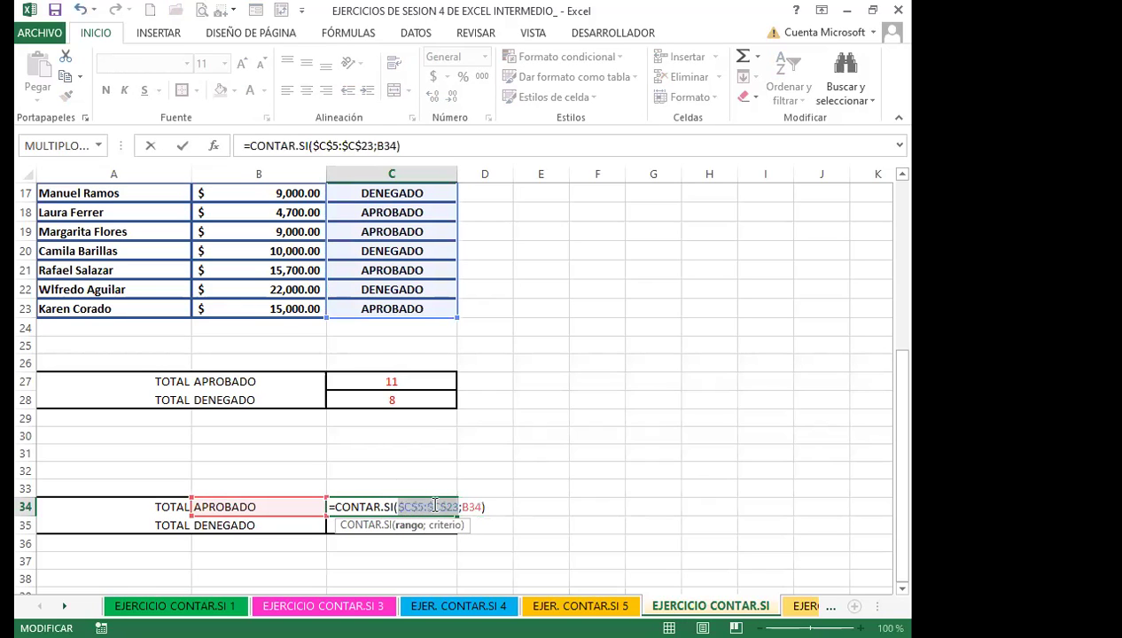
key("Return")
left_click(427, 507)
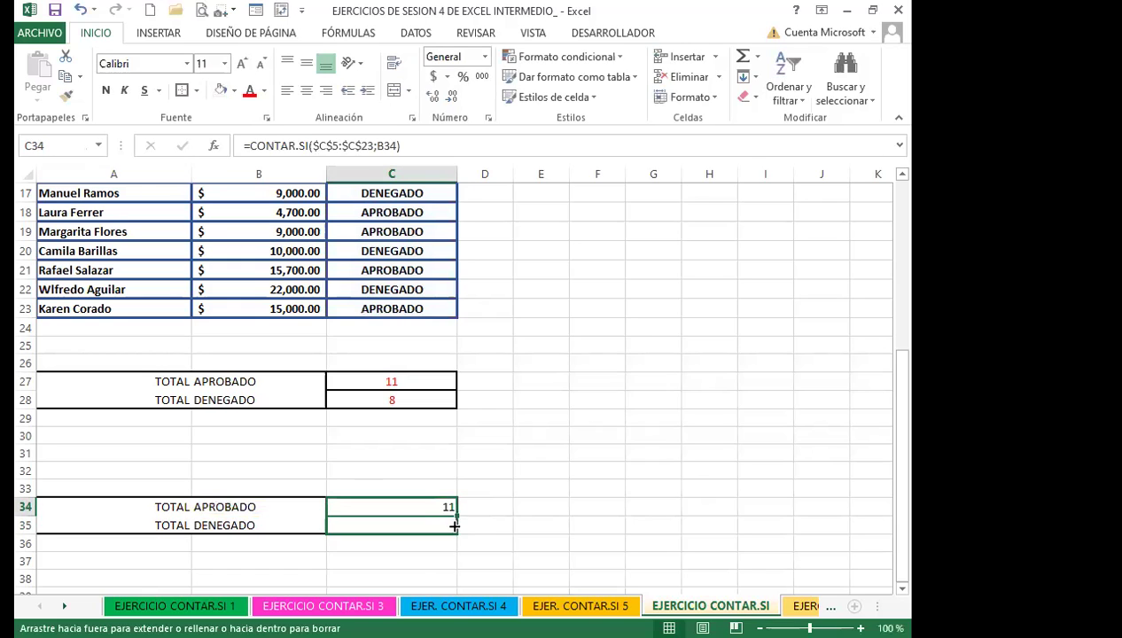
left_click_drag(457, 516, 454, 526)
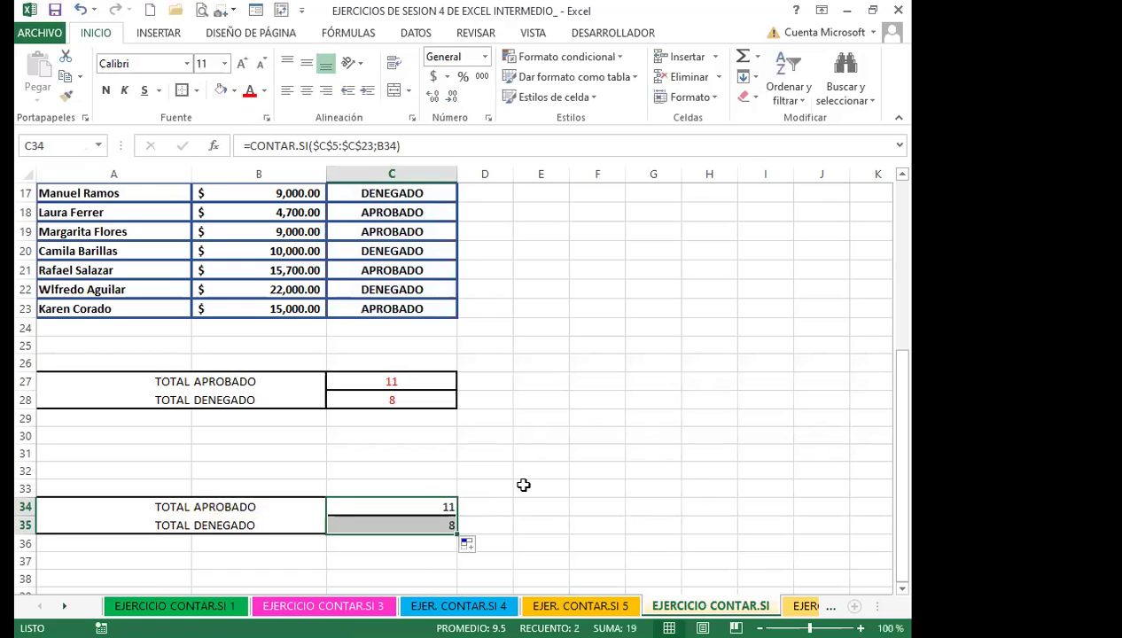
Step: Copy the formatting of C28 onto the second totals table's result cells C34:C35
left_click(363, 394)
left_click(65, 94)
left_click_drag(371, 503, 371, 528)
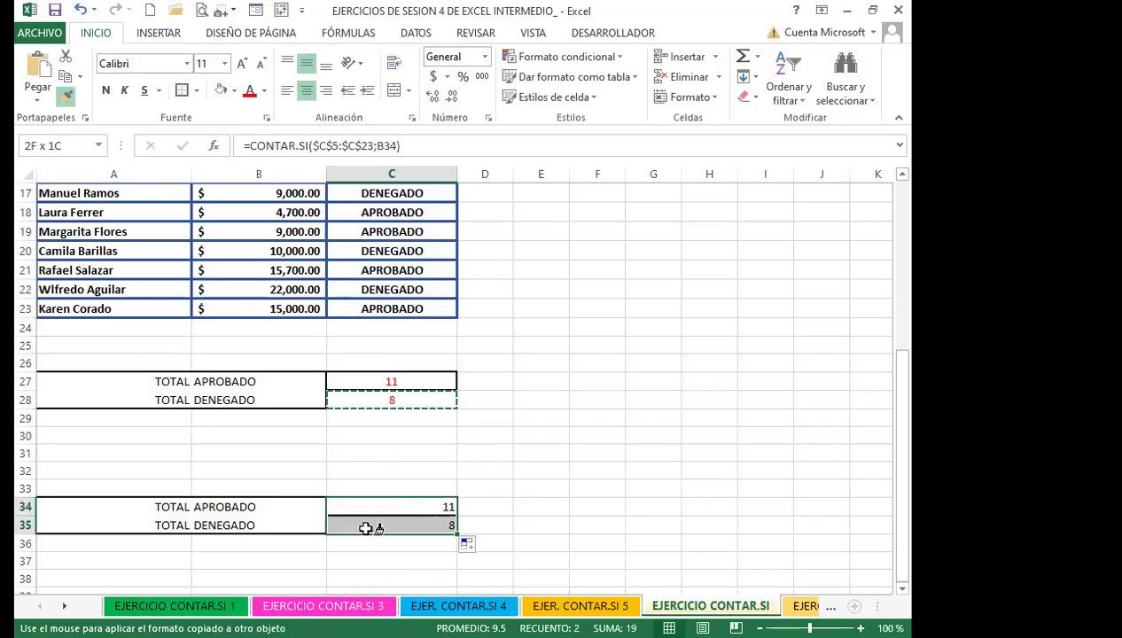
left_click(517, 490)
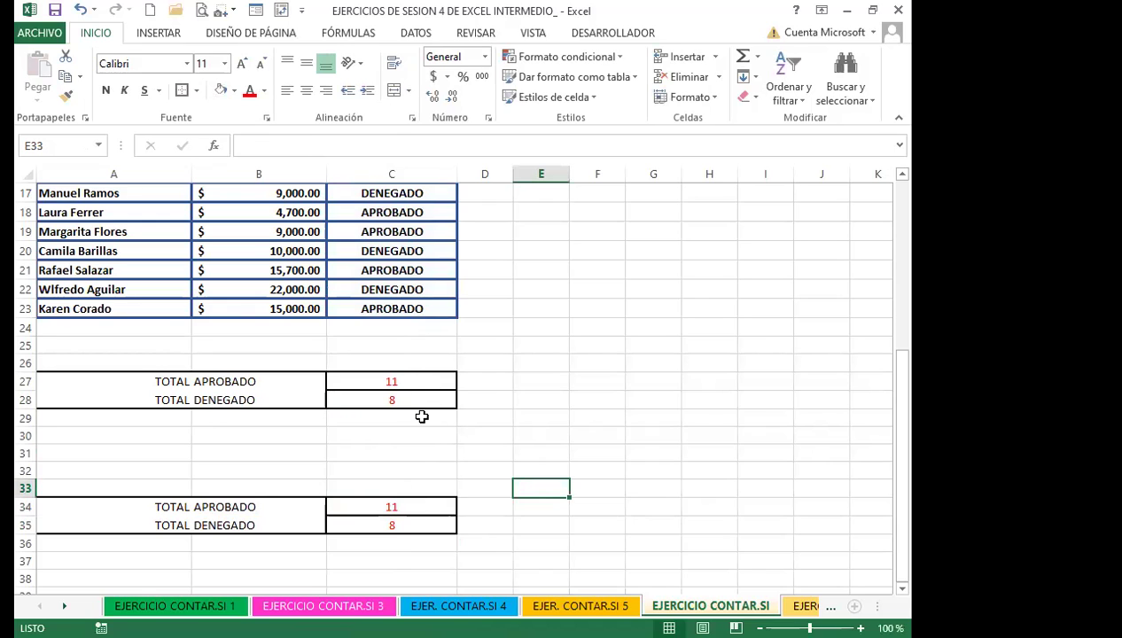
Step: Compare the cell-reference criterion used in C34 with the quoted text criterion used in C27
left_click(421, 505)
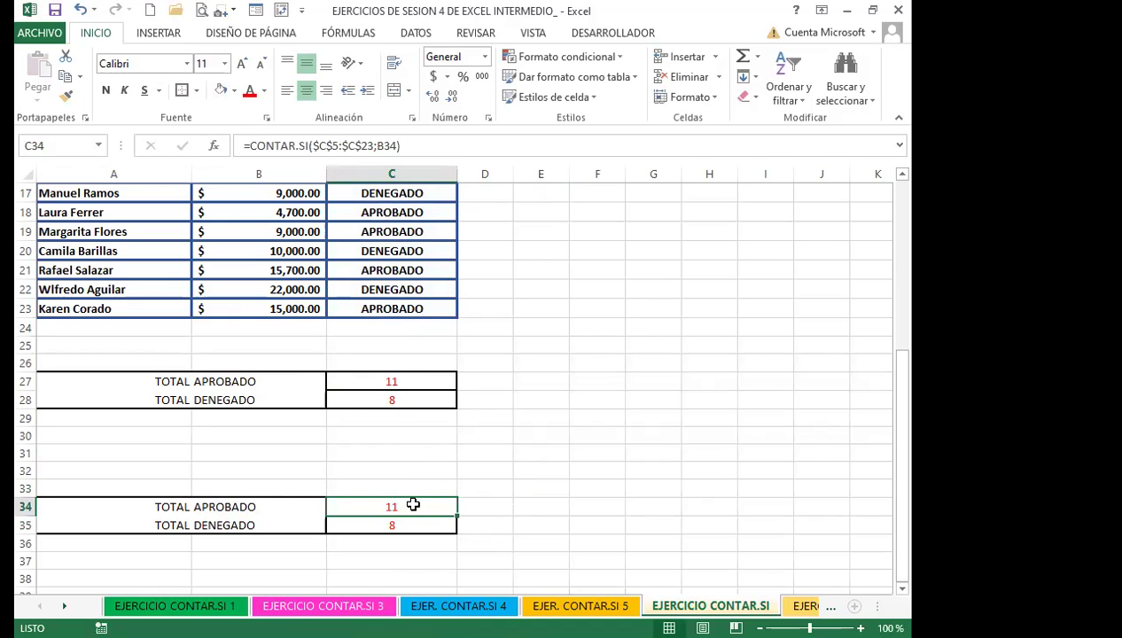
left_click(280, 508)
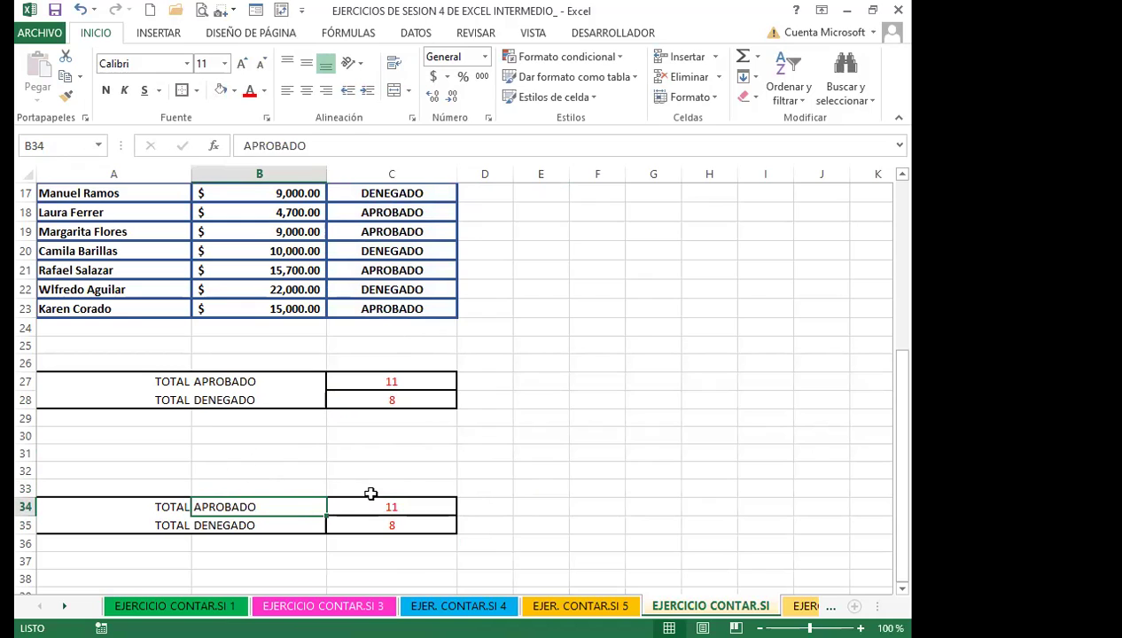
left_click(367, 452)
left_click(354, 372)
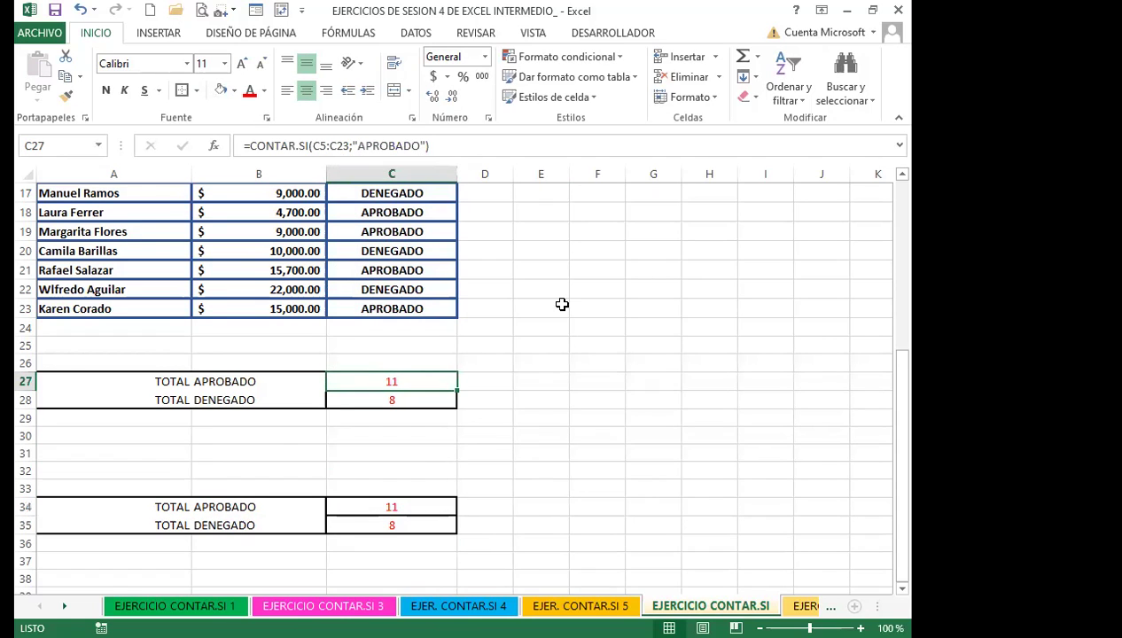
left_click(495, 417)
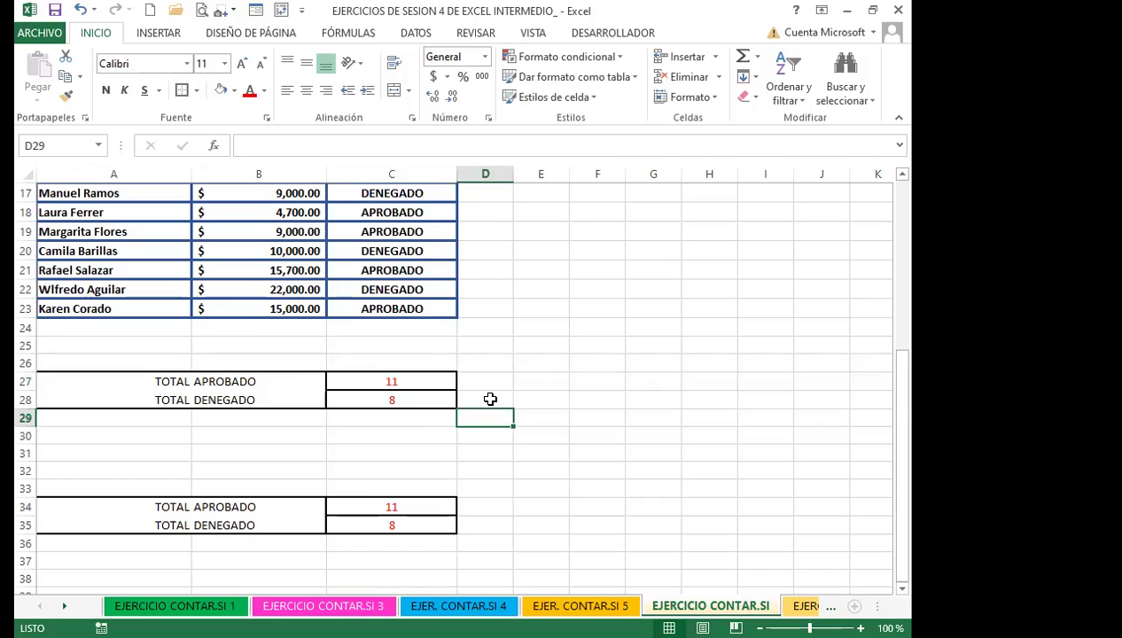
Step: Look over the loan request table again and go to the EJERCICIO 6 CONTINUCACIÓN worksheet
scroll(490, 399, "up", 5)
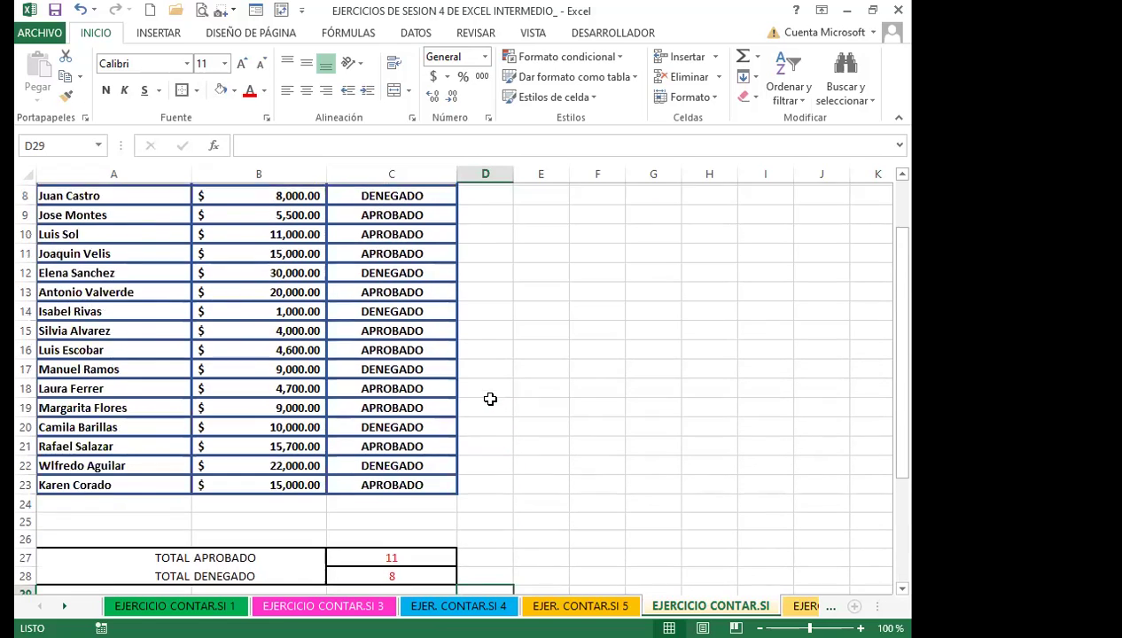
scroll(191, 363, "down", 1)
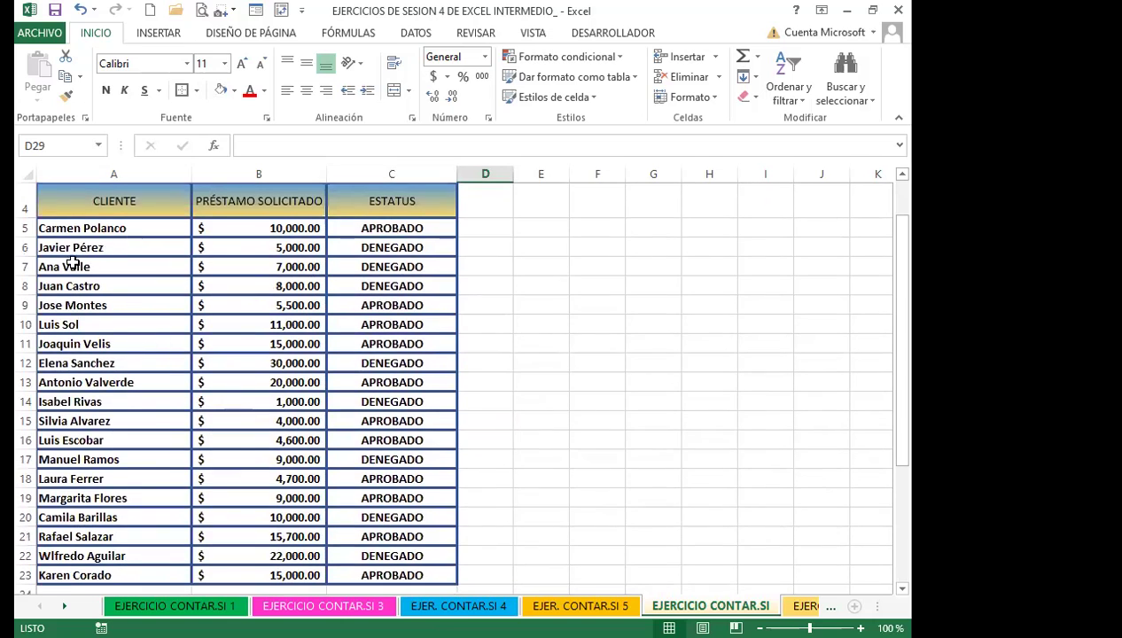
left_click(297, 399)
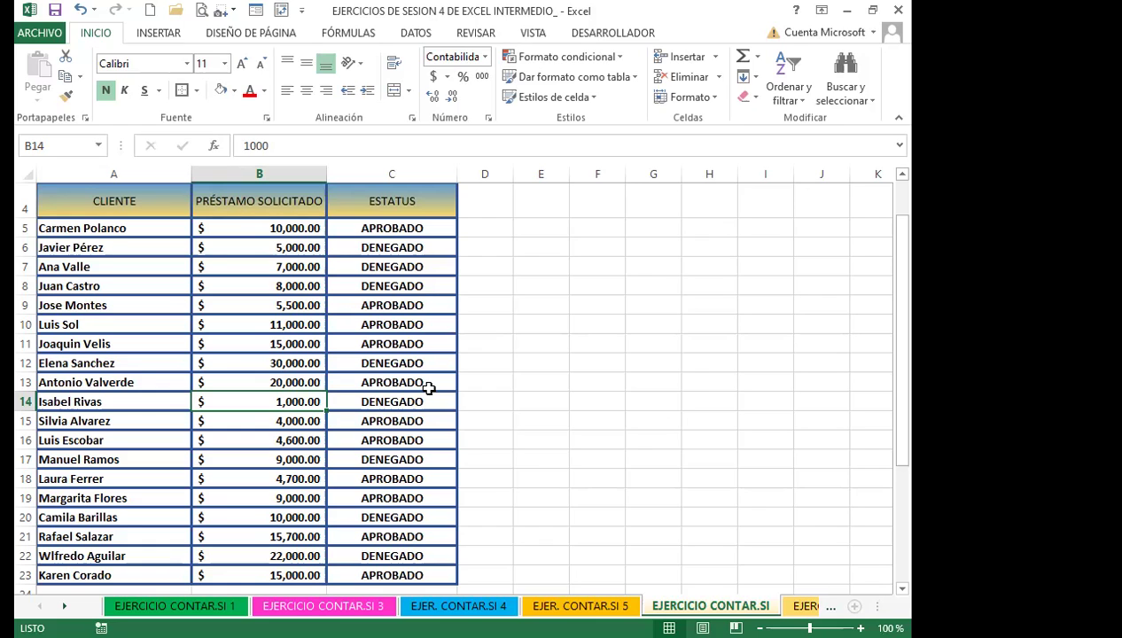
left_click(807, 606)
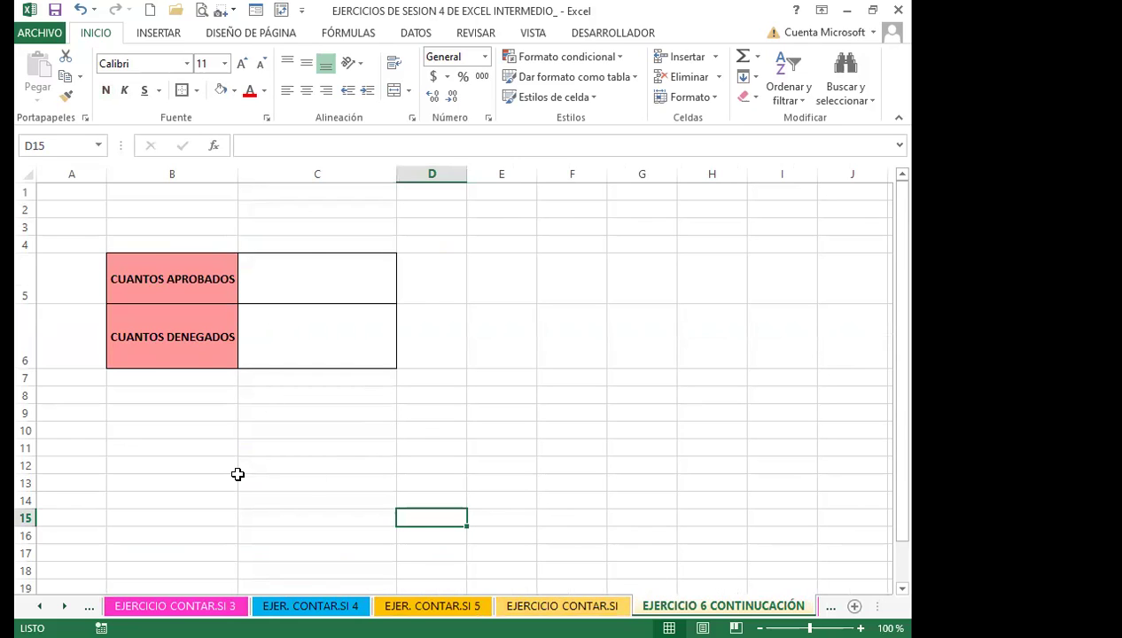
Step: Examine the empty results table with the rows CUANTOS APROBADOS and CUANTOS DENEGADOS
left_click(312, 449)
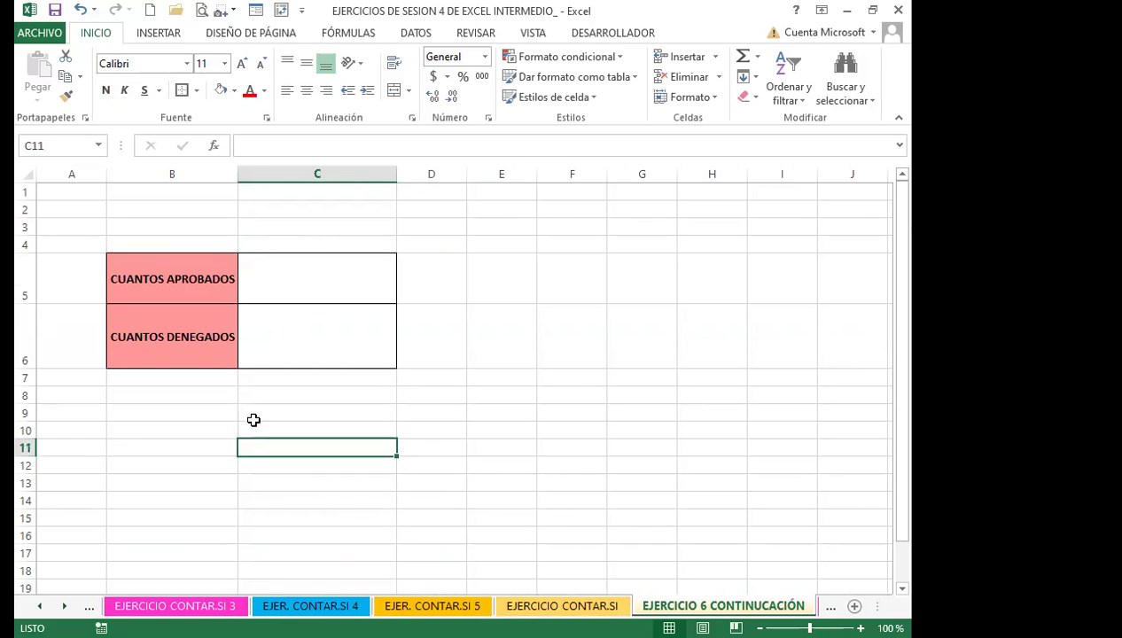
left_click(169, 282)
left_click(168, 343)
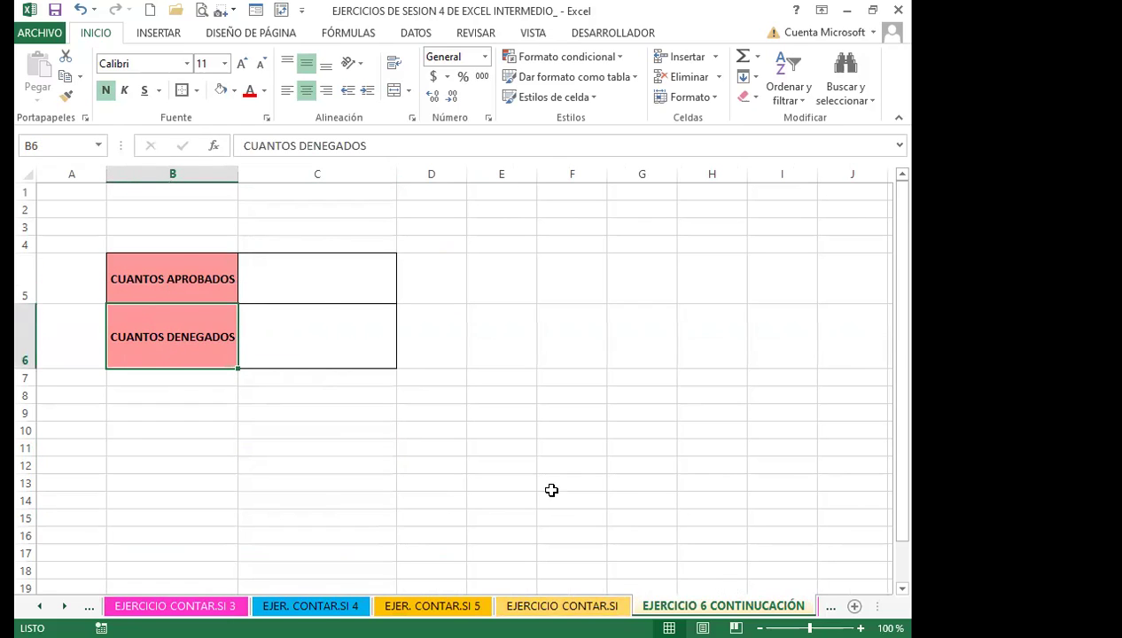
left_click(367, 464)
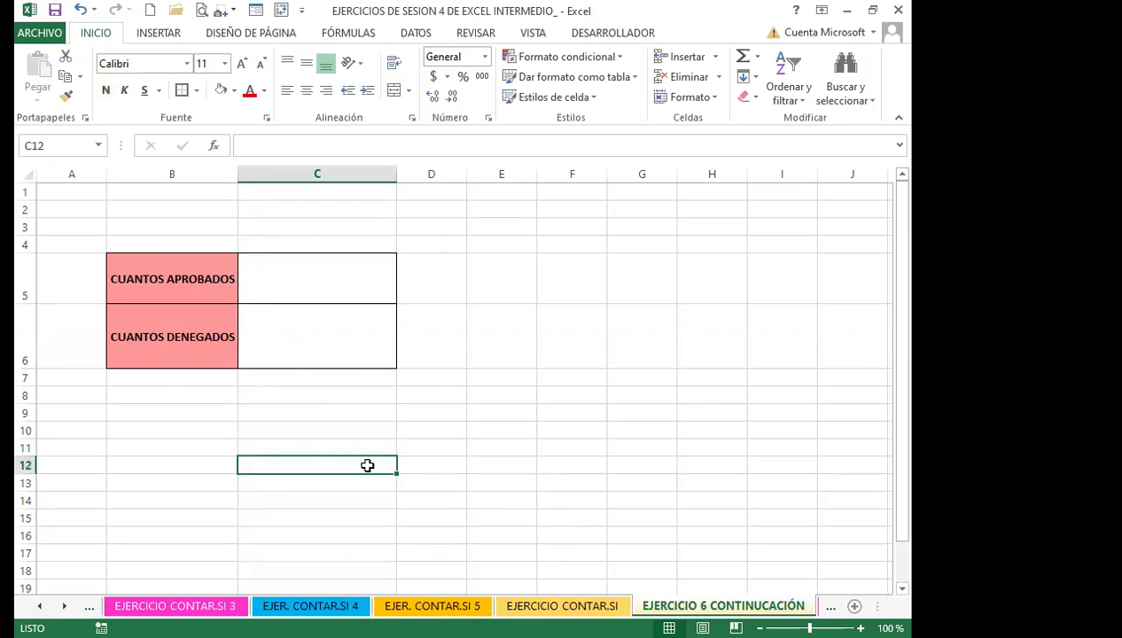
left_click(190, 358)
scroll(595, 397, "down", 1)
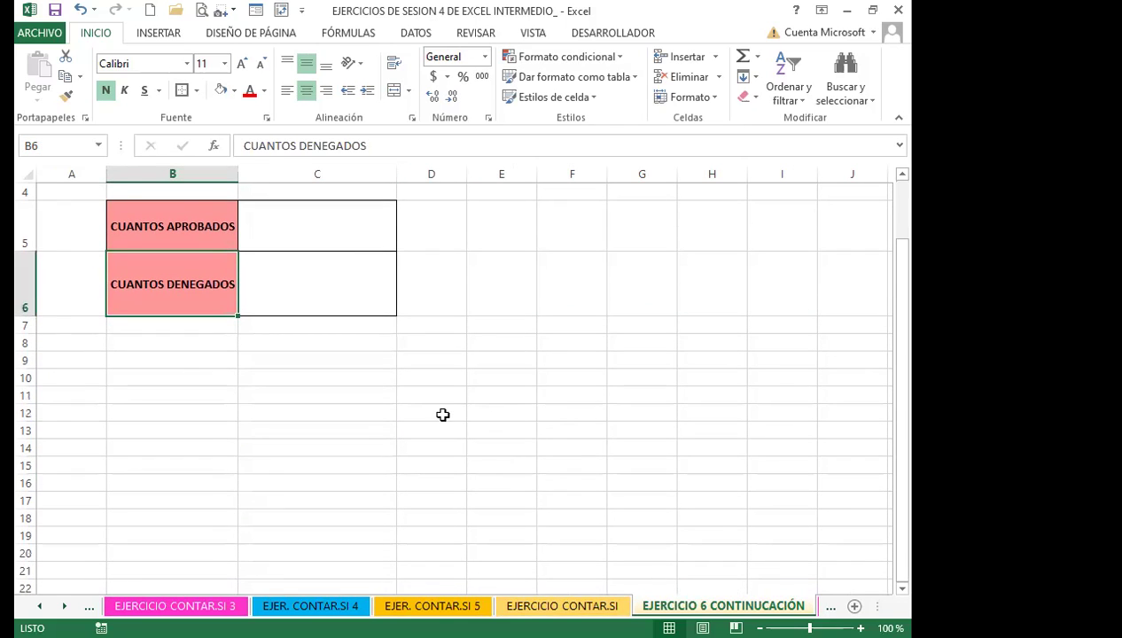
scroll(431, 416, "down", 6, "ctrl")
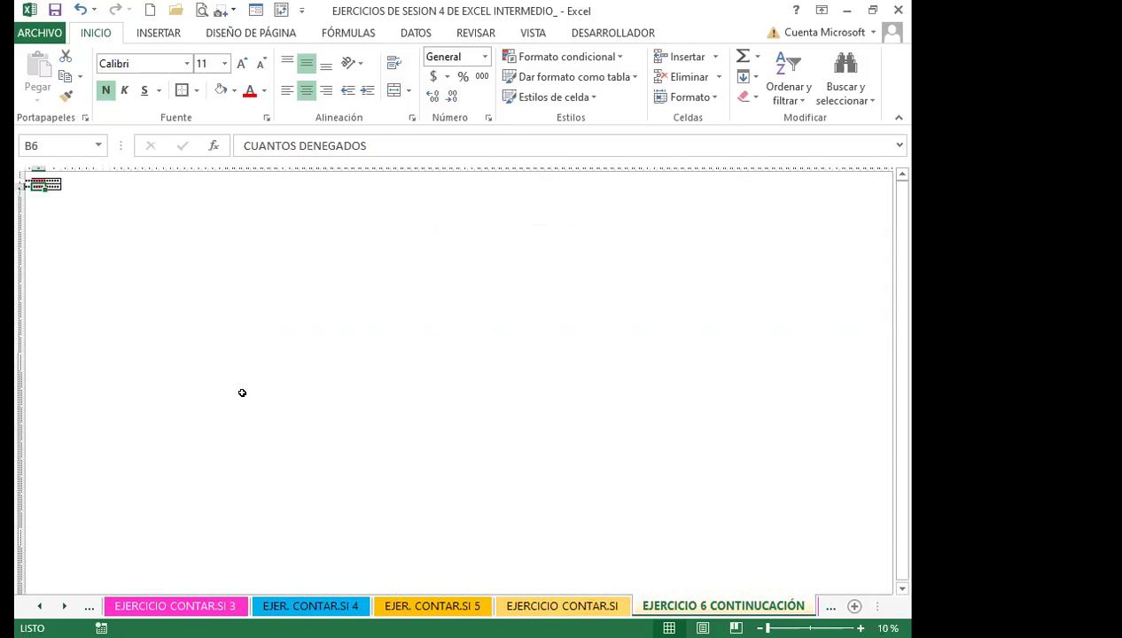
scroll(105, 379, "up", 8, "ctrl")
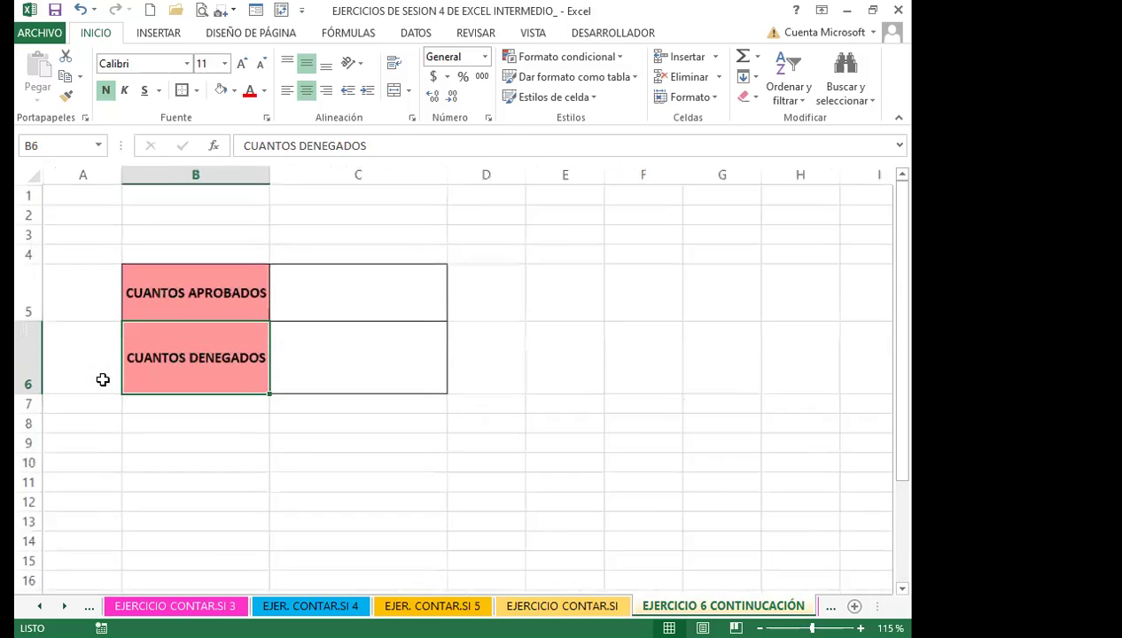
left_click_drag(201, 291, 201, 361)
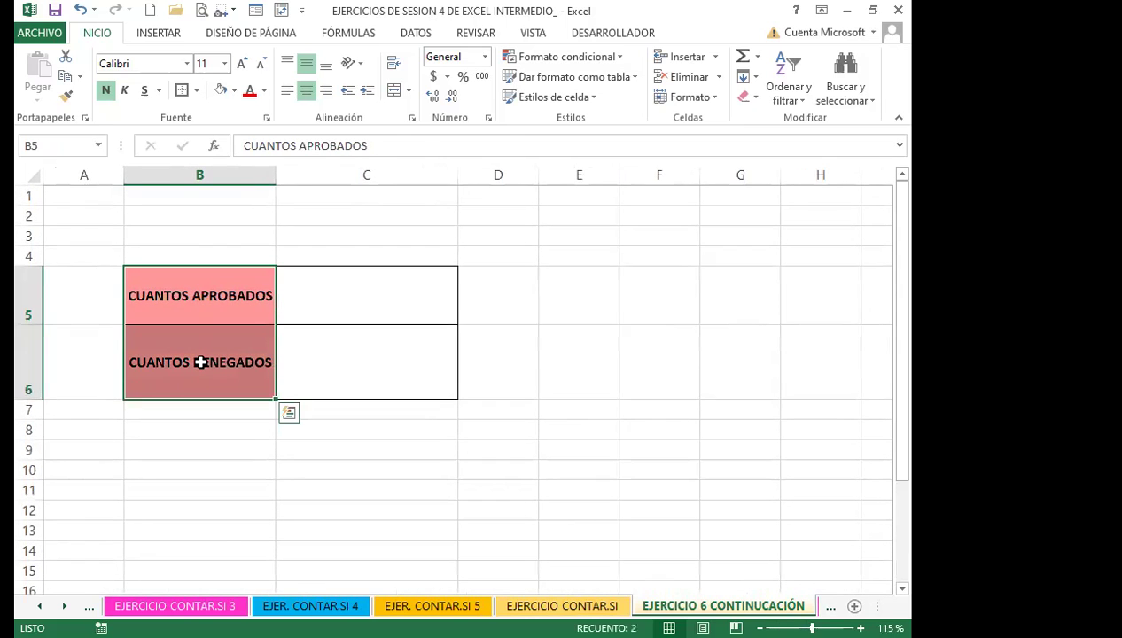
left_click(333, 293)
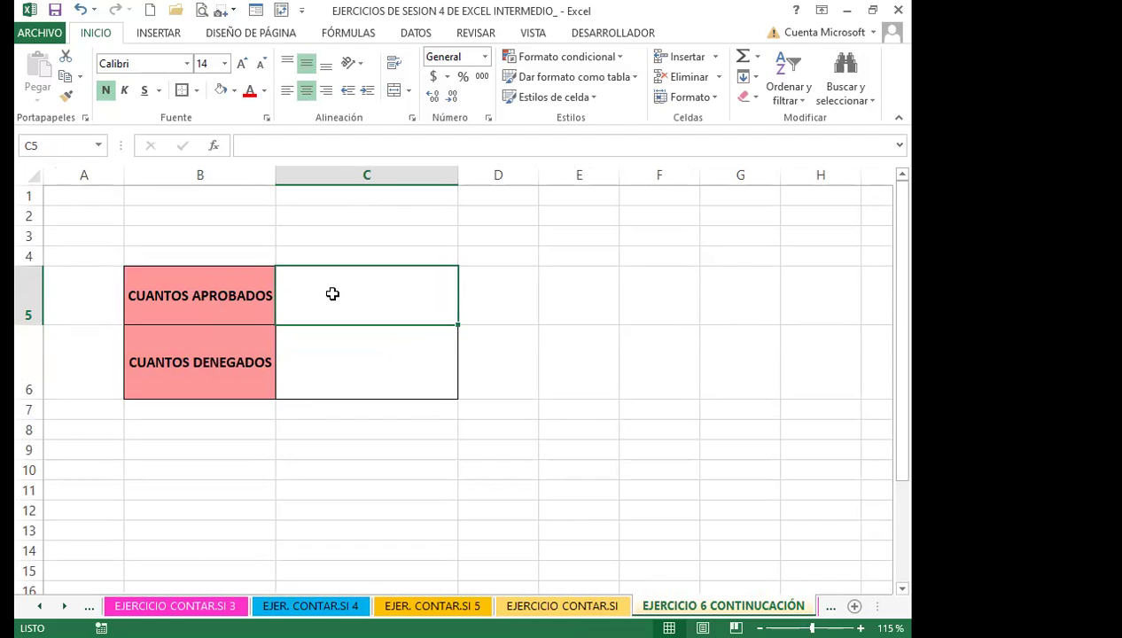
type("=")
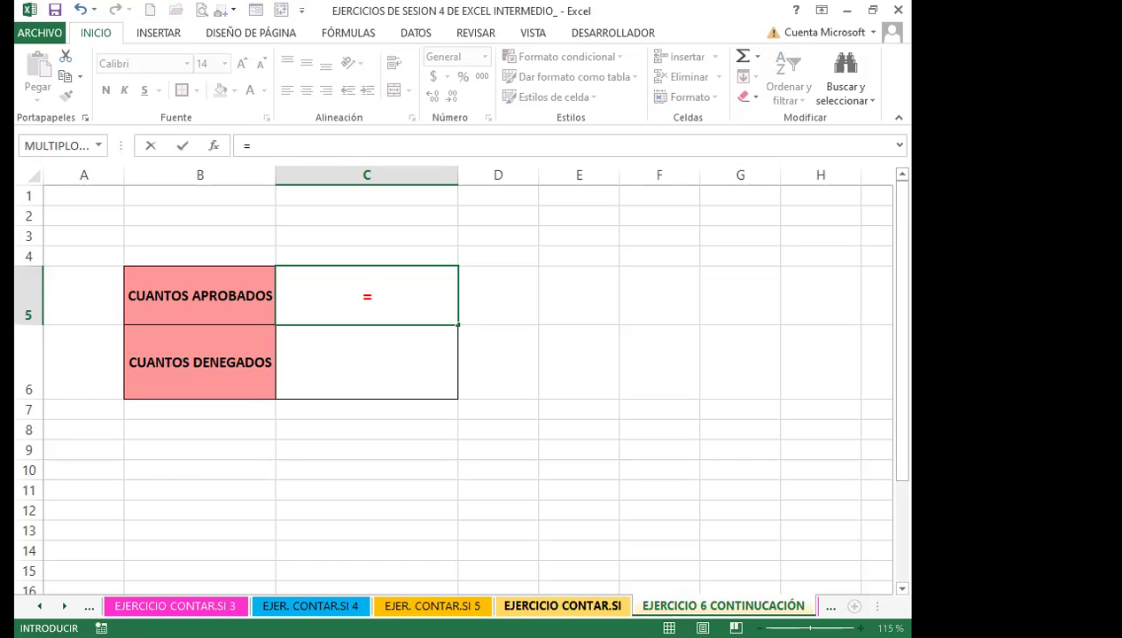
left_click(562, 606)
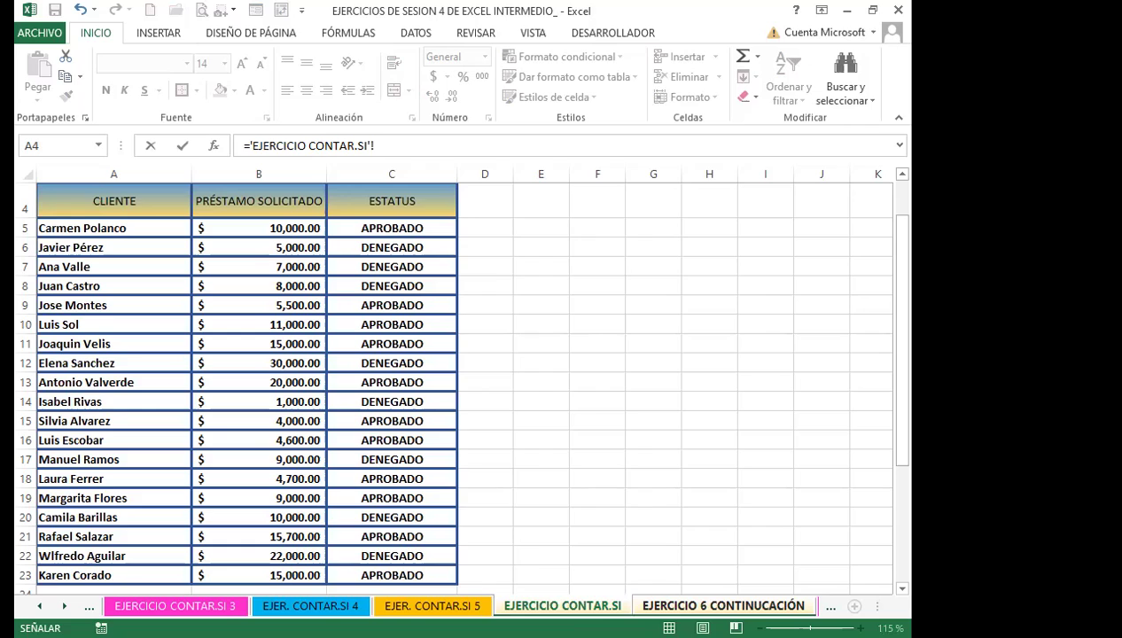
key("ctrl+Page_Down")
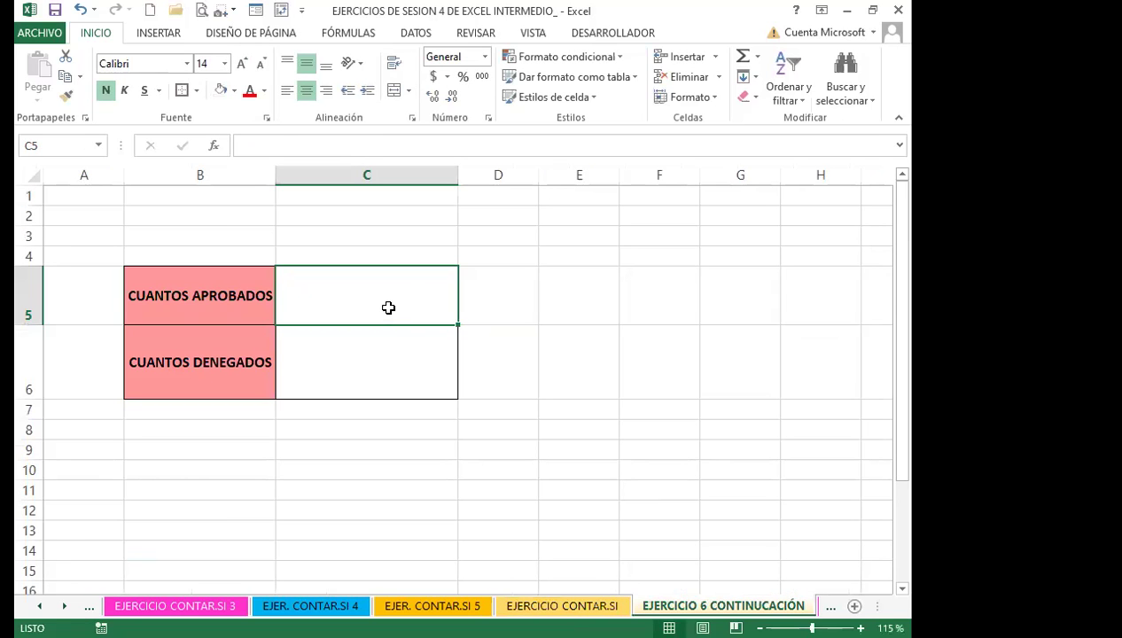
Step: Enter =CONTAR.SI('EJERCICIO CONTAR.SI'!C5:C23;"APROBADO") in C5 to count the approved requests from the other worksheet
type("=")
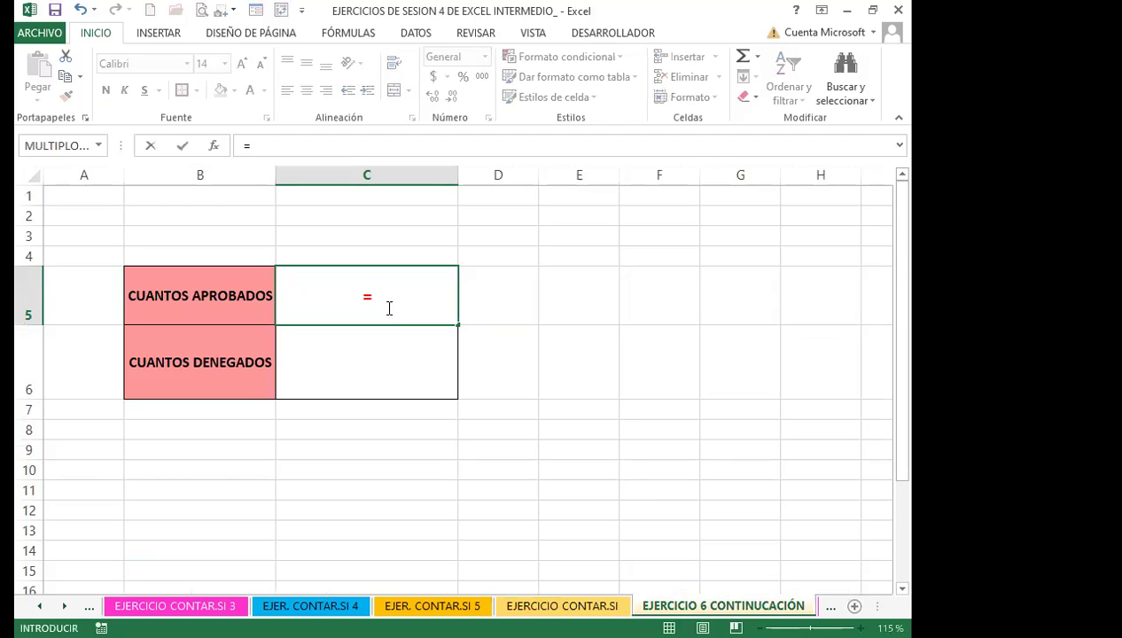
type("CON")
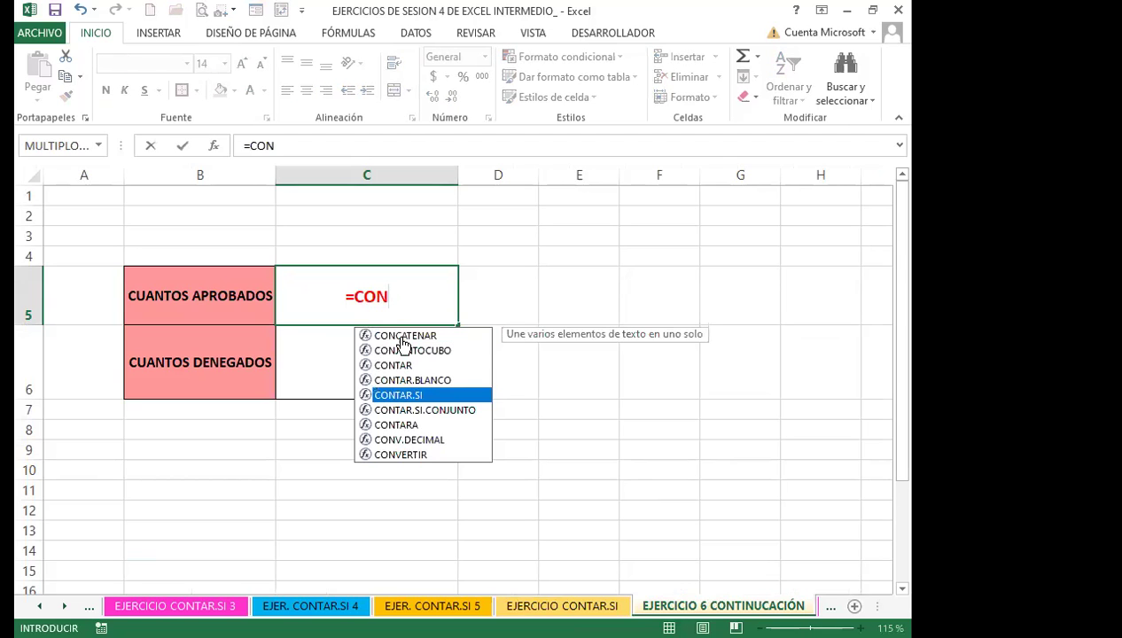
key("Tab")
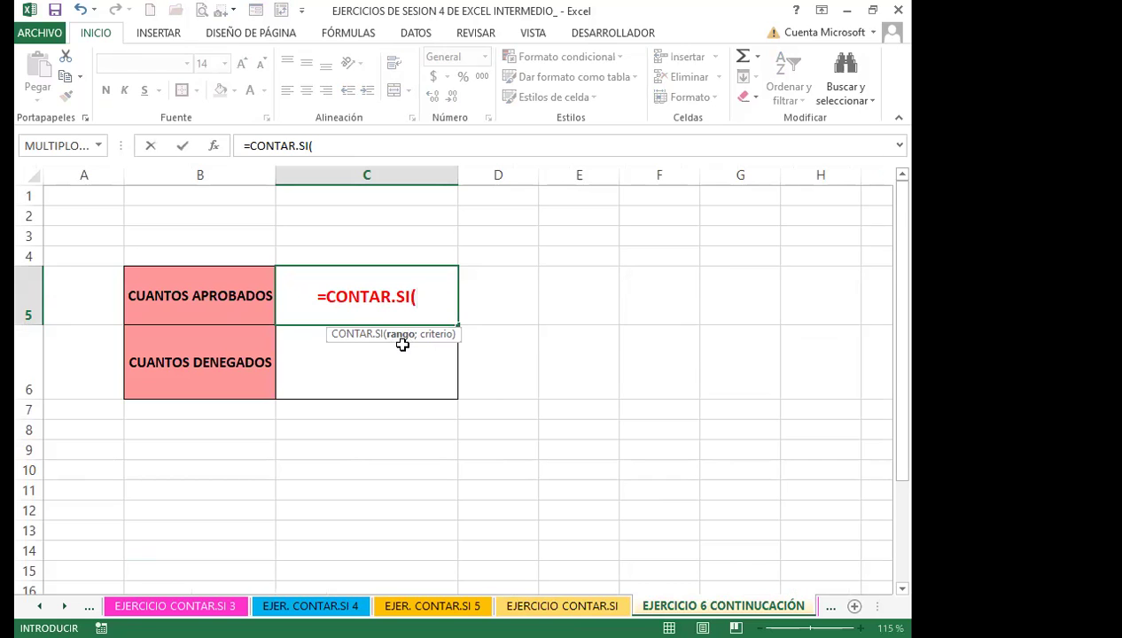
left_click(537, 608)
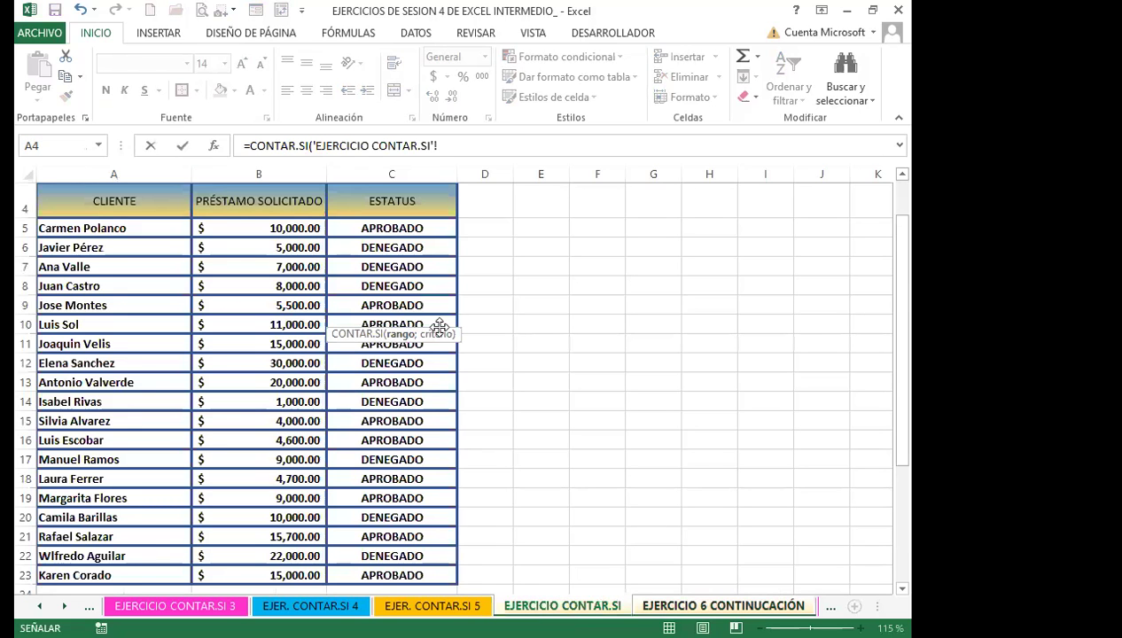
left_click(421, 227)
left_click(414, 574, "shift")
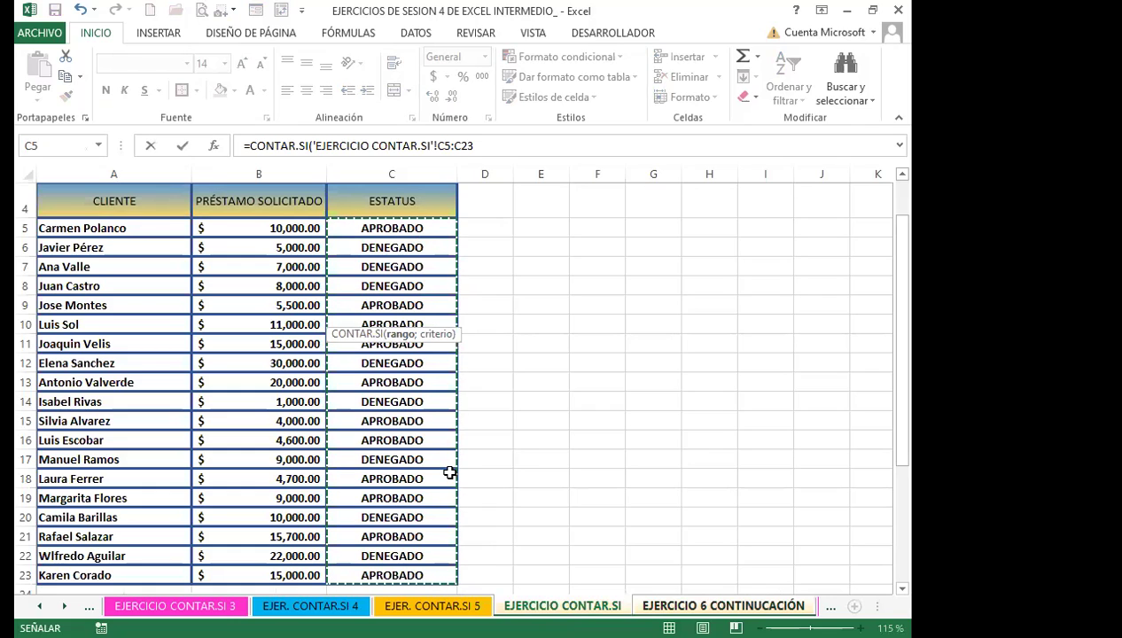
type(";")
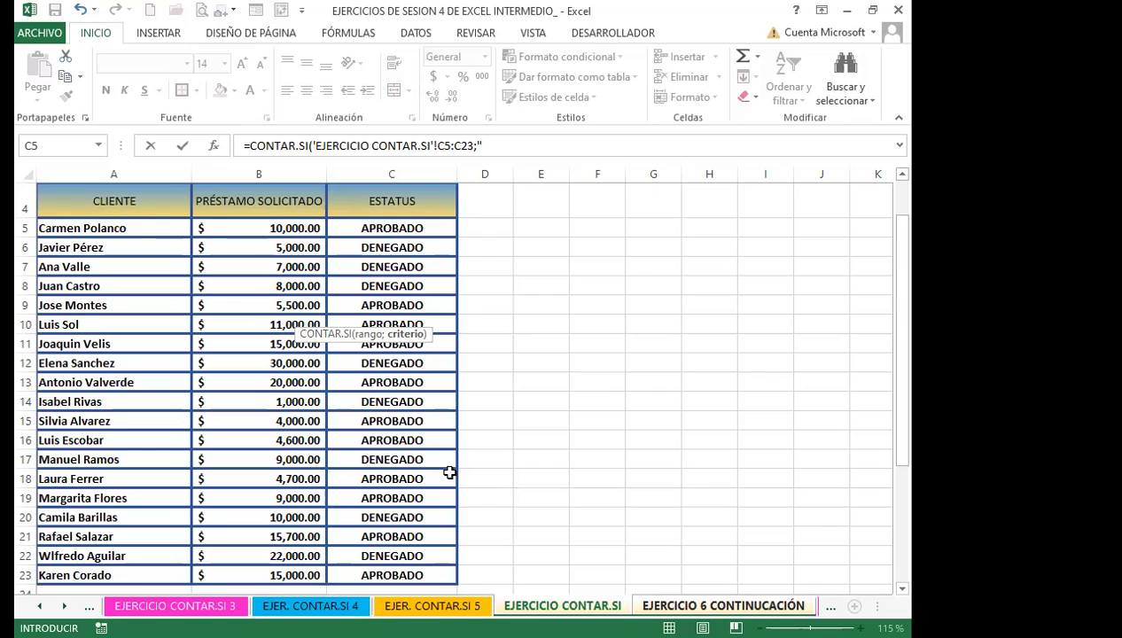
type("APROBADO")
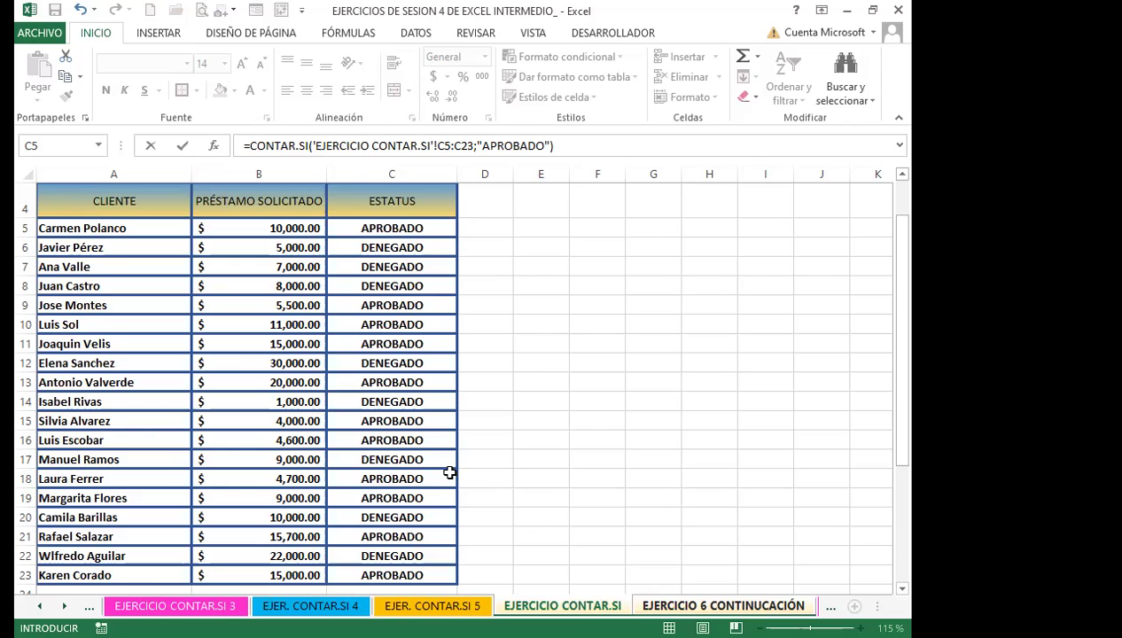
key("Return")
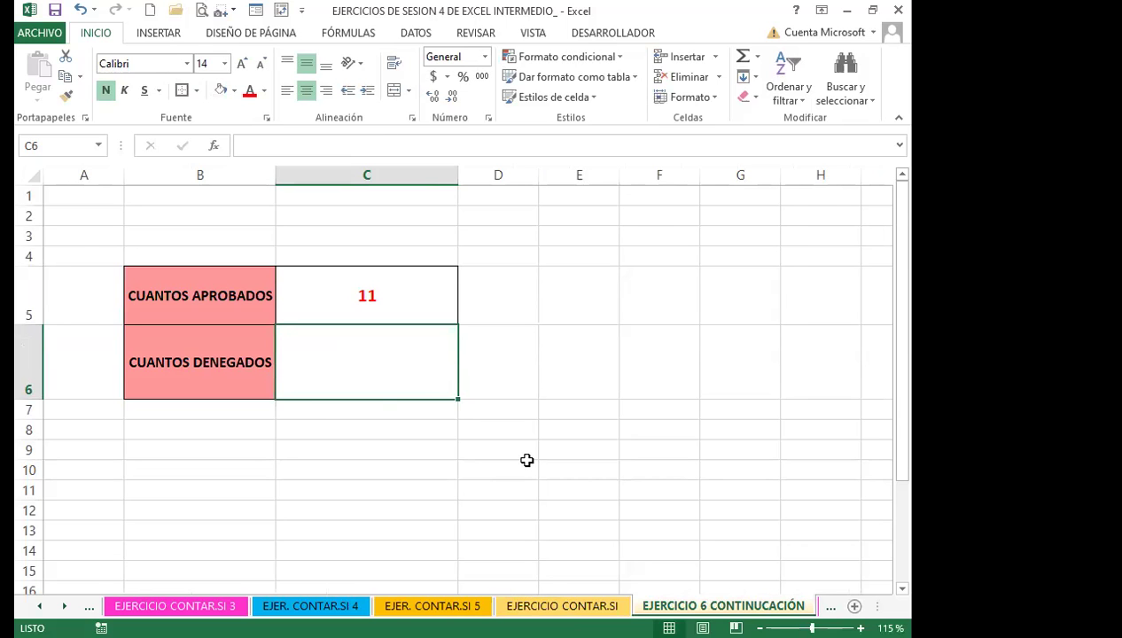
Step: Check the C5 result against the totals on the EJERCICIO CONTAR.SI worksheet, review its formula and source column, and return to the results sheet
left_click(532, 605)
scroll(381, 483, "down", 5)
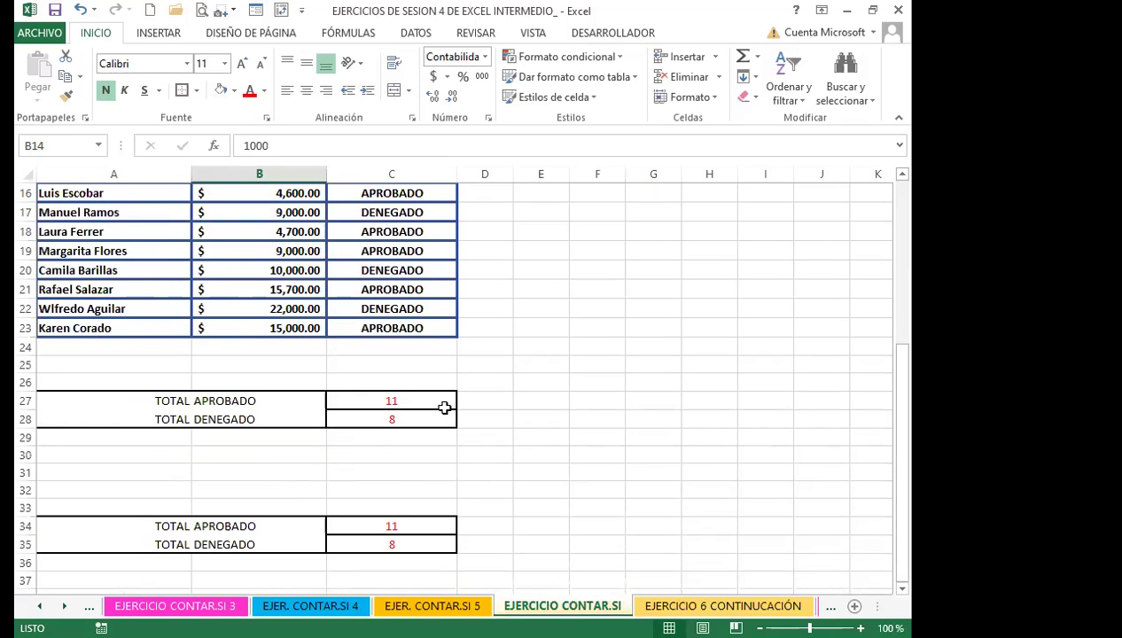
scroll(444, 407, "up", 2)
left_click(701, 605)
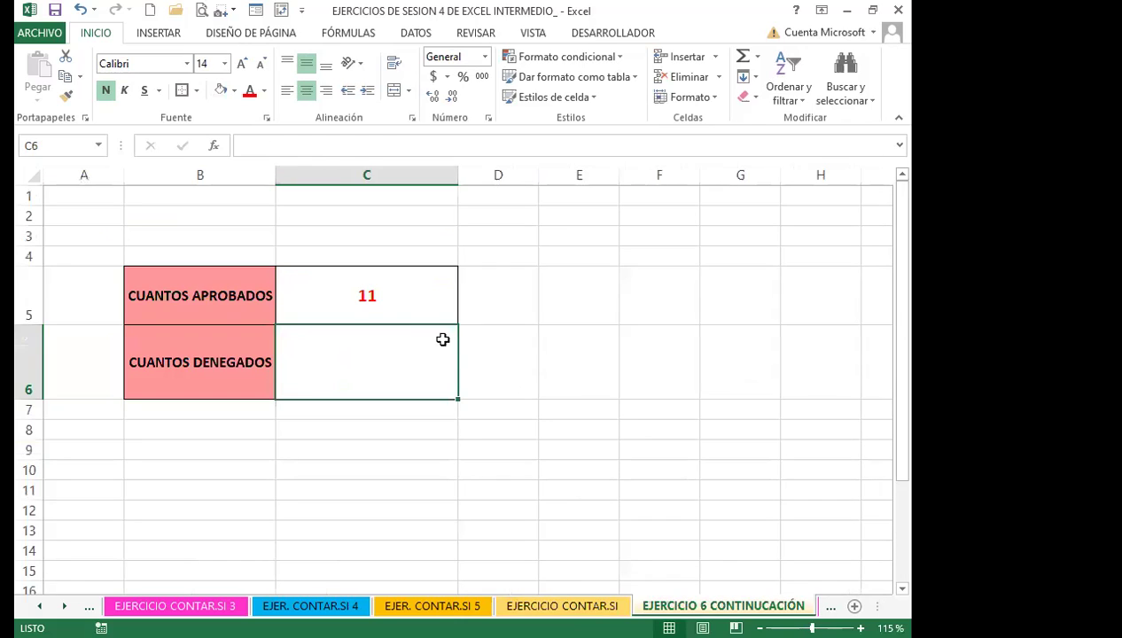
left_click(403, 303)
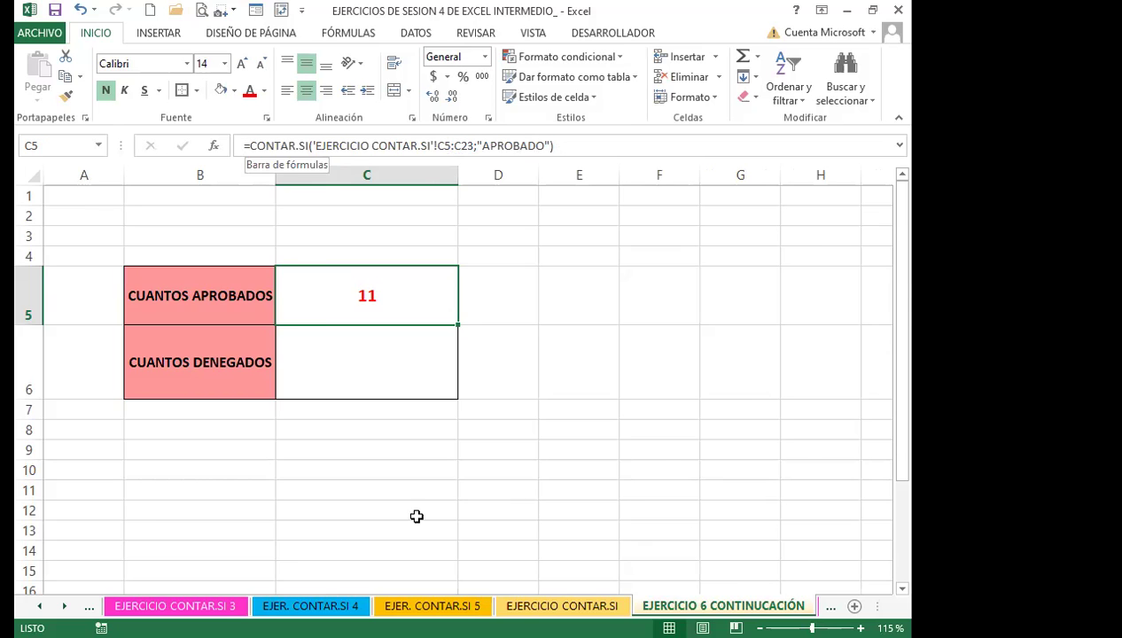
key("ctrl+Page_Up")
scroll(400, 364, "up", 3)
left_click(399, 361)
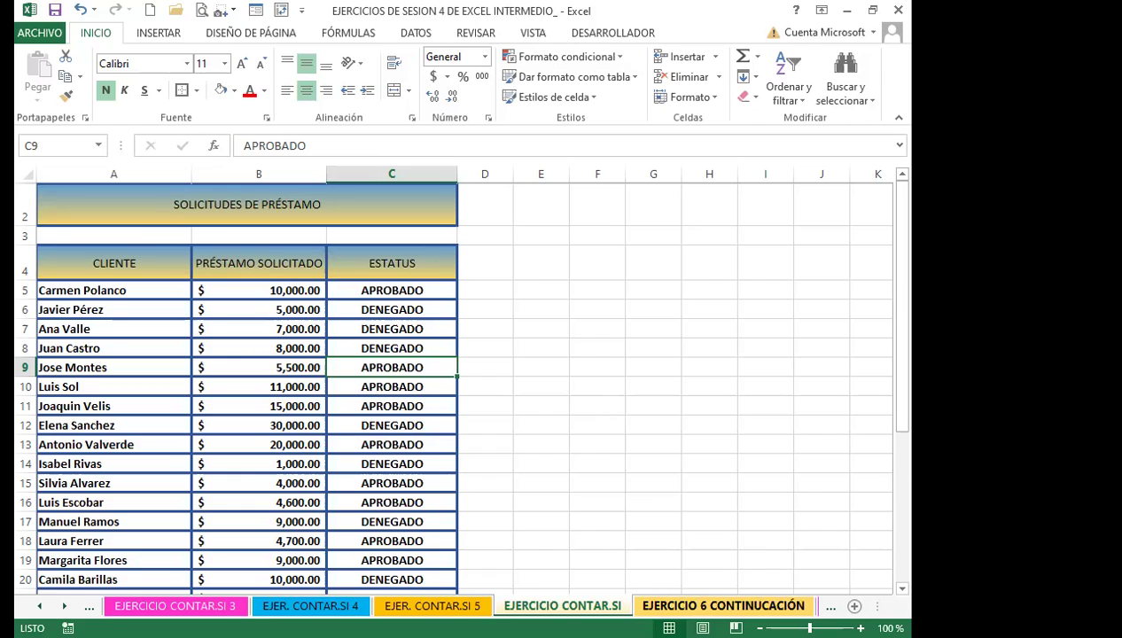
left_click(724, 605)
Step: Enter =CONTAR.SI('EJERCICIO CONTAR.SI'!C5:C23;"DENEGADO") in C6 to count the denied requests from the other worksheet
left_click(376, 378)
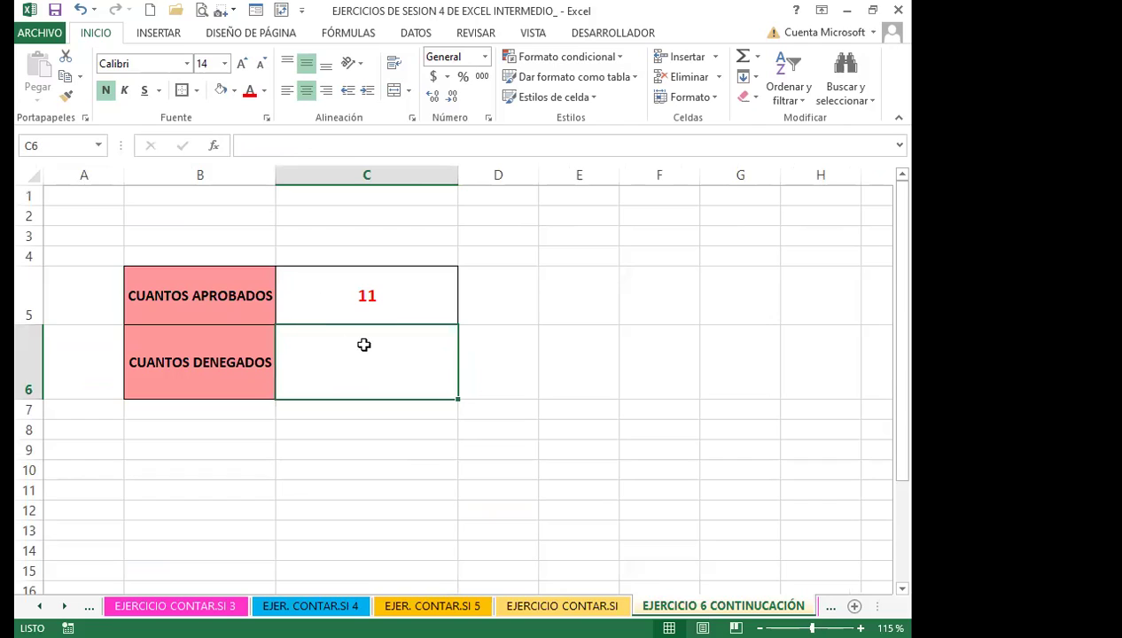
double_click(364, 345)
type("=")
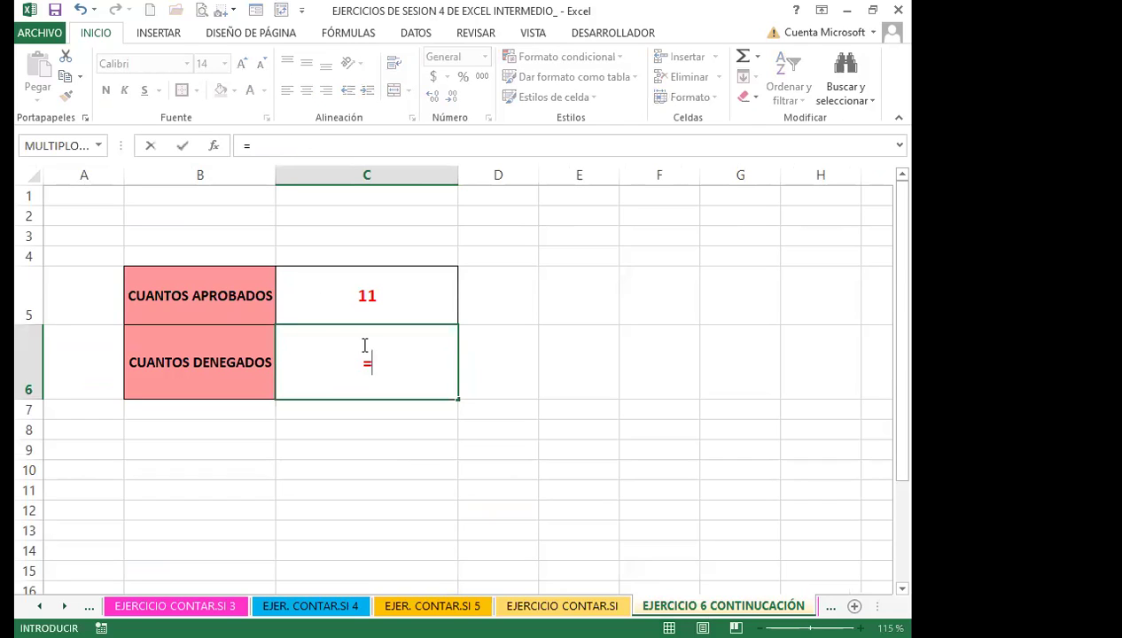
type("CONTAR")
left_click(378, 441)
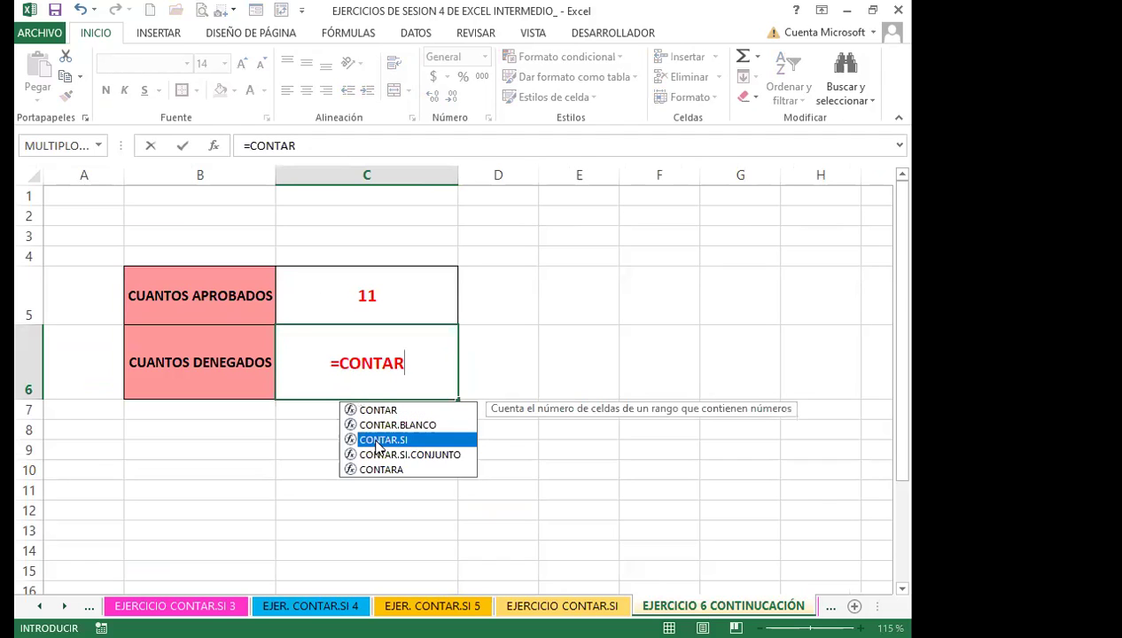
double_click(378, 441)
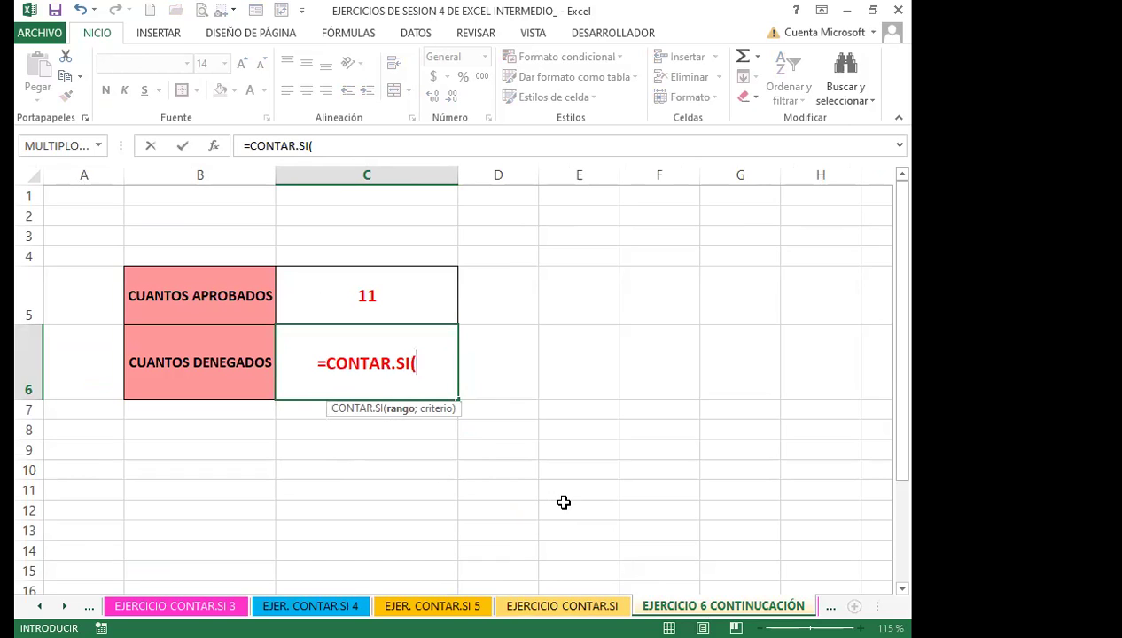
left_click(562, 606)
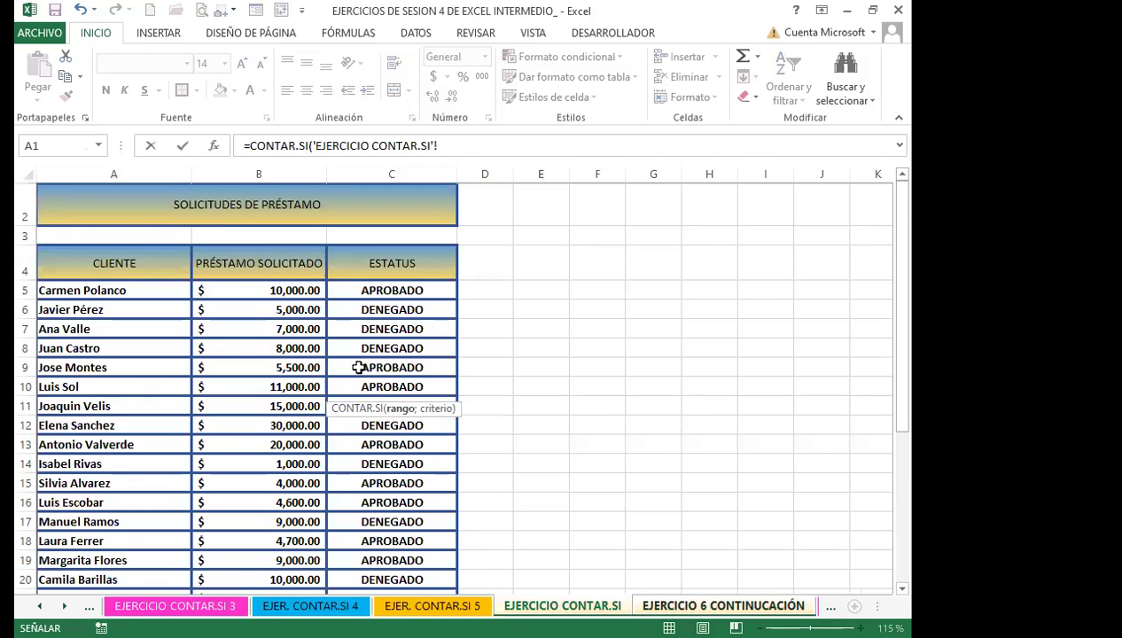
left_click(371, 295)
key("ctrl+shift+Down")
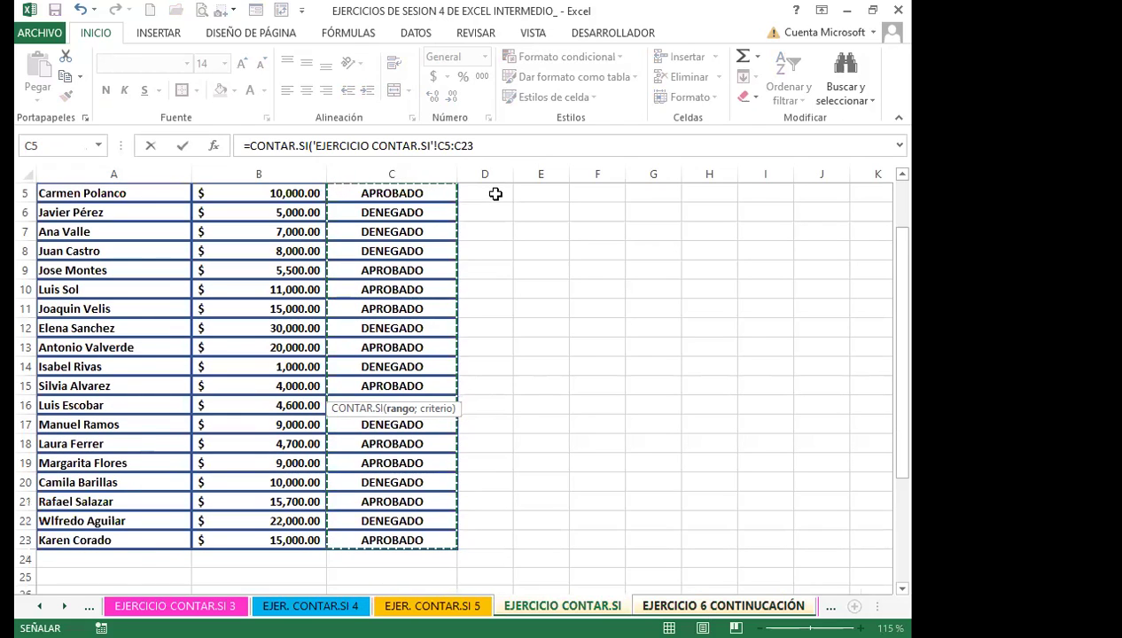
type(";")
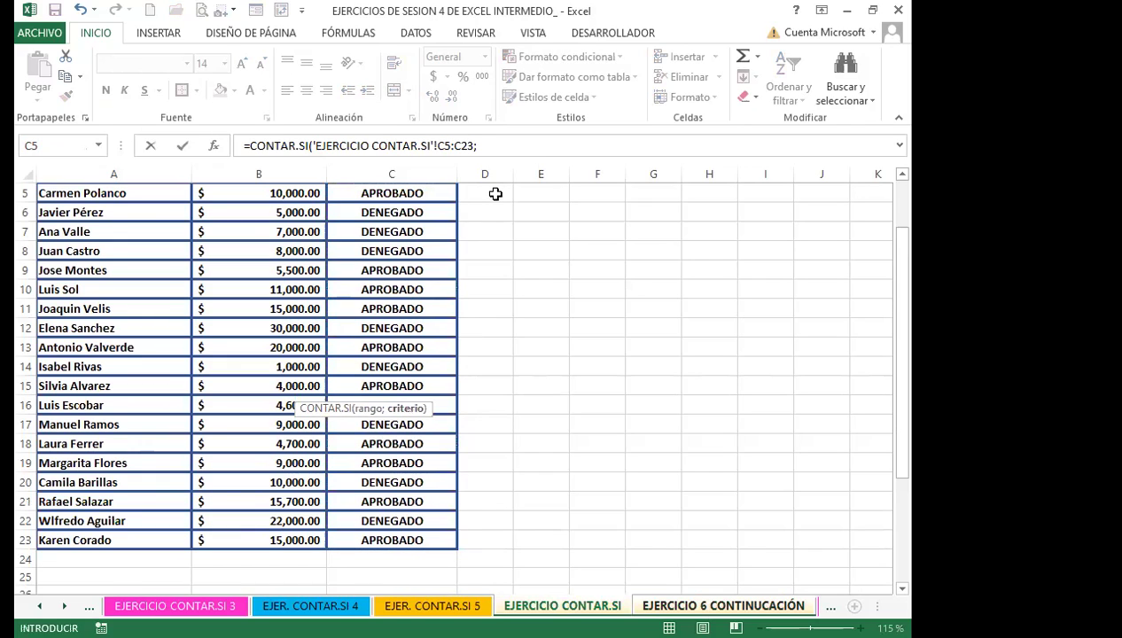
type("\"DEM")
key("BackSpace")
type("NEGADO\")")
key("Return")
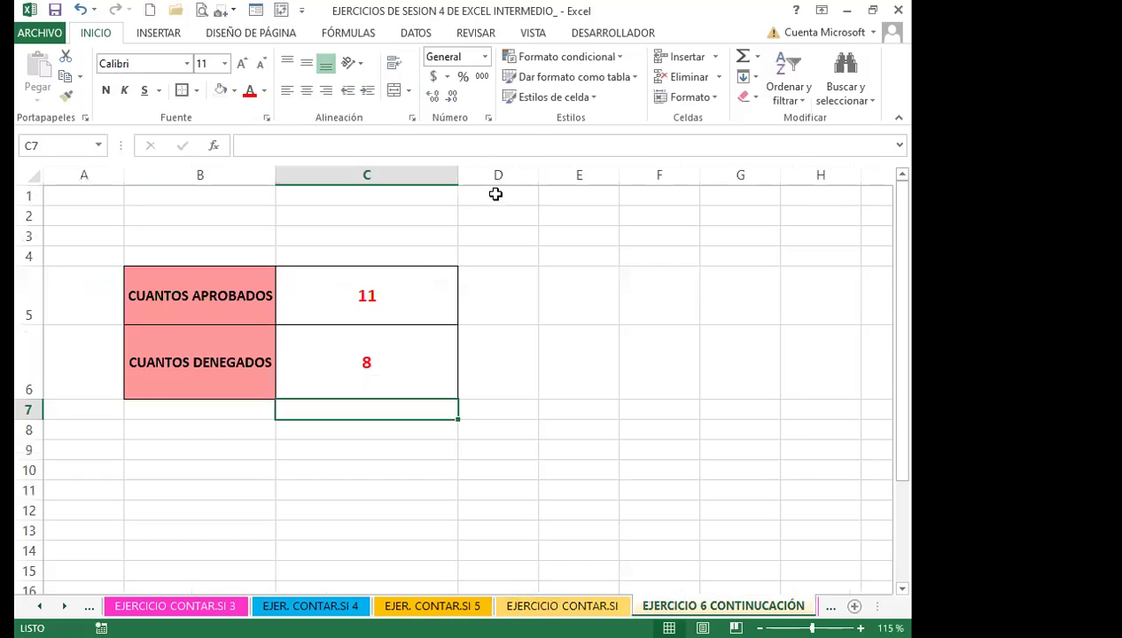
Step: Review the cross-sheet formulas in C6 and C5 alongside the CUANTOS APROBADOS label
left_click(397, 345)
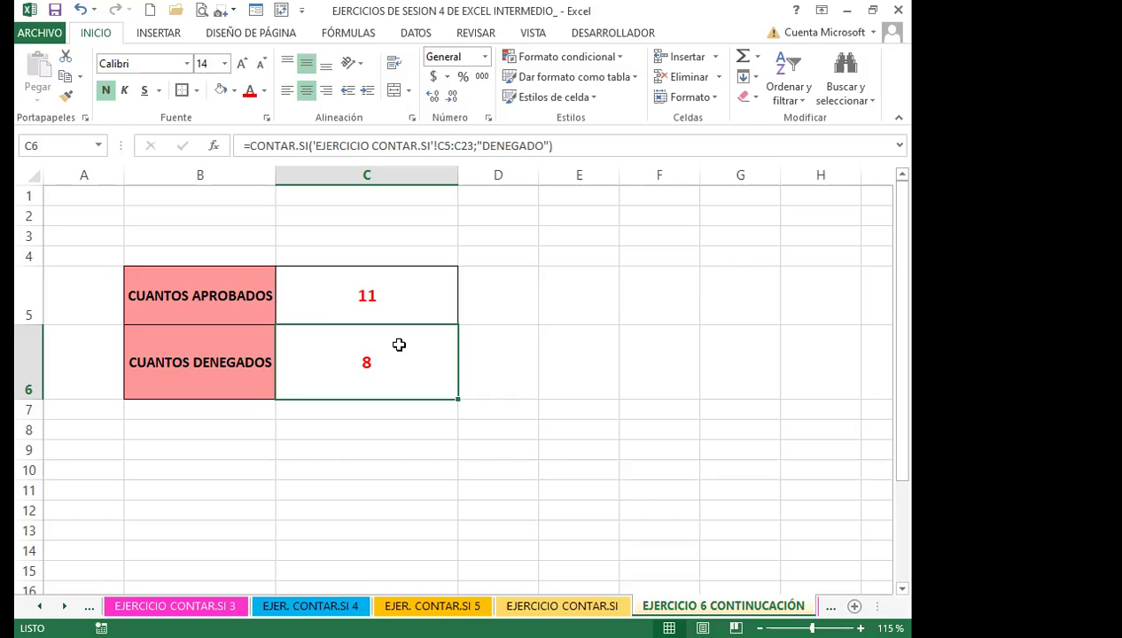
left_click(422, 300)
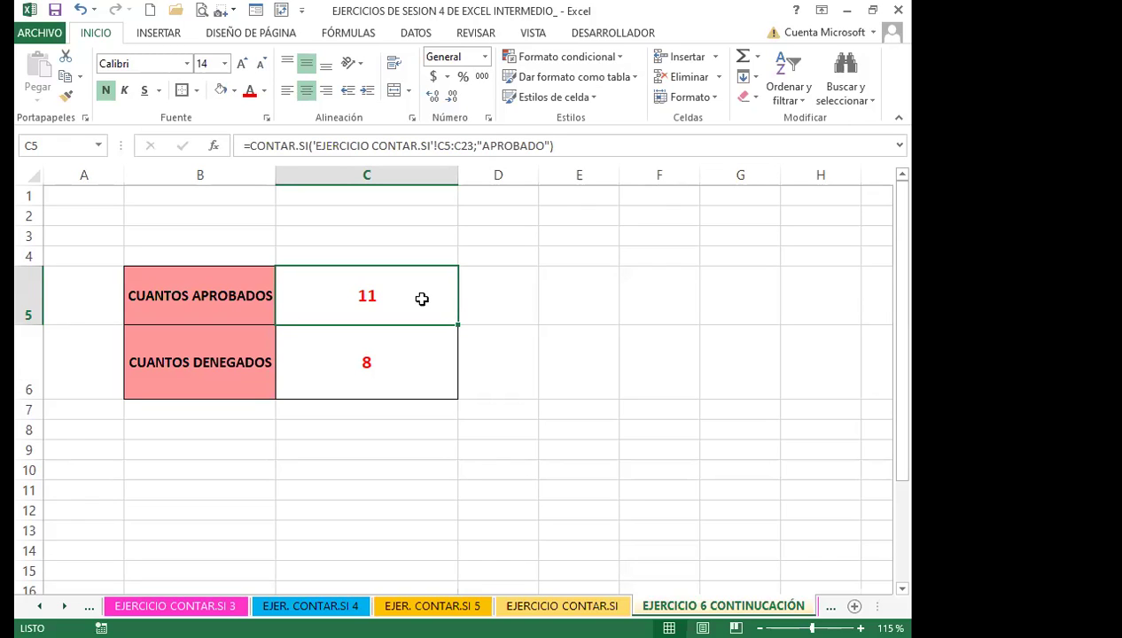
left_click(179, 299)
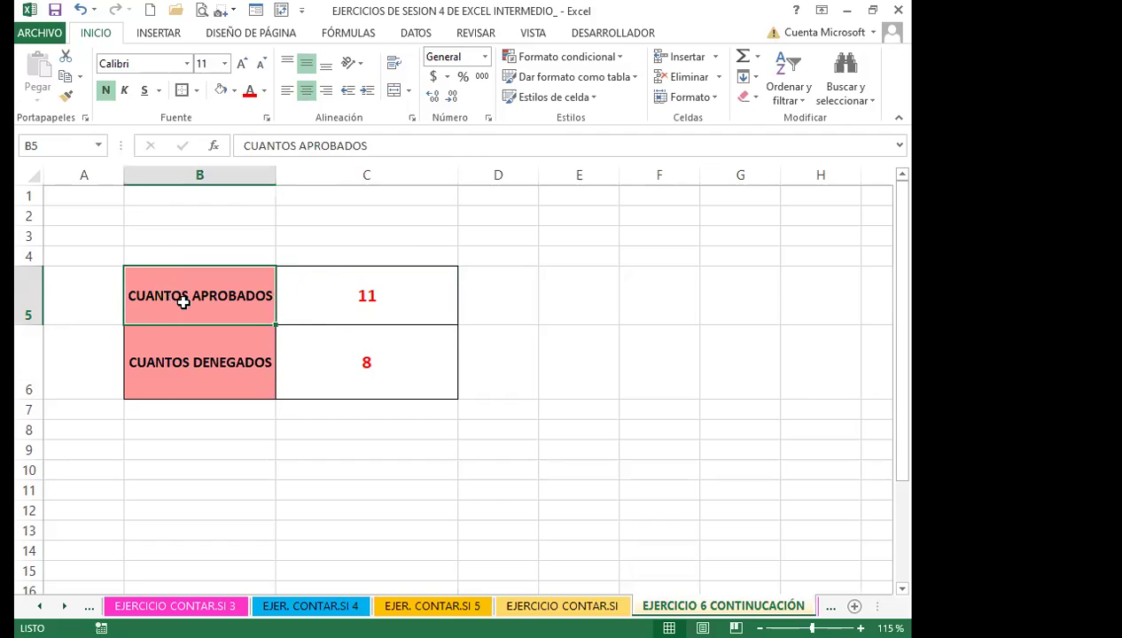
left_click(345, 299)
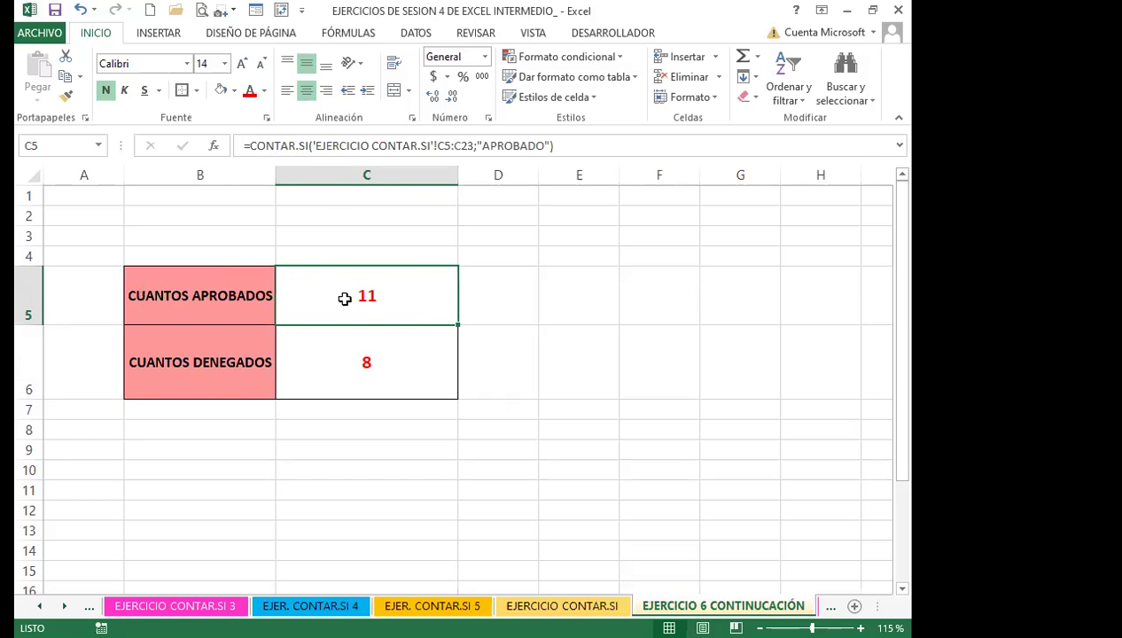
Step: Review the status list, both total tables and the criterion cells B34 and B35 on the EJERCICIO CONTAR.SI sheet, and return to the results sheet
left_click(536, 606)
scroll(350, 470, "down", 2)
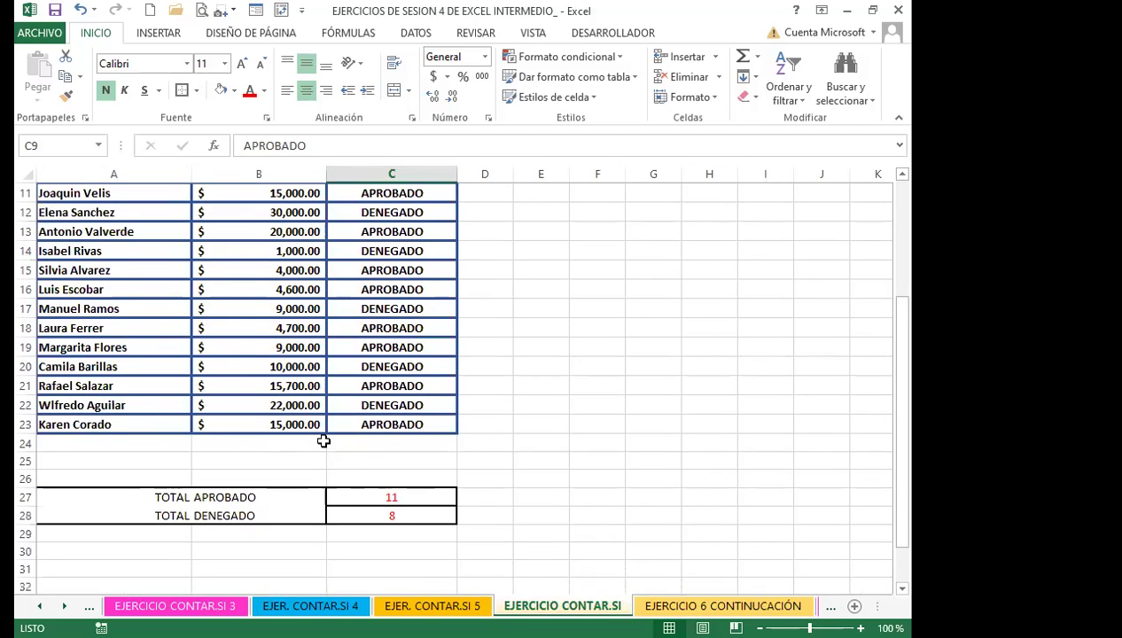
scroll(324, 441, "down", 3)
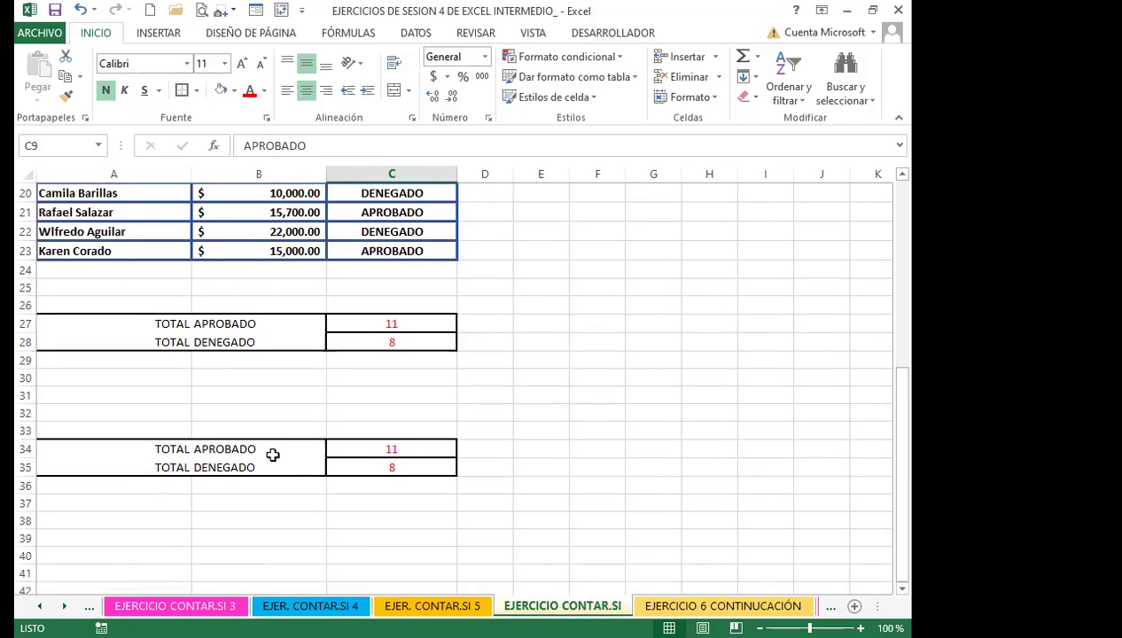
left_click(273, 454)
left_click(277, 468)
left_click(275, 451)
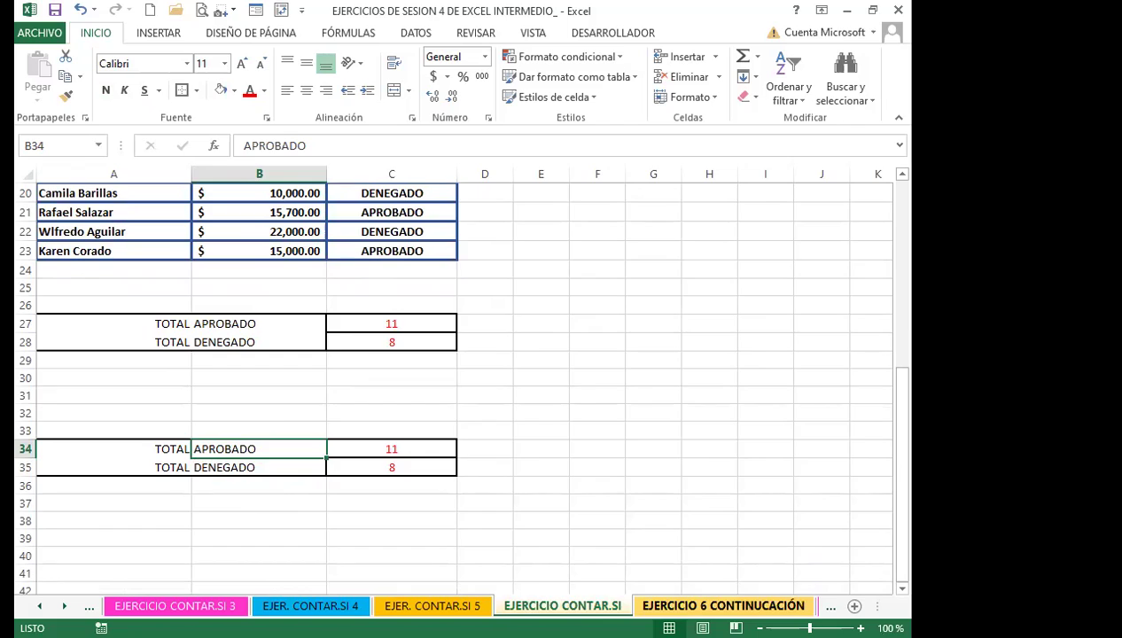
left_click(722, 605)
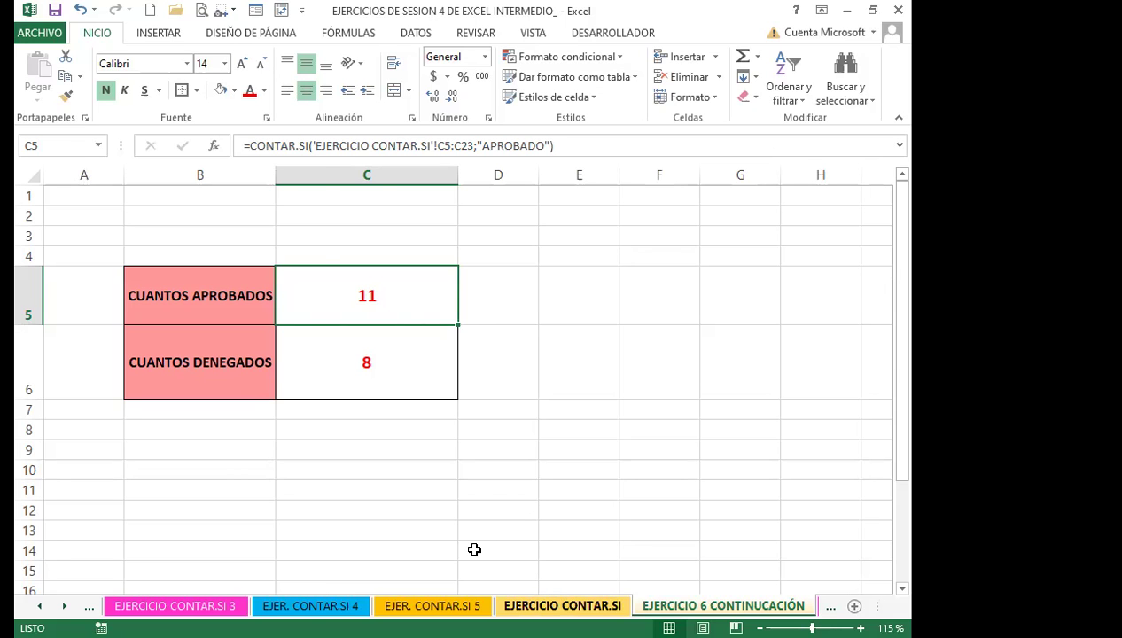
Step: Name the range C5:C23 on the EJERCICIO CONTAR.SI sheet ESTATUS
key("ctrl+Page_Up")
scroll(354, 302, "up", 6)
scroll(363, 314, "up", 1)
left_click_drag(388, 286, 381, 535)
left_click(54, 143)
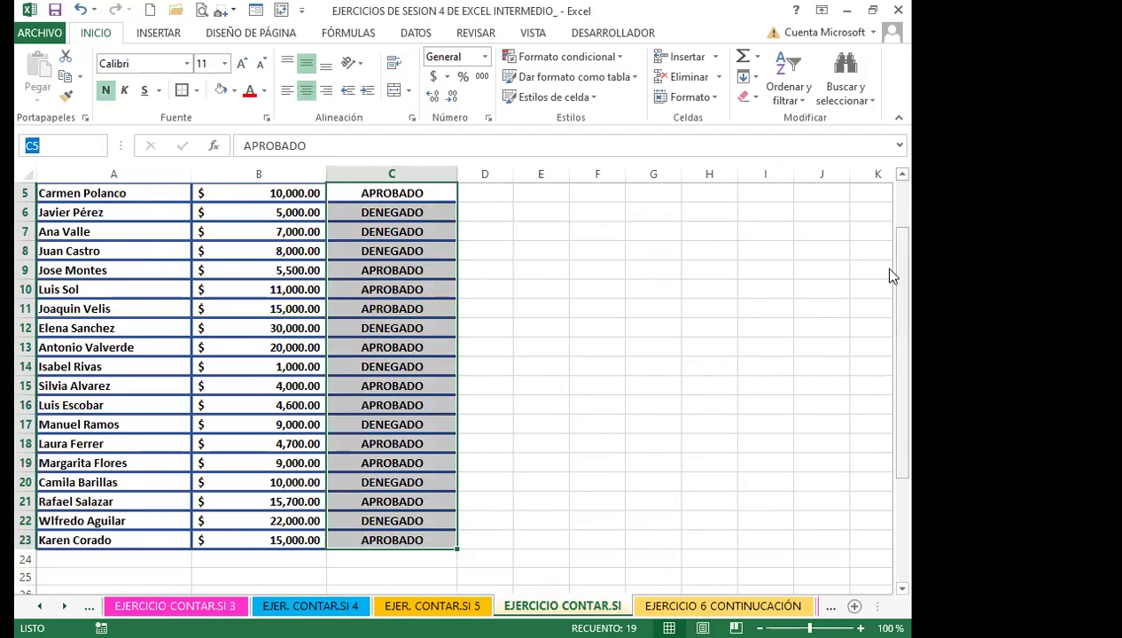
scroll(890, 268, "up", 1)
type("EST")
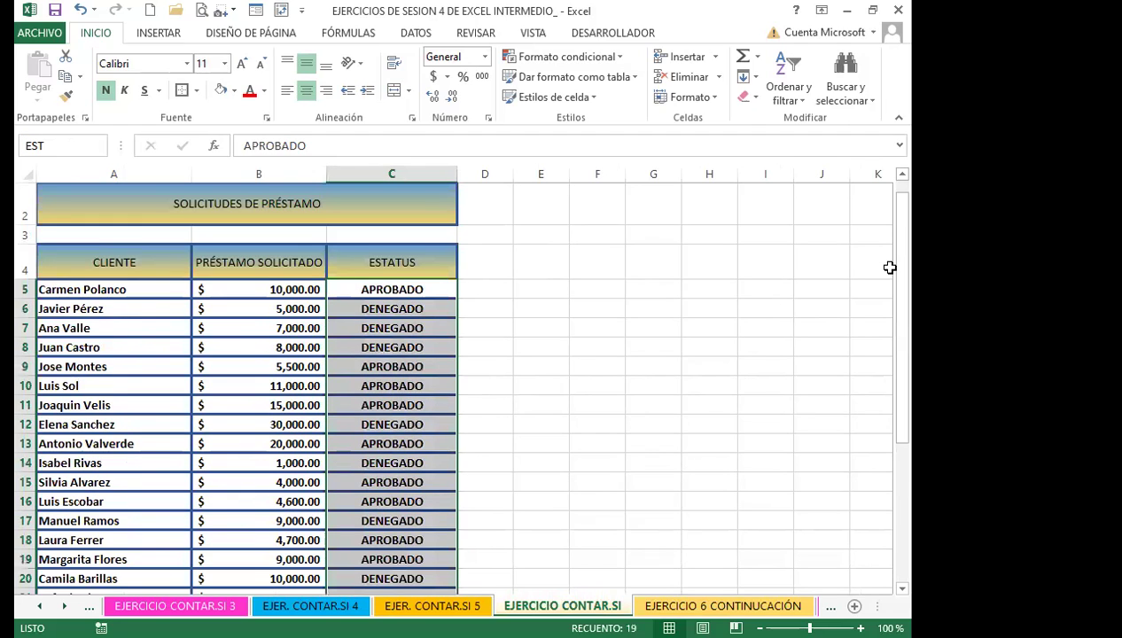
type("ATUS")
key("Return")
left_click(429, 289)
Step: Enter =CONTAR.SI(ESTATUS;B34) in D34, beside the second TOTAL APROBADO row, to count approved requests using the named range
scroll(461, 301, "down", 2)
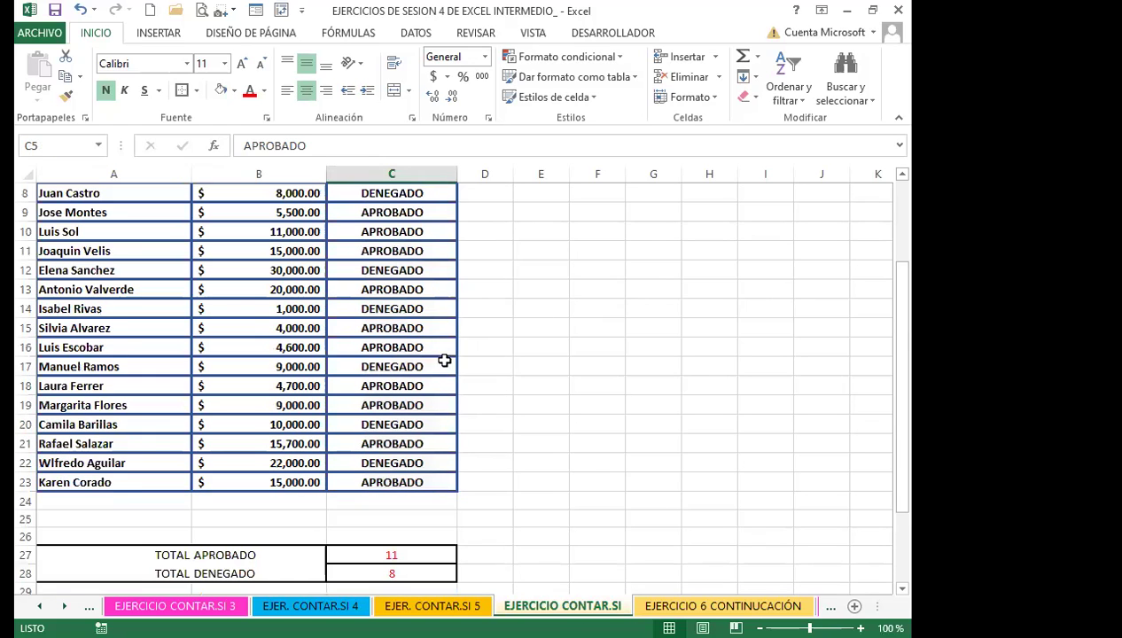
scroll(458, 420, "down", 3)
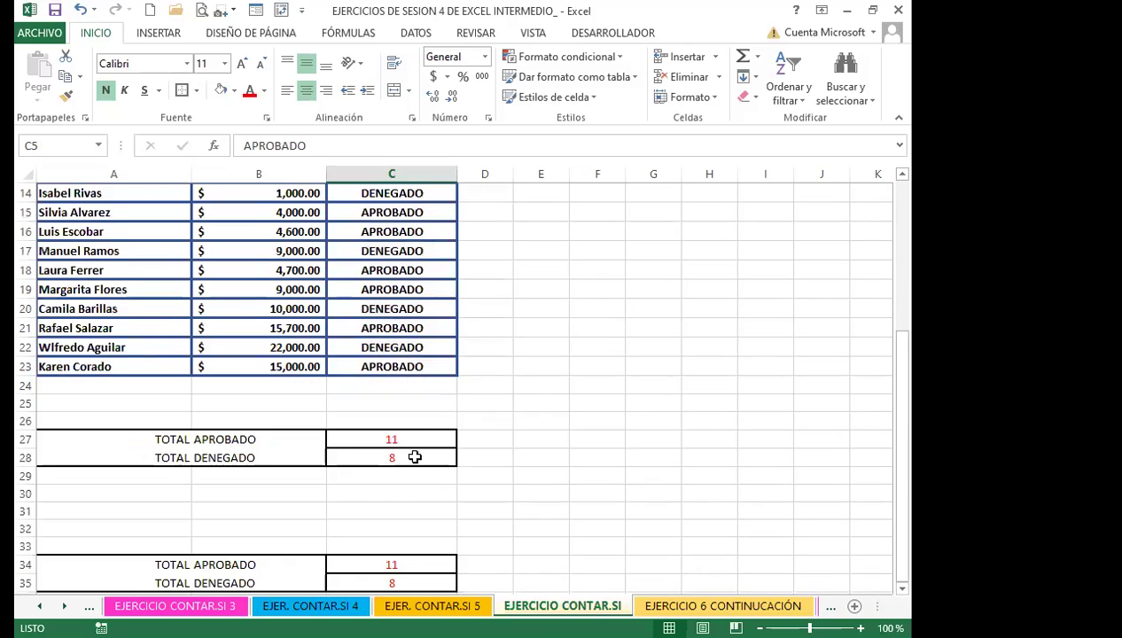
left_click(490, 504)
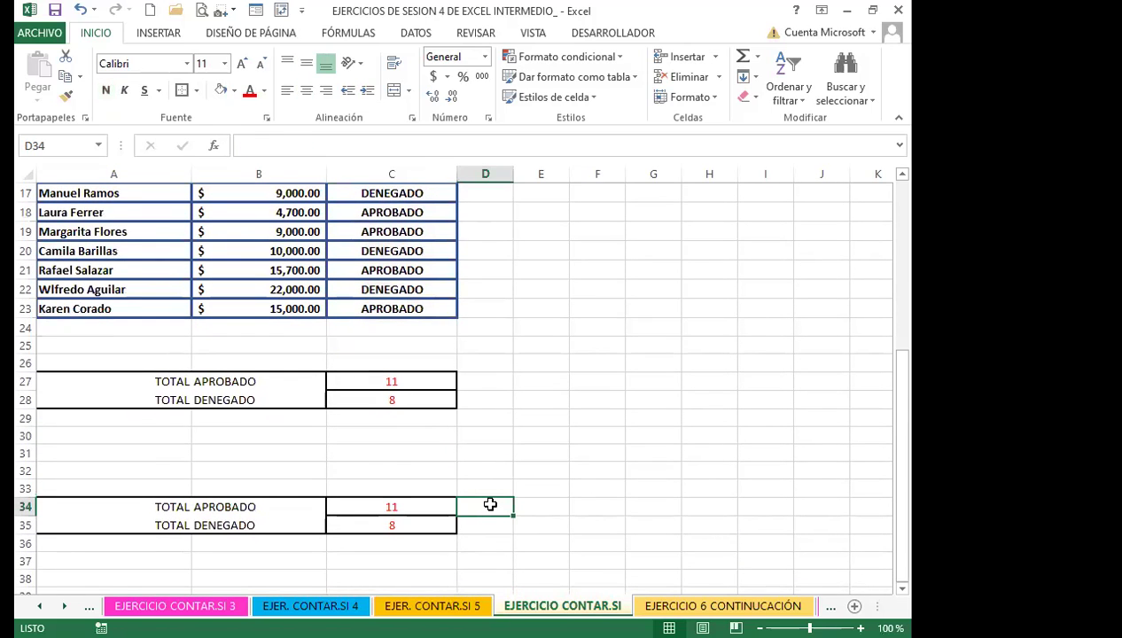
type("=")
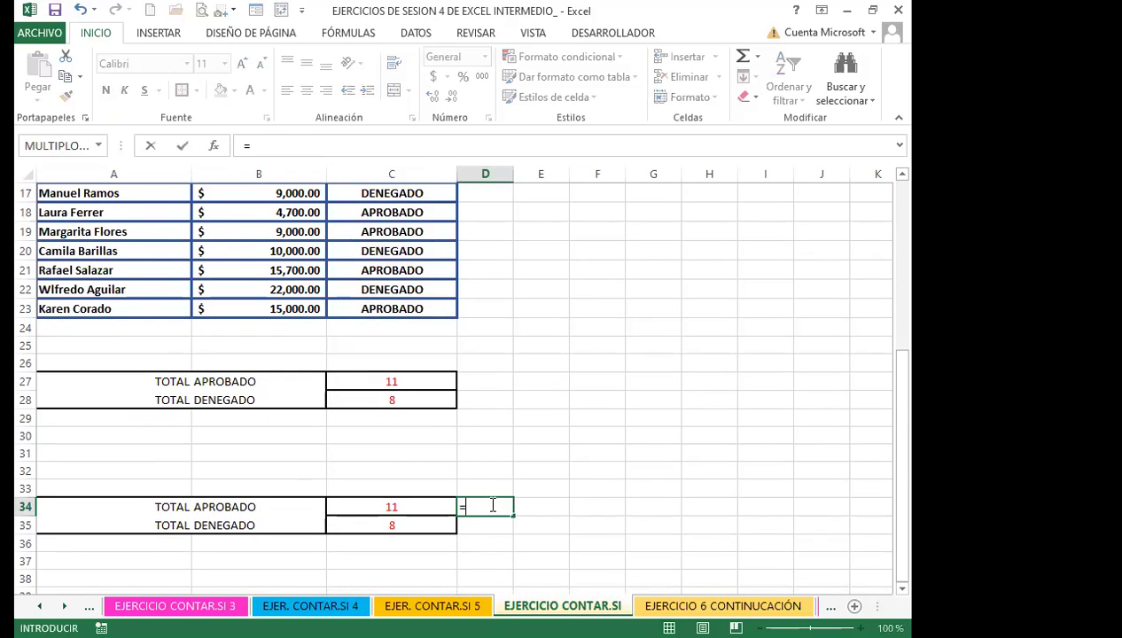
type("CONT")
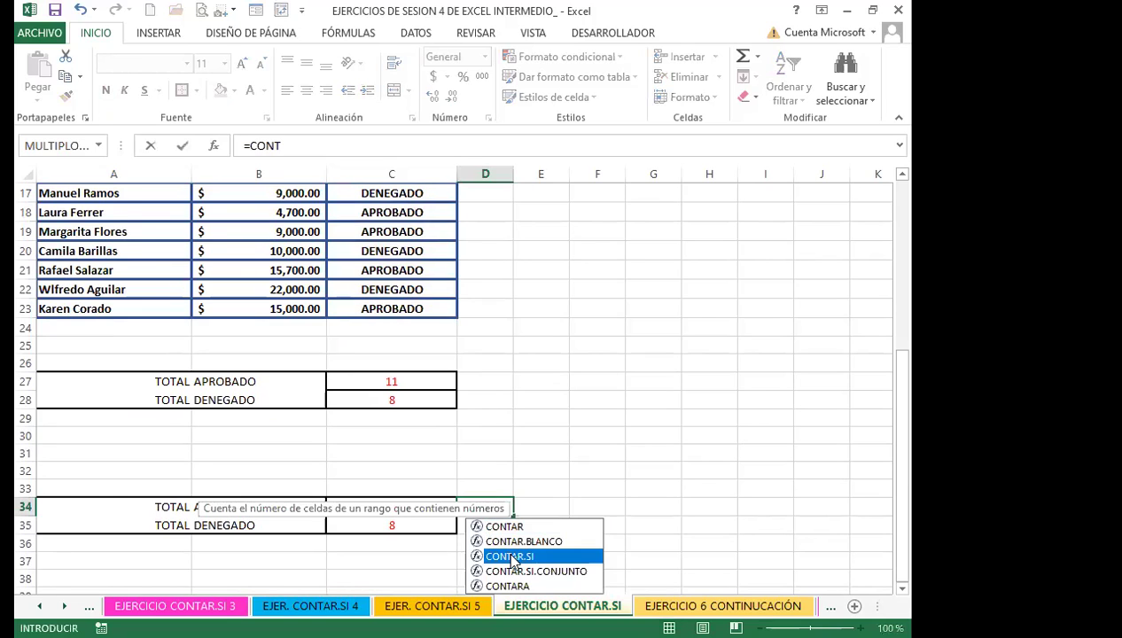
double_click(504, 556)
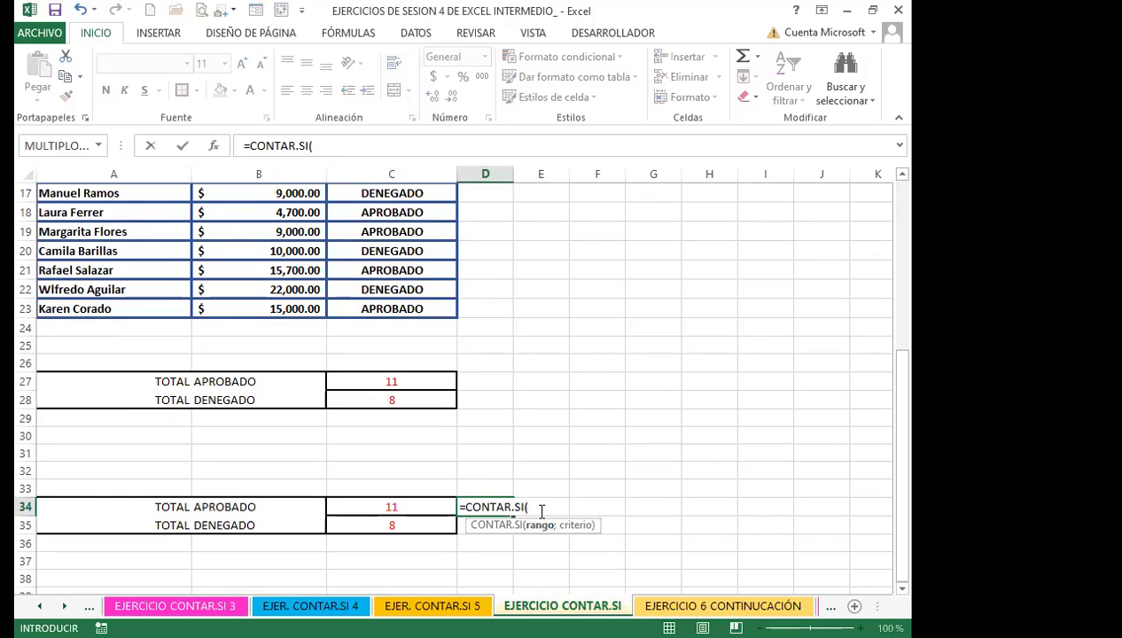
type("ES")
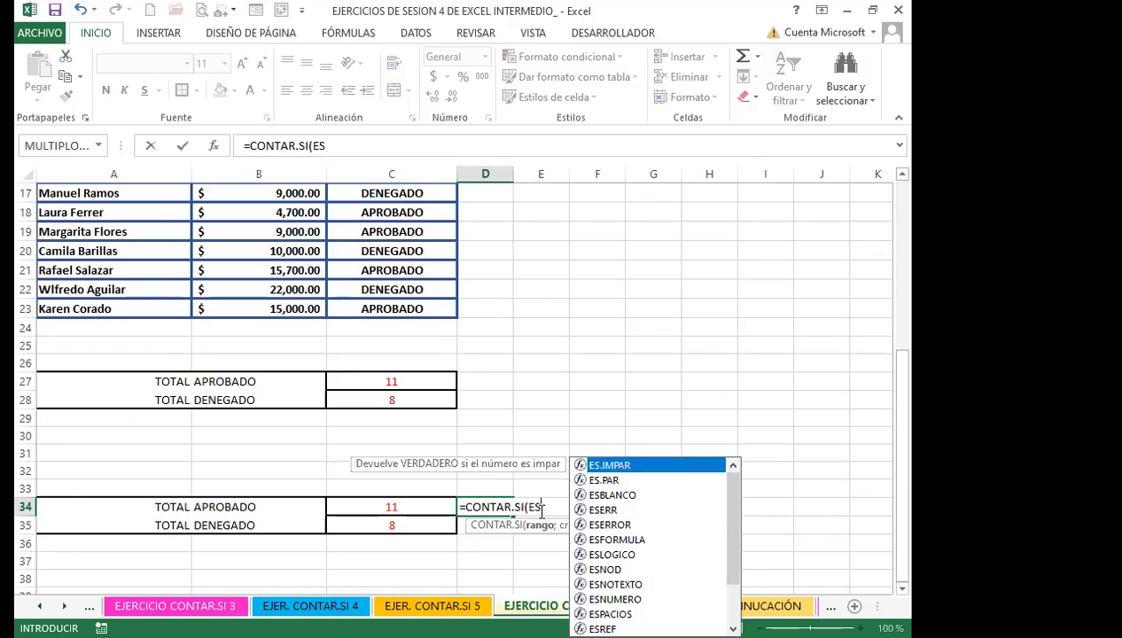
type("TA")
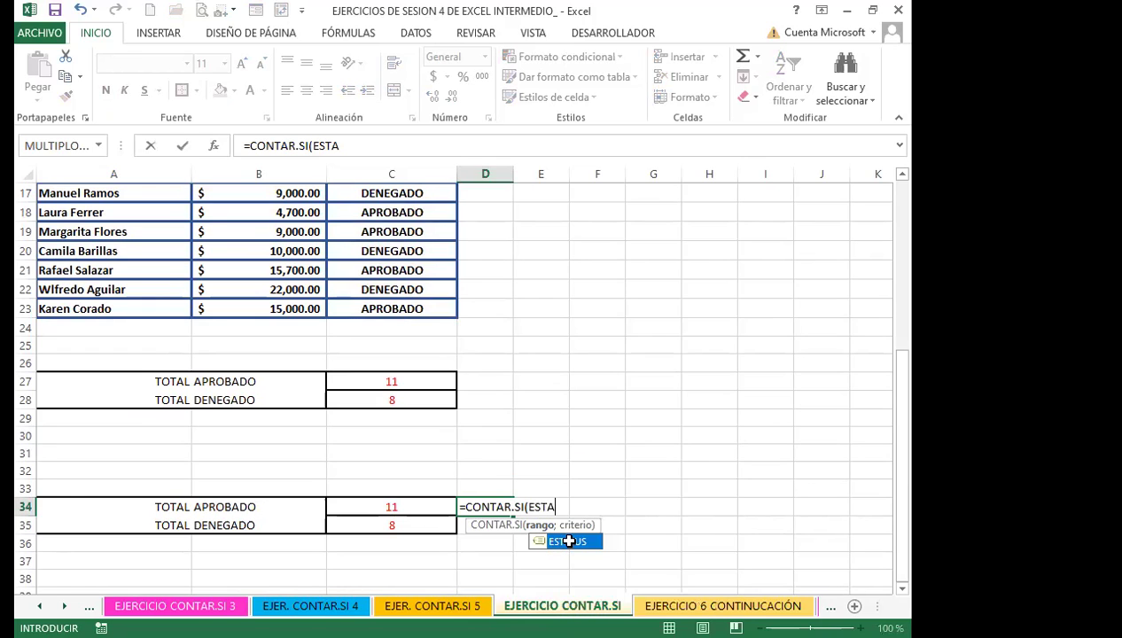
double_click(567, 542)
scroll(553, 415, "up", 2)
scroll(553, 415, "up", 4)
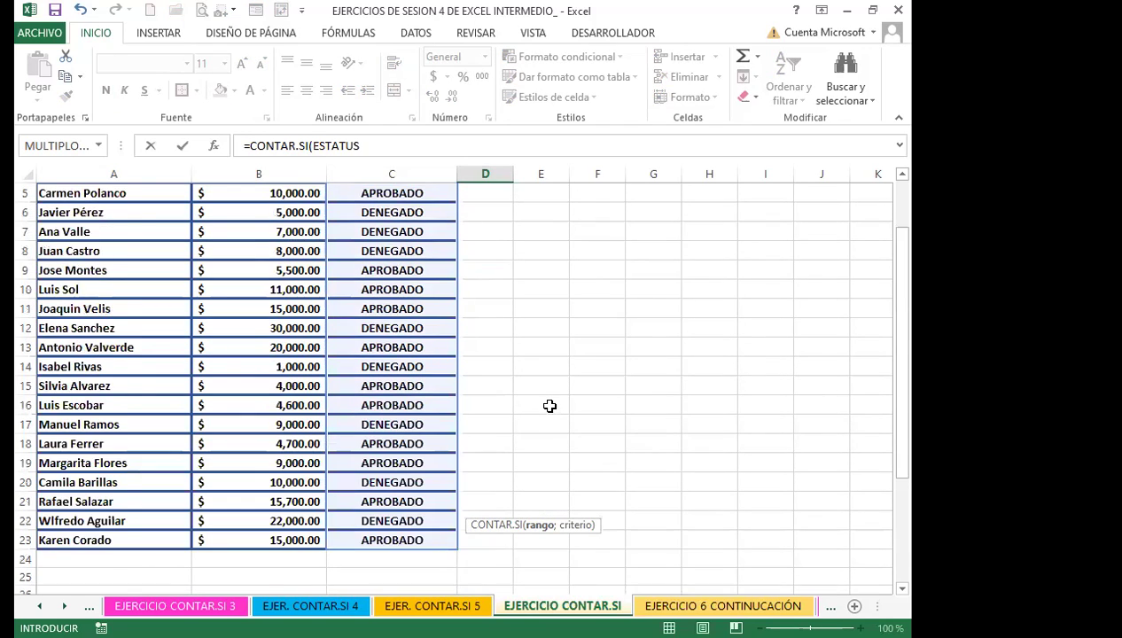
scroll(548, 403, "down", 5)
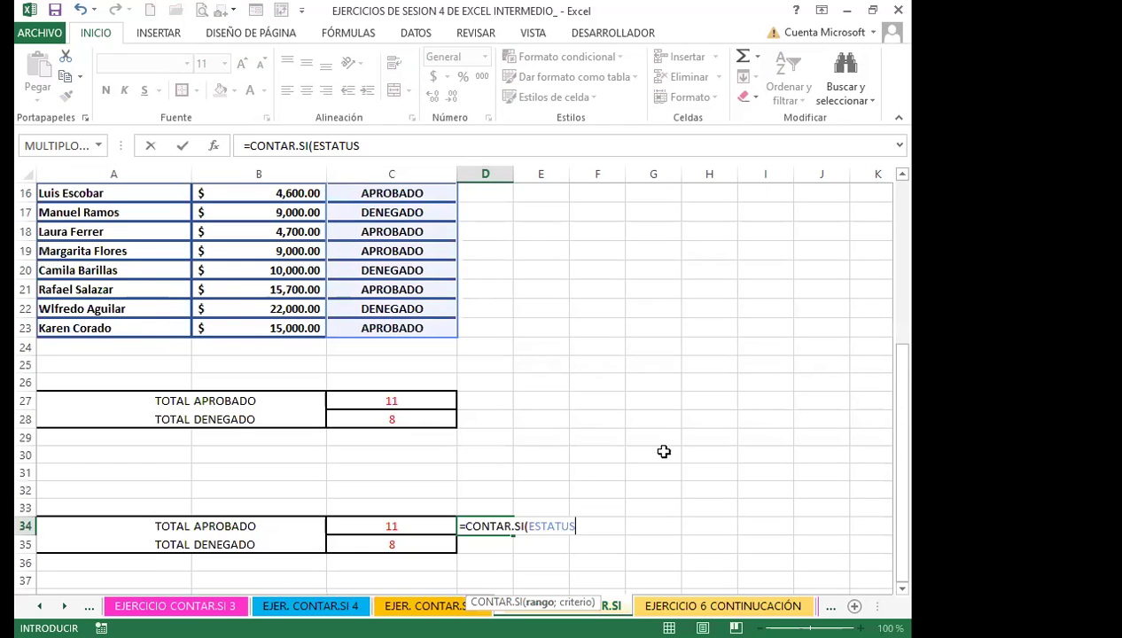
type(";")
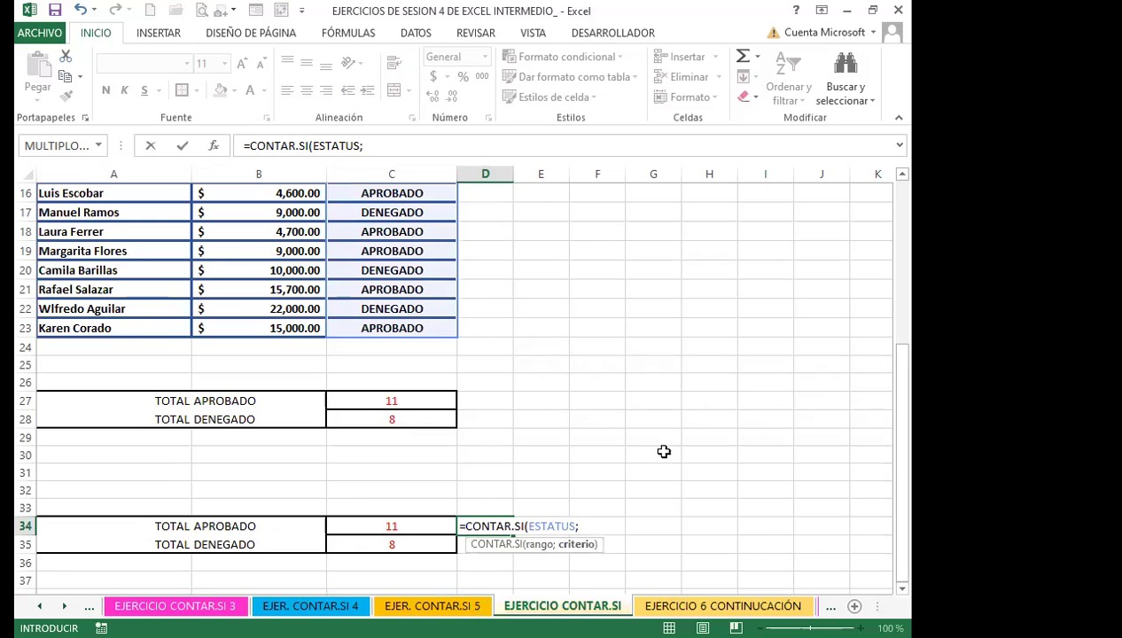
left_click(296, 527)
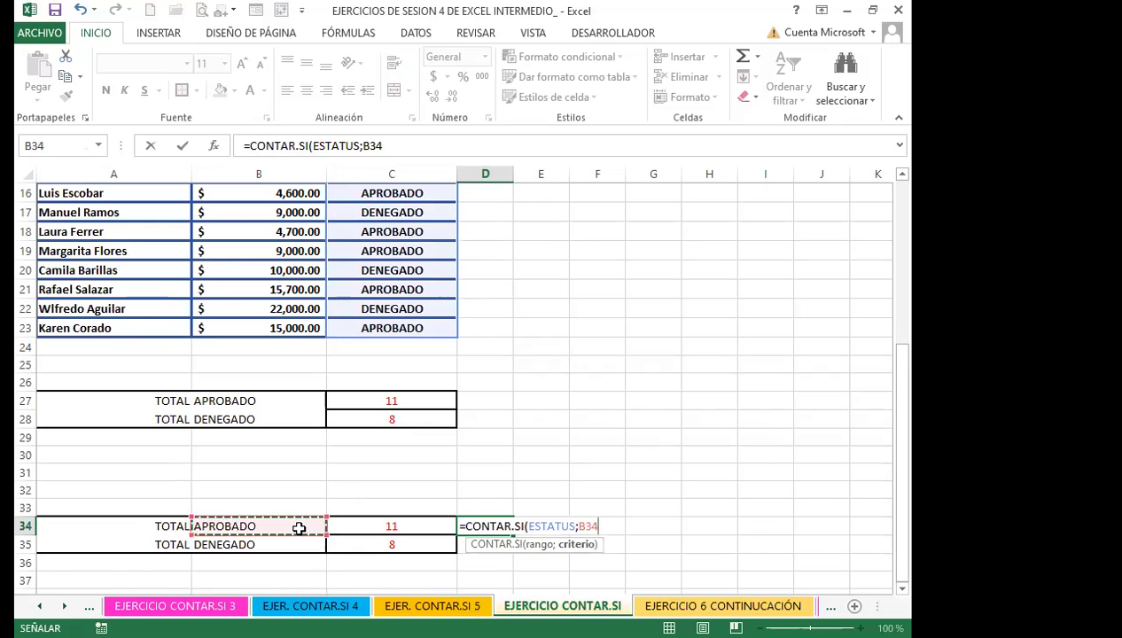
key("Return")
Step: Fill the D34 formula down to D35 to count the denied requests
left_click(474, 530)
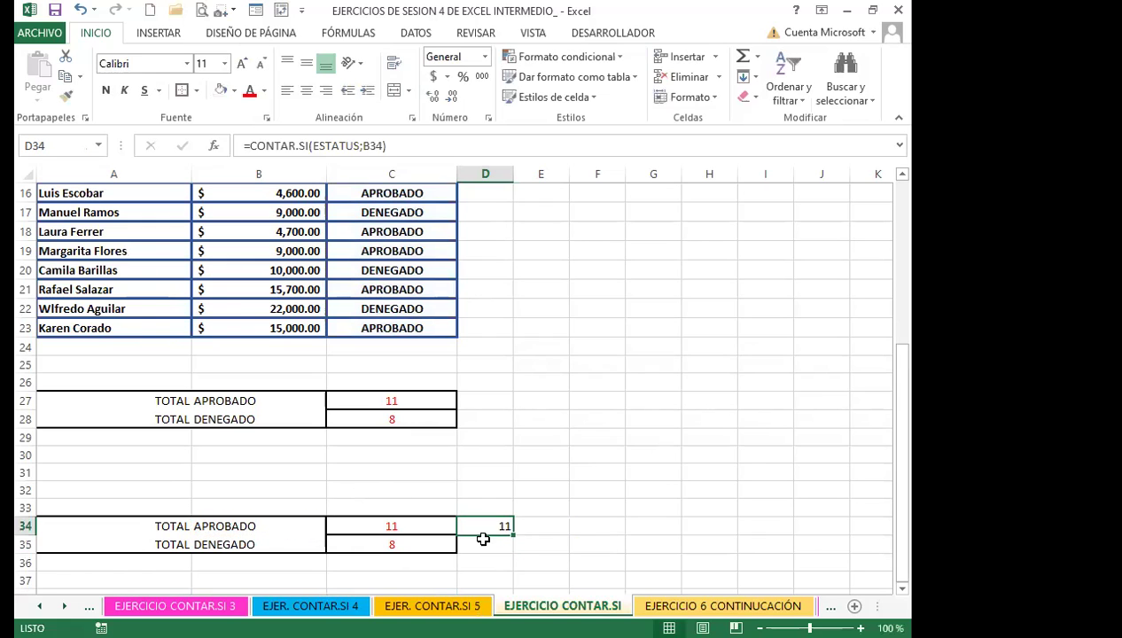
left_click_drag(513, 535, 513, 551)
left_click(552, 510)
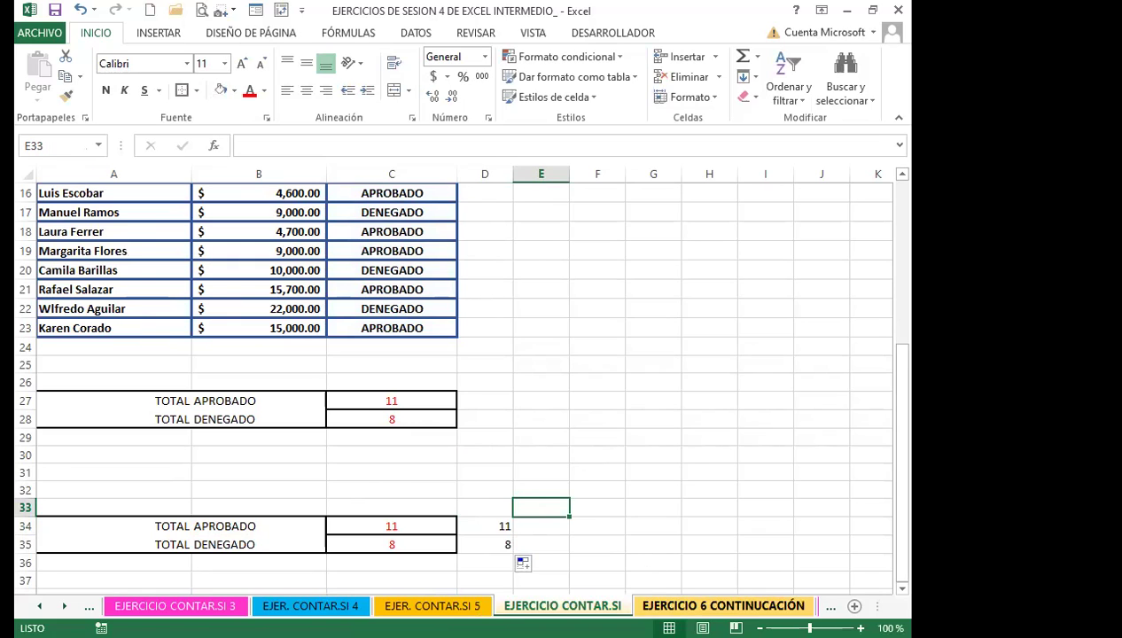
Step: On the EJERCICIO 6 CONTINUCACIÓN sheet, copy the formatting of C5 to D5:D6 and widen column D
left_click(652, 604)
left_click(488, 302)
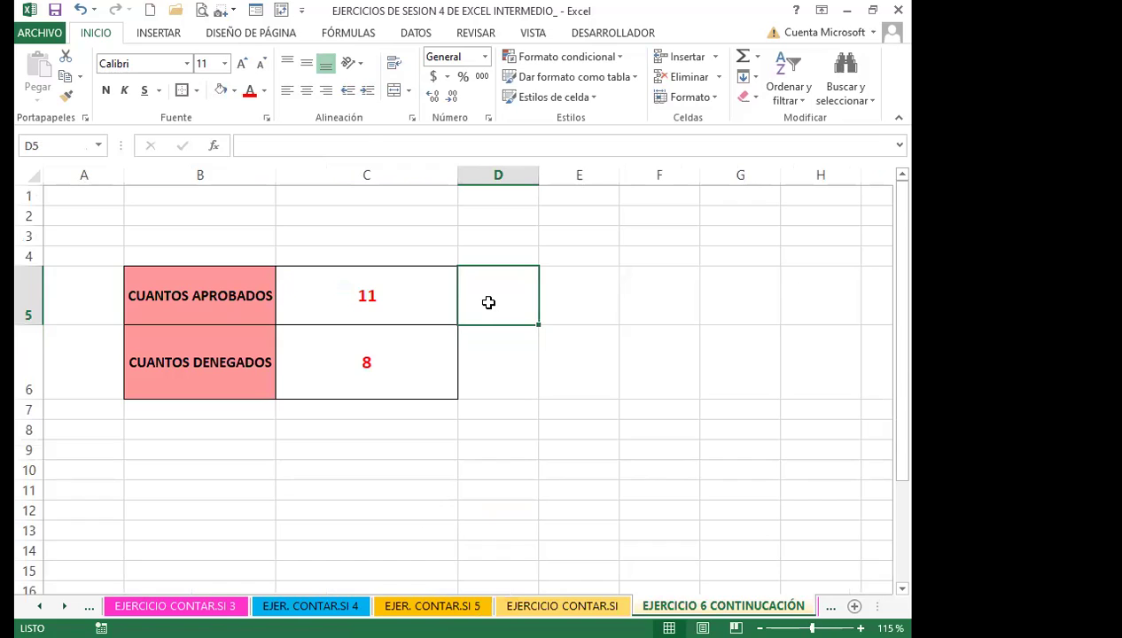
left_click(391, 314)
left_click(65, 95)
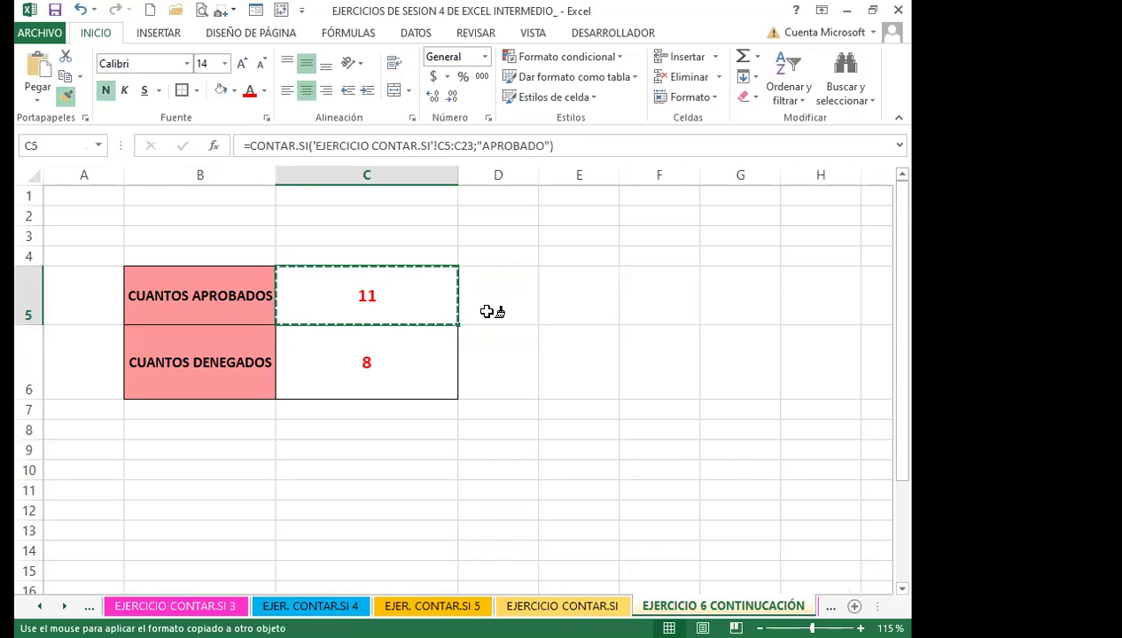
left_click_drag(487, 311, 497, 373)
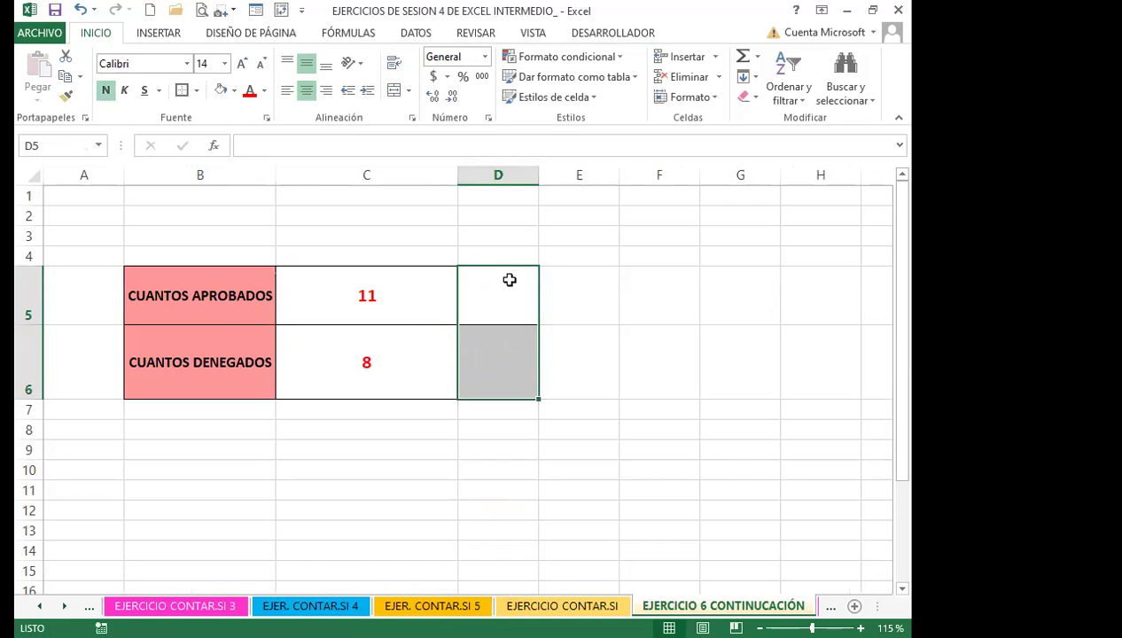
Step: Enter =CONTAR.SI(ESTATUS;"APROBADO") in D5 of the EJERCICIO 6 CONTINUCACIÓN sheet to count the approved requests with the named range
left_click(537, 297)
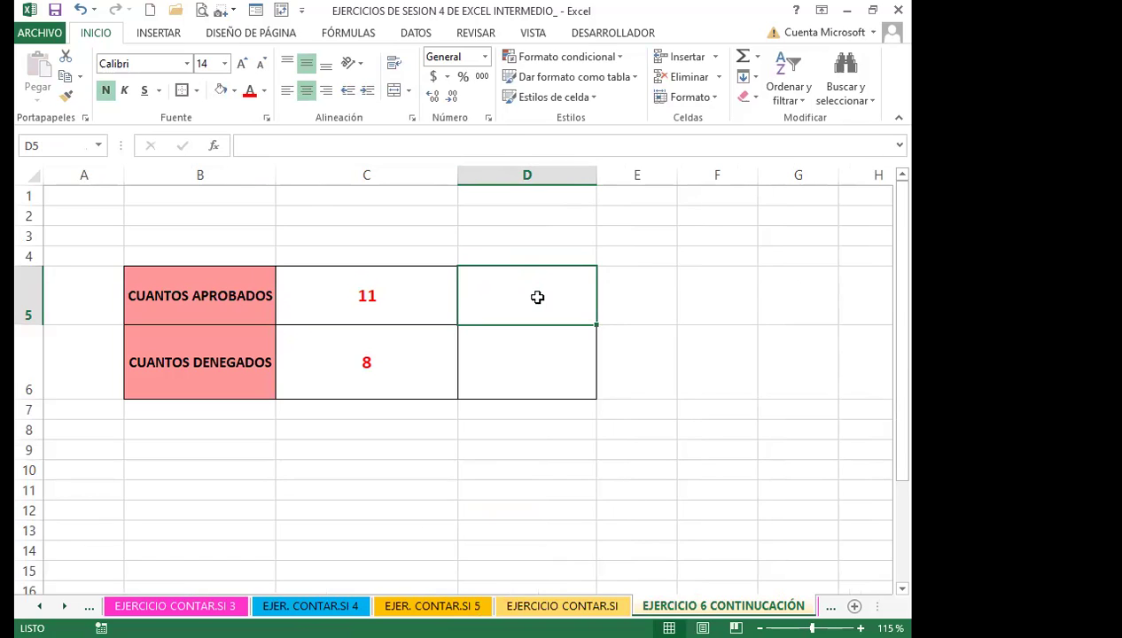
type("=")
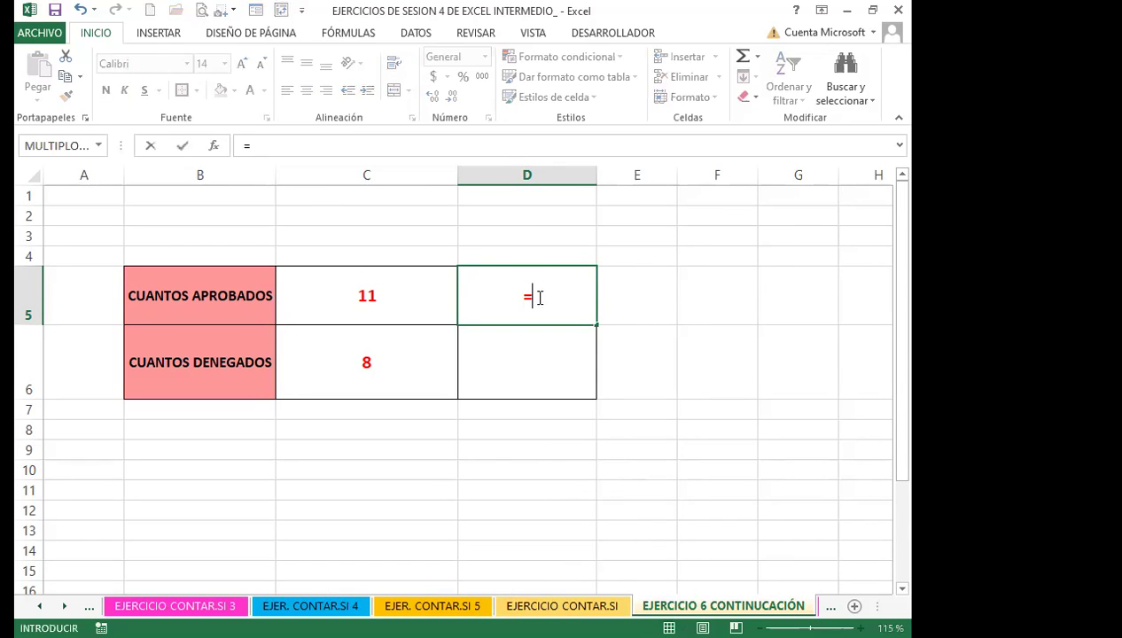
type("CON")
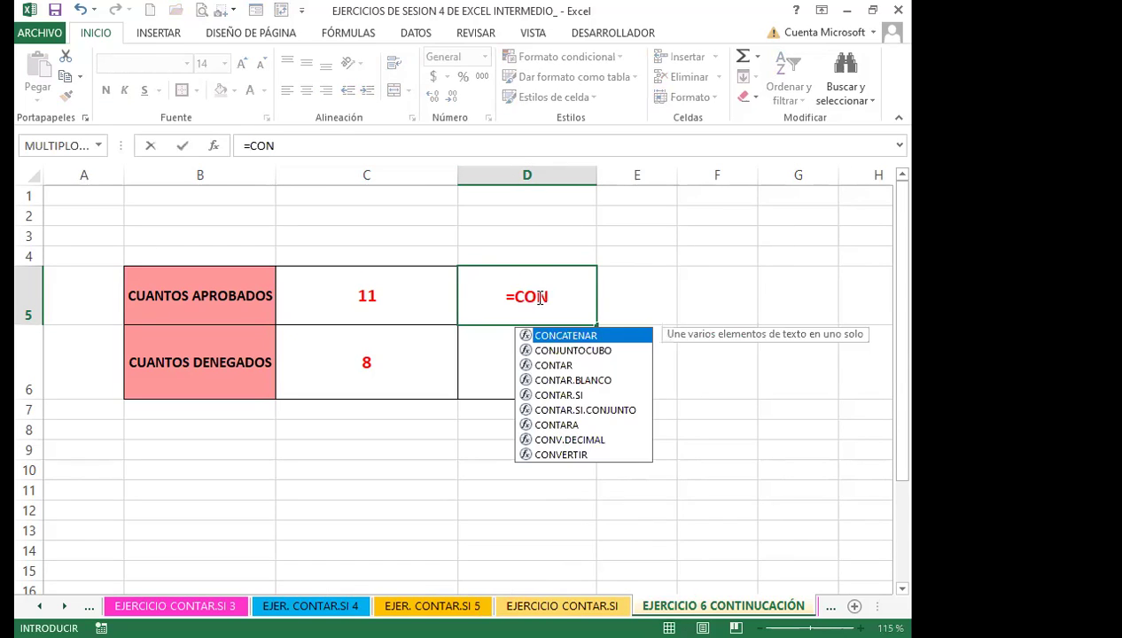
key("Tab")
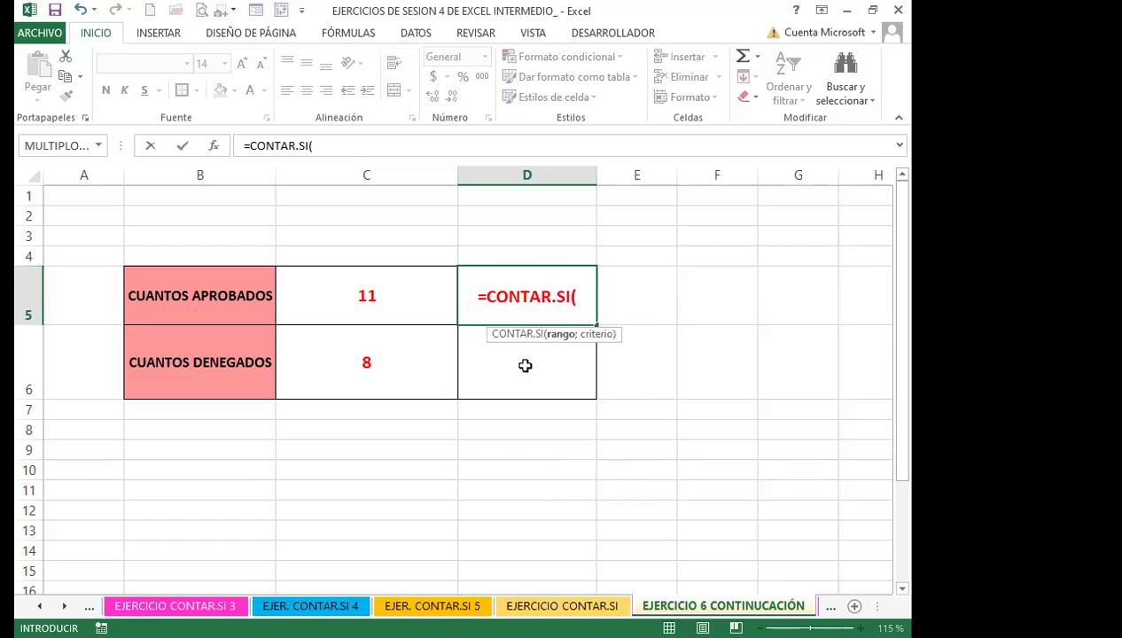
type("ES")
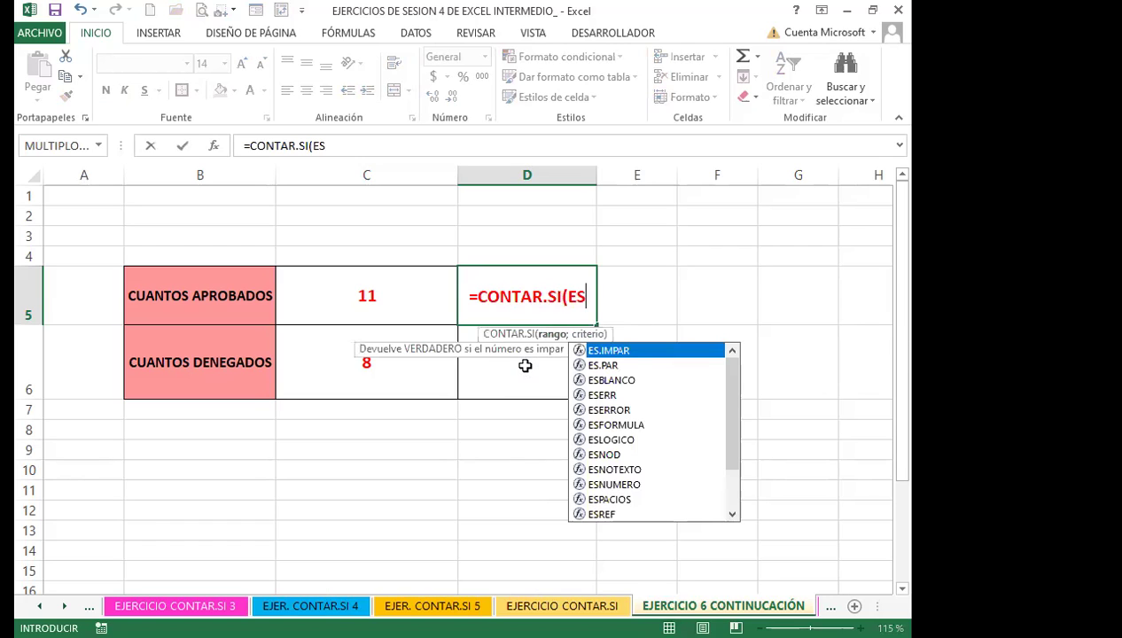
type("TA")
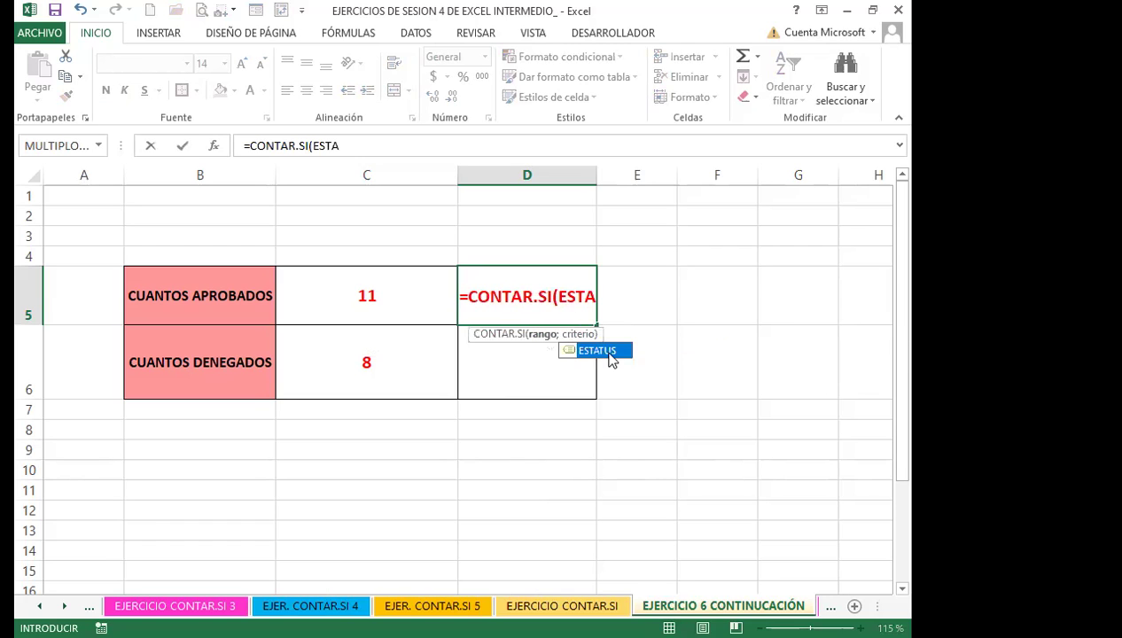
double_click(613, 351)
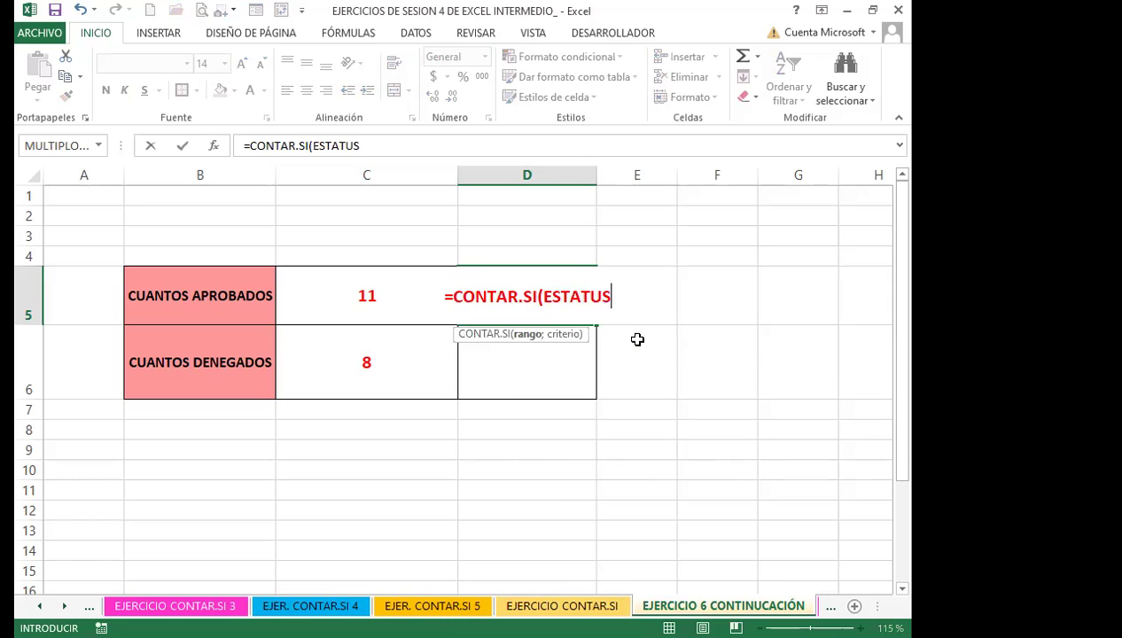
type(";")
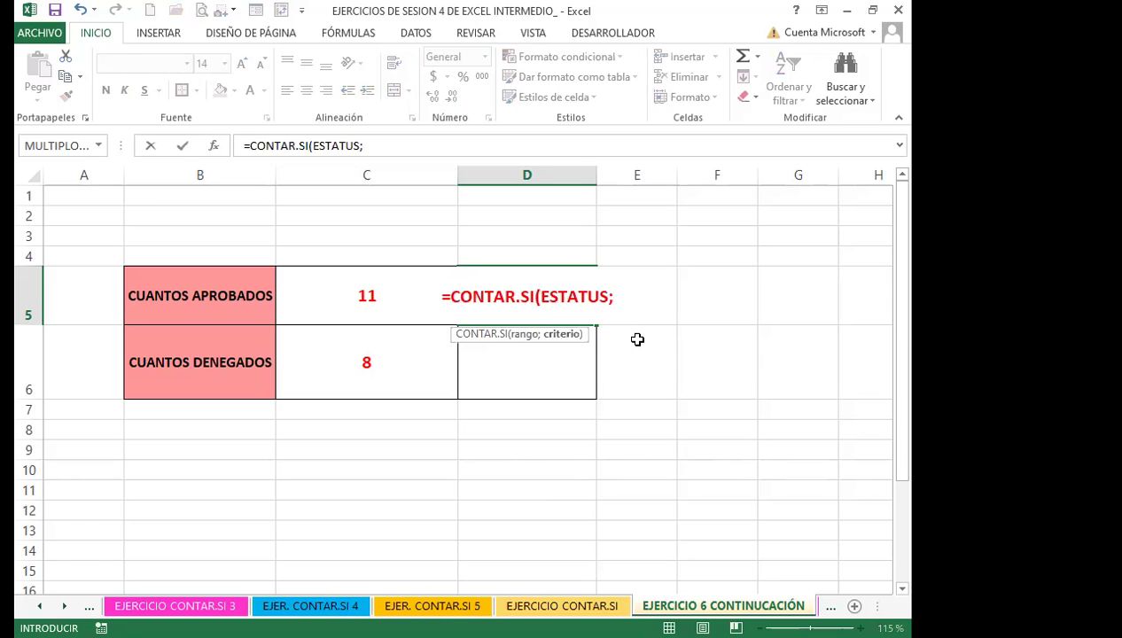
type("\"")
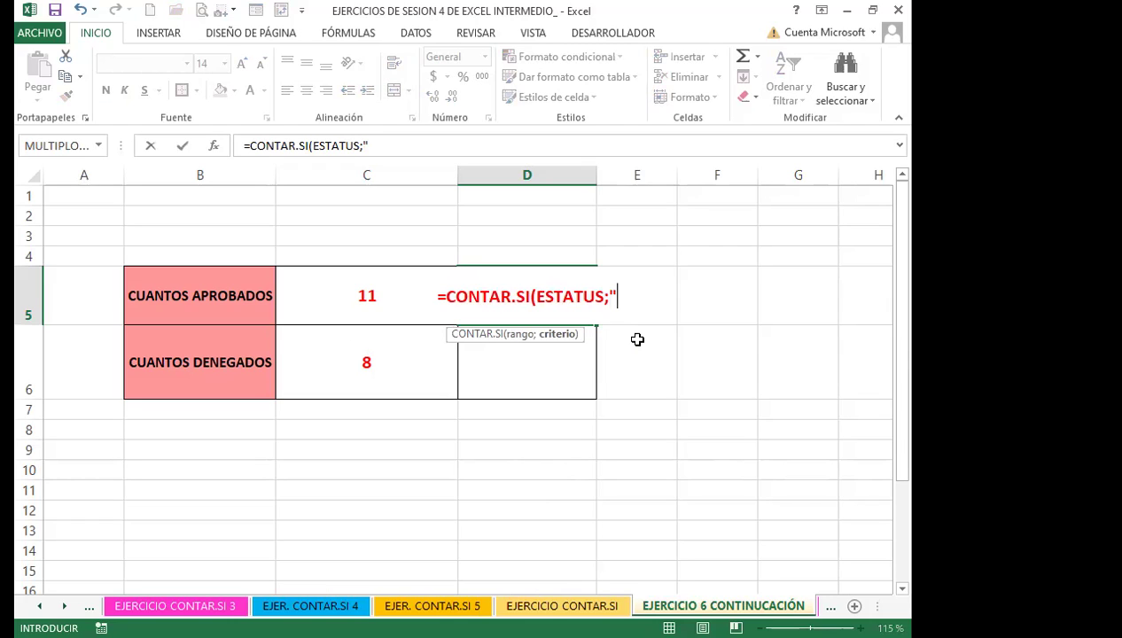
type("APROBADO")
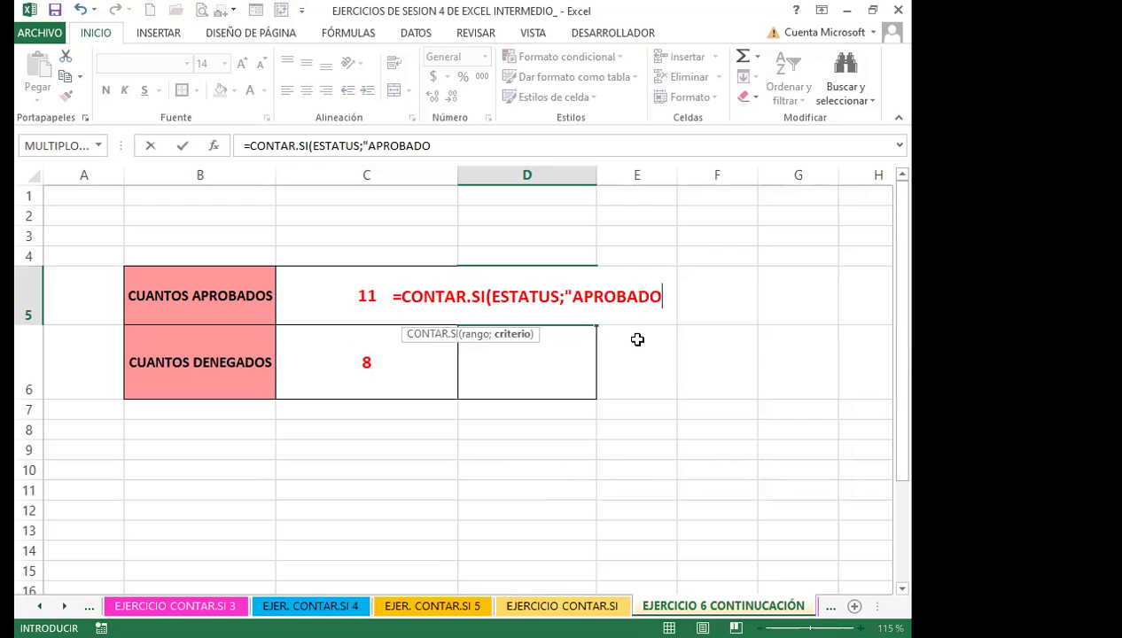
type("2=")
key("Return")
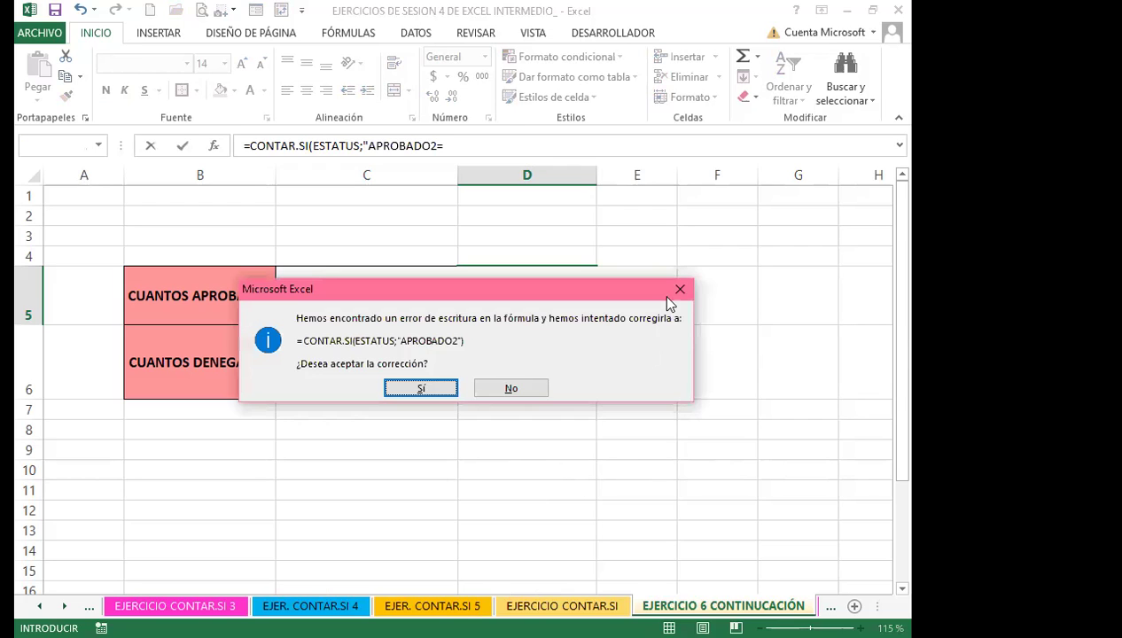
key("n")
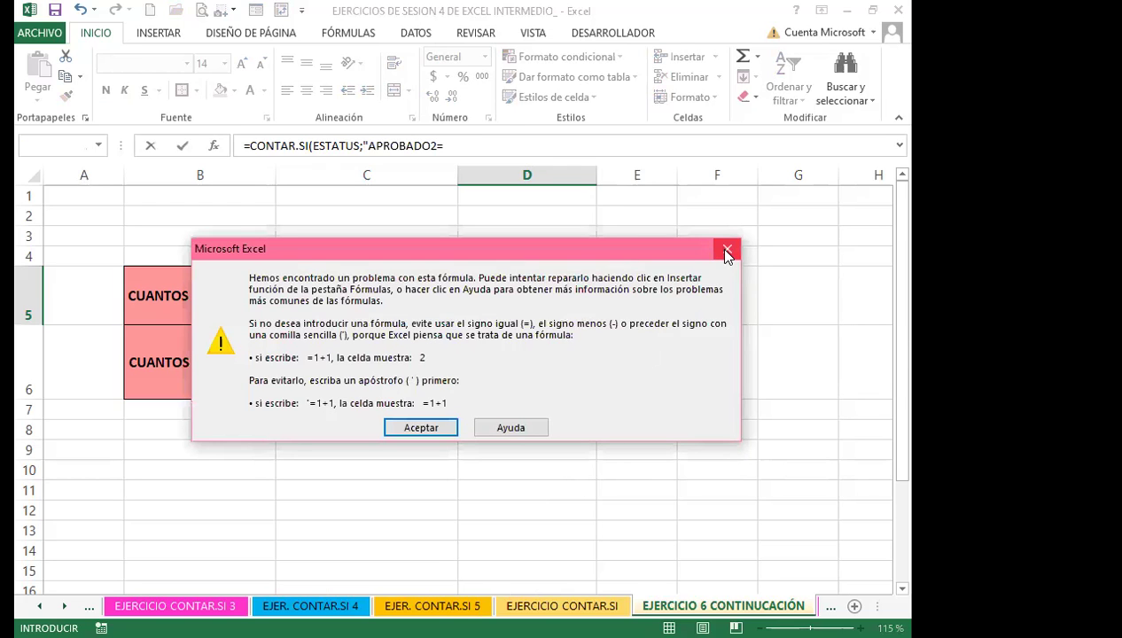
key("Return")
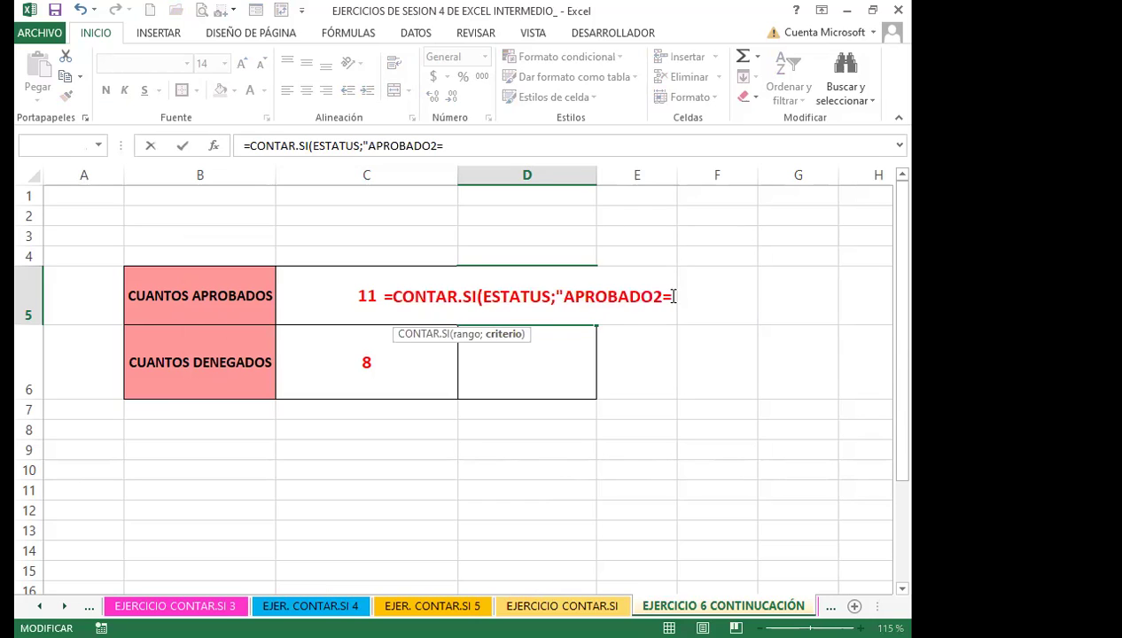
key("BackSpace")
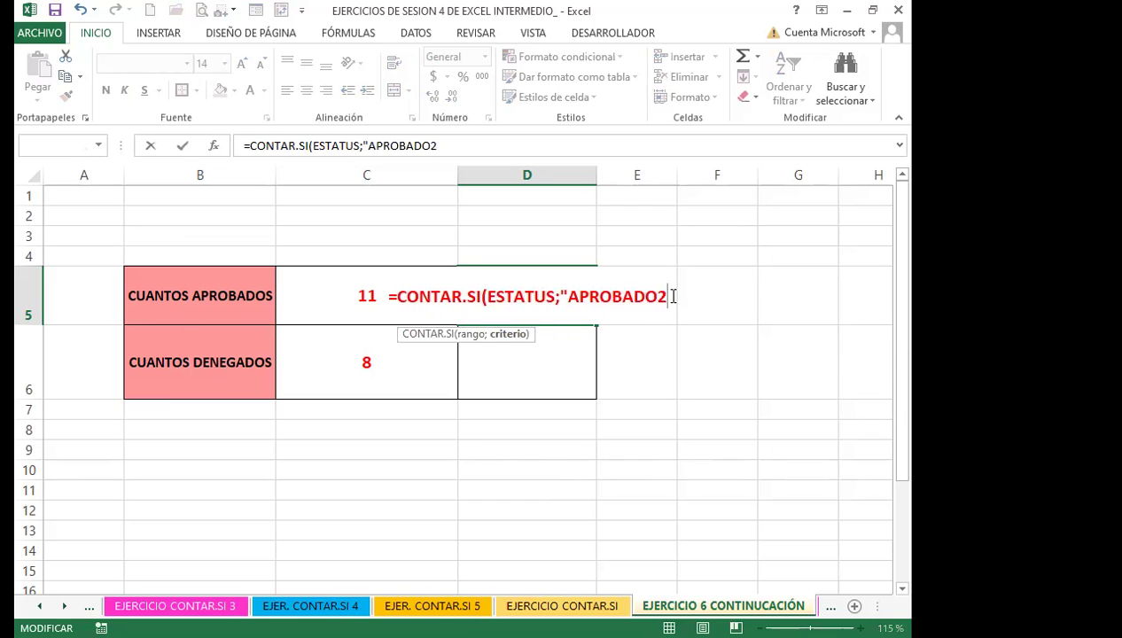
key("BackSpace")
type("\")")
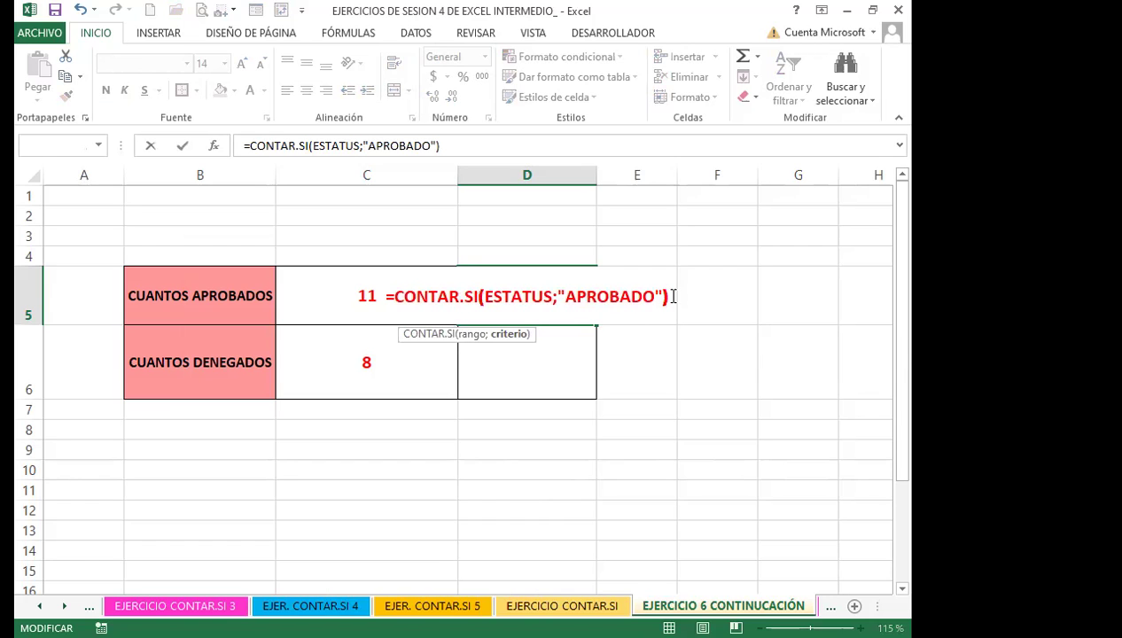
key("Return")
left_click(584, 309)
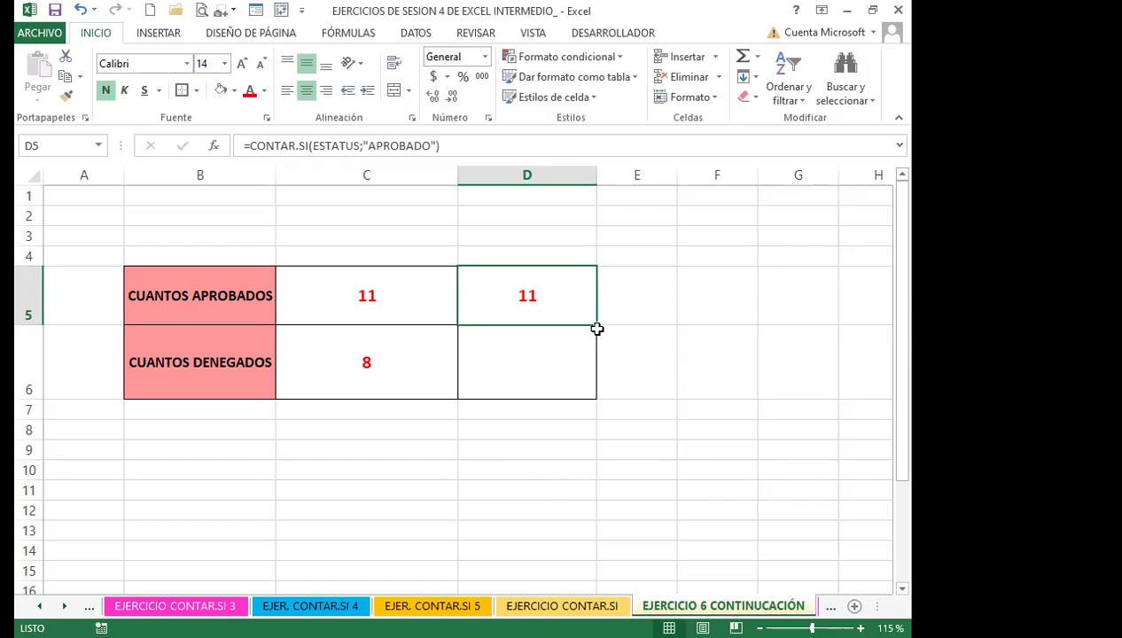
left_click_drag(596, 326, 591, 377)
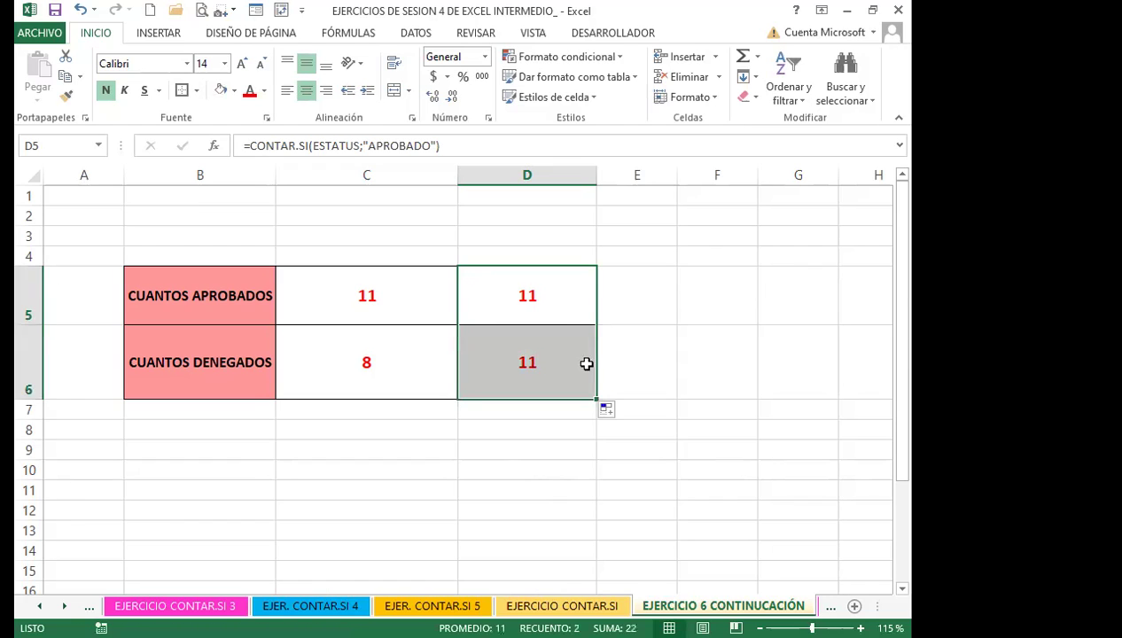
left_click(538, 364)
left_click(567, 301)
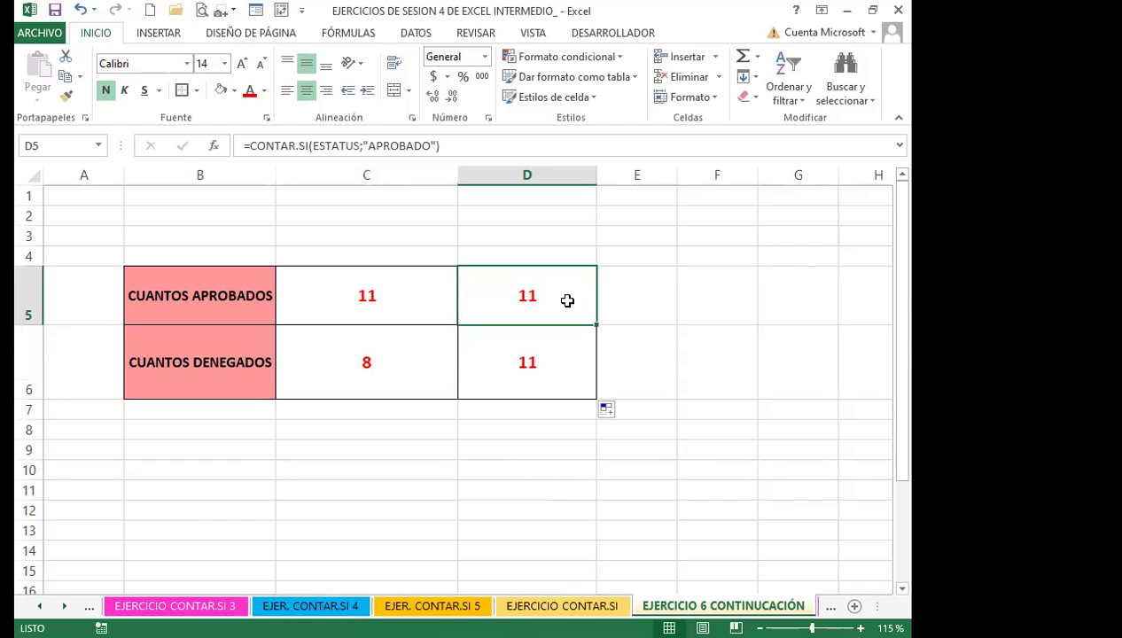
left_click(544, 367)
key("Delete")
Step: Fill the CUANTOS APROBADOS formula in D5 down to D6
left_click(540, 303)
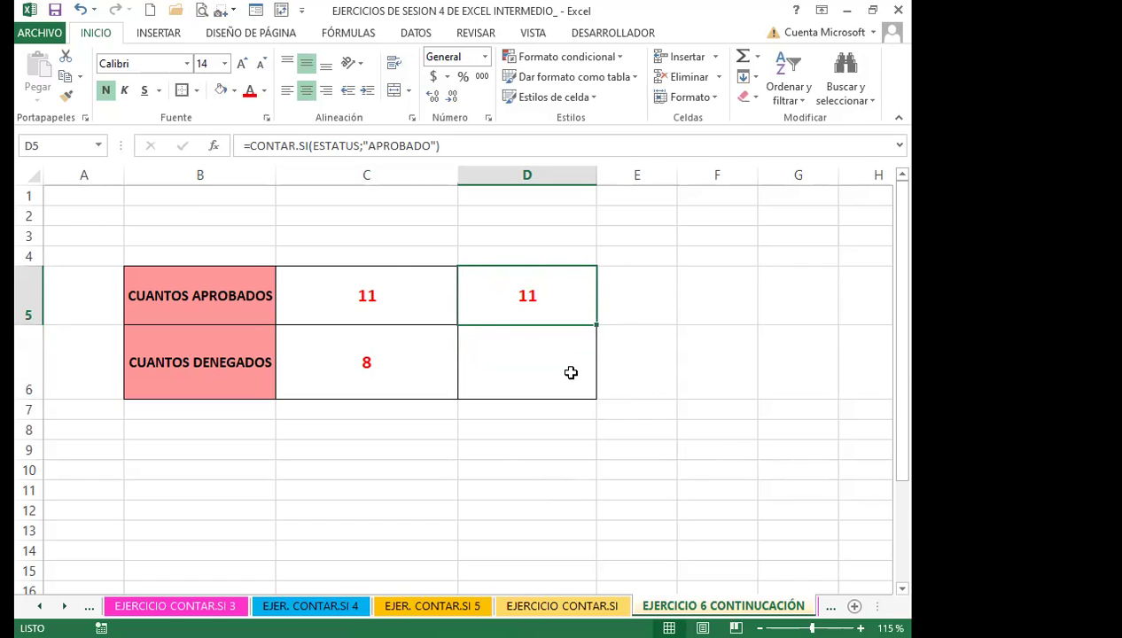
left_click_drag(597, 325, 596, 390)
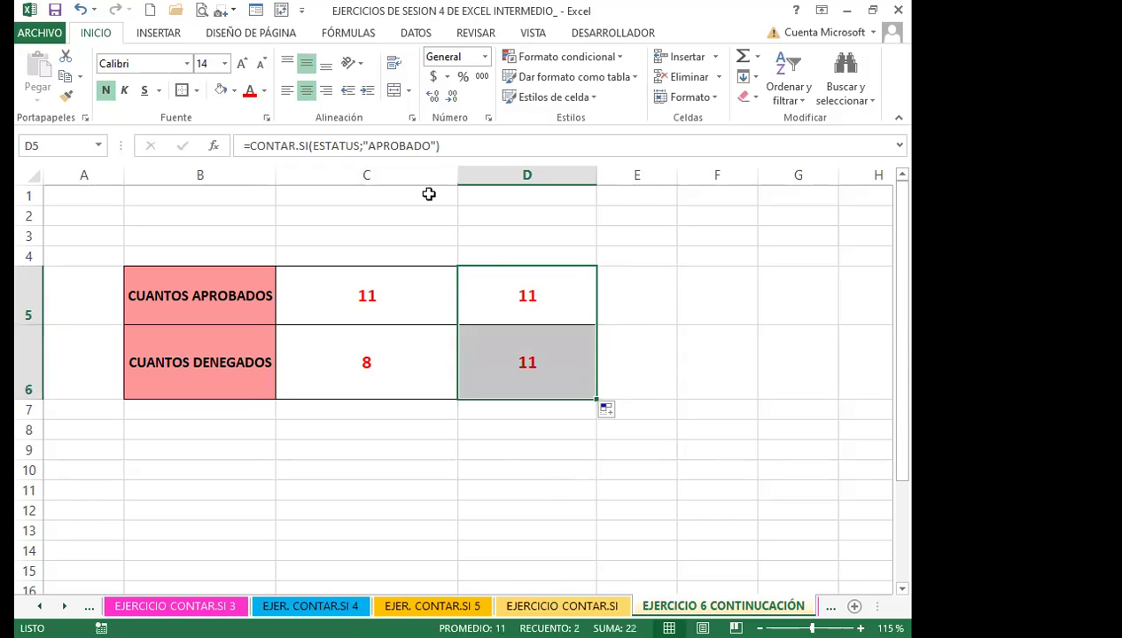
Step: Try changing the criterion of the D5 formula to "DENEGADO" and undo the edit
left_click(432, 147)
key("BackSpace")
key("BackSpace")
key("BackSpace")
key("BackSpace")
key("BackSpace")
key("BackSpace")
key("BackSpace")
key("BackSpace")
type("DENEGADO")
key("Return")
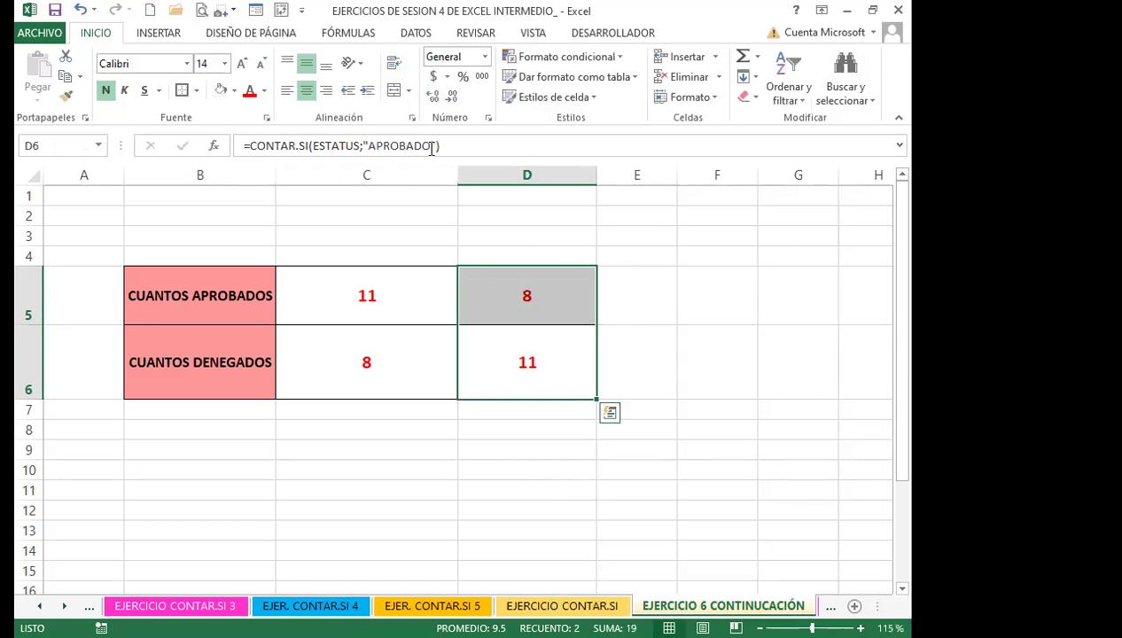
key("ctrl+z")
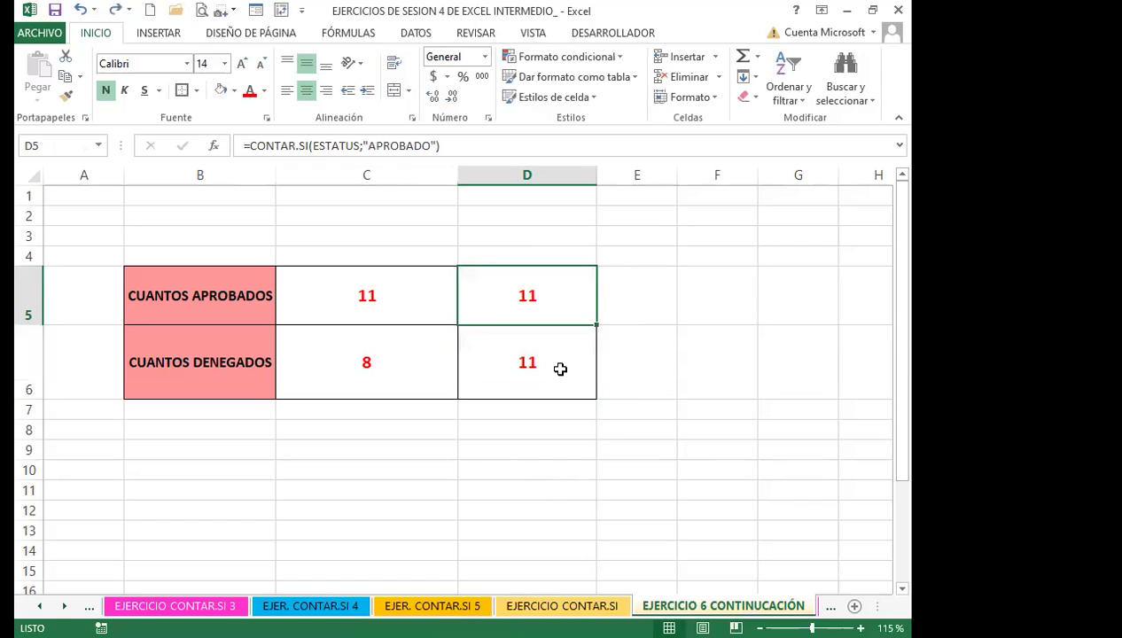
Step: Change the criterion in D6 to "DENEGADO" so the formula reads =CONTAR.SI(ESTATUS;"DENEGADO")
left_click(557, 361)
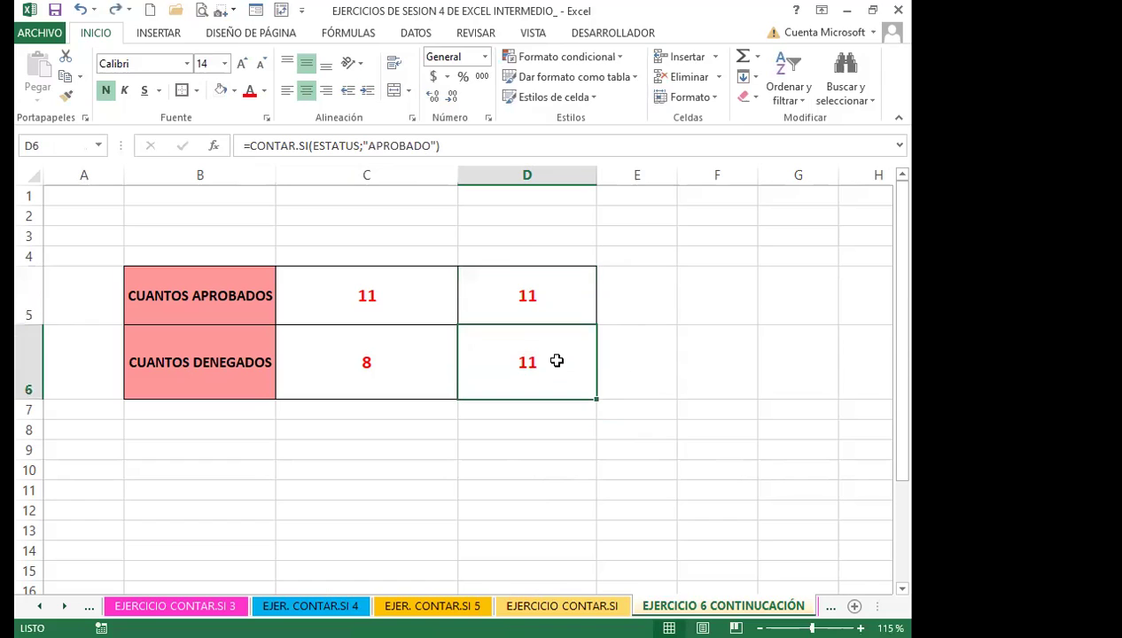
left_click(432, 147)
key("BackSpace")
key("BackSpace")
key("BackSpace")
key("BackSpace")
key("BackSpace")
key("BackSpace")
key("BackSpace")
key("BackSpace")
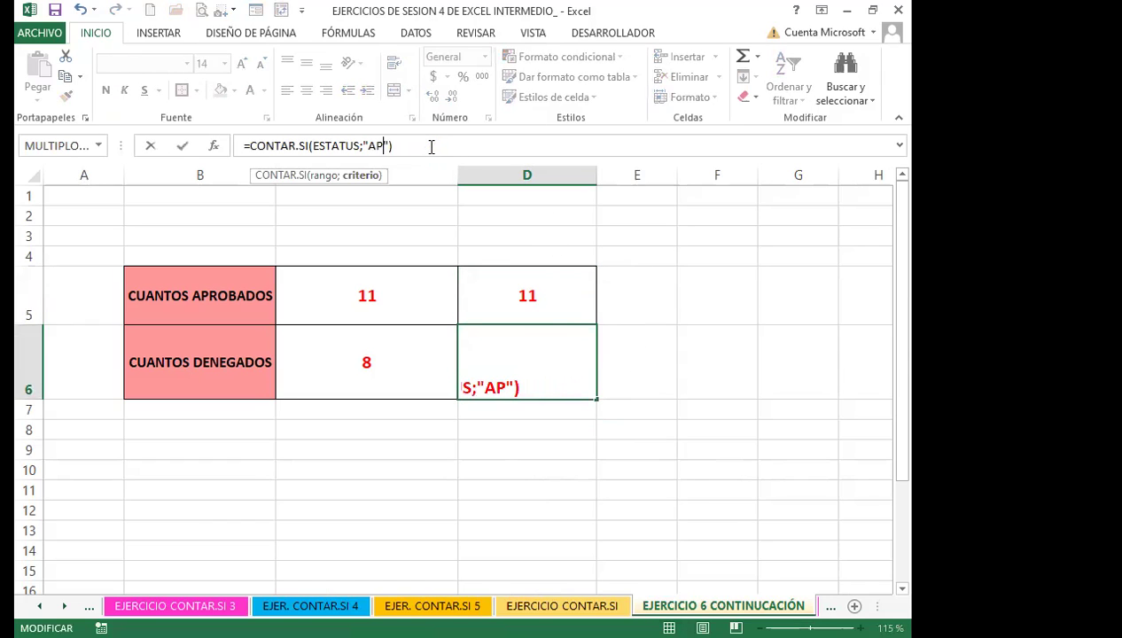
type("DENEGADO")
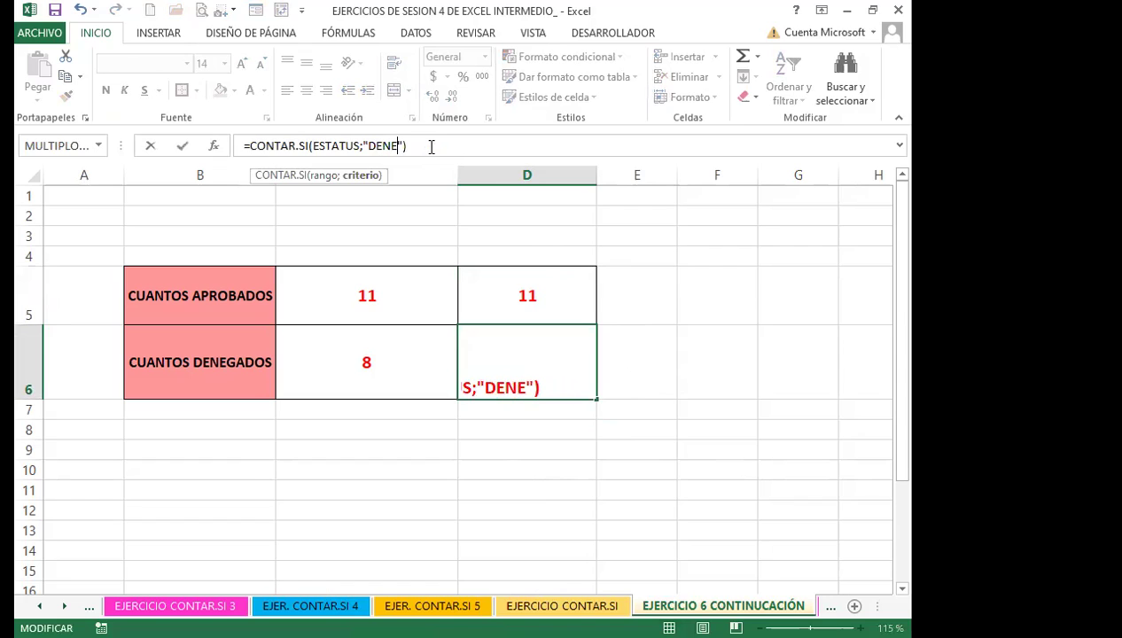
key("Return")
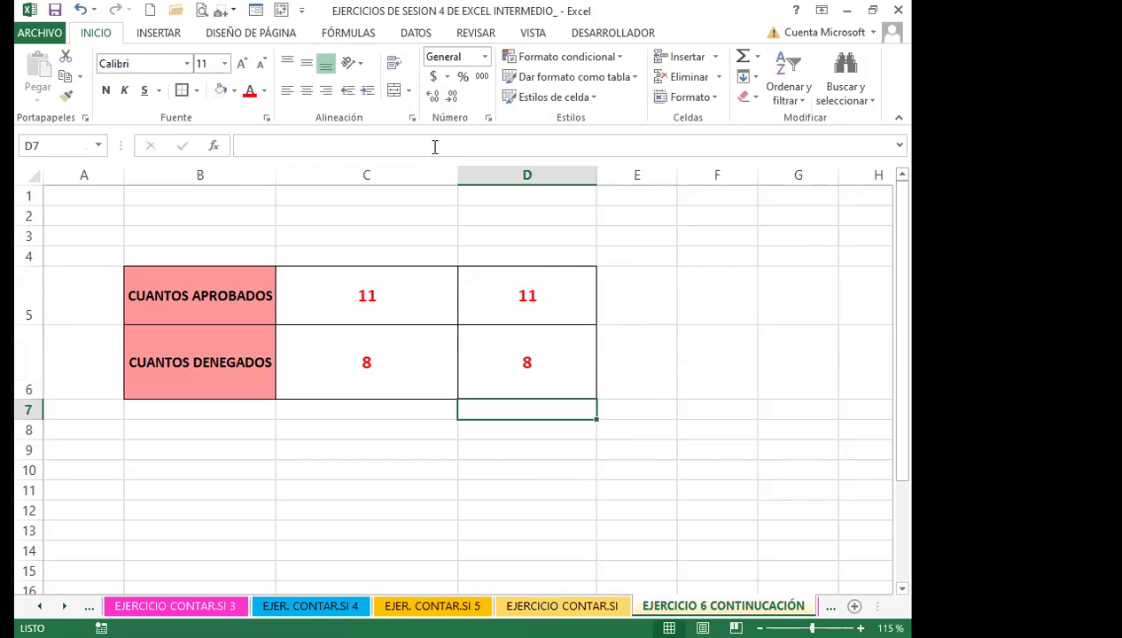
left_click(583, 365)
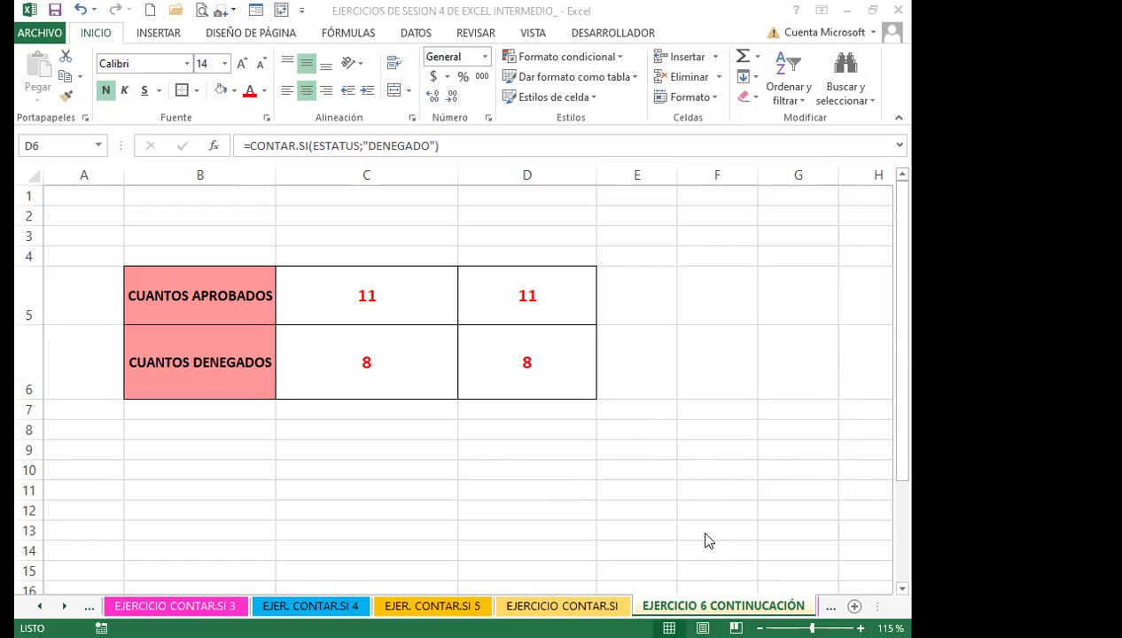
key("ctrl+Page_Down")
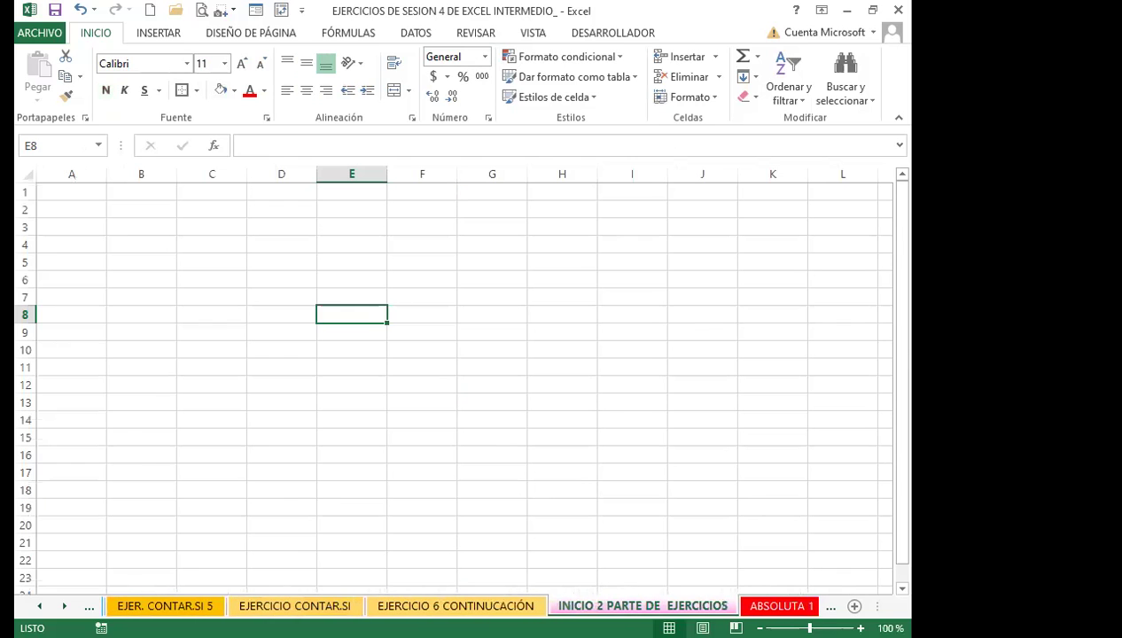
key("ctrl+Page_Up")
left_click(476, 489)
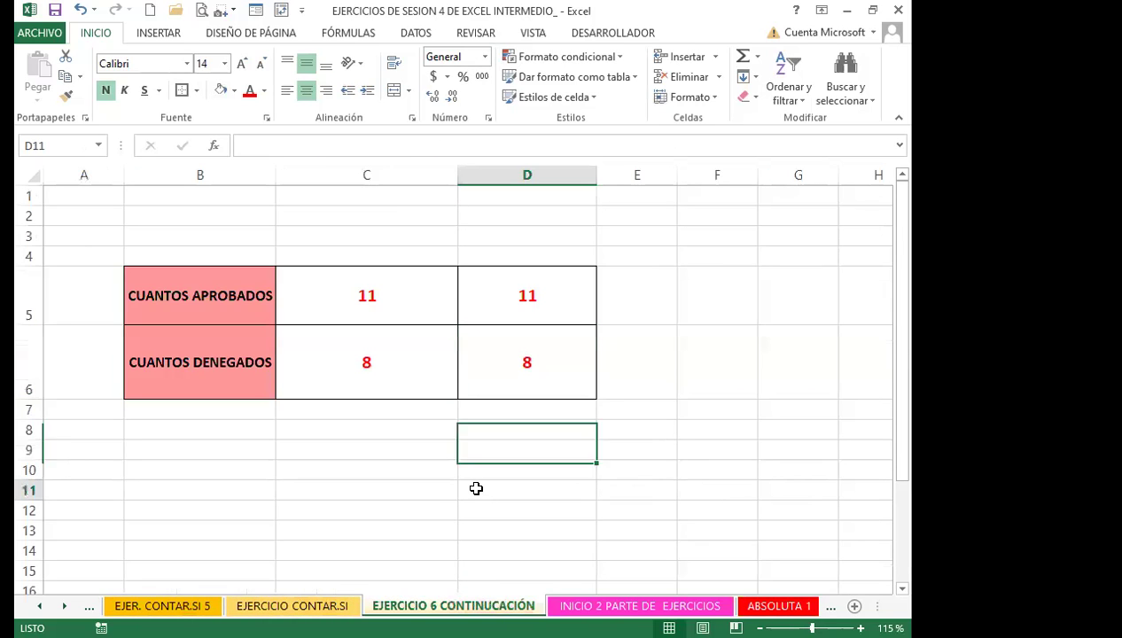
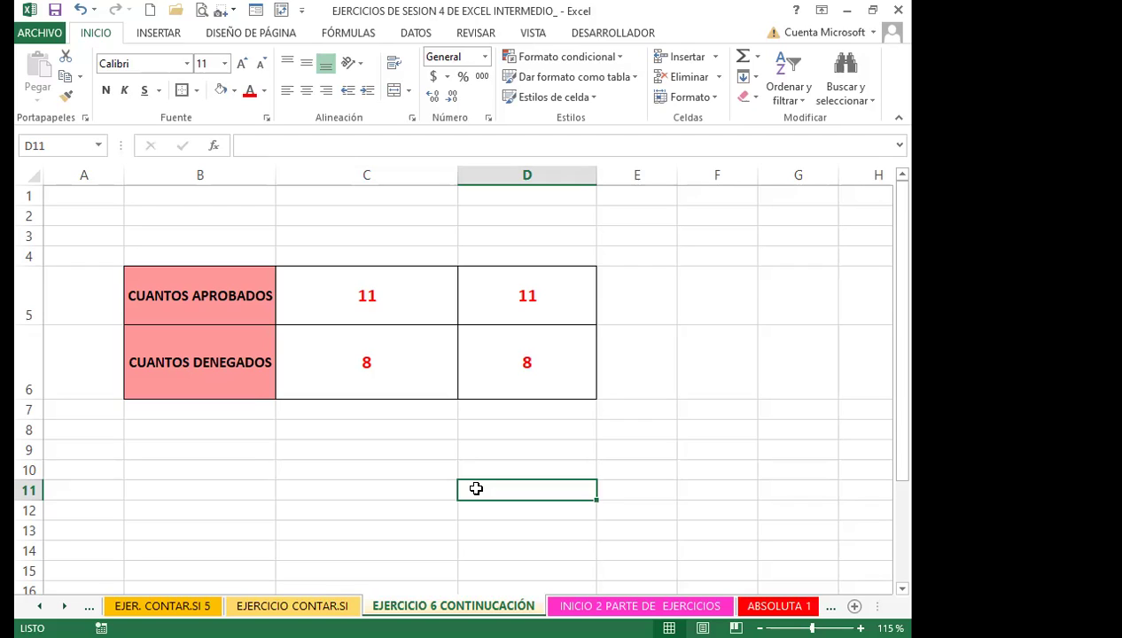
Step: Switch to the presentation and go to the slide on the difference between relative and absolute references
left_click(493, 343)
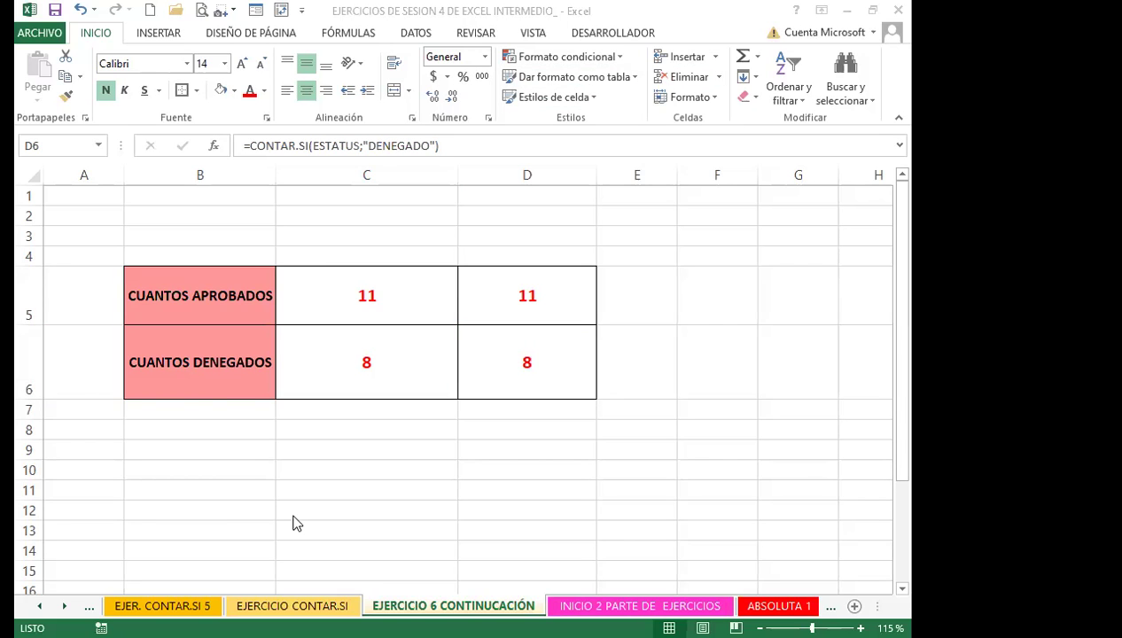
key("alt+Tab")
scroll(561, 461, "down", 1)
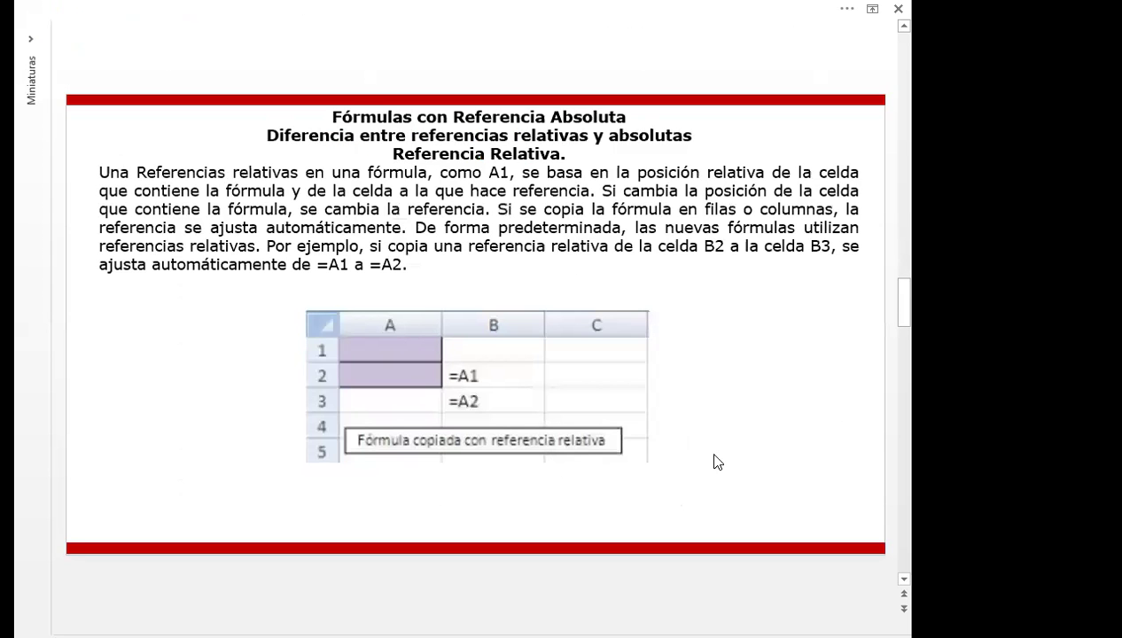
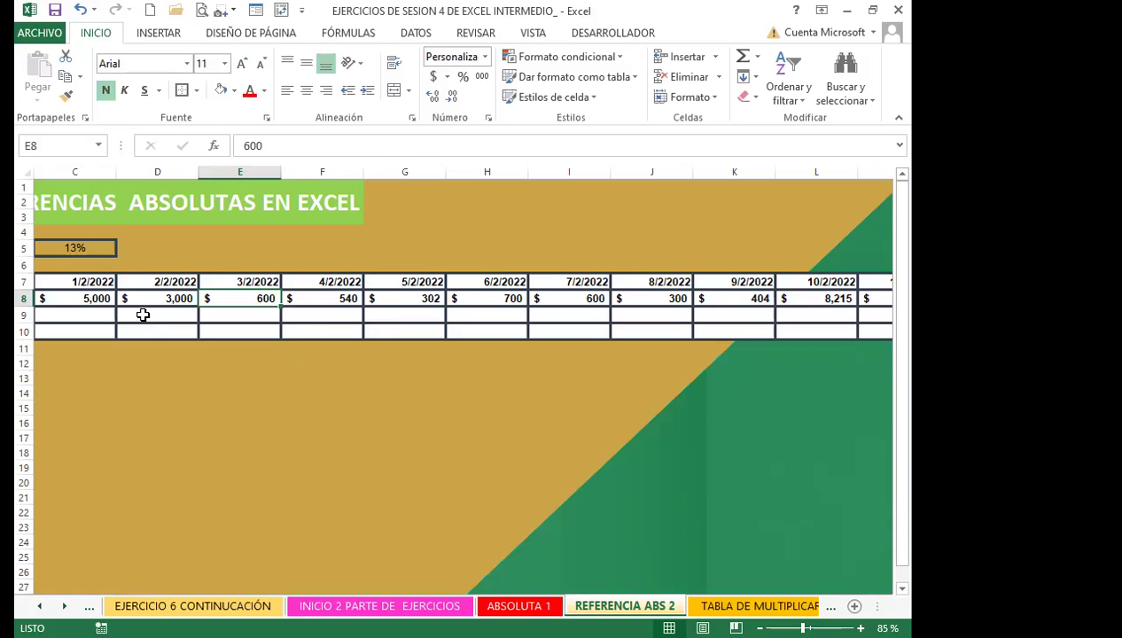
Step: Enter the formula =D8*$C$4 in cell D9, using an absolute reference for C4
type("=")
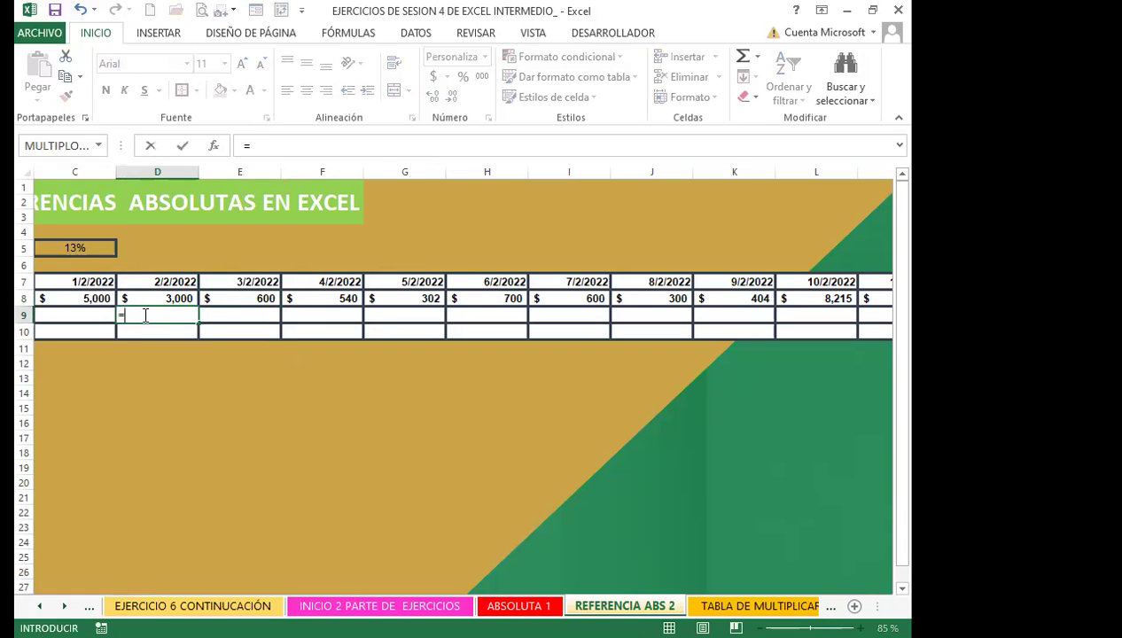
left_click(162, 299)
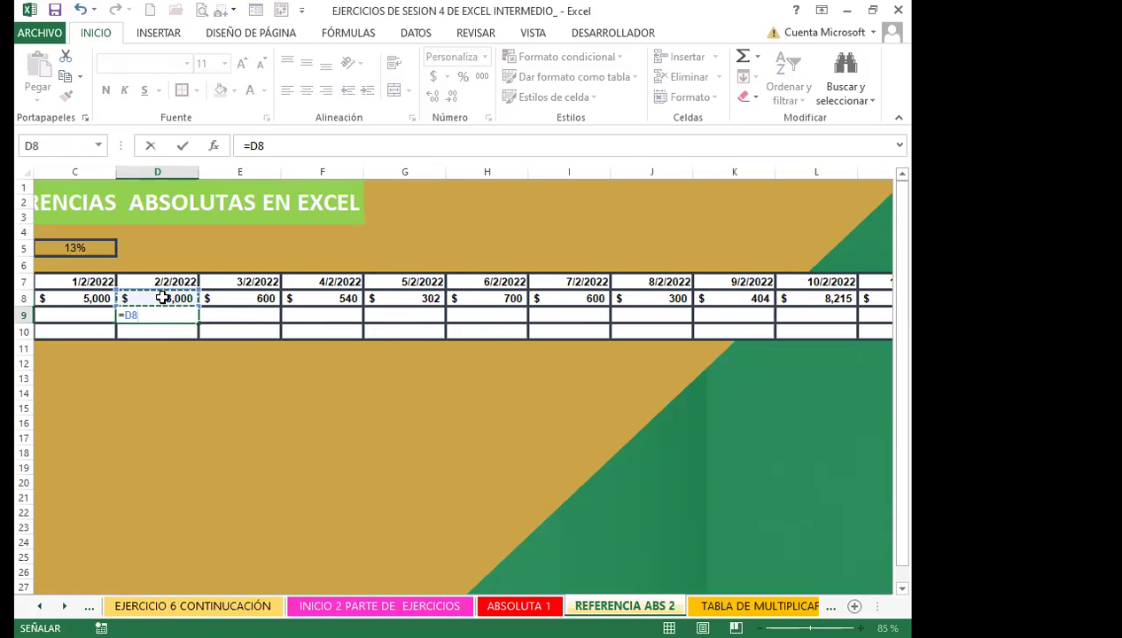
type("*")
left_click(74, 239)
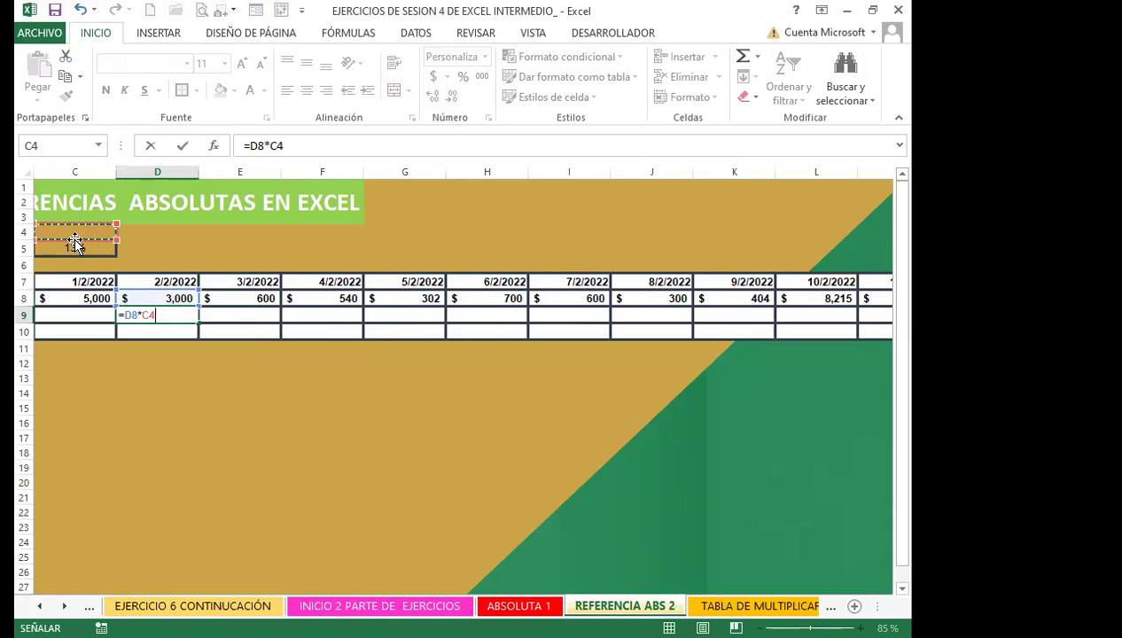
key("F4")
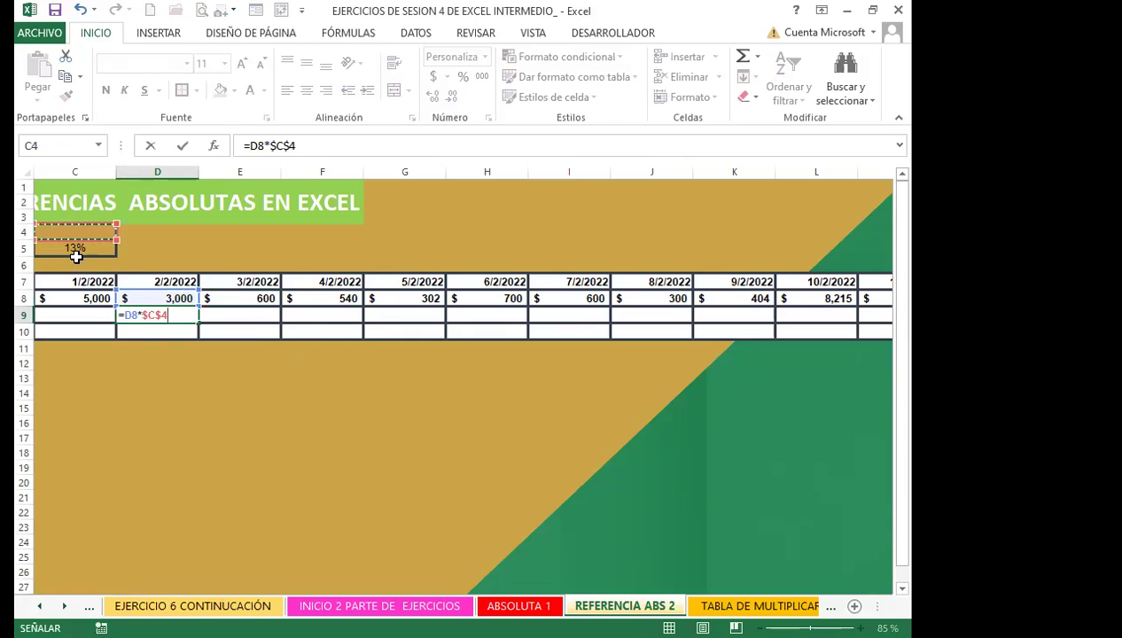
key("Return")
Step: Correct the reference in the D9 formula so it reads =D8*$C$5
left_click(133, 315)
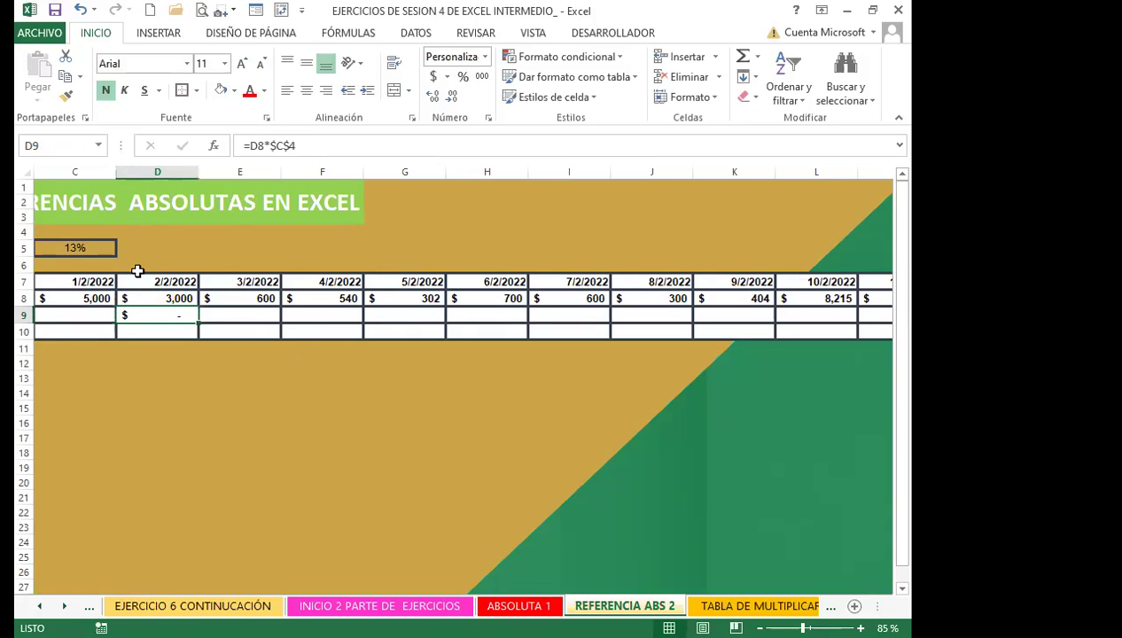
left_click(303, 147)
key("BackSpace")
key("BackSpace")
key("BackSpace")
key("BackSpace")
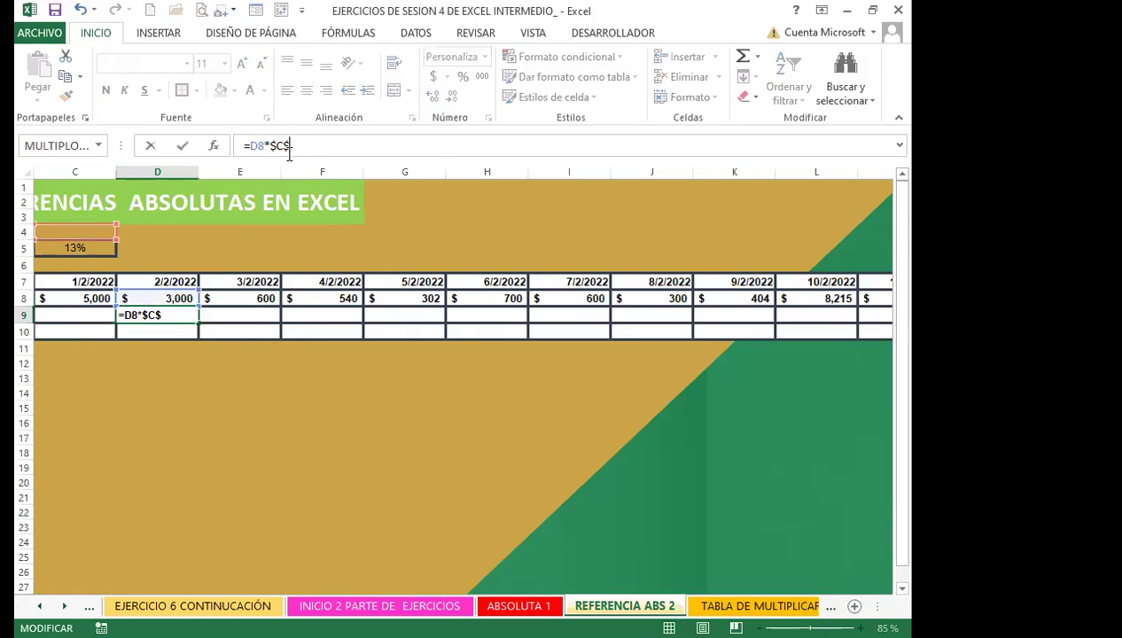
left_click(92, 253)
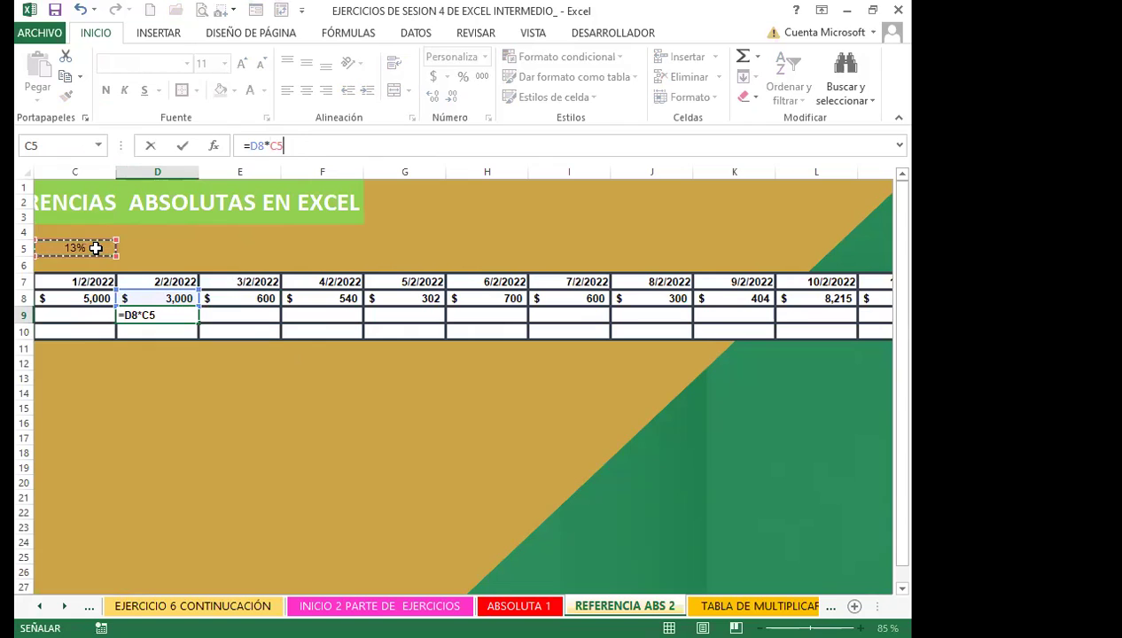
key("F4")
key("Return")
Step: Fill the IVA formula in D9 across the row to M9
left_click(171, 315)
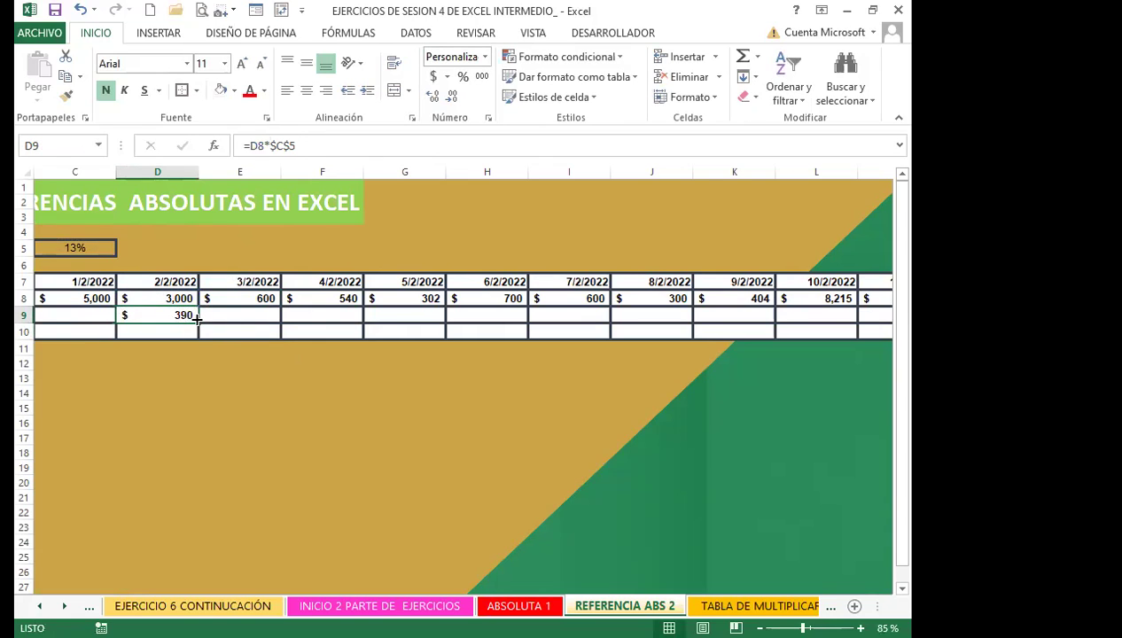
left_click_drag(197, 319, 205, 345)
key("ctrl+z")
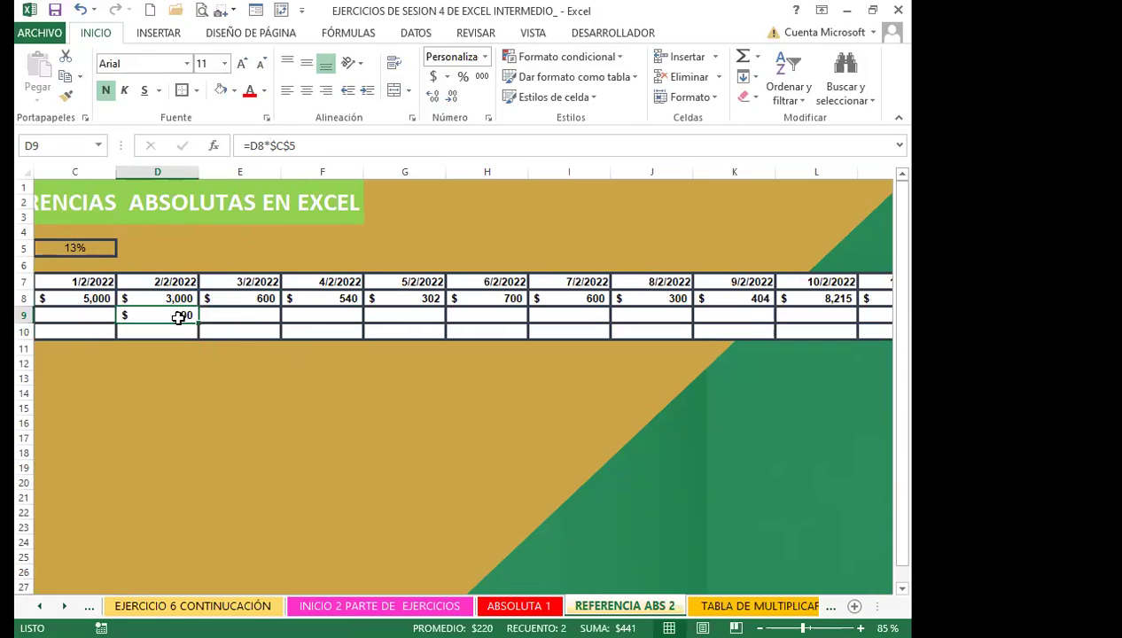
left_click_drag(197, 322, 756, 321)
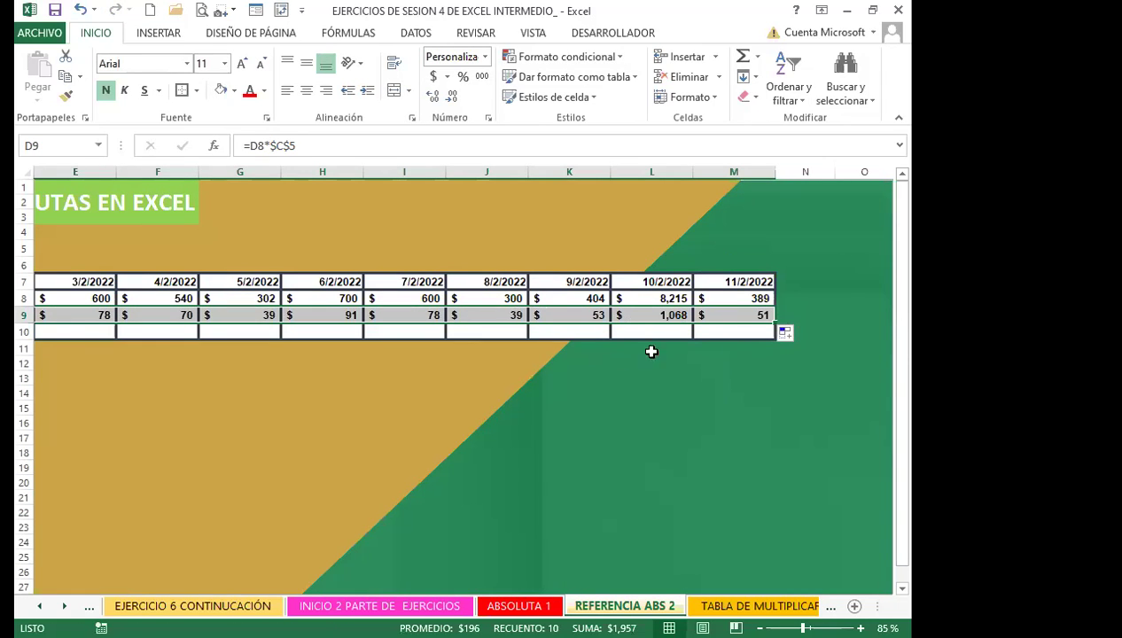
left_click(682, 539)
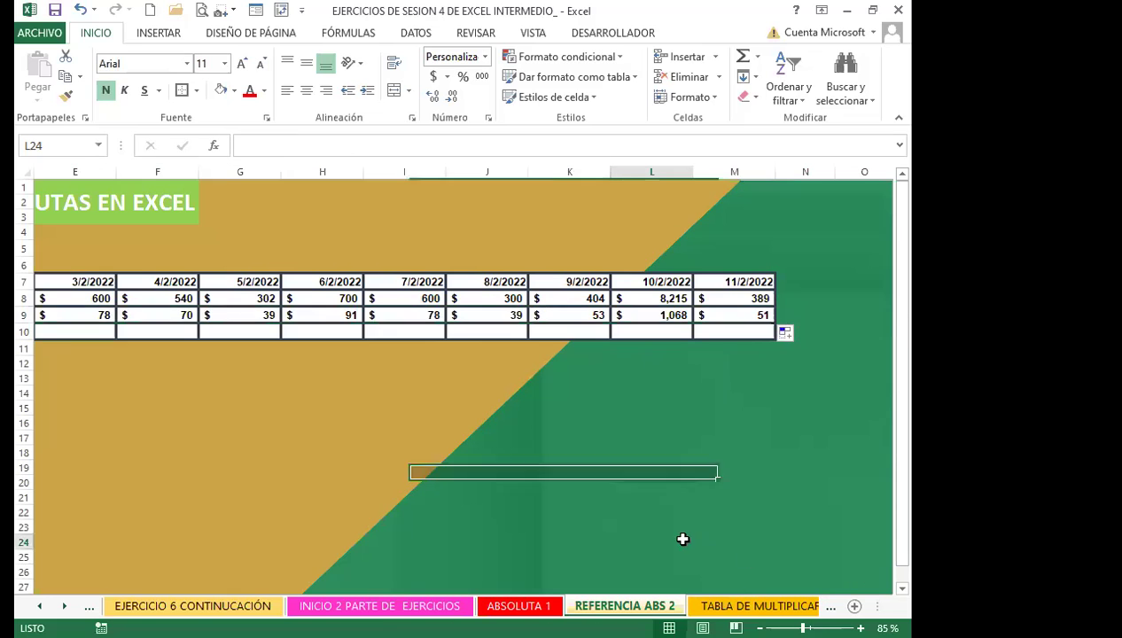
left_click(416, 459)
left_click(330, 453)
key("Left")
key("Left")
key("Left")
key("Left")
key("Left")
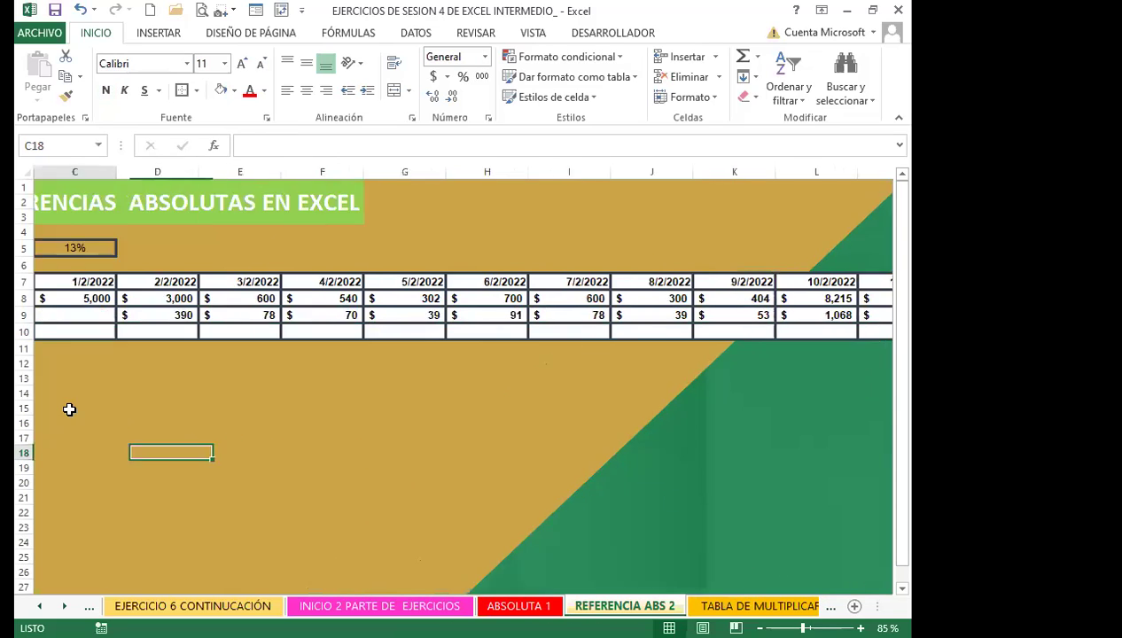
key("Left")
key("Left")
key("Right")
key("Right")
key("Right")
key("Right")
key("Right")
key("Right")
key("Right")
key("Right")
key("Right")
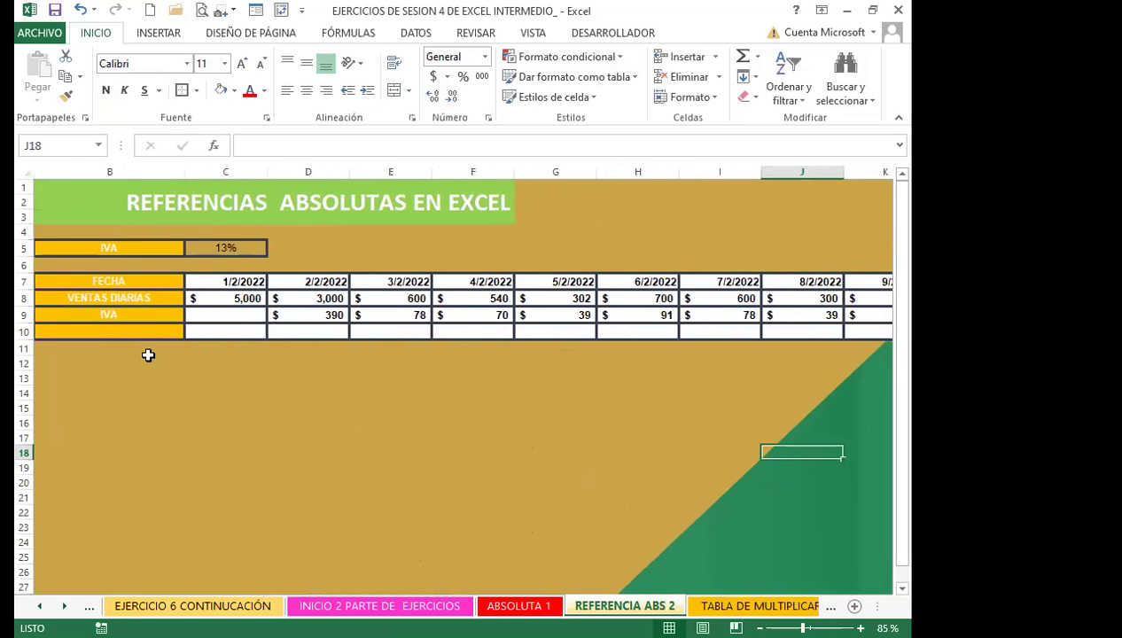
left_click(295, 331)
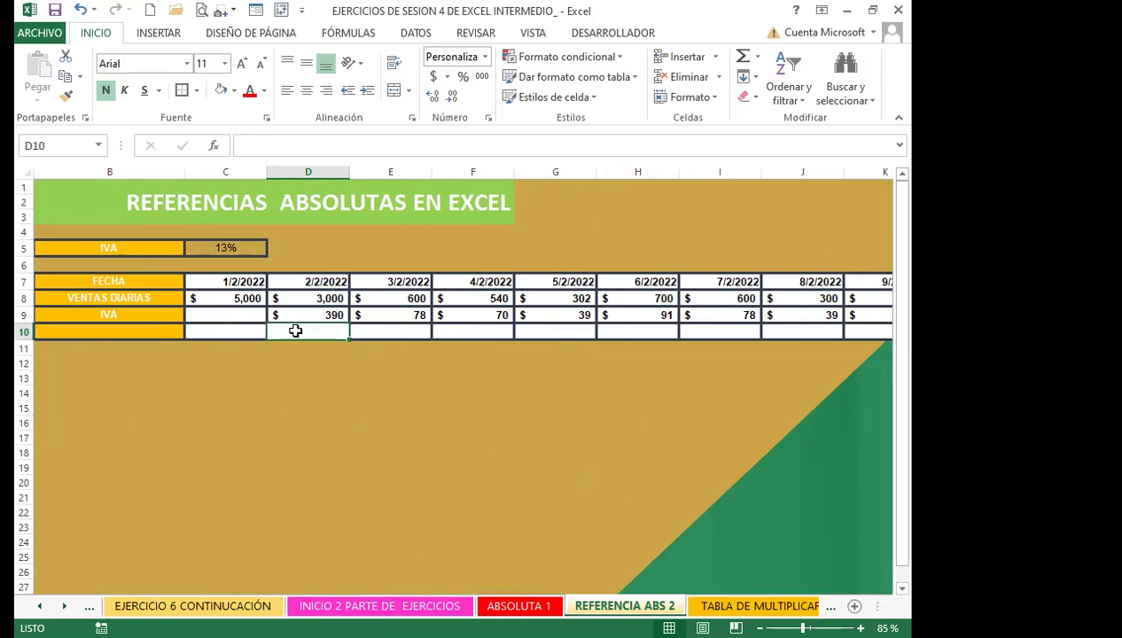
type("=")
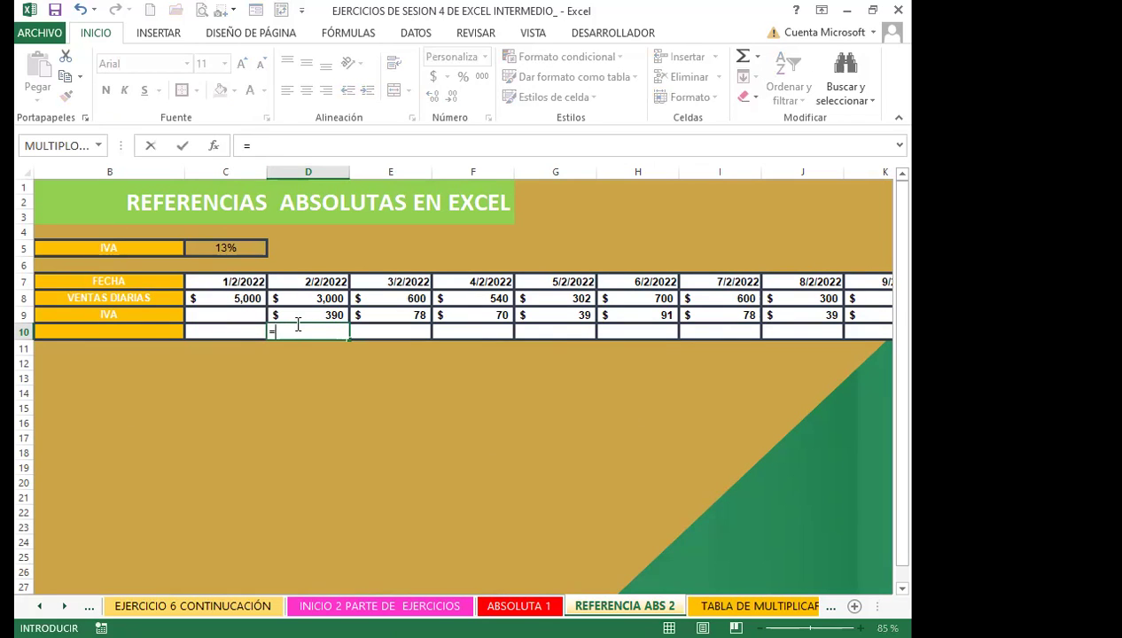
key("Escape")
Step: Enter the IVA formula =C8*$C$5 in cell C9 with C5 as an absolute reference
left_click(218, 317)
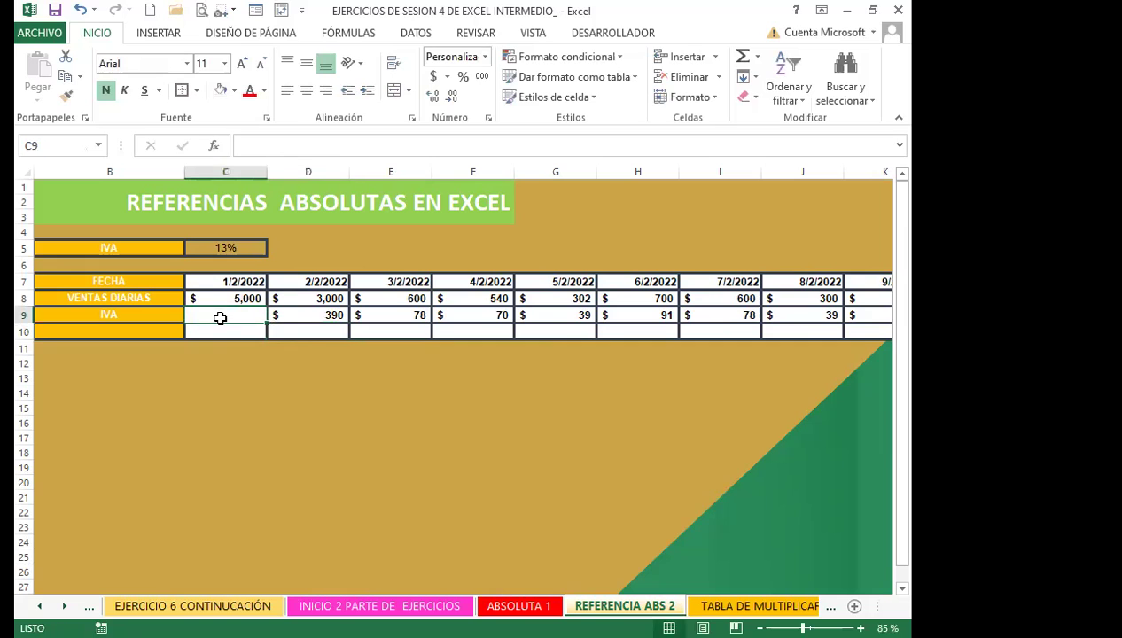
type("=")
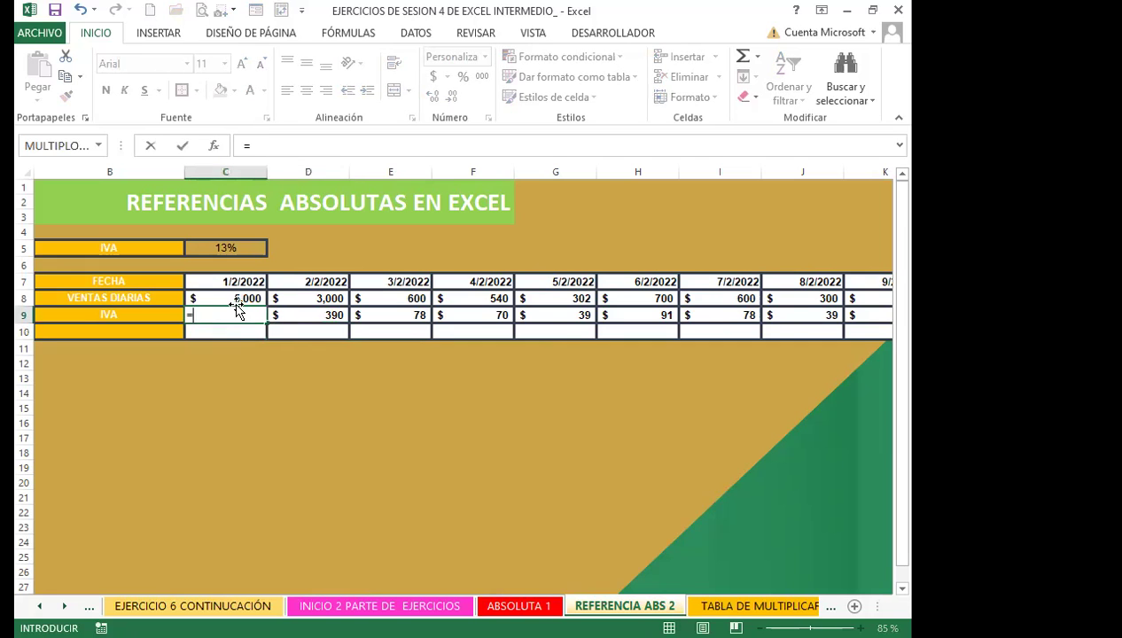
left_click(237, 298)
type("*")
left_click(218, 245)
key("F4")
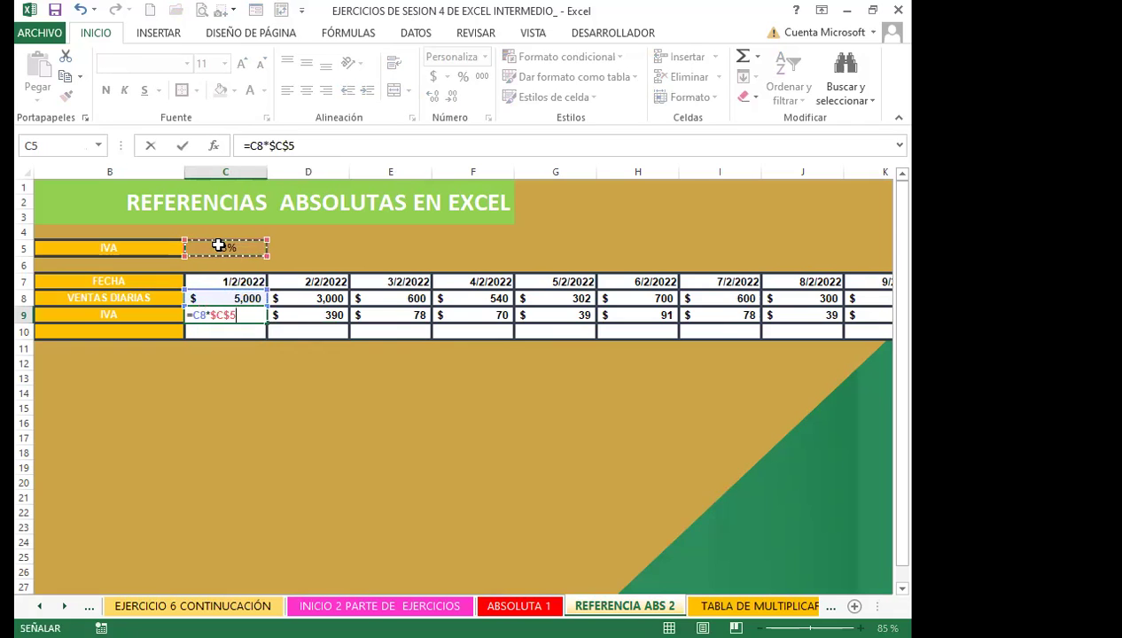
key("Return")
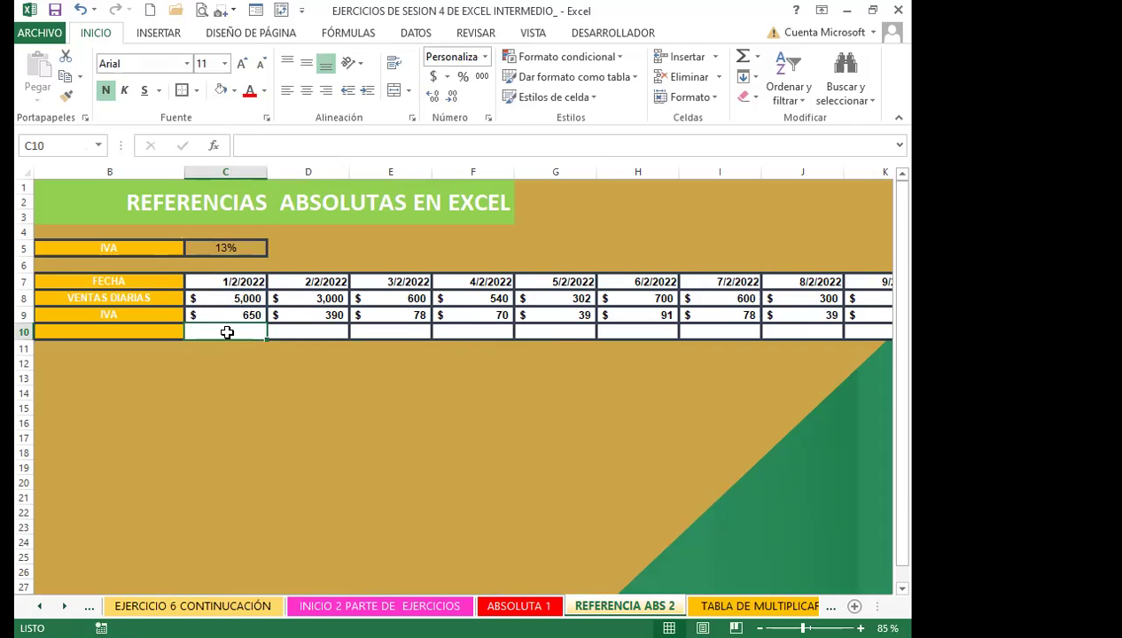
Step: Enter =C8*$C5 with a mixed reference in cell C10 and fill it across the row to M10
type("=")
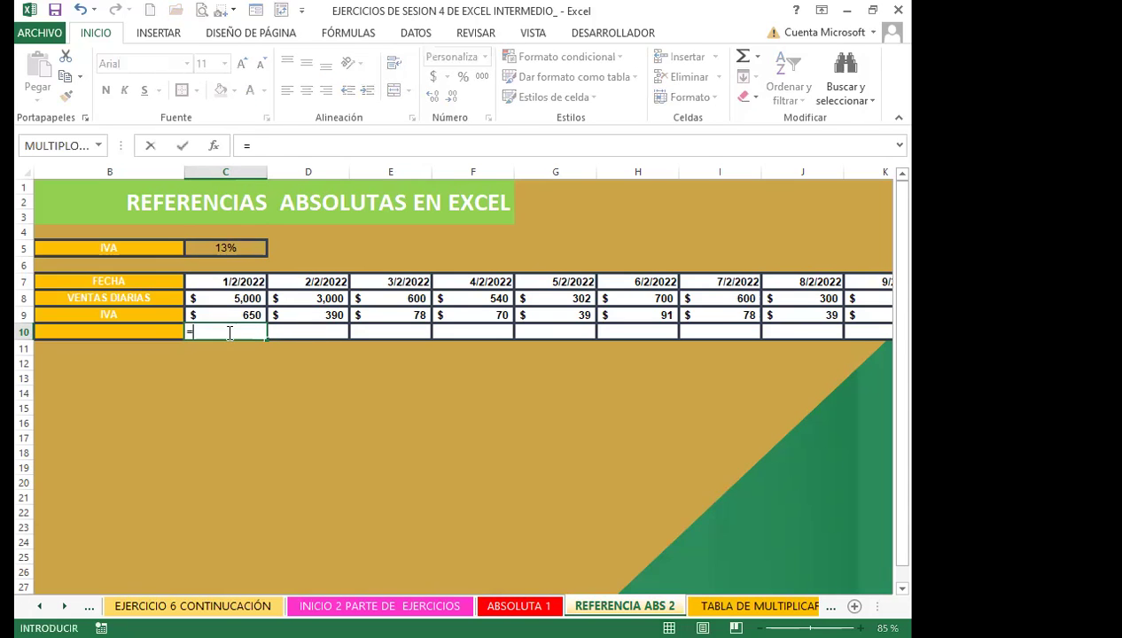
left_click(219, 299)
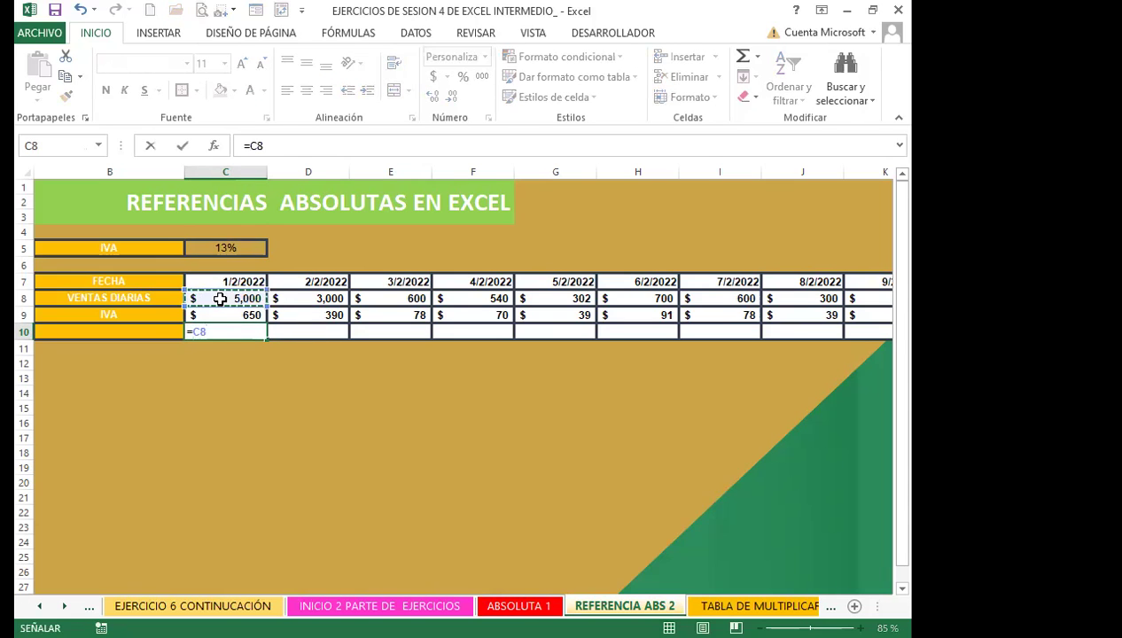
type("*")
left_click(250, 246)
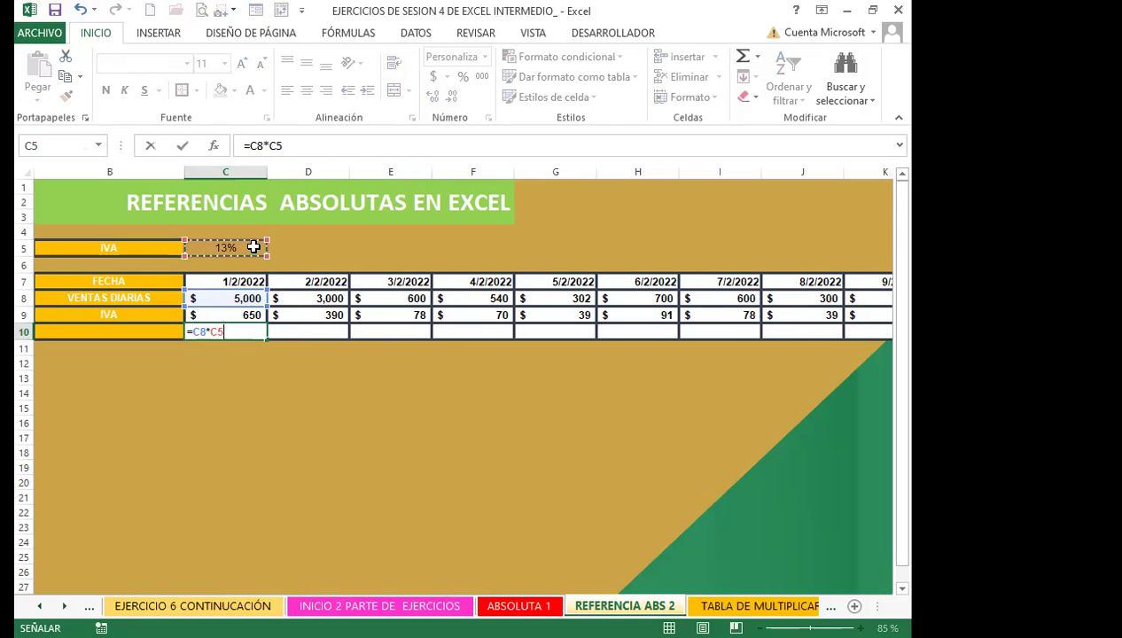
key("F4")
key("F4")
key("F4")
key("Return")
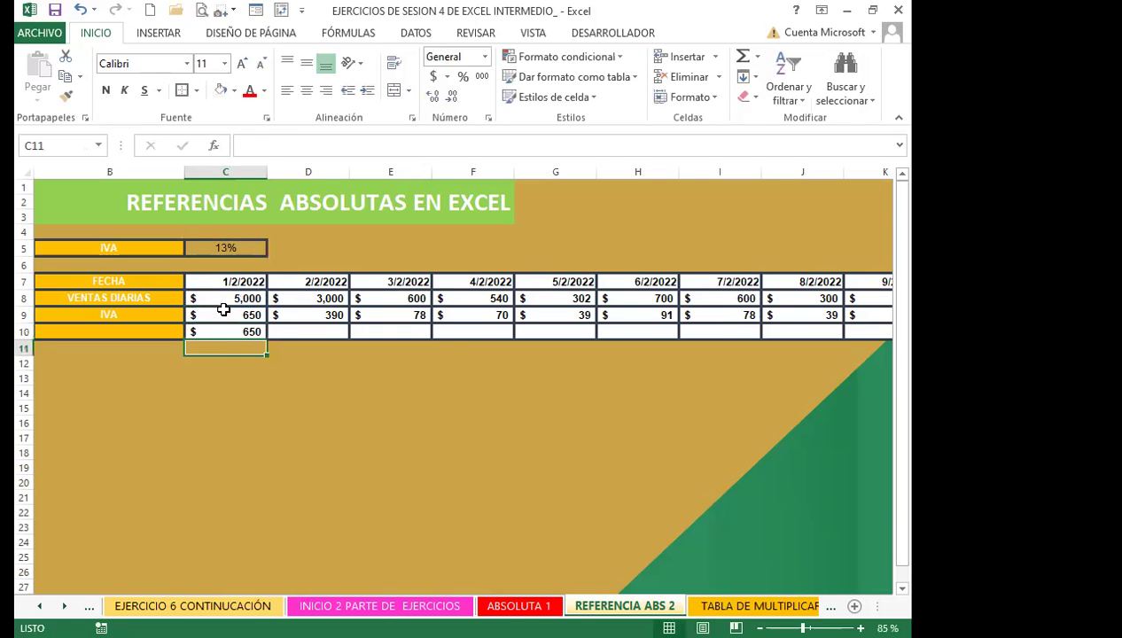
left_click(234, 336)
left_click_drag(266, 338, 847, 348)
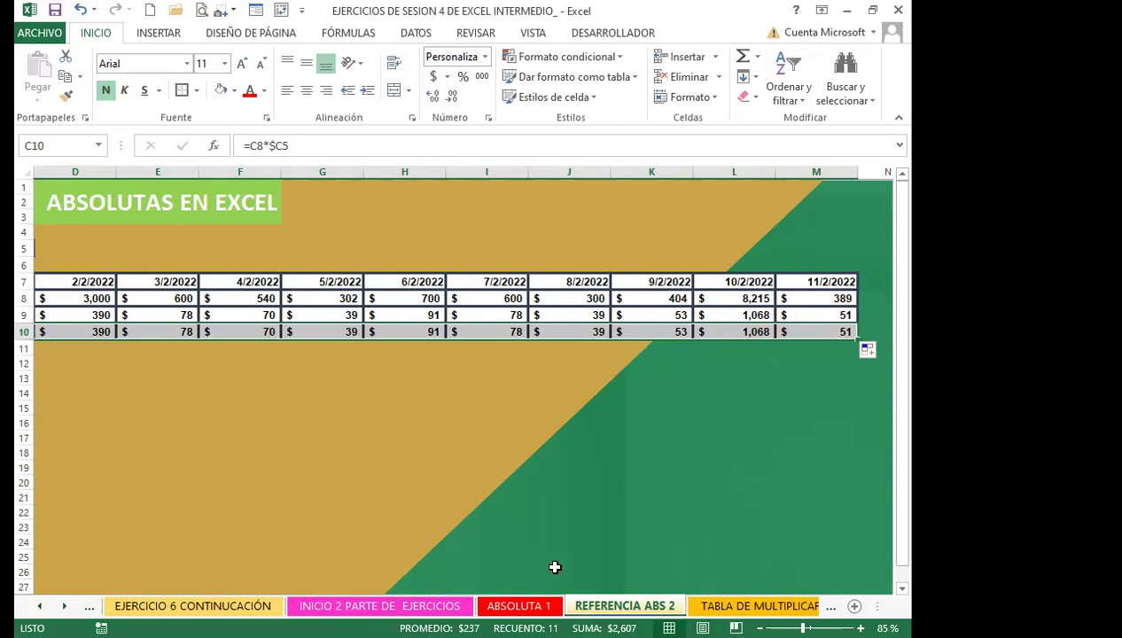
Step: Label the two formula rows in column A with ABSOLUTA in A9 and MIXTA in A10
left_click_drag(873, 606, 727, 607)
key("Left")
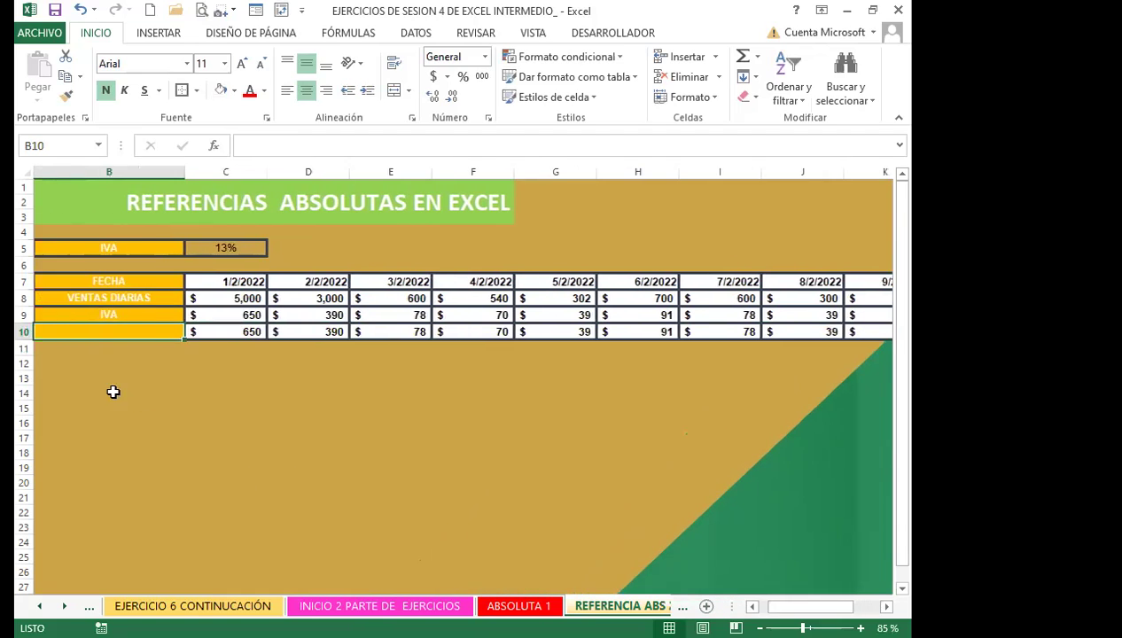
key("Left")
key("Right")
key("Right")
key("Right")
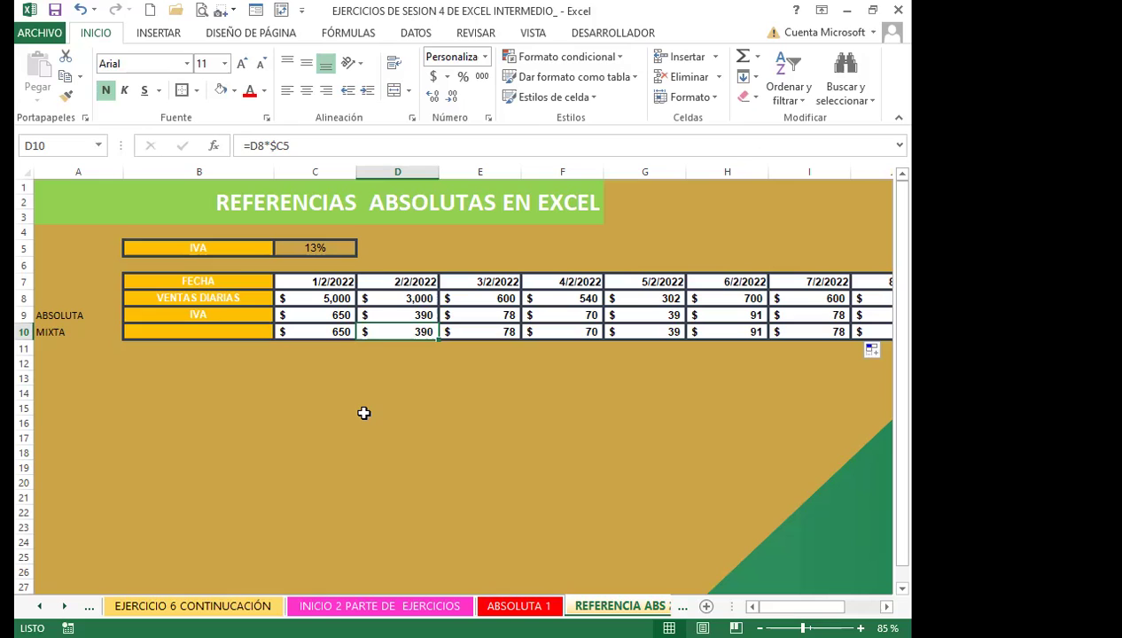
left_click(429, 432)
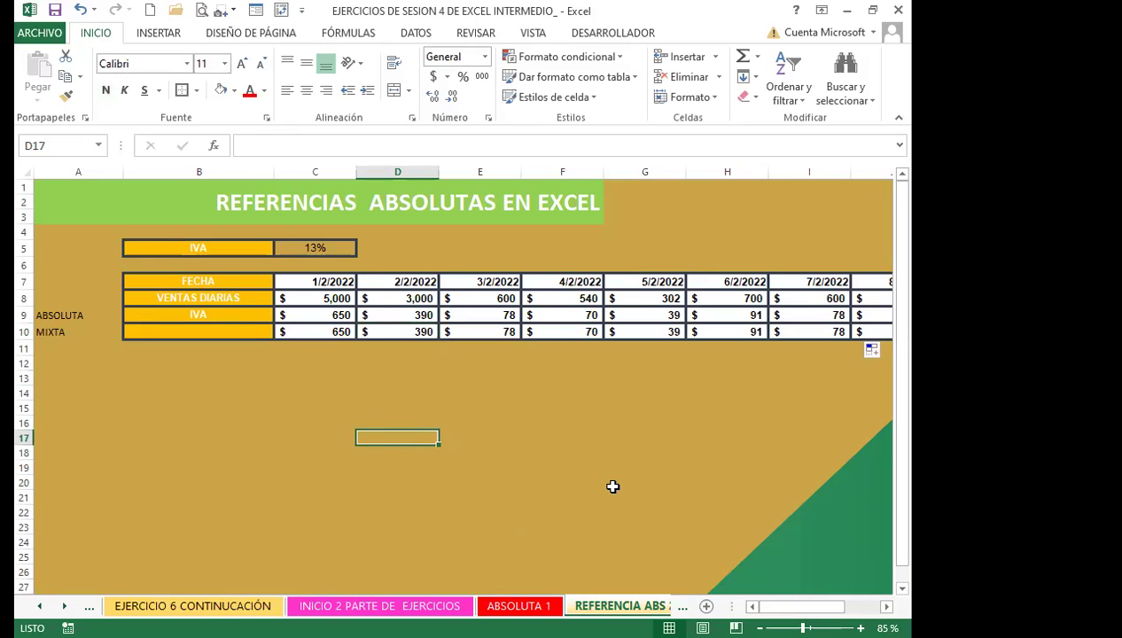
left_click(551, 480)
left_click(558, 446)
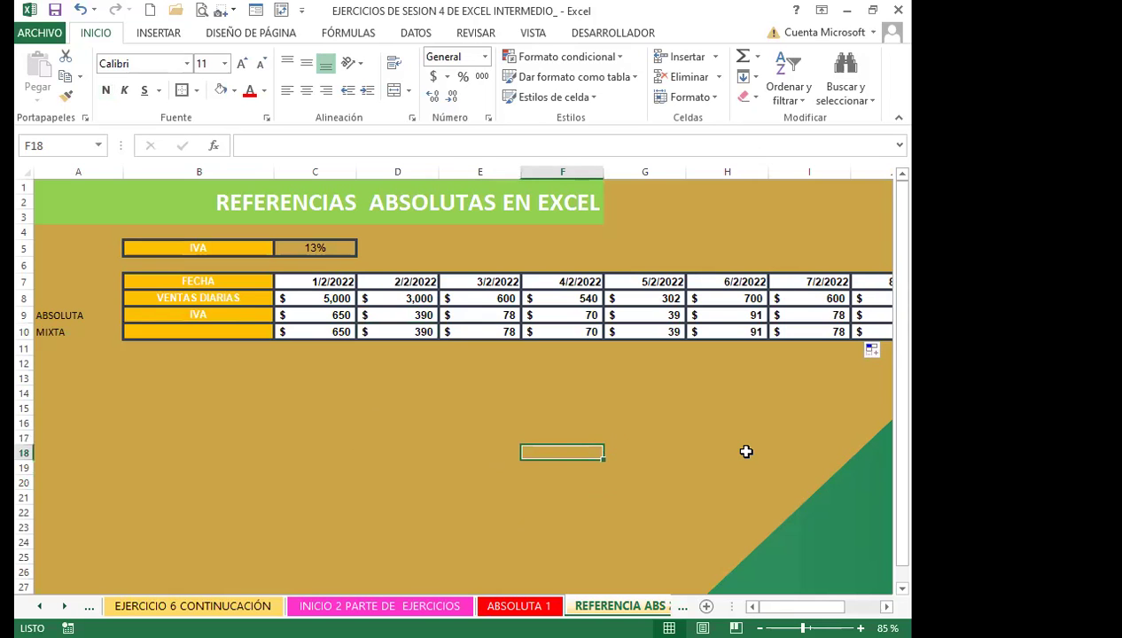
Step: Switch to the TABLA DE MULTIPLICAR sheet and look over the empty multiplication table
left_click(682, 606)
left_click(585, 603)
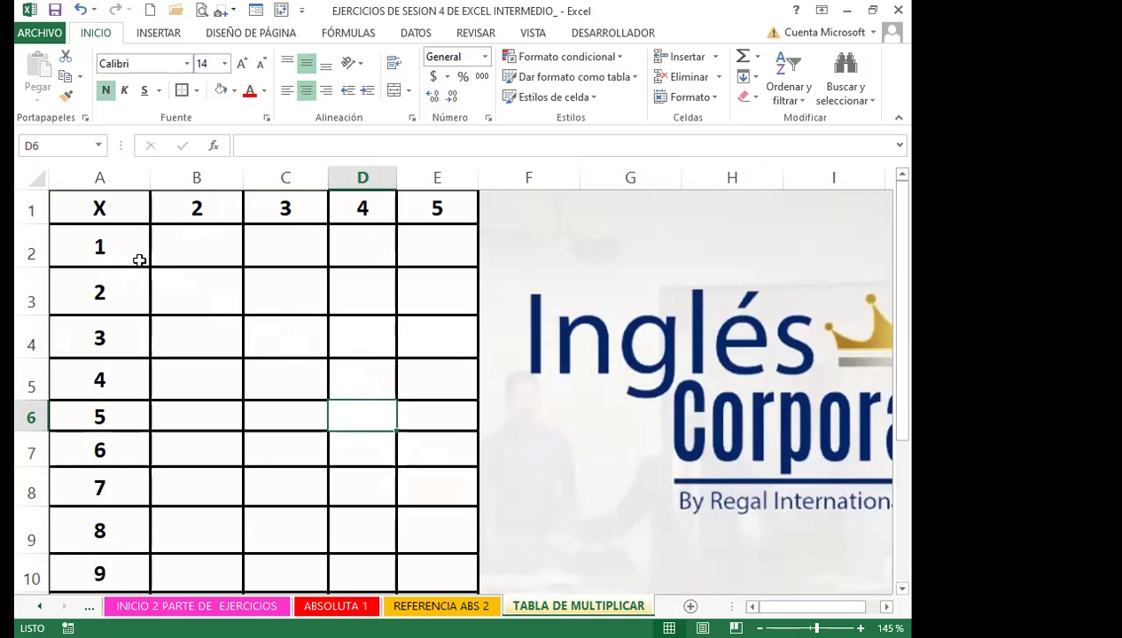
scroll(125, 343, "down", 4)
scroll(125, 343, "up", 2)
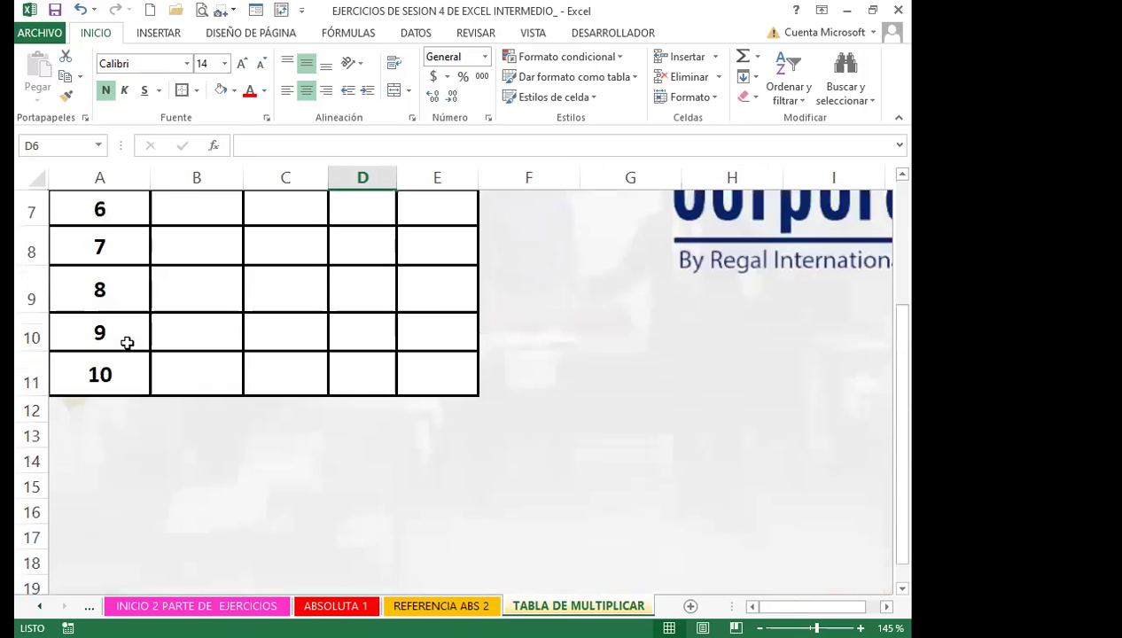
scroll(126, 343, "up", 2)
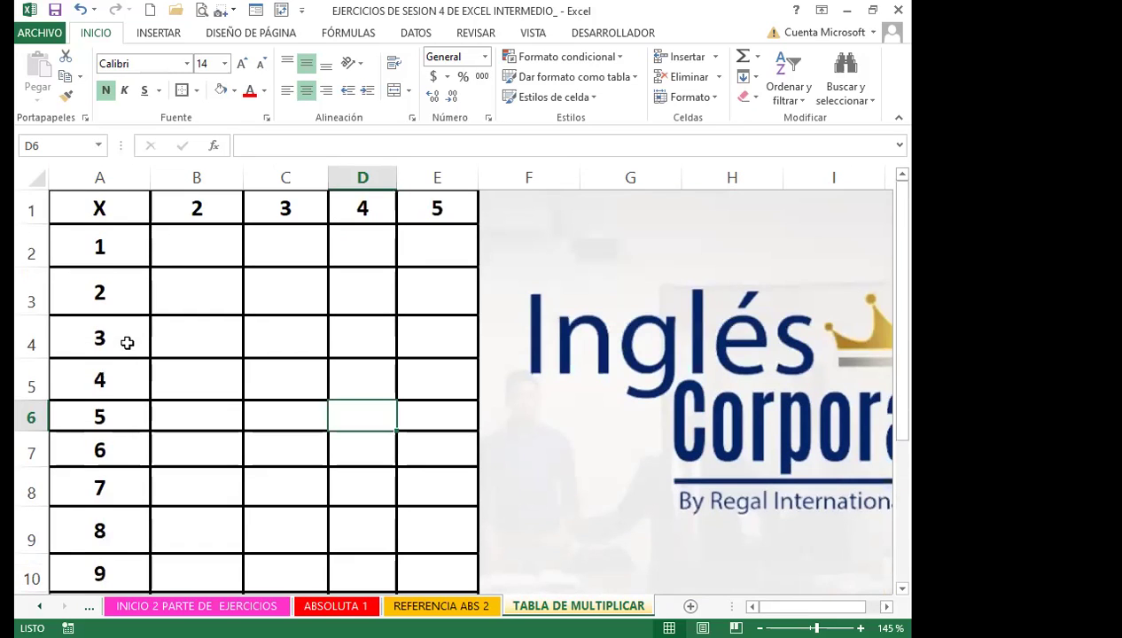
Step: Enter the formula =B1*A2 in cell B2 using relative references
left_click(220, 246)
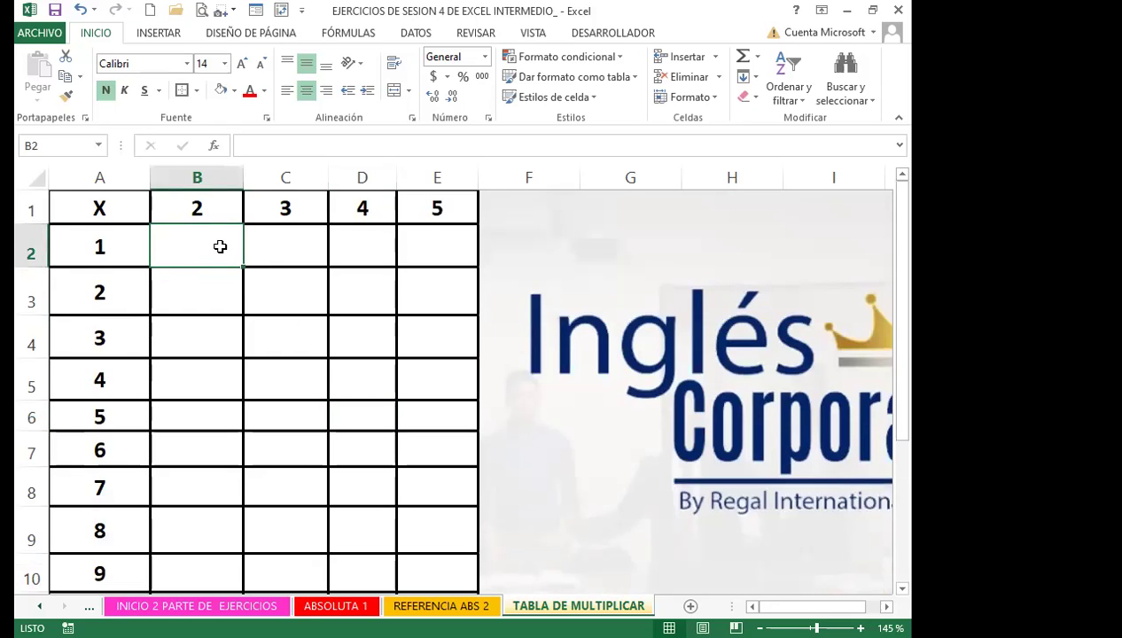
type("=")
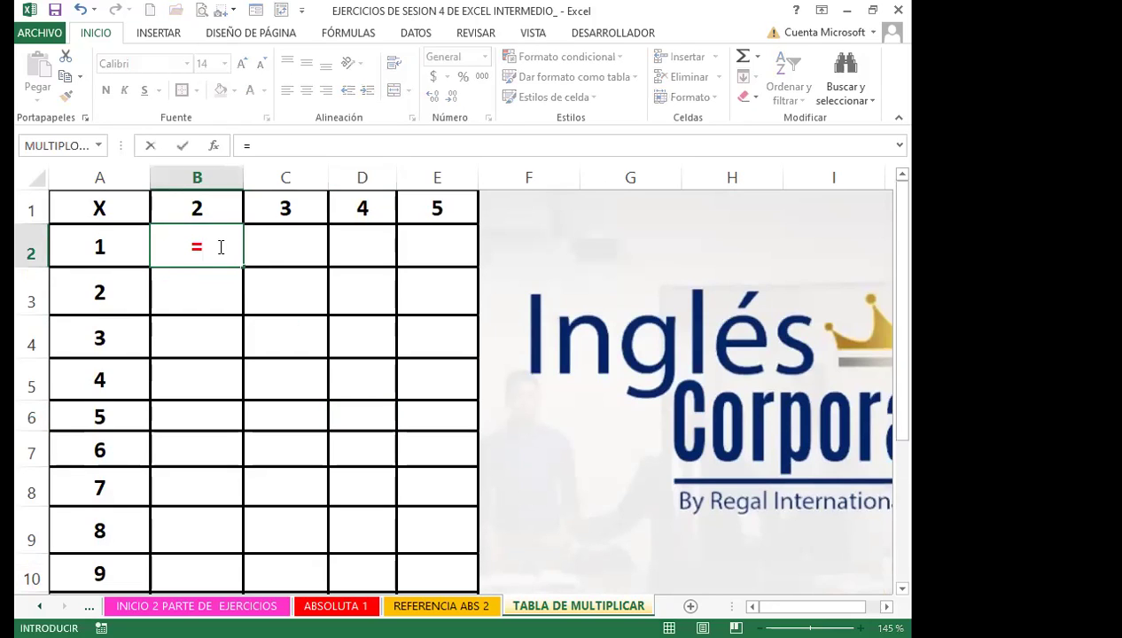
left_click(216, 211)
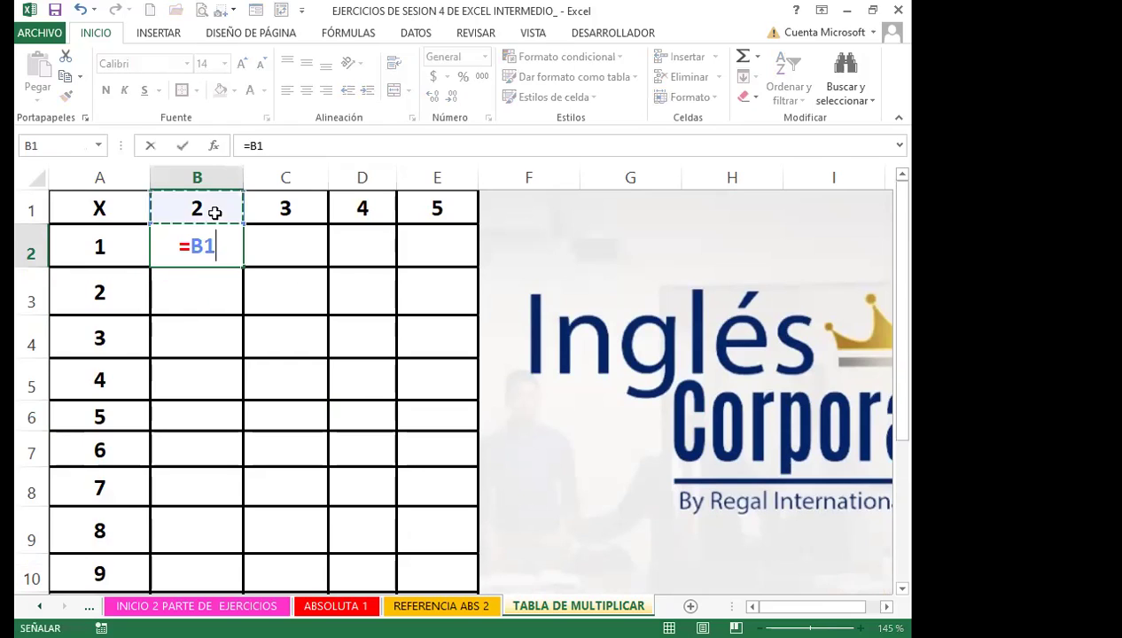
type("*")
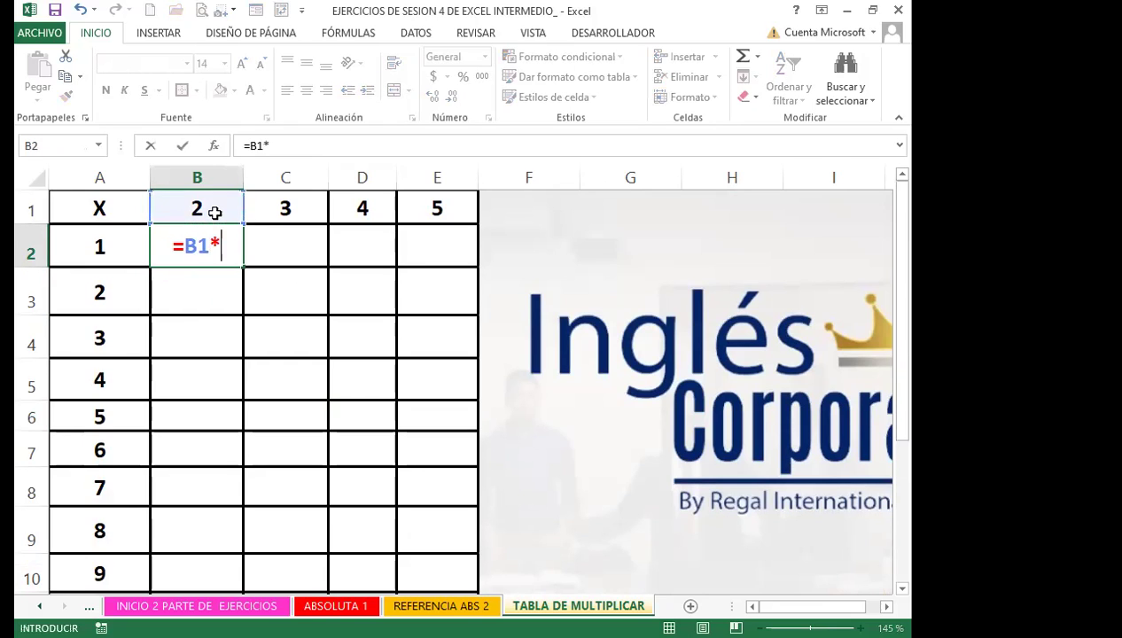
left_click(94, 241)
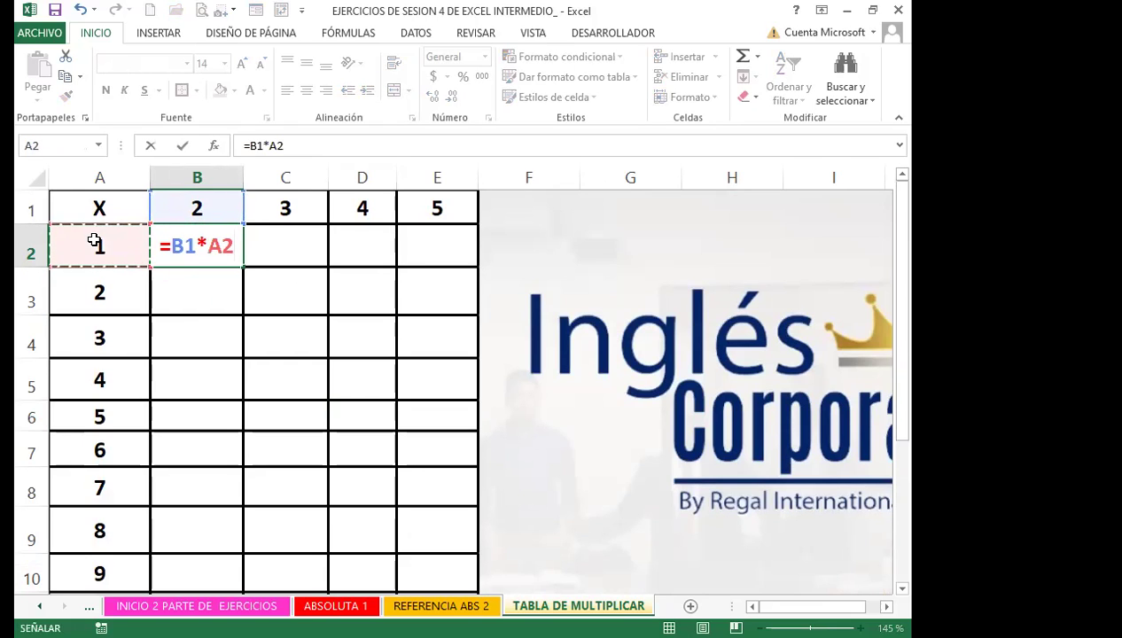
key("Return")
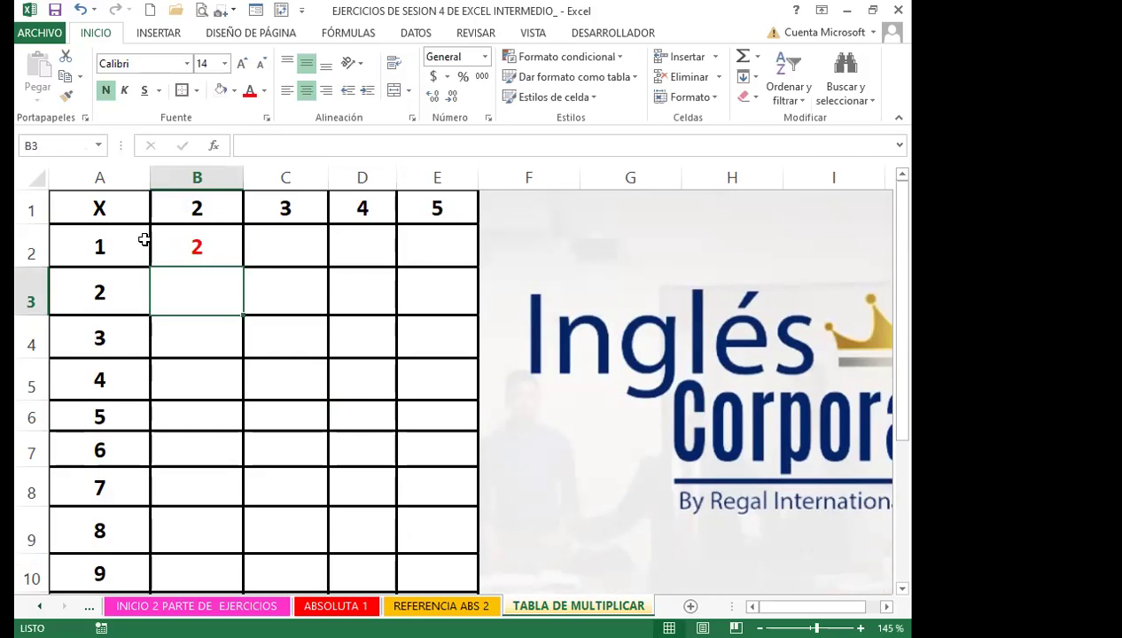
Step: Fill the relative formula from B2 down the column to B11
left_click(185, 254)
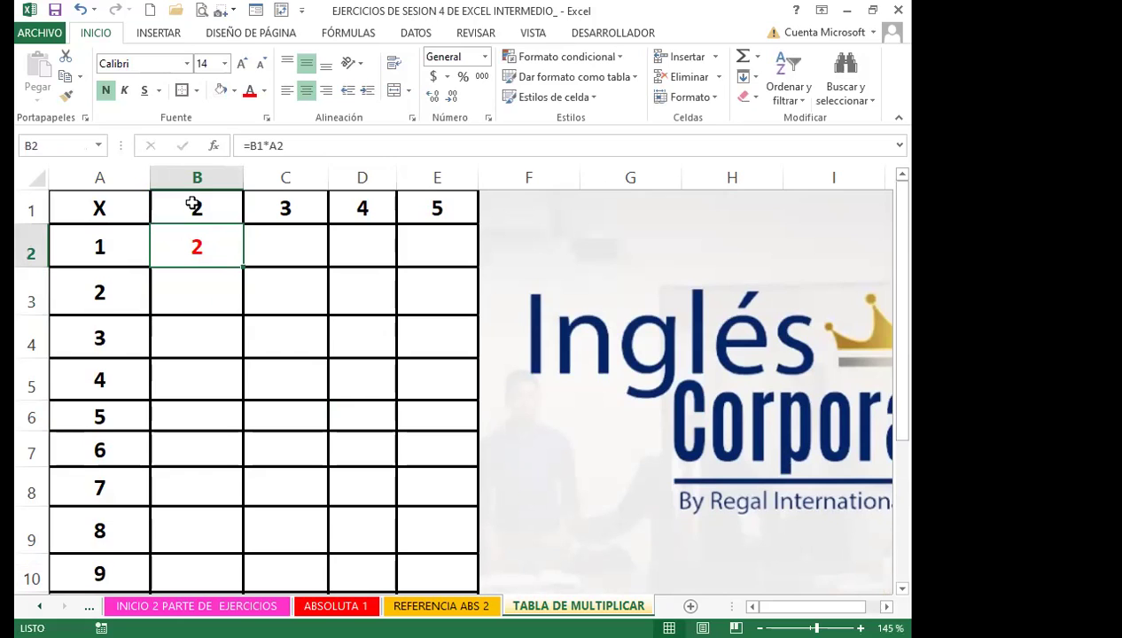
left_click_drag(240, 265, 216, 546)
scroll(213, 425, "up", 1)
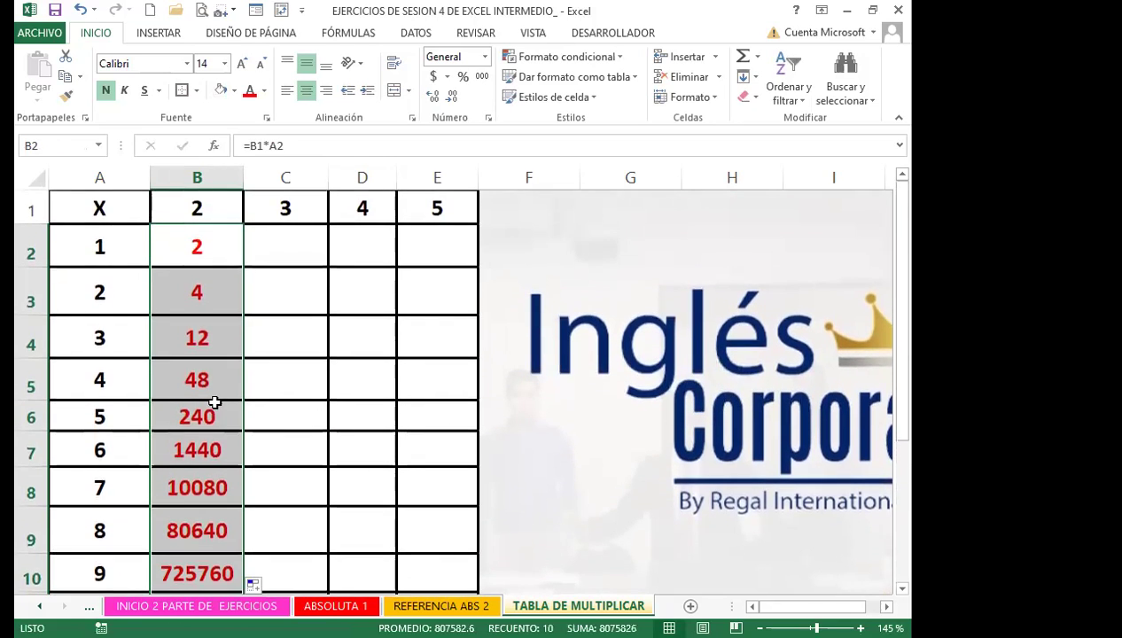
scroll(218, 401, "down", 2)
scroll(218, 469, "up", 2)
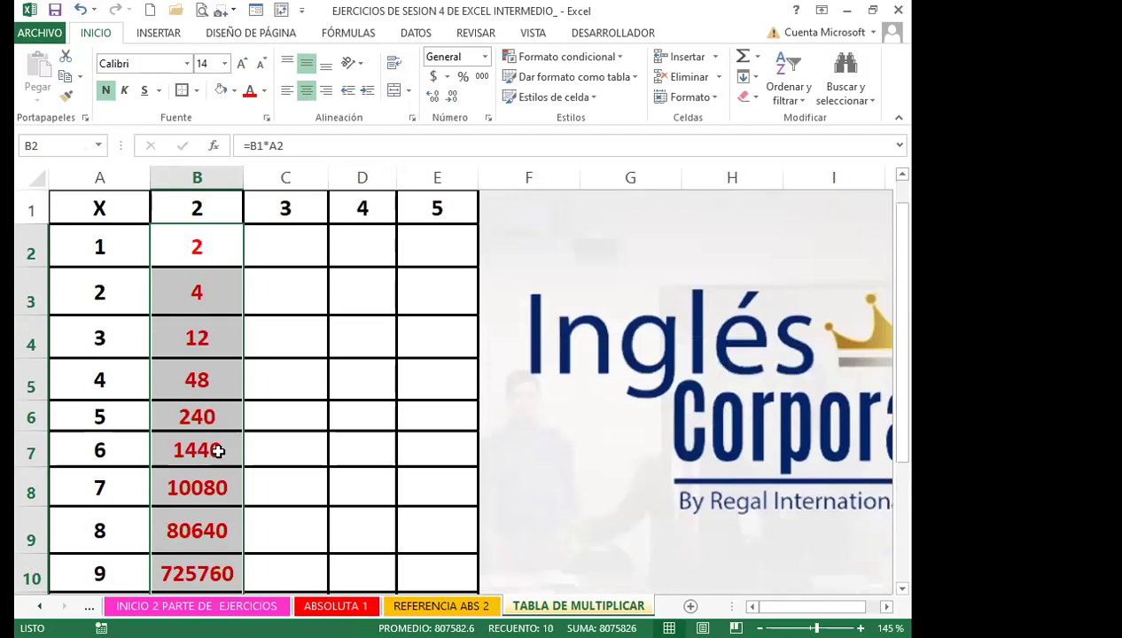
Step: Examine the filled formulas in column B from B2 down to see how their references shift
left_click(221, 213)
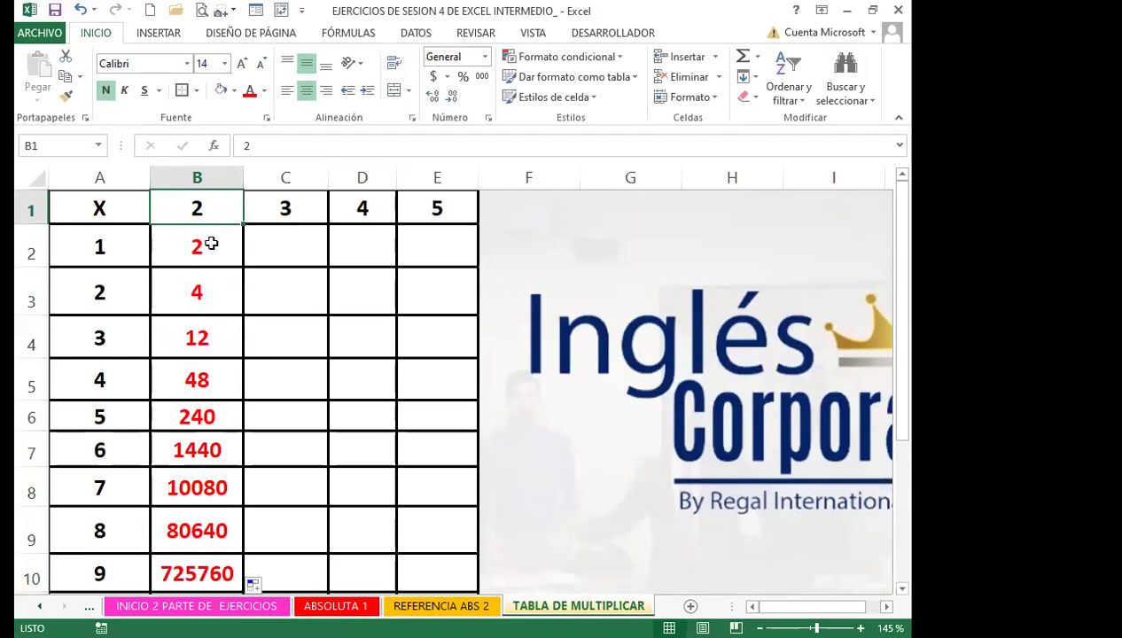
left_click(211, 247)
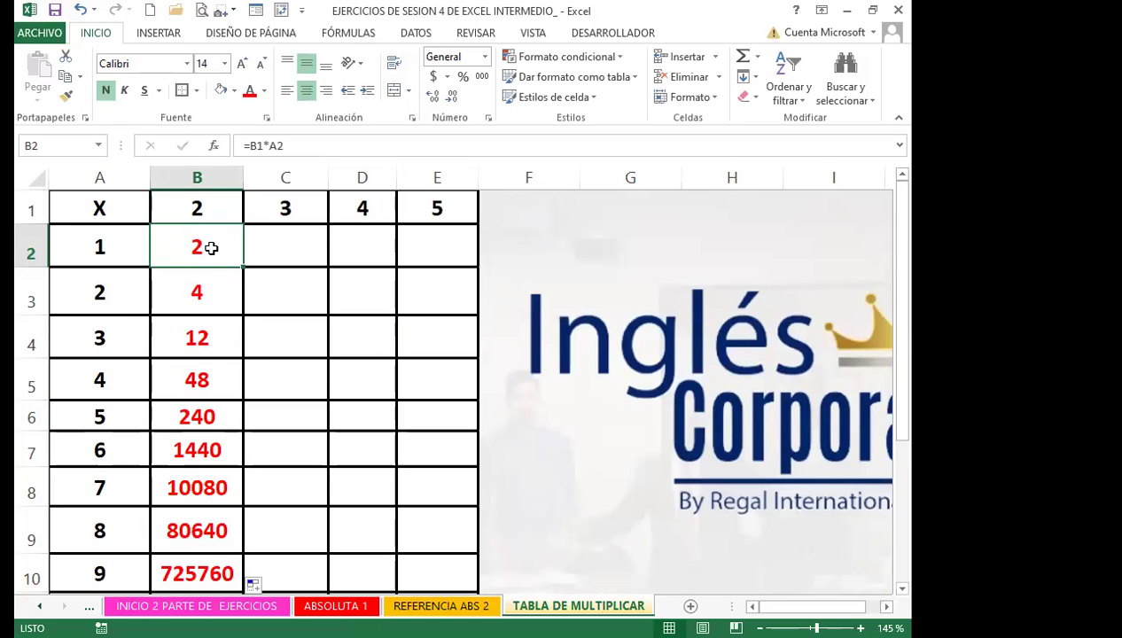
key("Down")
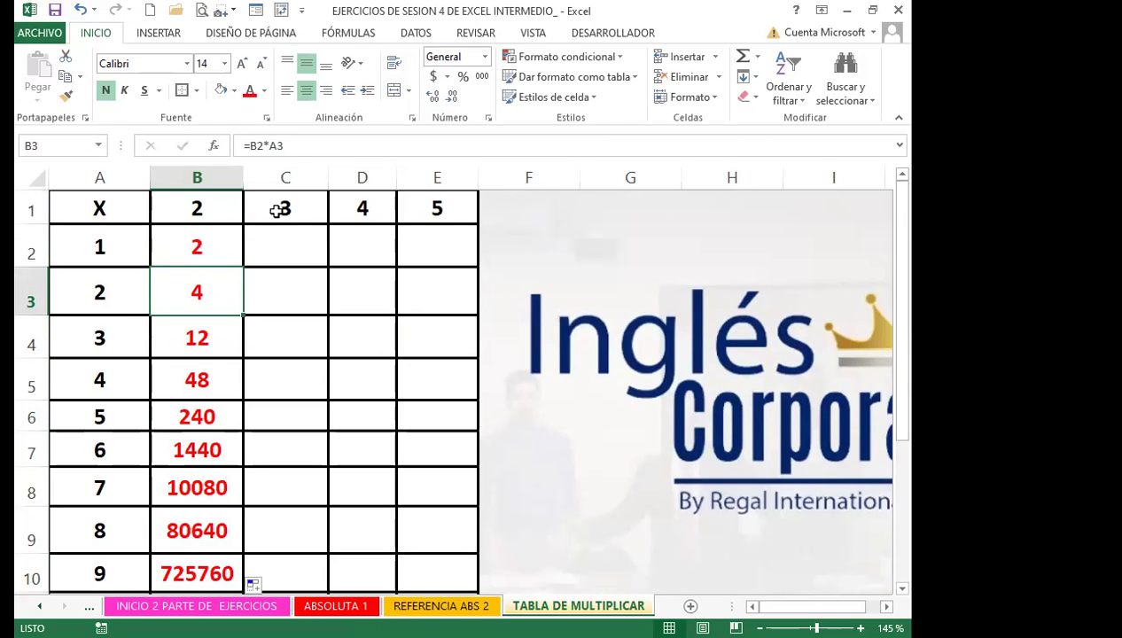
key("Down")
key("Down")
key("Down")
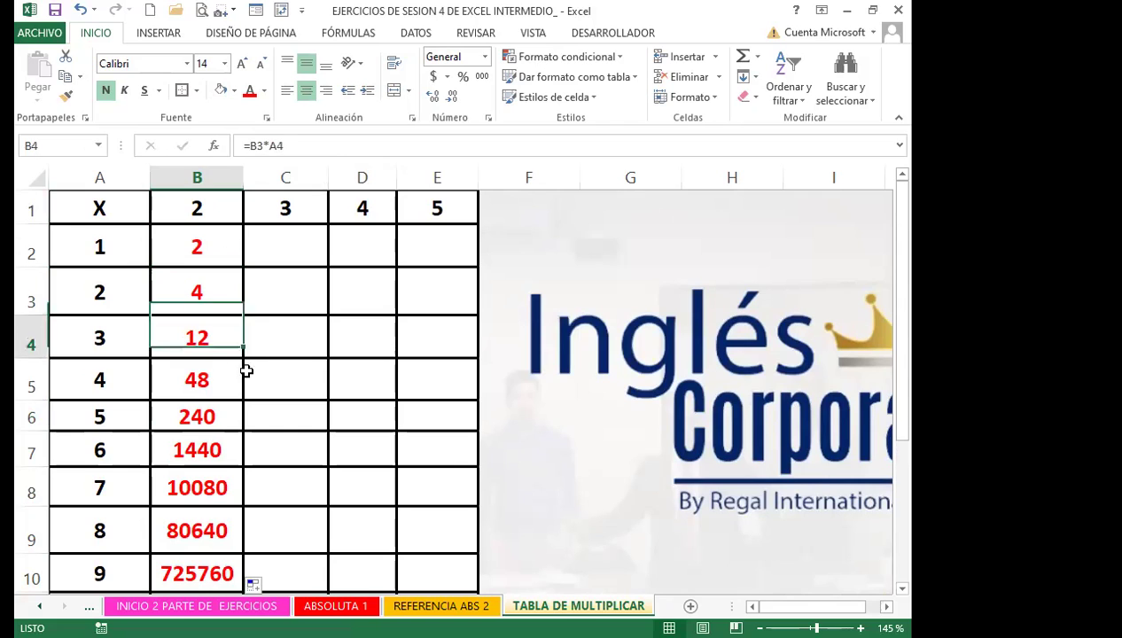
key("Down")
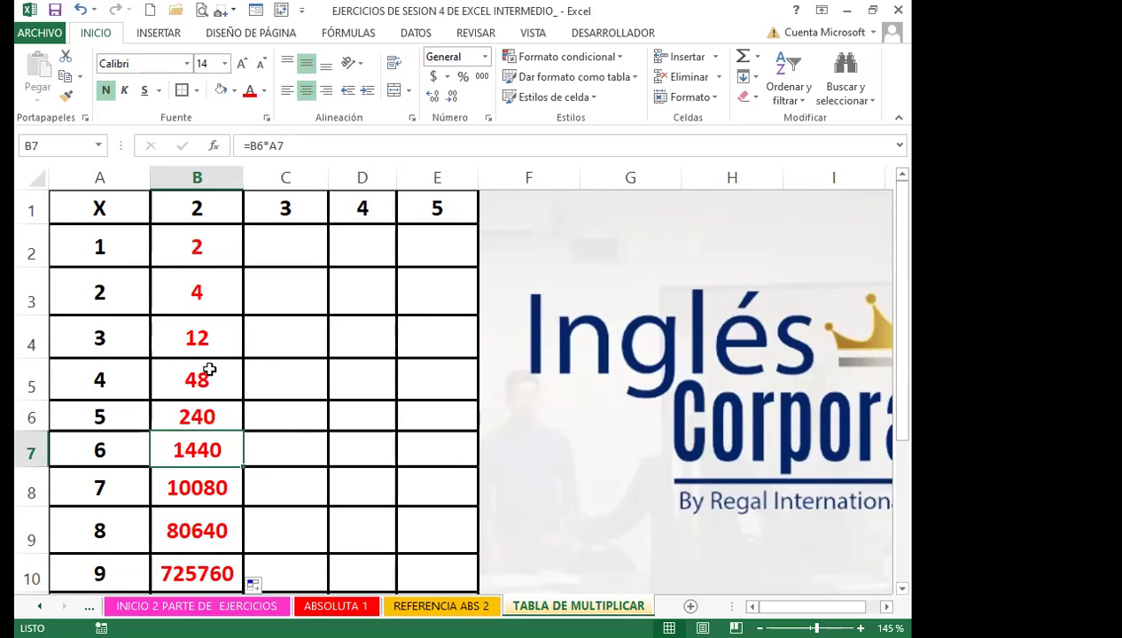
Step: Make the B1 reference in cell B2 absolute so the formula reads =$B$1*A2
left_click(196, 245)
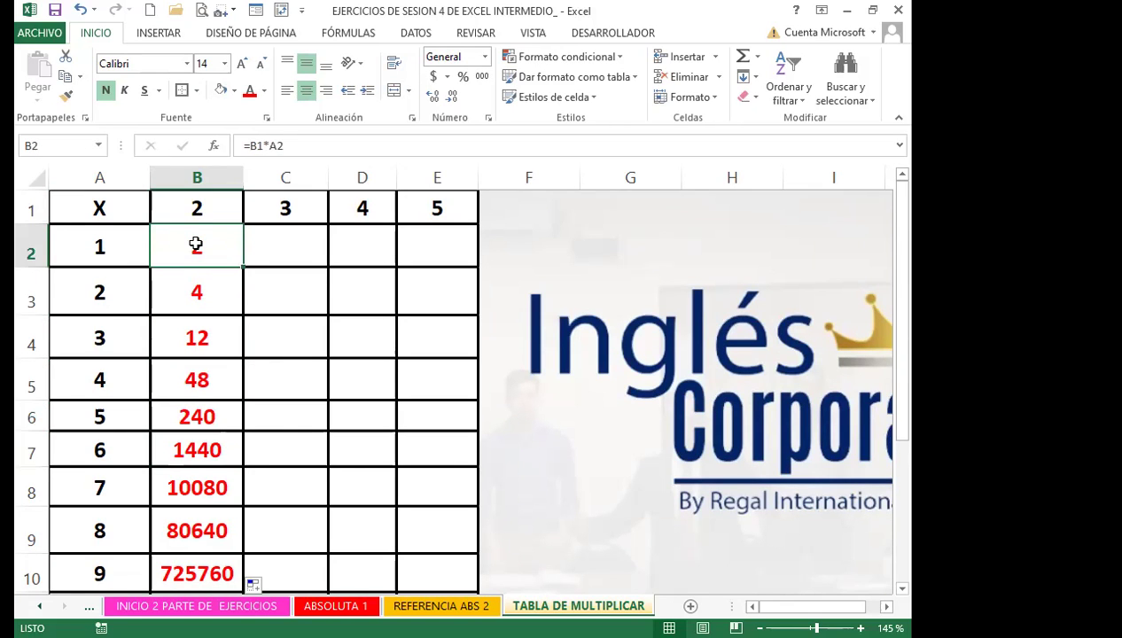
left_click(254, 148)
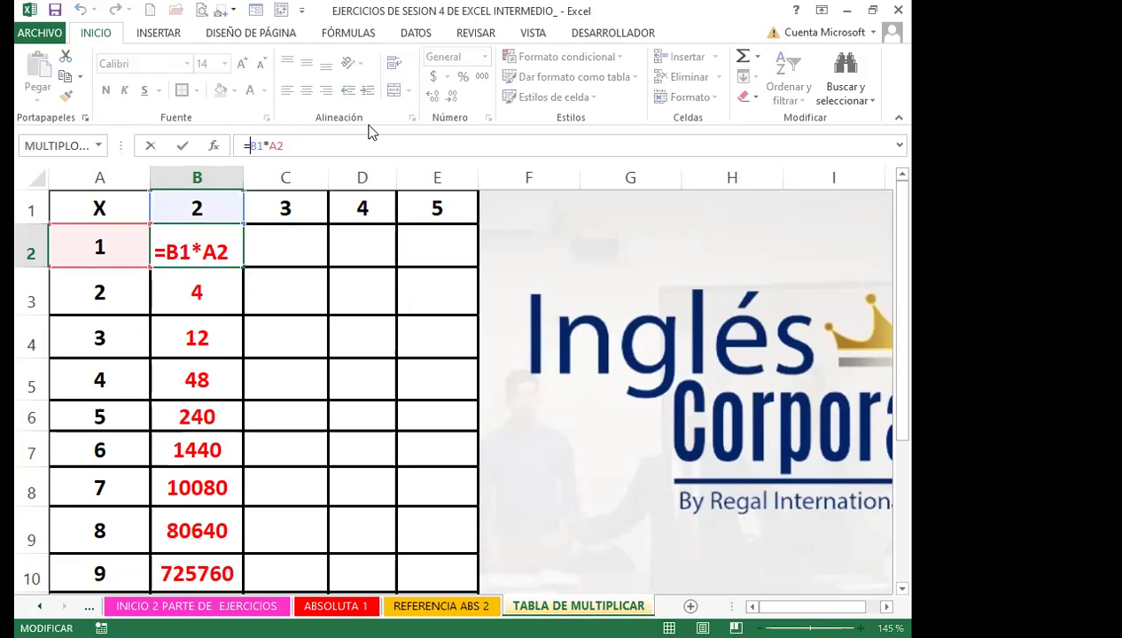
key("F4")
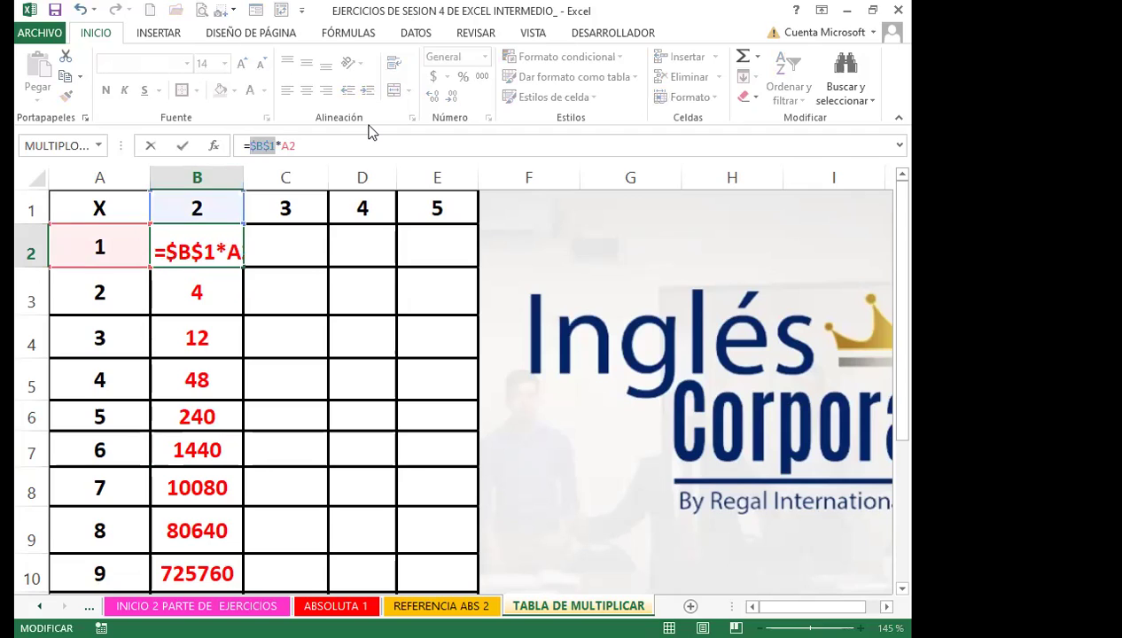
key("Return")
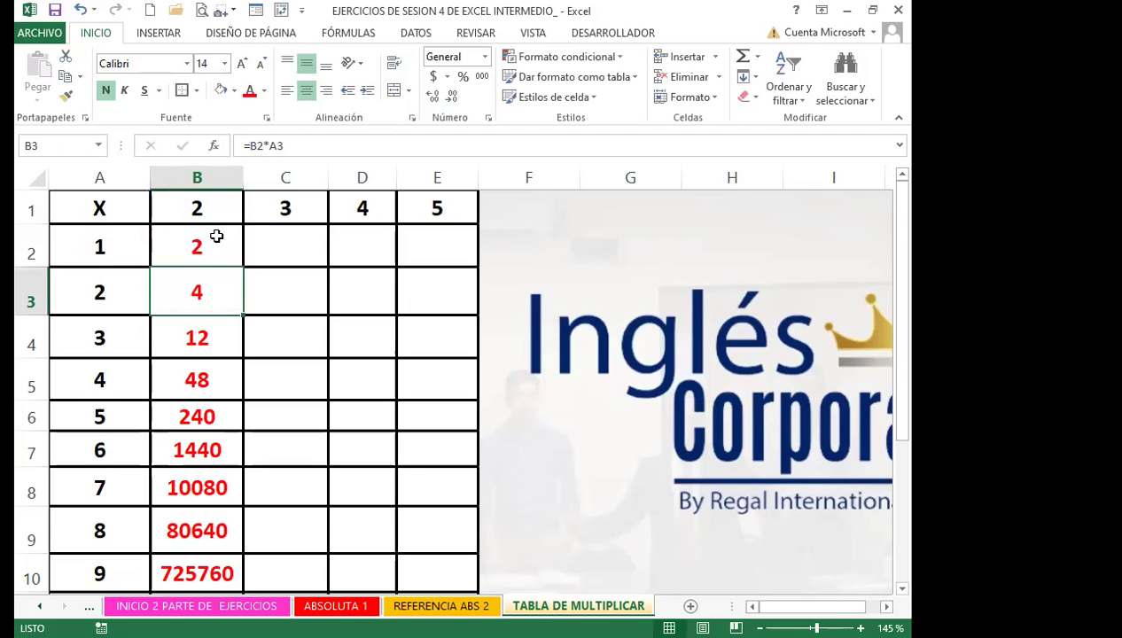
Step: Fill the formula with the absolute reference from B2 down to B11 and review the column's products
left_click(207, 243)
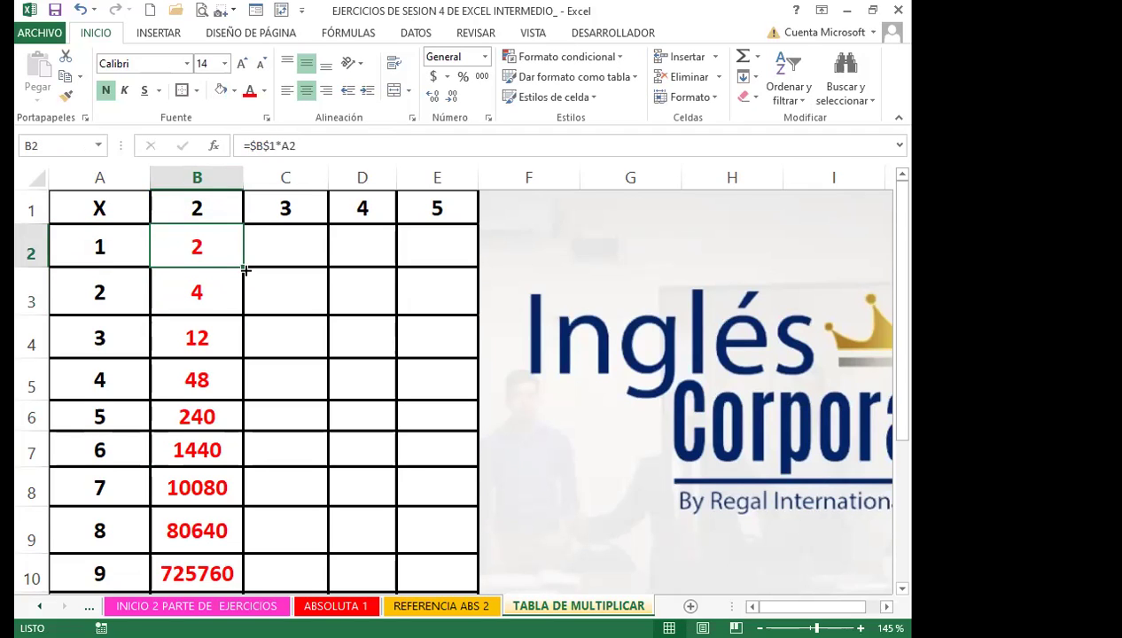
left_click_drag(241, 273, 214, 546)
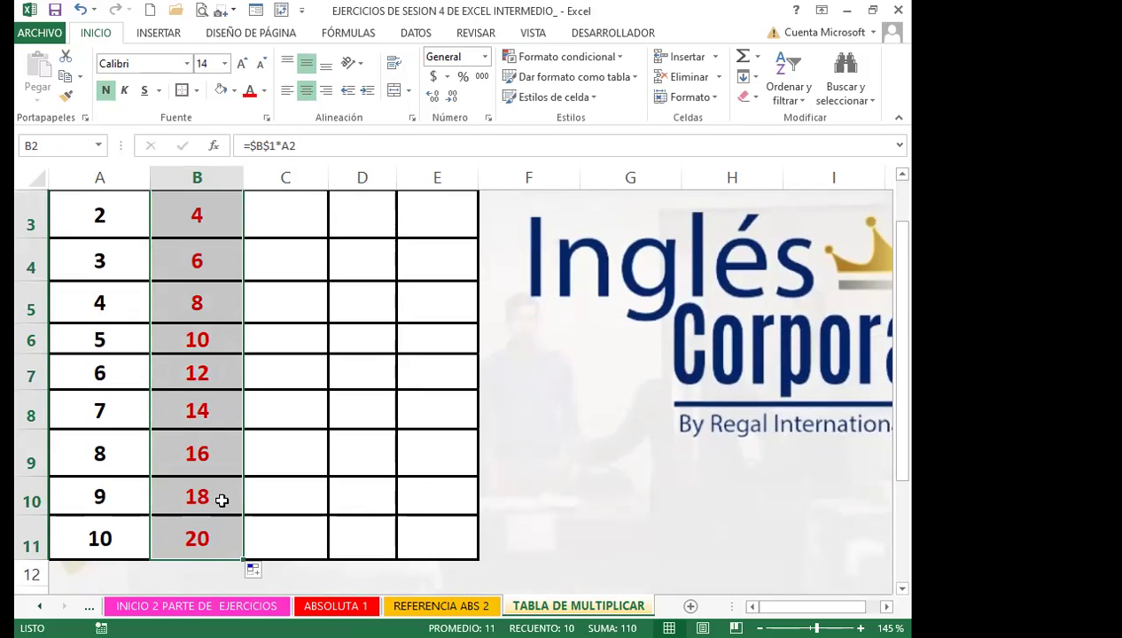
scroll(200, 373, "up", 1)
left_click(191, 249)
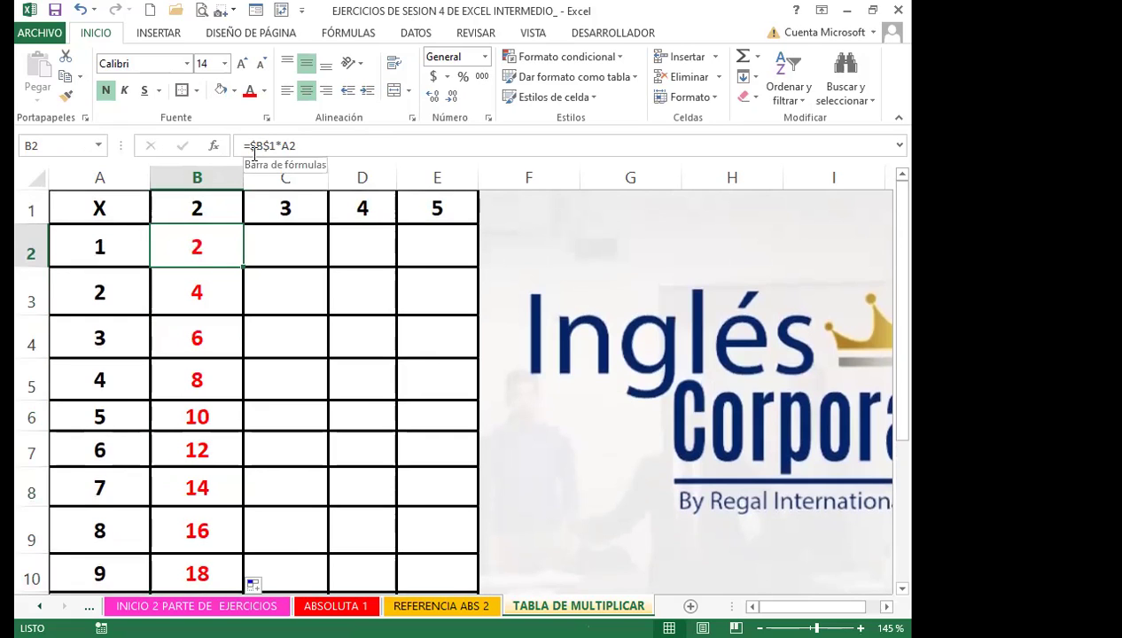
scroll(203, 452, "down", 2)
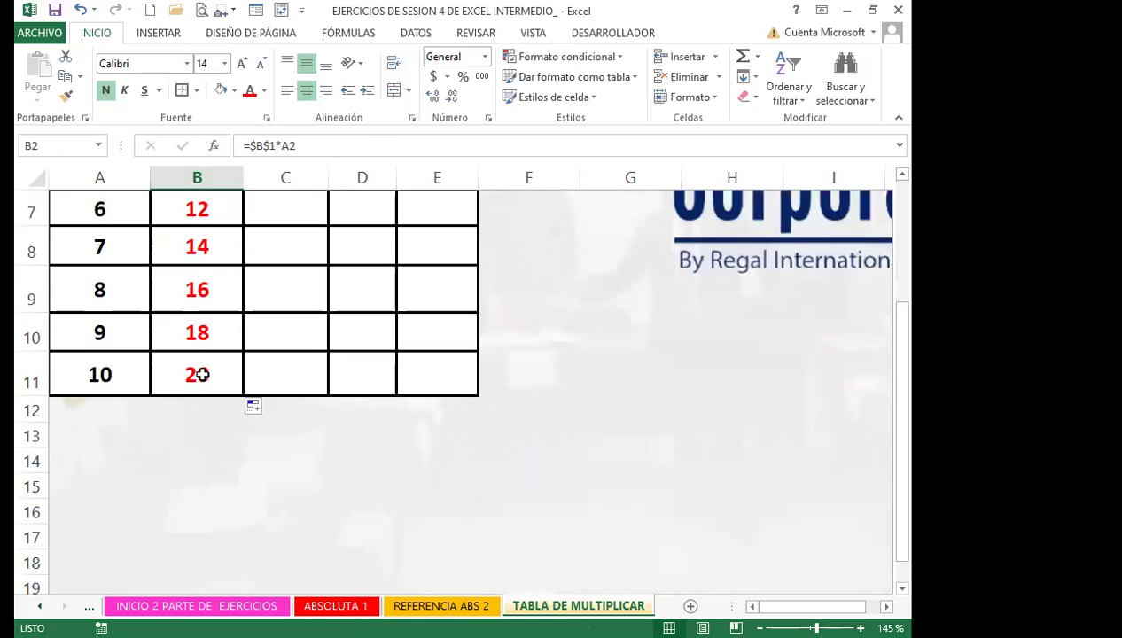
scroll(231, 364, "up", 2)
scroll(303, 252, "down", 1)
scroll(276, 334, "up", 1)
Step: Enter the formula =C$1*A2 in cell C2, using a mixed reference that locks row 1
left_click(292, 252)
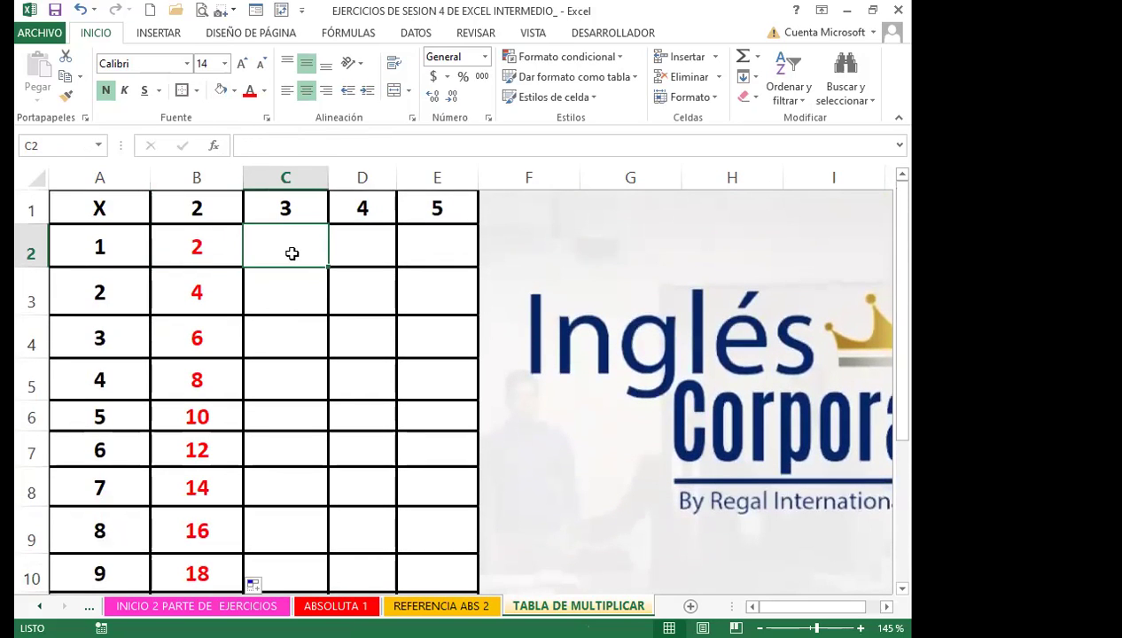
type("=")
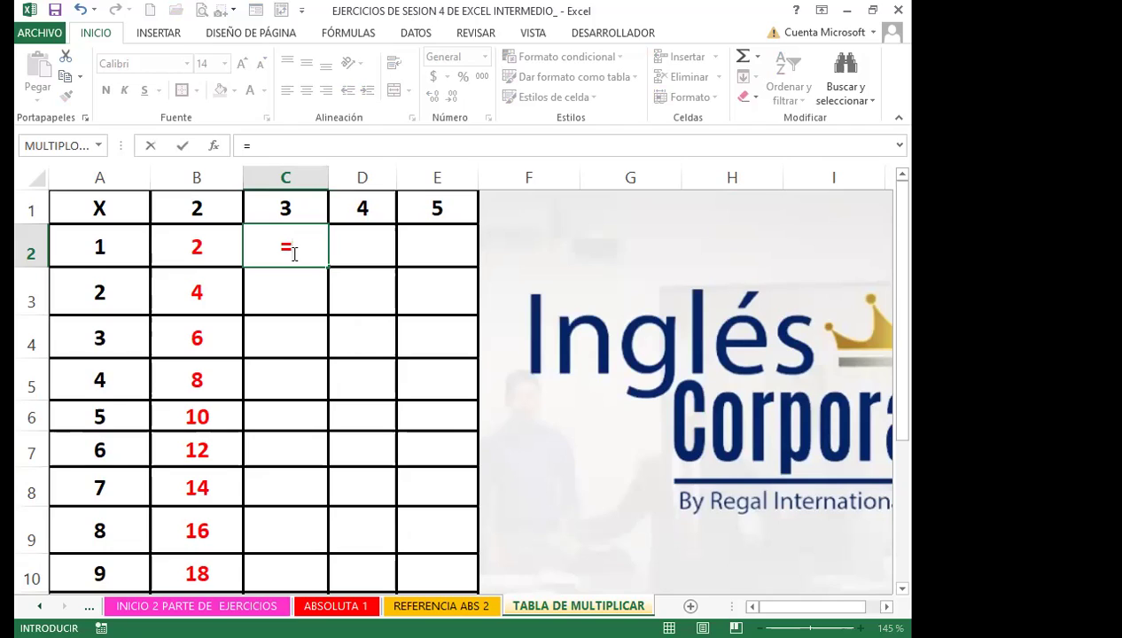
left_click(293, 209)
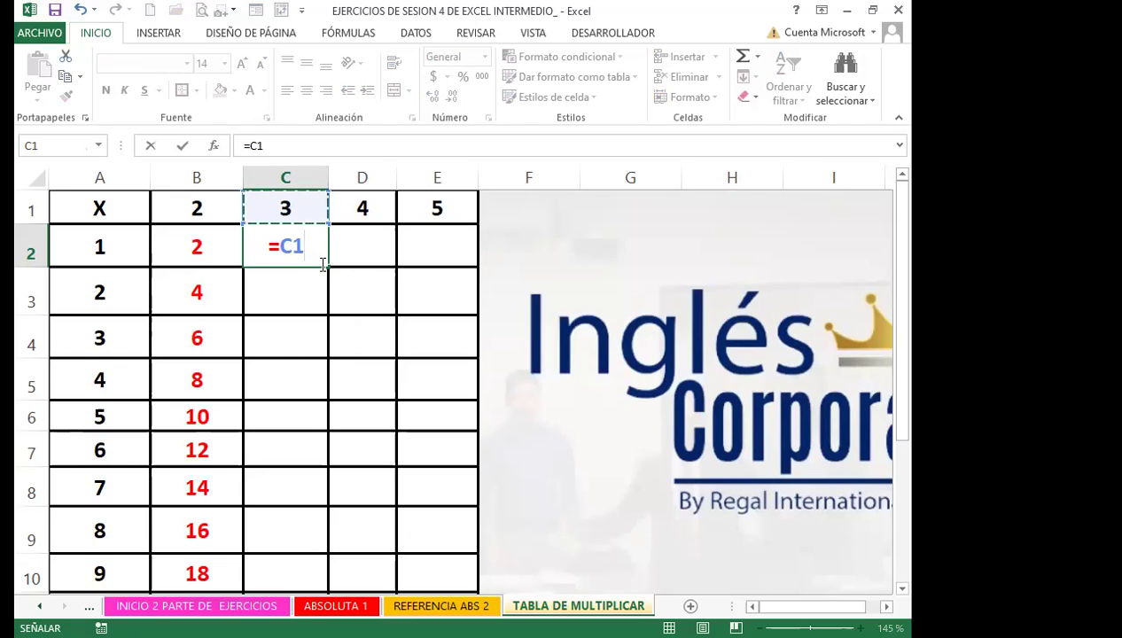
key("F4")
key("F4")
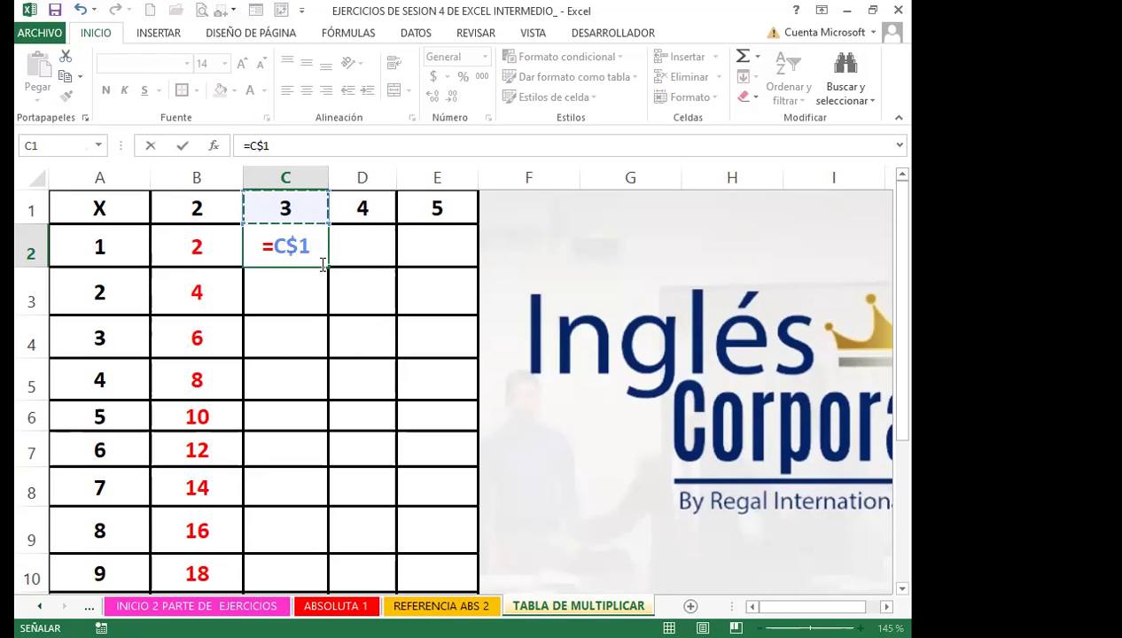
type("*")
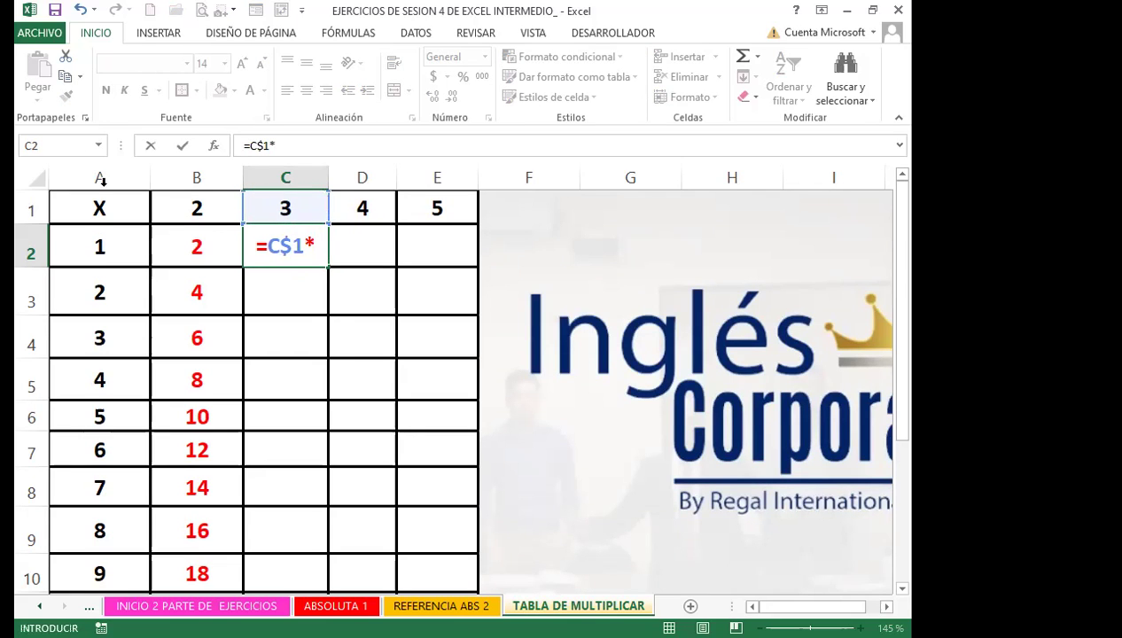
left_click(125, 252)
key("Return")
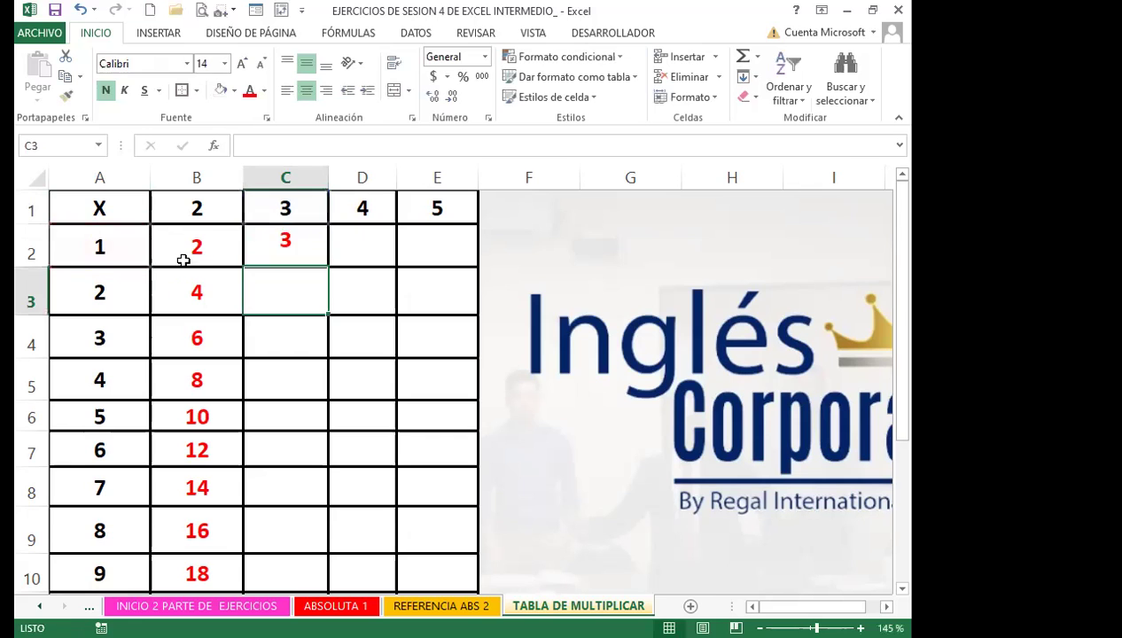
Step: Fill the mixed-reference formula from C2 down to C11
left_click(318, 258)
double_click(326, 265)
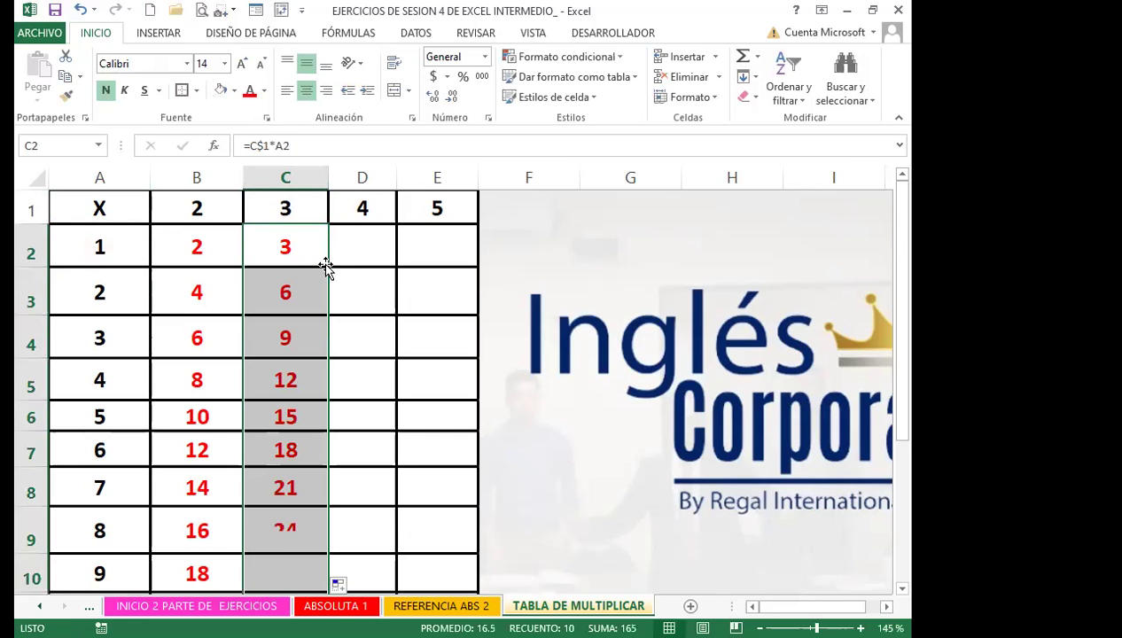
scroll(296, 373, "down", 1)
scroll(293, 403, "up", 1)
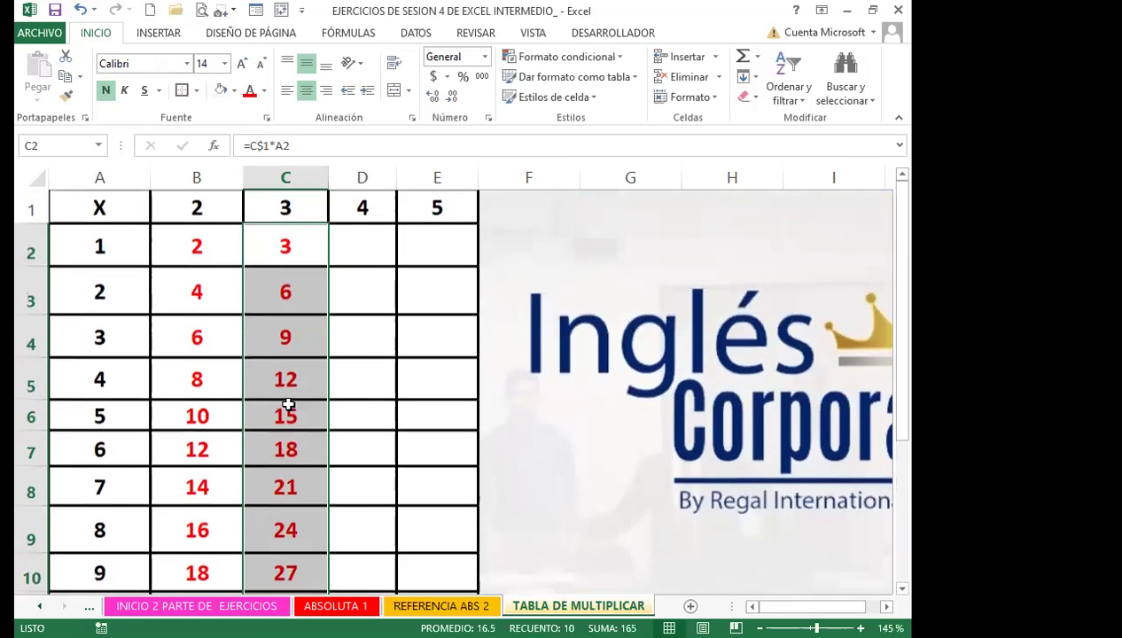
Step: Enter the formula =$D$1*A2 in cell D2 with D1 as an absolute reference
left_click(358, 253)
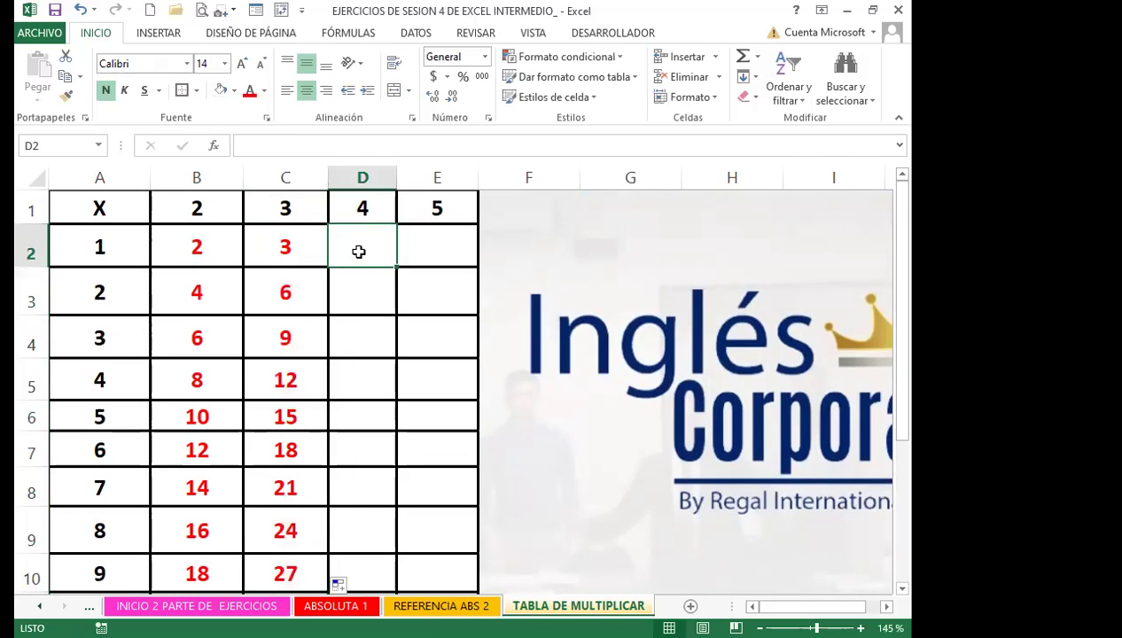
type("=")
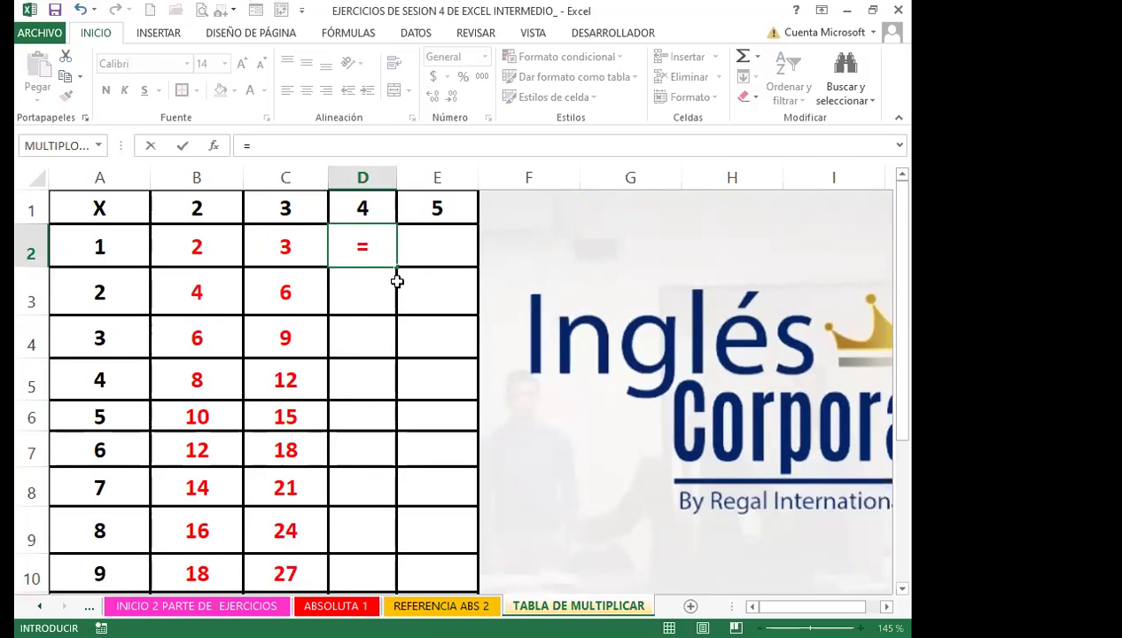
left_click(376, 203)
key("F4")
type("*")
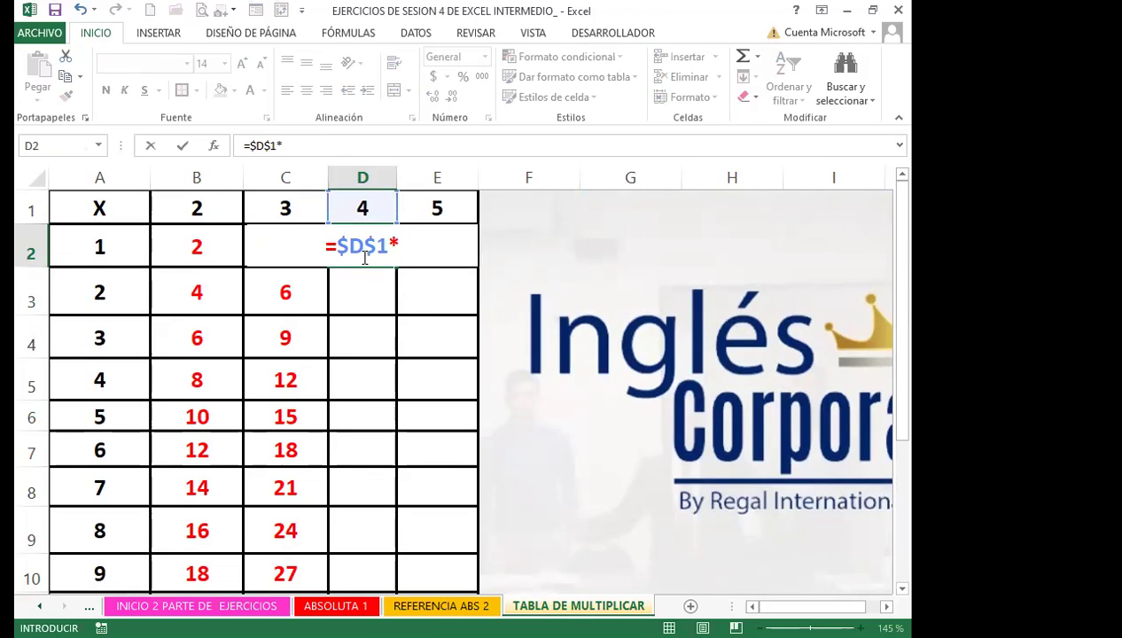
left_click(102, 247)
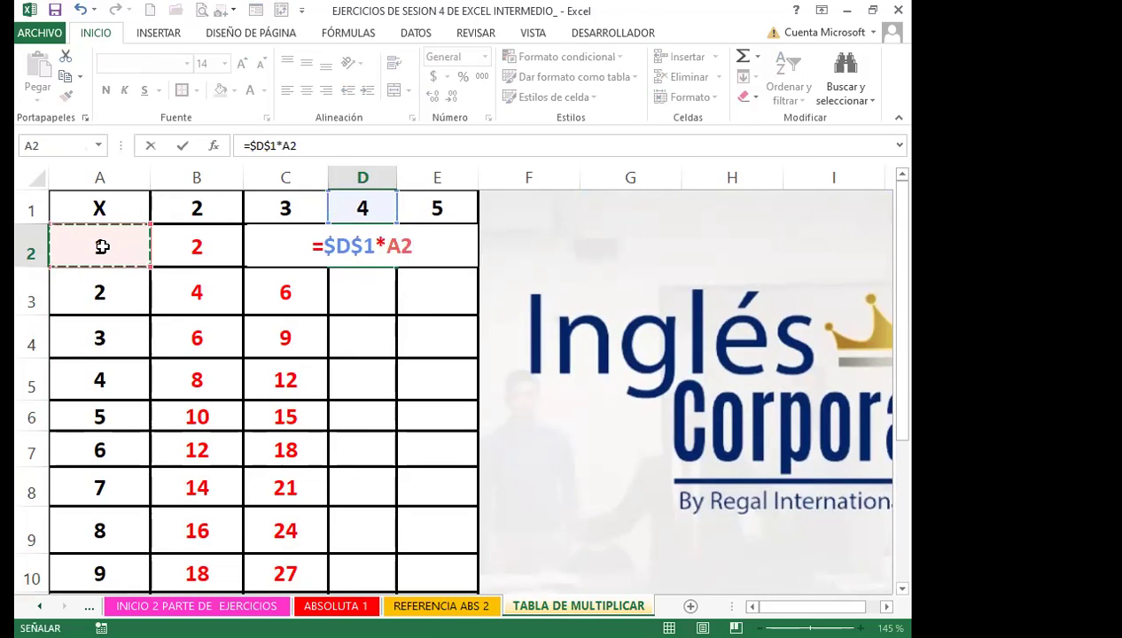
key("Return")
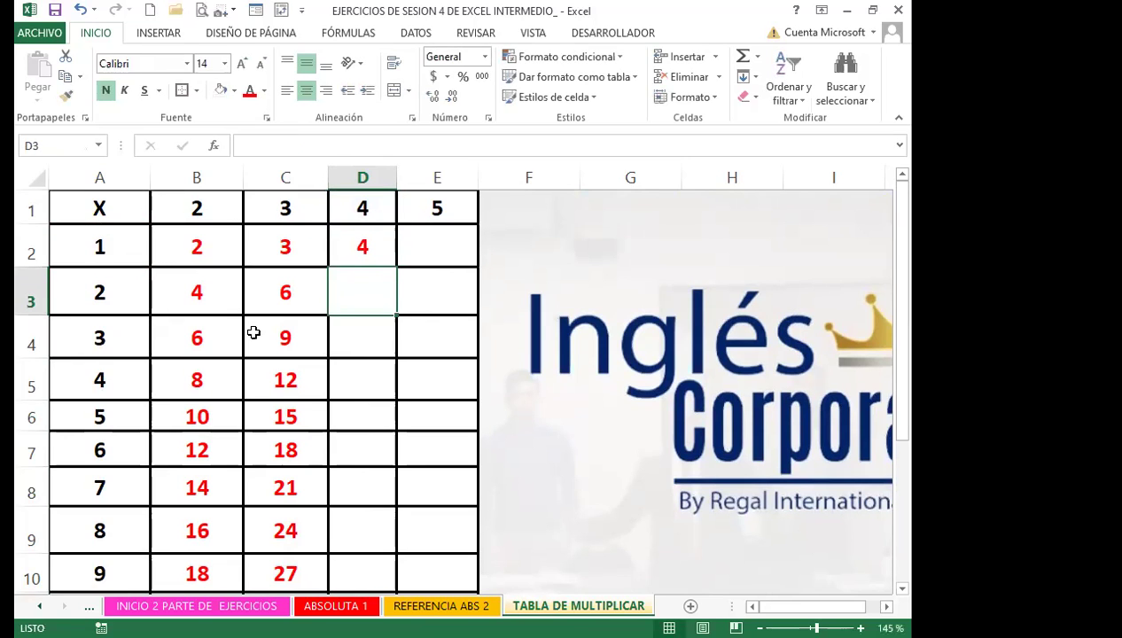
Step: Fill the absolute-reference formula from D2 down to D11 and review the column's products
left_click(365, 247)
double_click(398, 266)
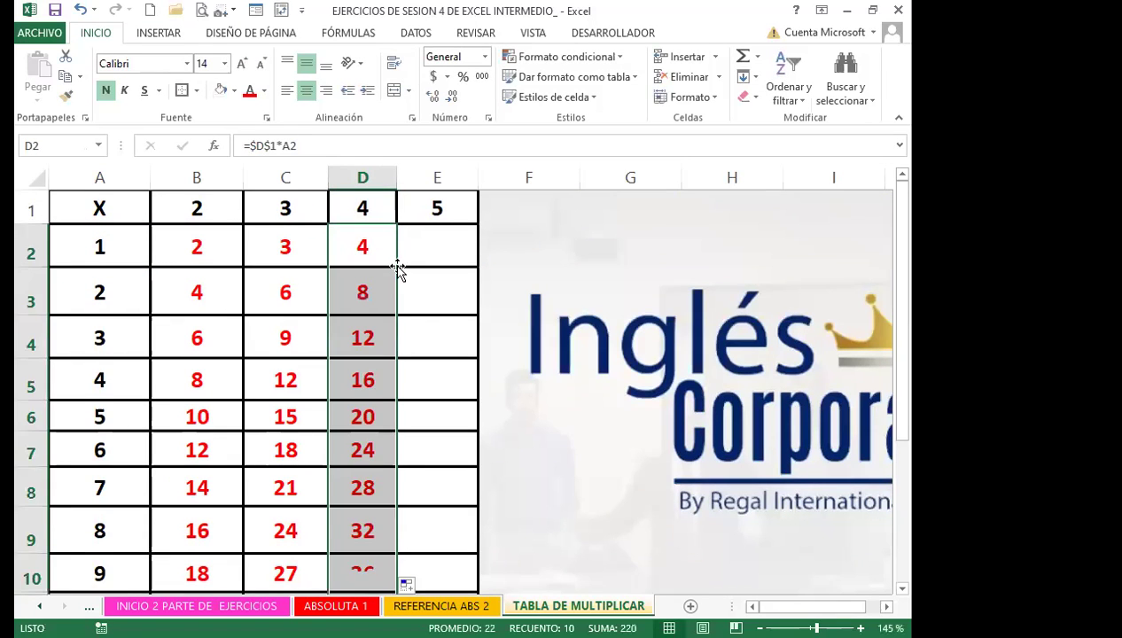
scroll(341, 420, "down", 2)
scroll(358, 452, "up", 2)
left_click(359, 249)
Step: Move the multiplier 5 from cell E1 to cell H1, outside the multiplication table
left_click(437, 211)
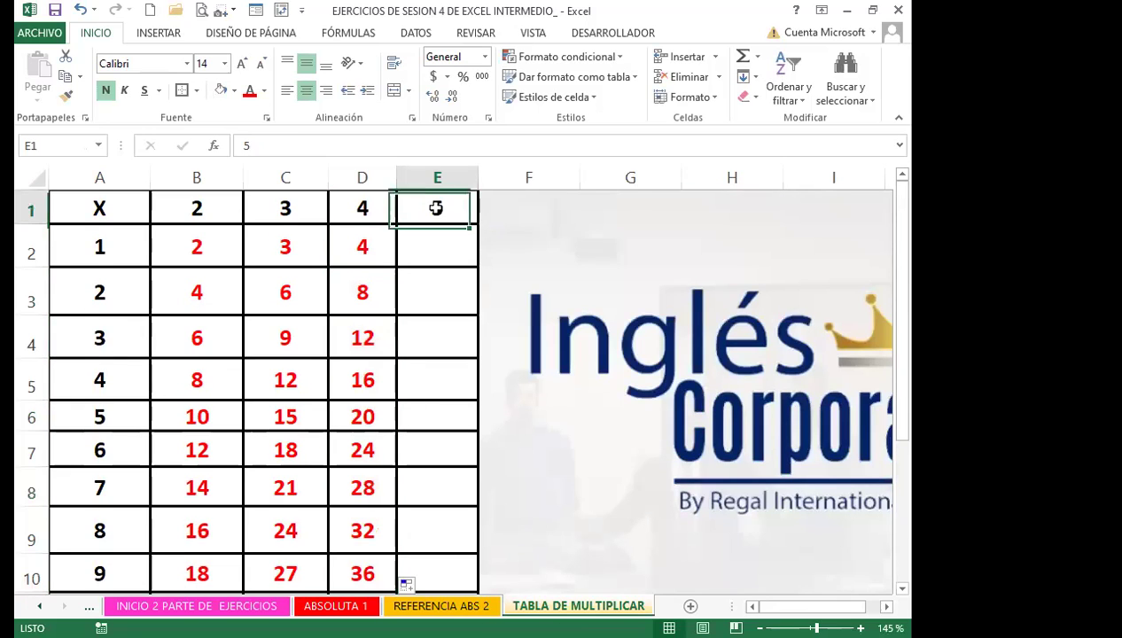
left_click_drag(493, 217, 709, 195)
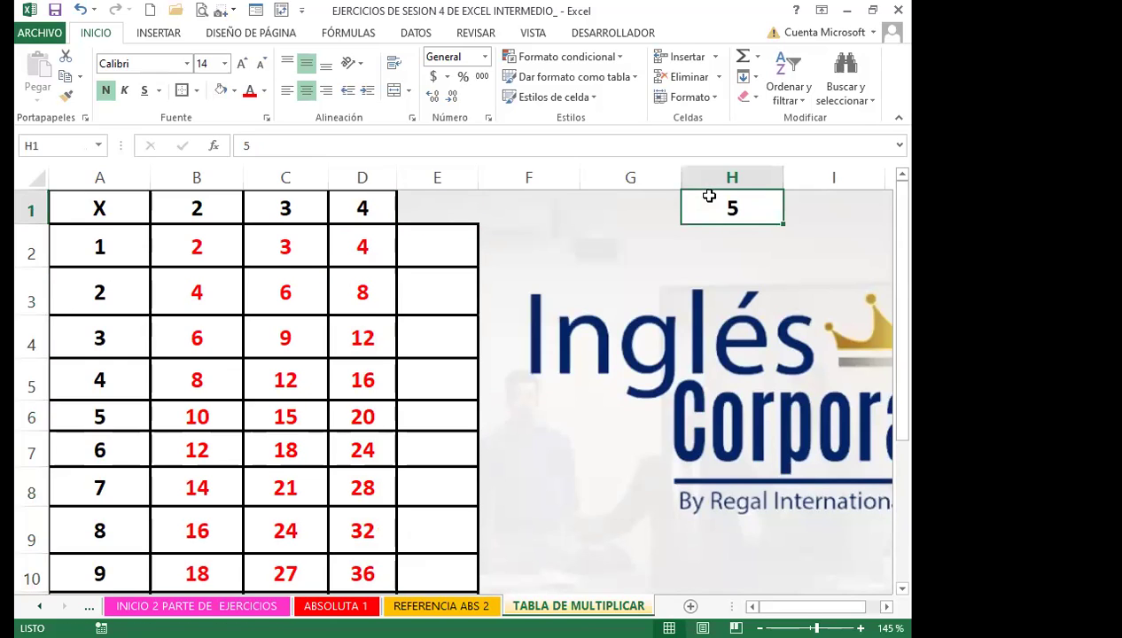
Step: Begin the formula in cell E2 with a reference to the multiplier in H1
left_click(429, 245)
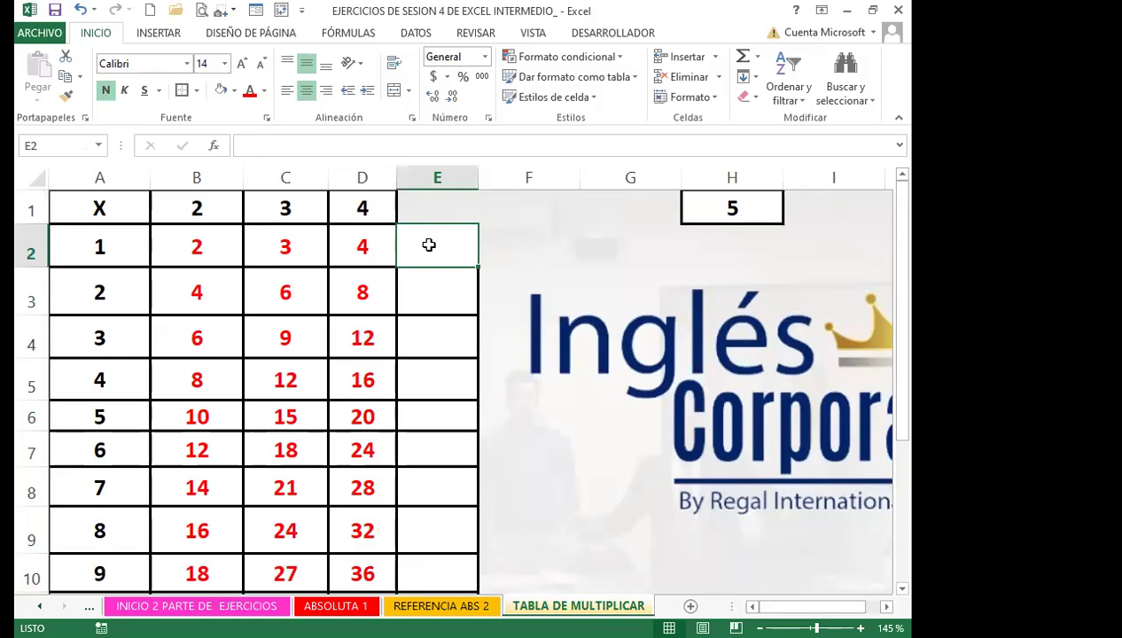
type("=")
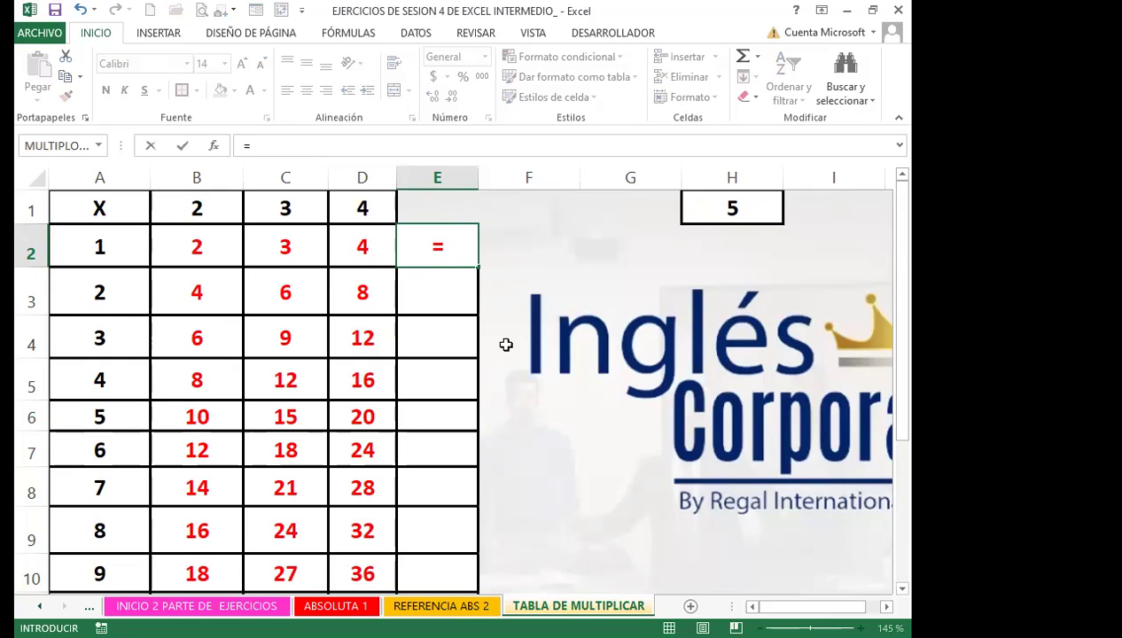
left_click(761, 211)
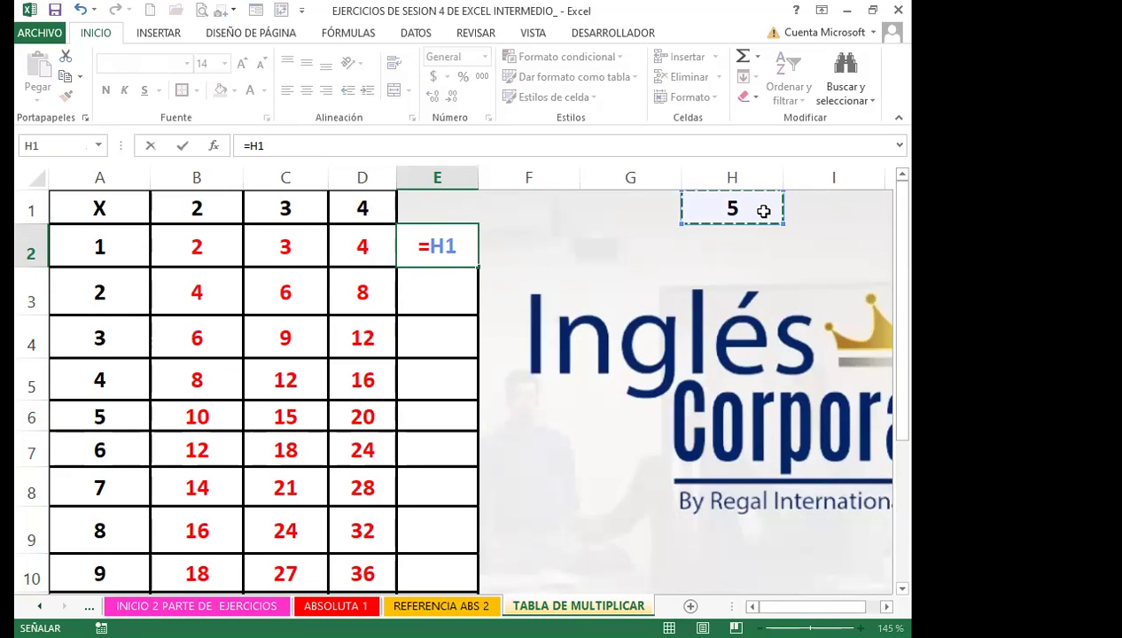